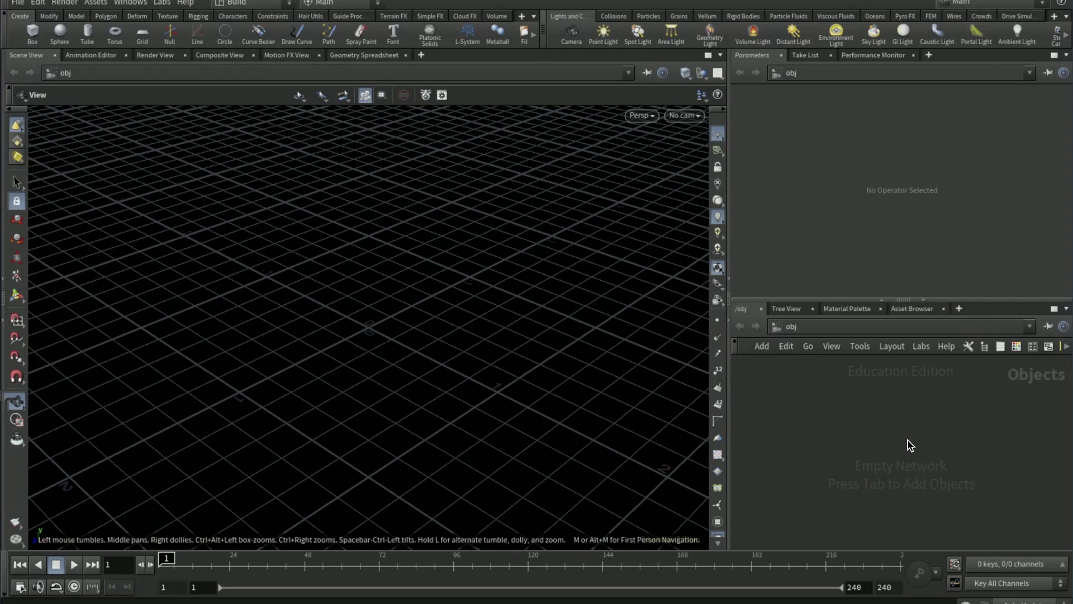
- Create the Geometry object geo1, dive into its empty network, and search for a sphere
key("Tab")
type("geo")
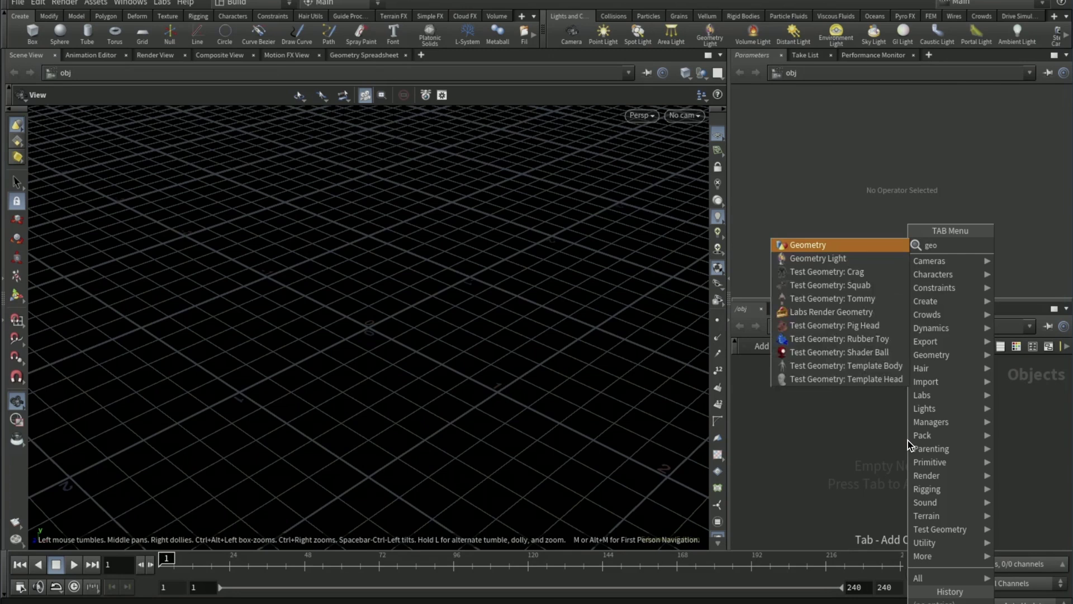
key("Return")
left_click(908, 442)
double_click(908, 439)
key("Tab")
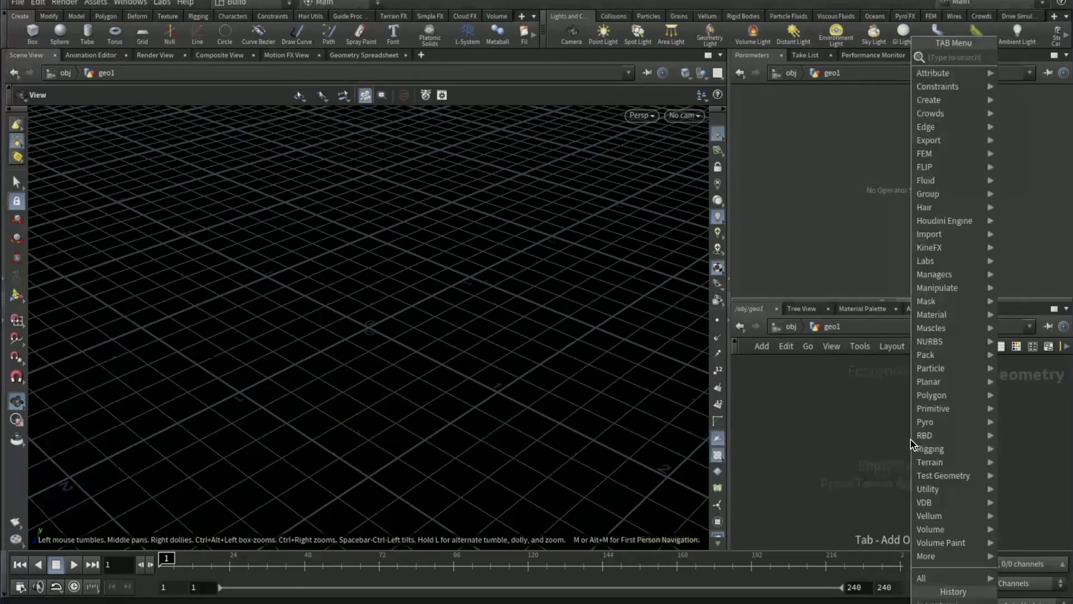
type("sph")
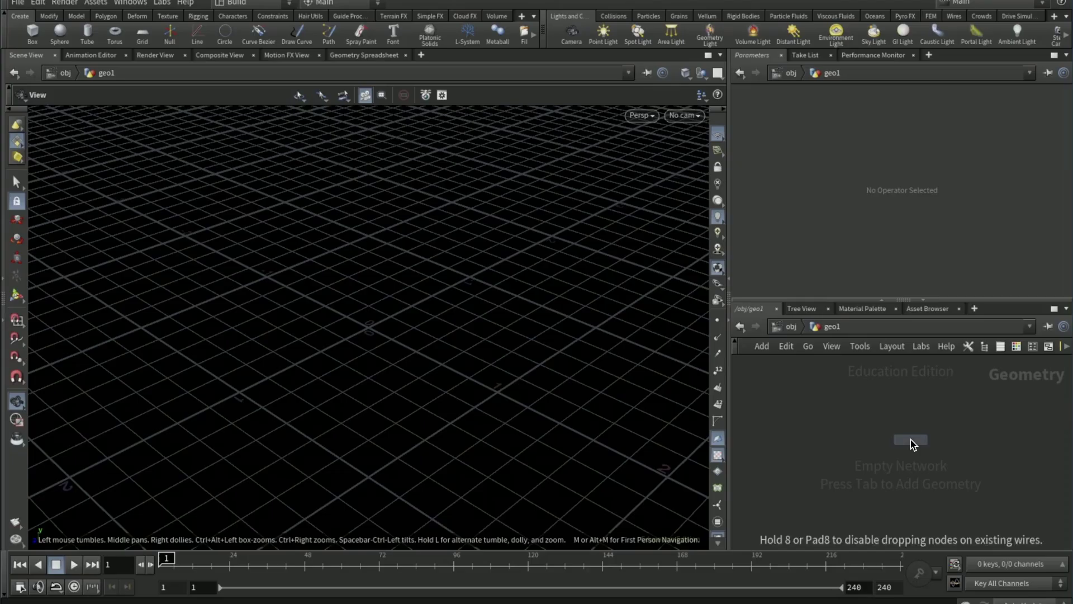
- Place sphere1 with uniform scale .25, 100 rows and 100 columns
left_click(911, 439)
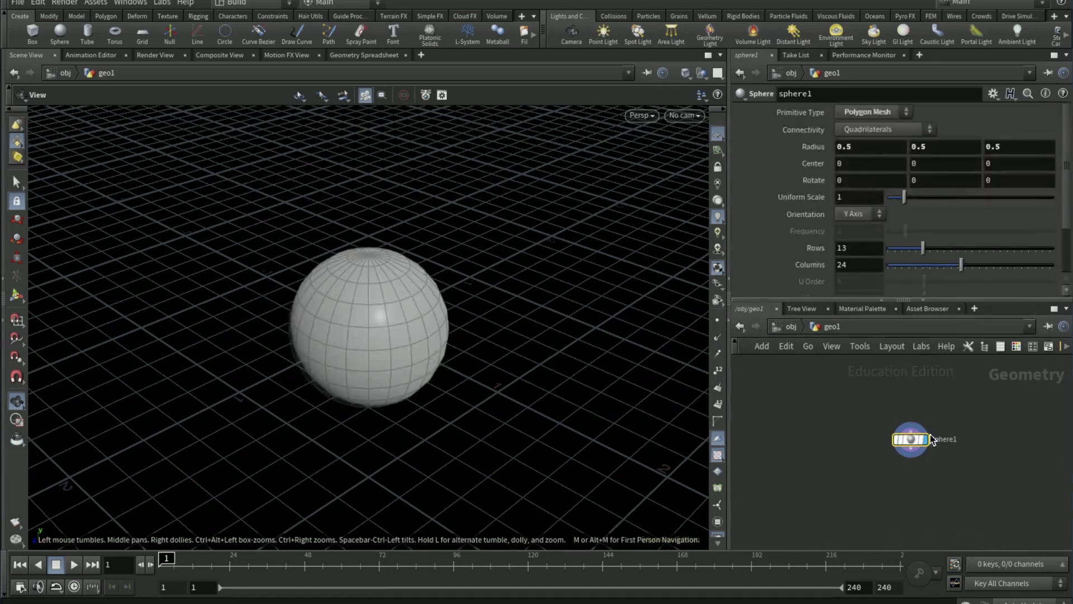
left_click(860, 199)
type(".25")
key("Return")
double_click(854, 249)
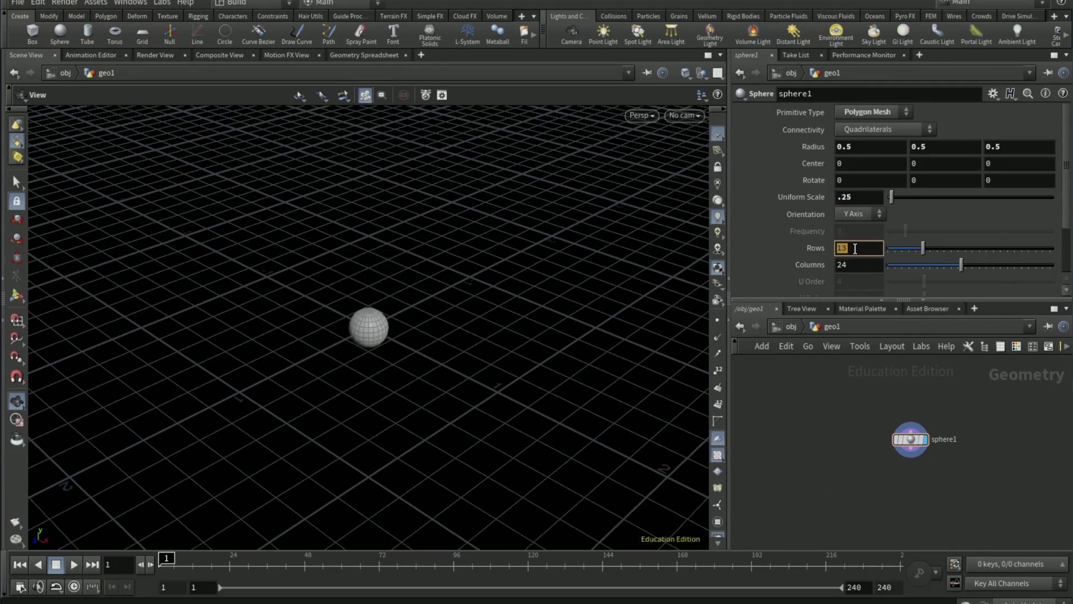
type("100")
double_click(854, 265)
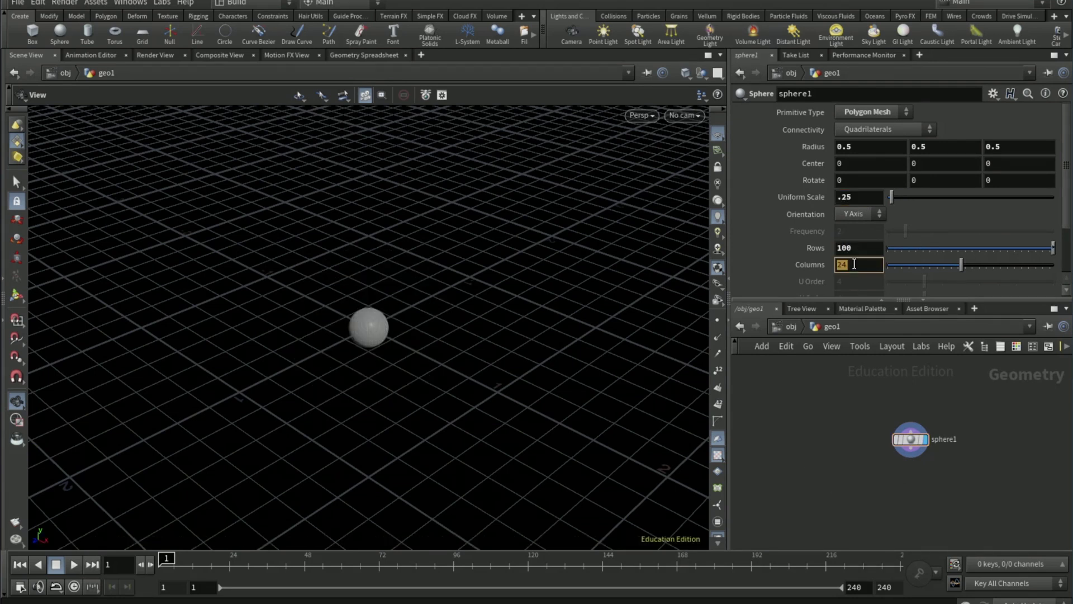
type("100")
key("Return")
- Frame the sphere in the viewport and start wiring a Mountain node below sphere1
key("v")
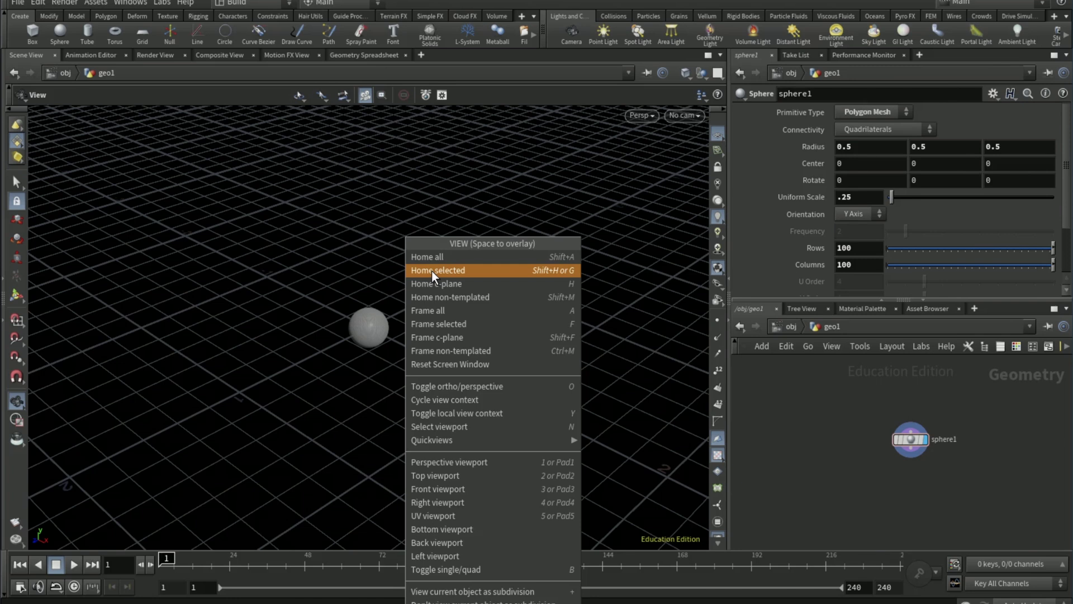
left_click(431, 271)
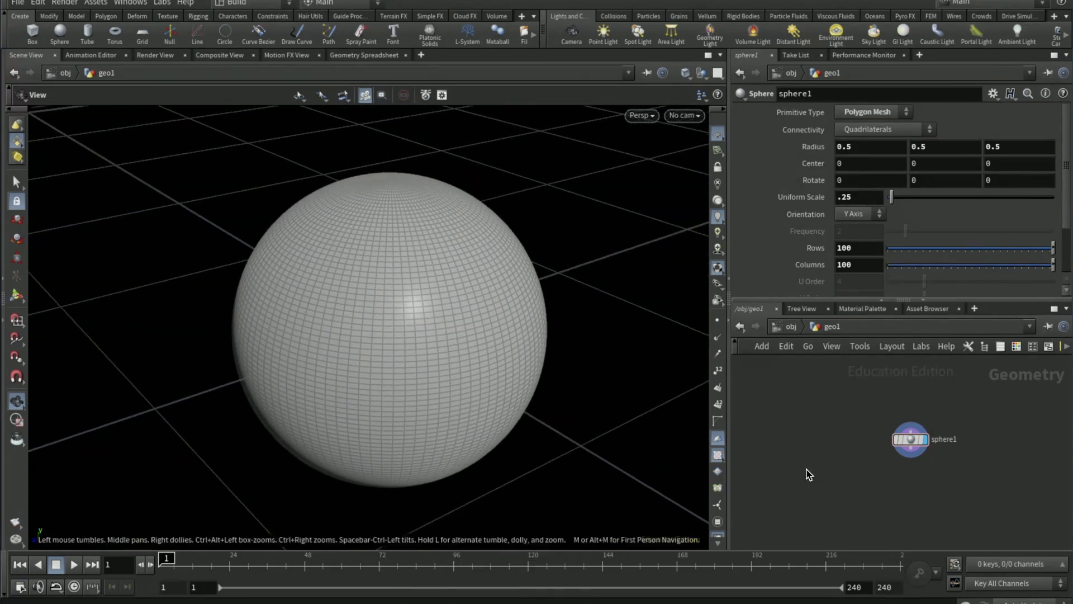
left_click(909, 454)
left_click(903, 483)
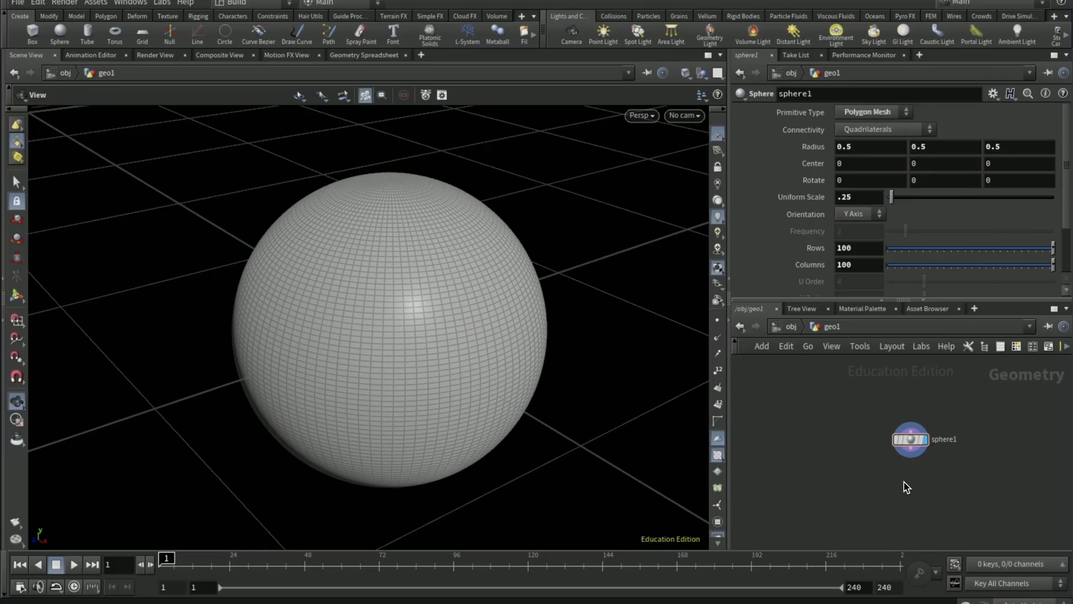
- Place mountain1 under sphere1 and set its amplitude to 0.035
left_click(947, 485)
left_click_drag(920, 487, 930, 478)
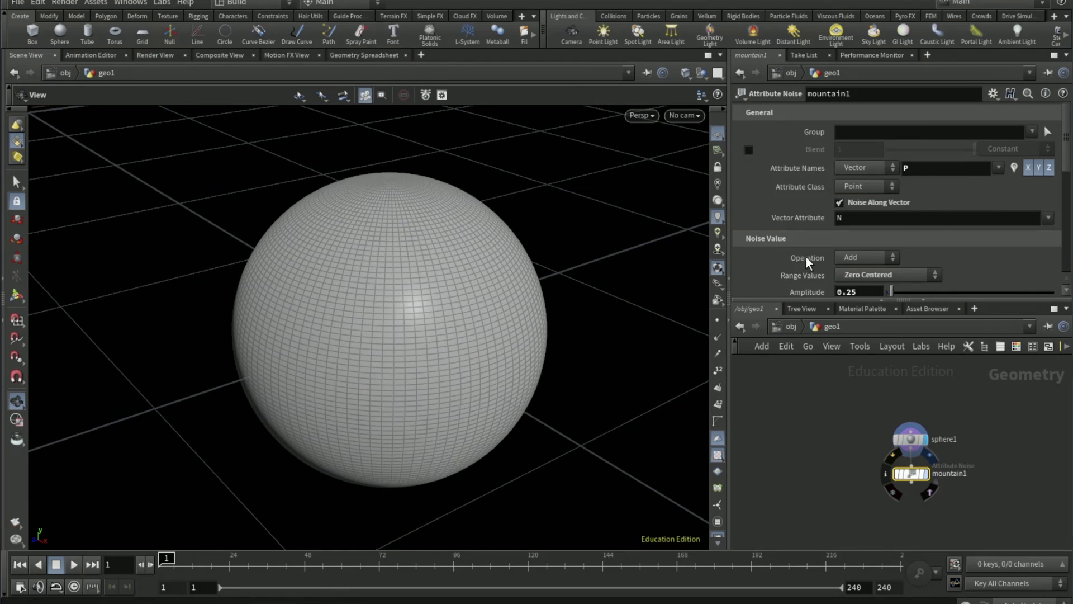
scroll(850, 237, "down", 2)
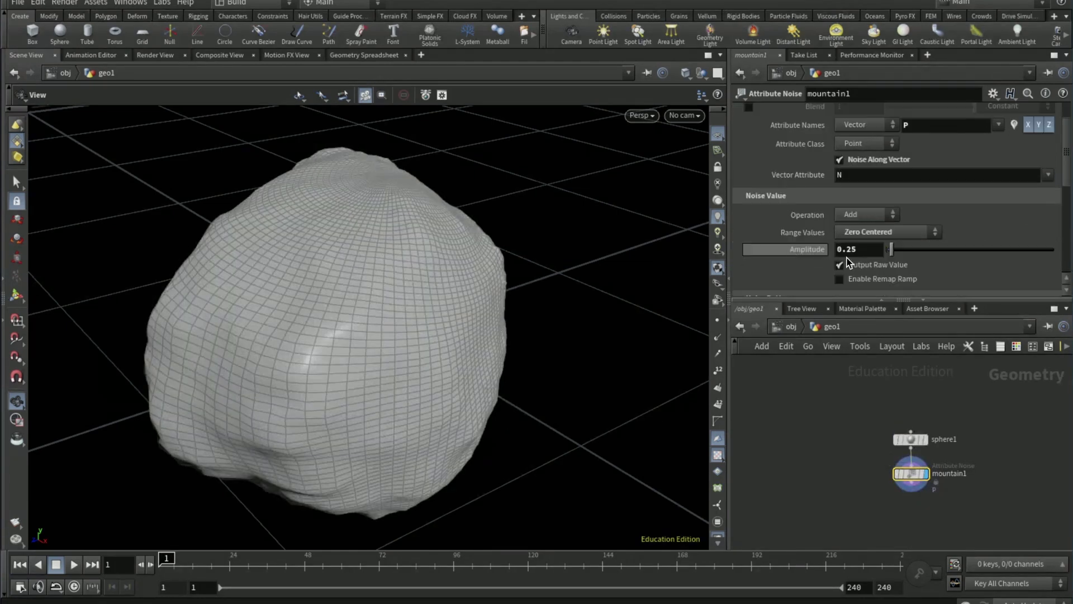
left_click(863, 250)
key("BackSpace")
key("BackSpace")
type("03")
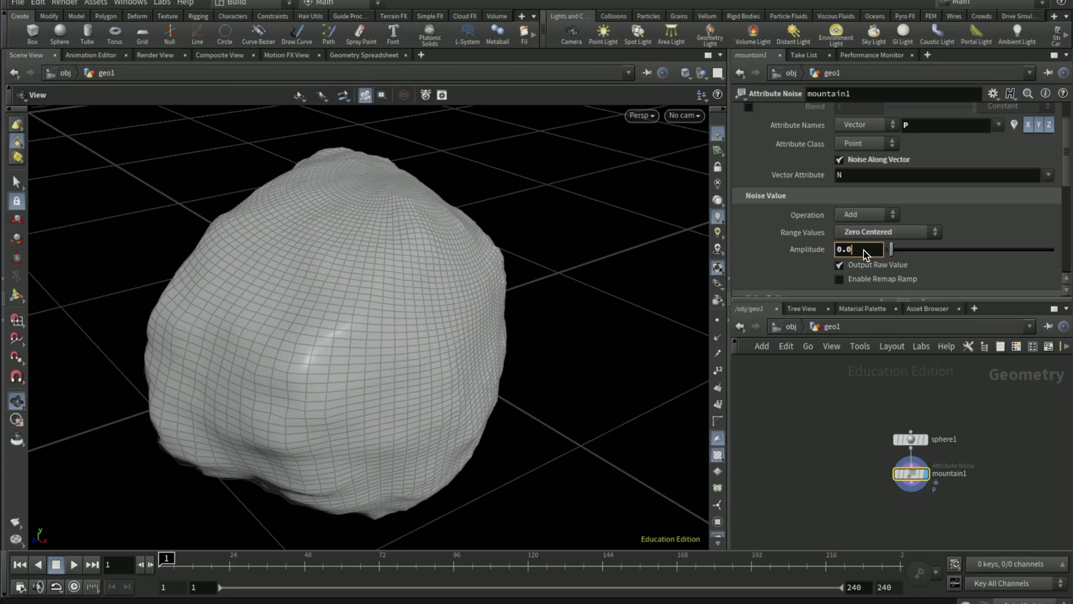
key("Return")
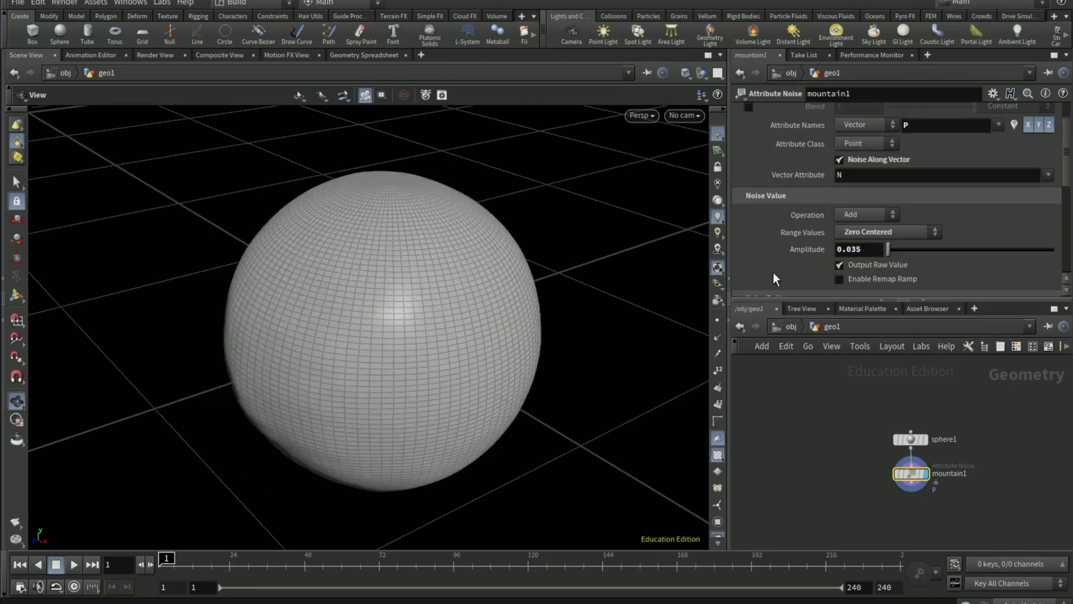
- Set mountain1's element size to .1 and turn on Animate Noise
scroll(784, 252, "down", 4)
scroll(784, 252, "down", 4)
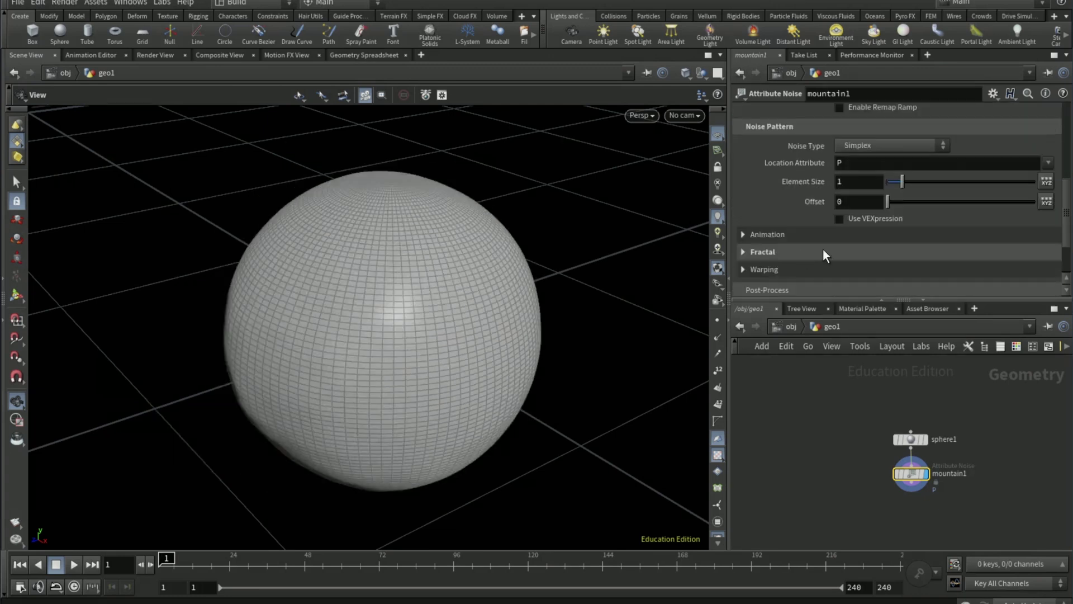
left_click(850, 182)
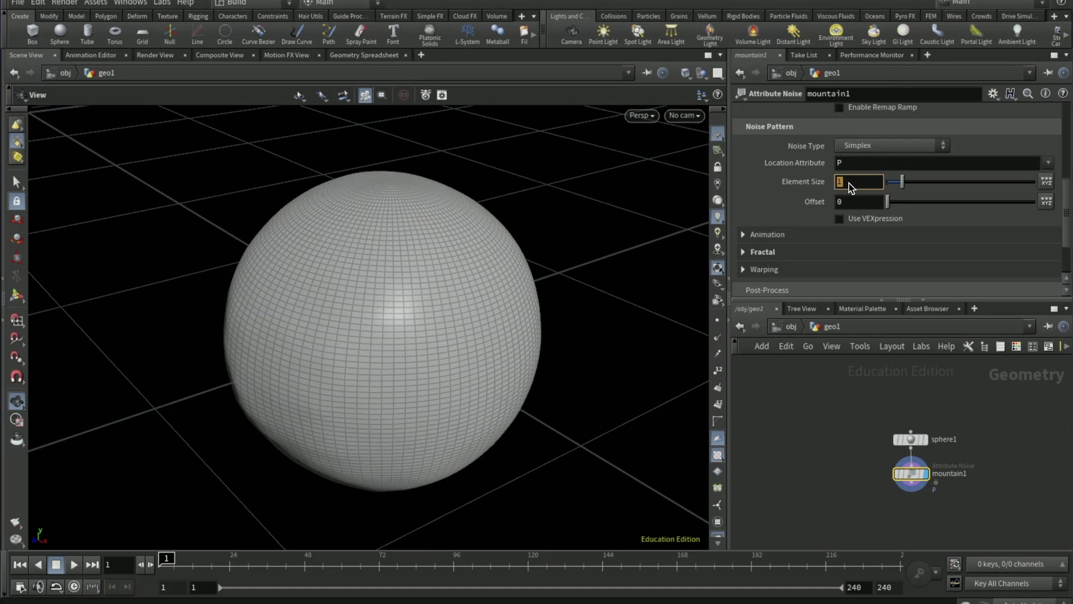
type(".1")
key("Return")
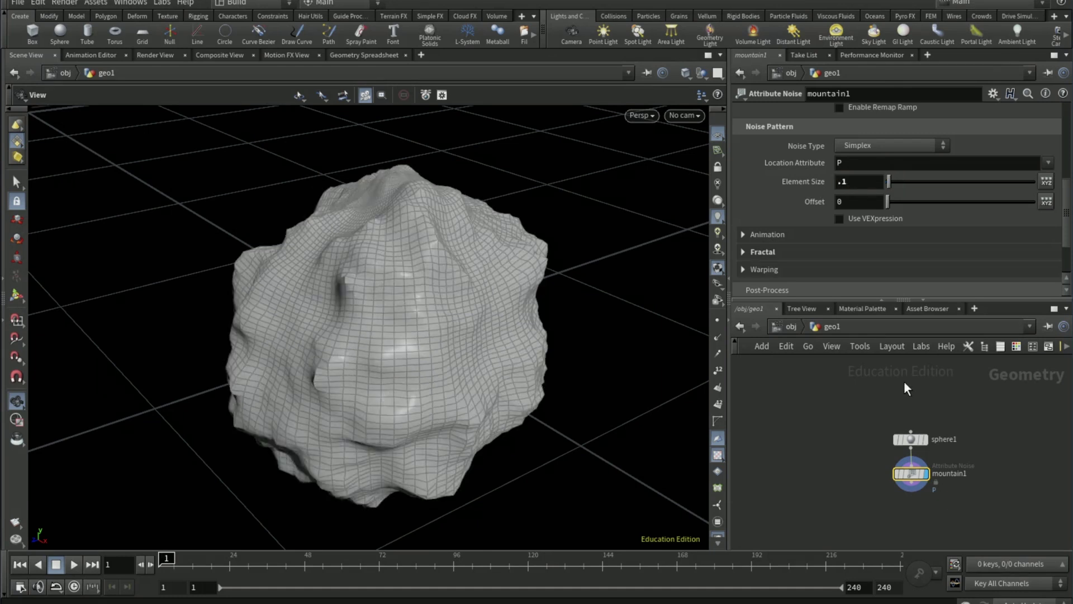
scroll(807, 254, "down", 2)
left_click(806, 187)
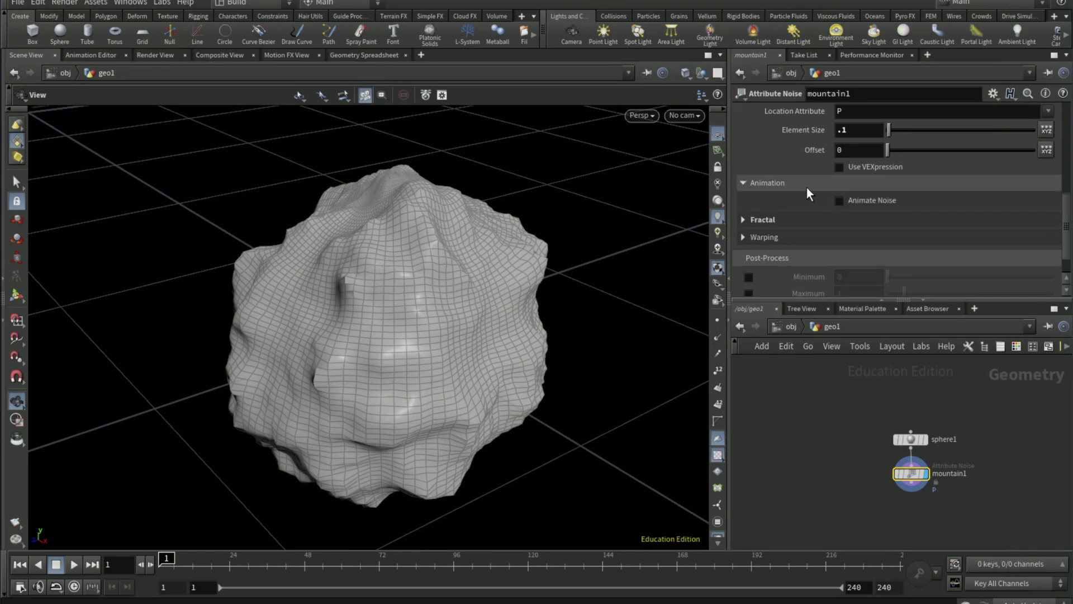
left_click(839, 200)
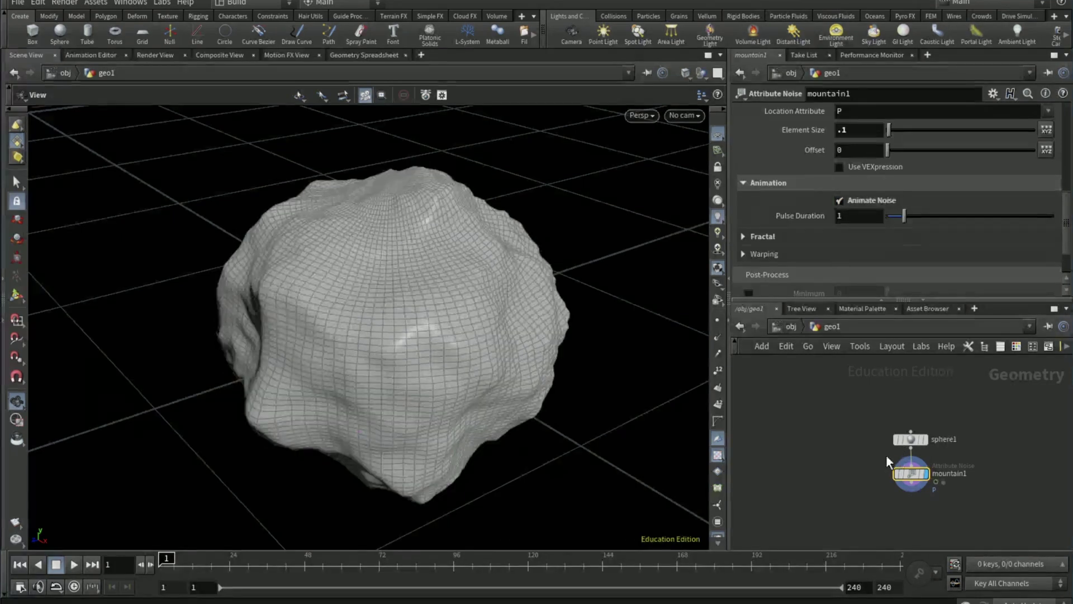
- Add pyrosource1 under mountain1 with a Density attribute entry
key("Tab")
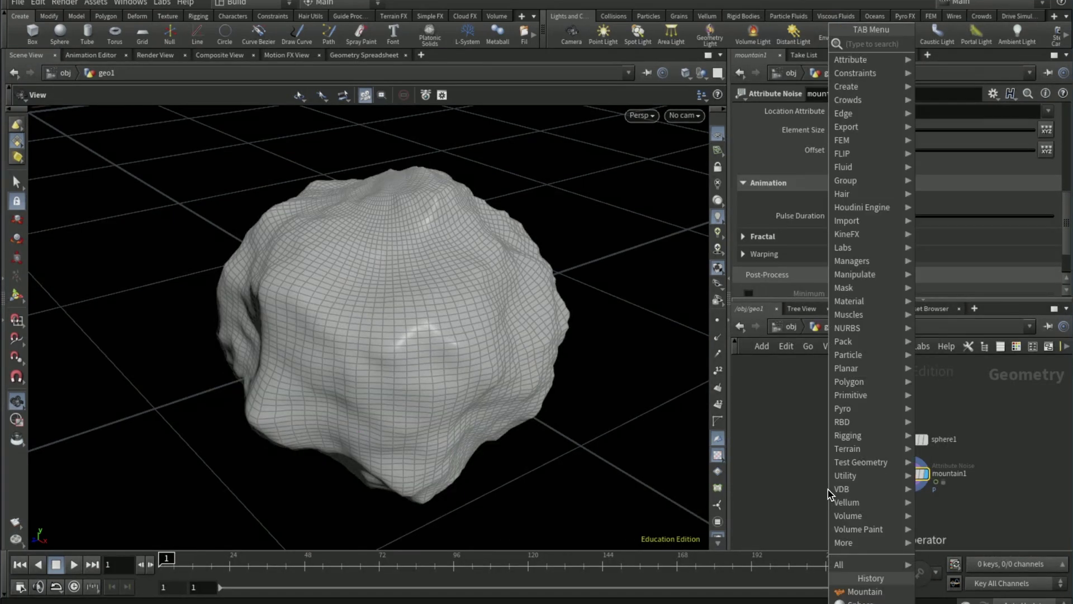
type("pyro sour")
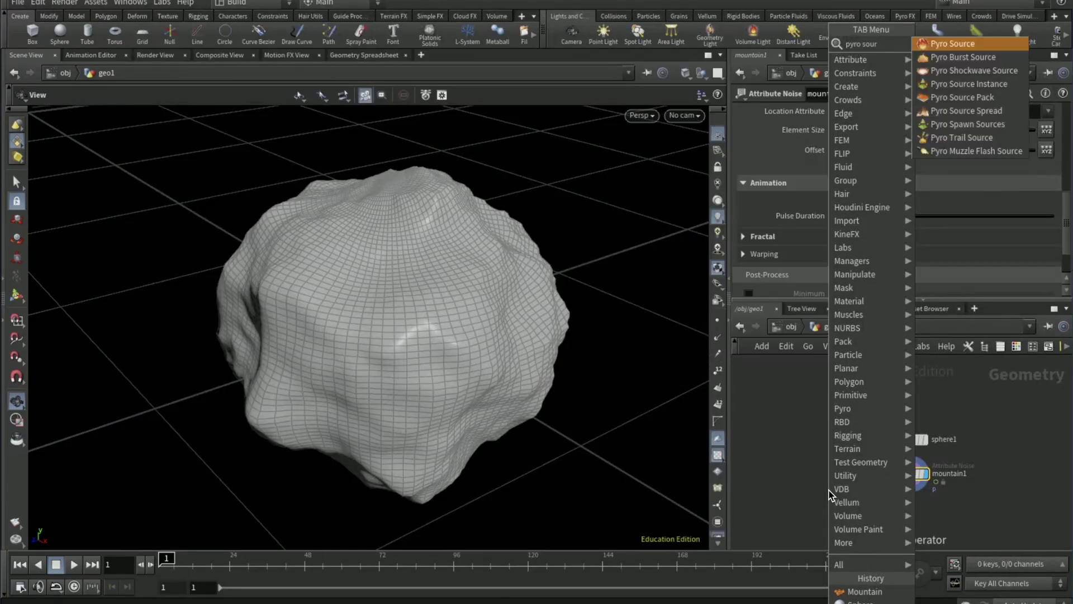
key("Return")
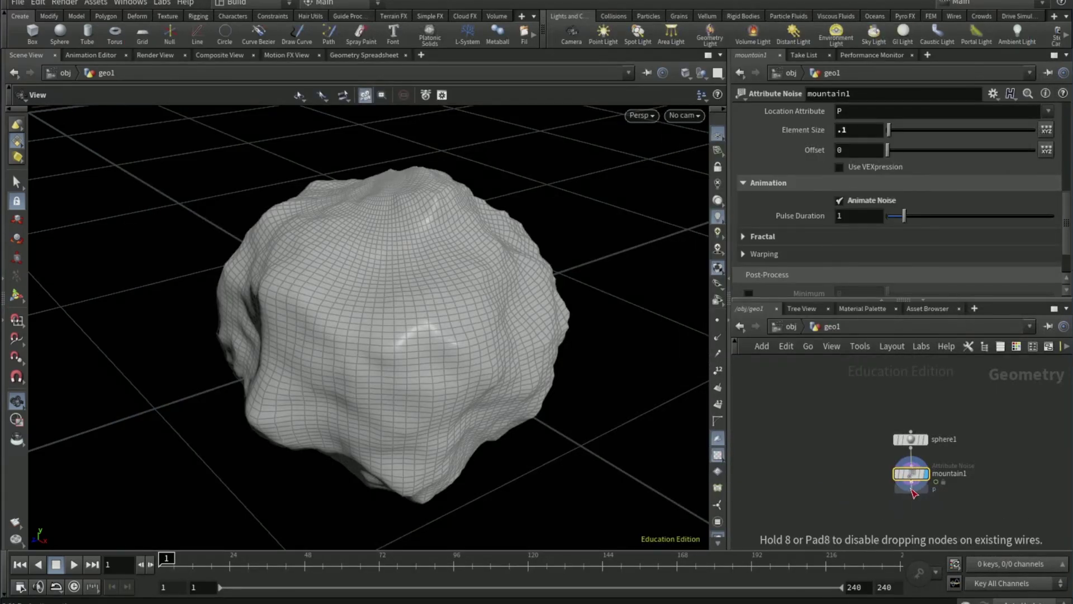
left_click(915, 493)
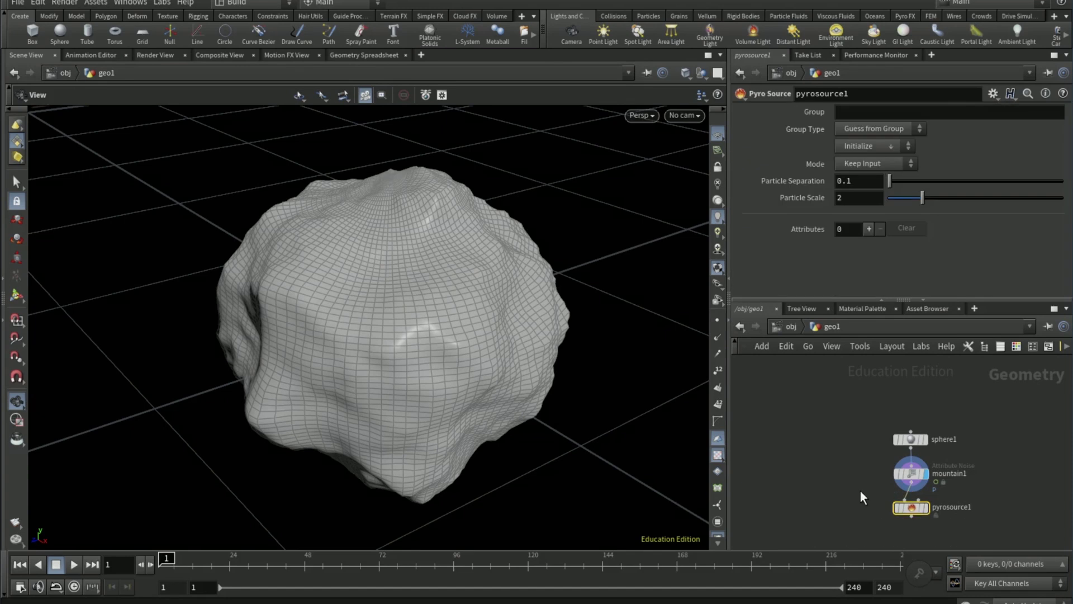
left_click(868, 230)
left_click(891, 249)
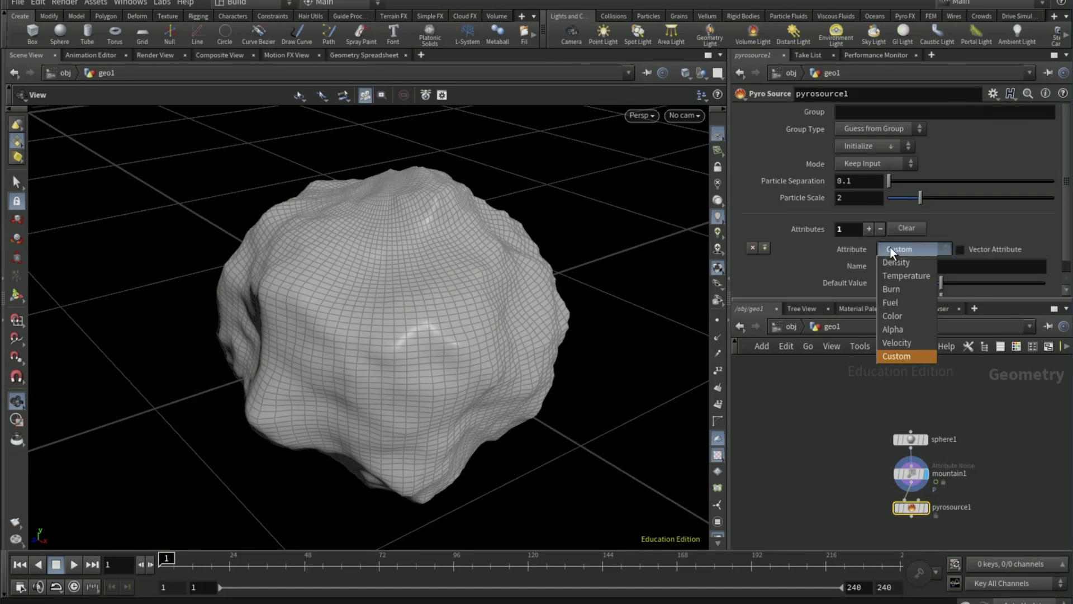
left_click(897, 260)
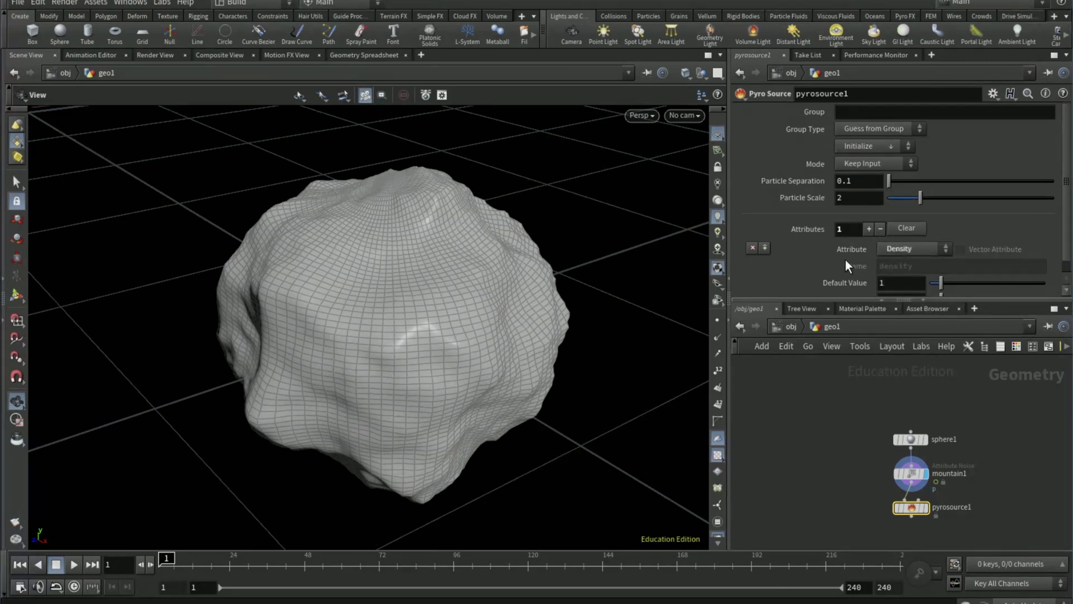
- Switch pyrosource1 to Volume Scatter with particle separation 0.02
left_click(861, 165)
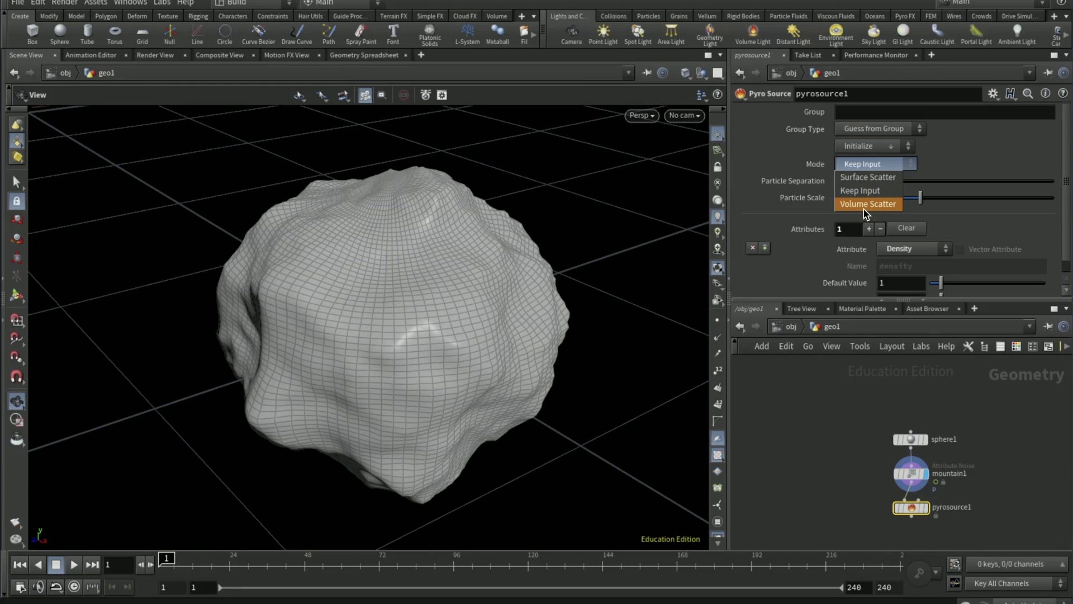
left_click(863, 205)
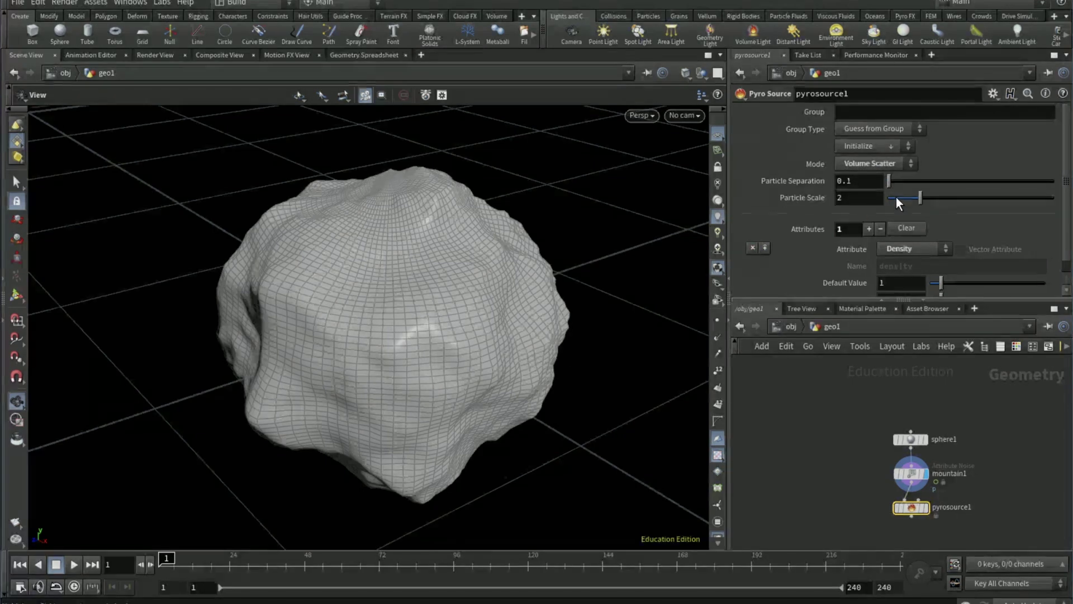
left_click(863, 186)
type("0.0")
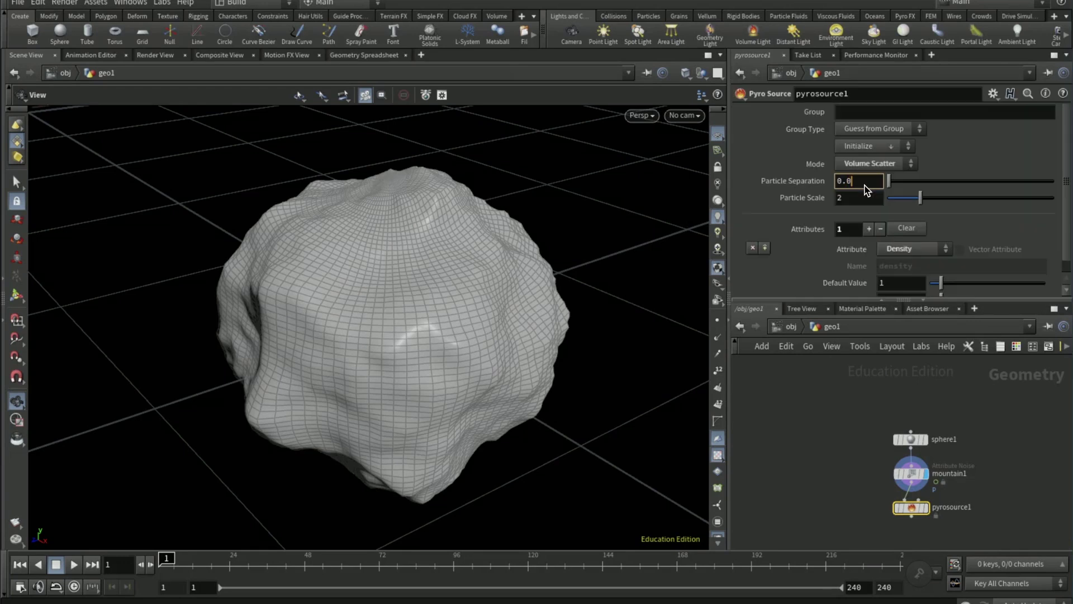
type("2")
key("Return")
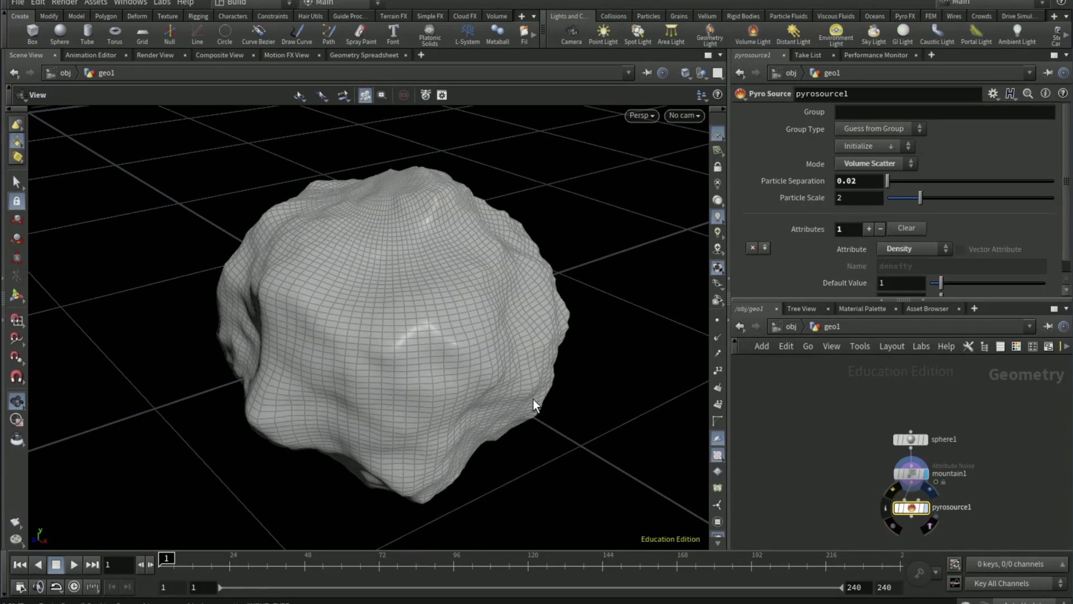
- Set the Geometry display option 'Display particles as' to Pixels and close the dialog
key("d")
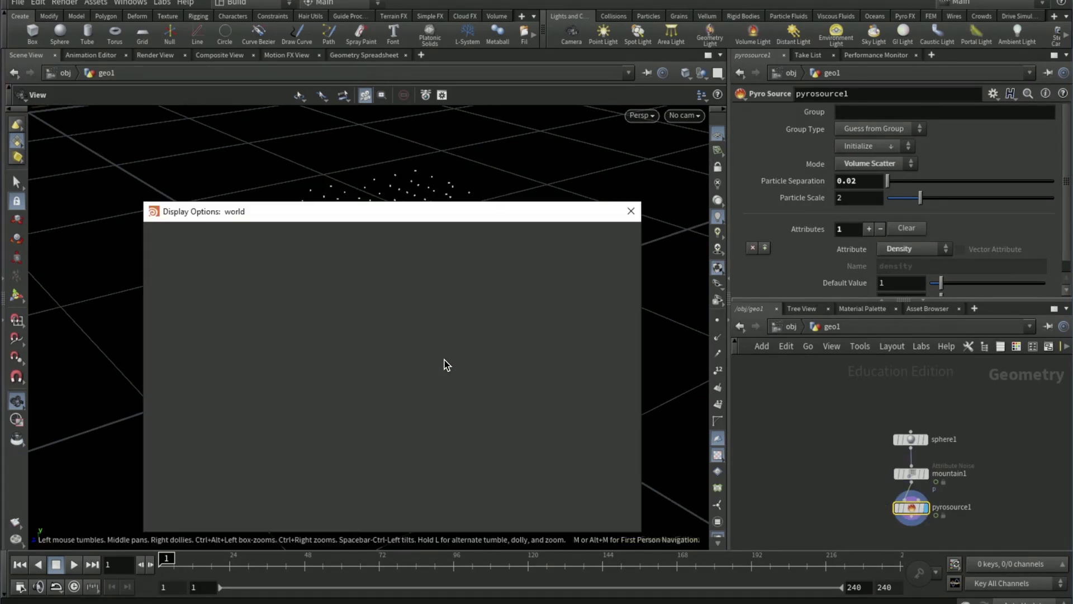
left_click(281, 233)
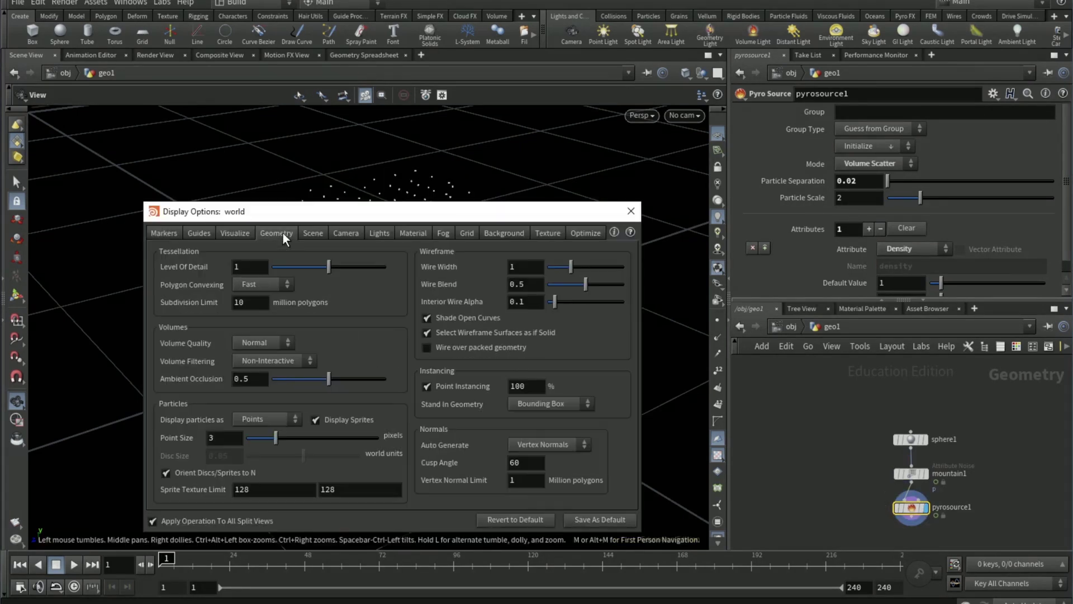
left_click(244, 418)
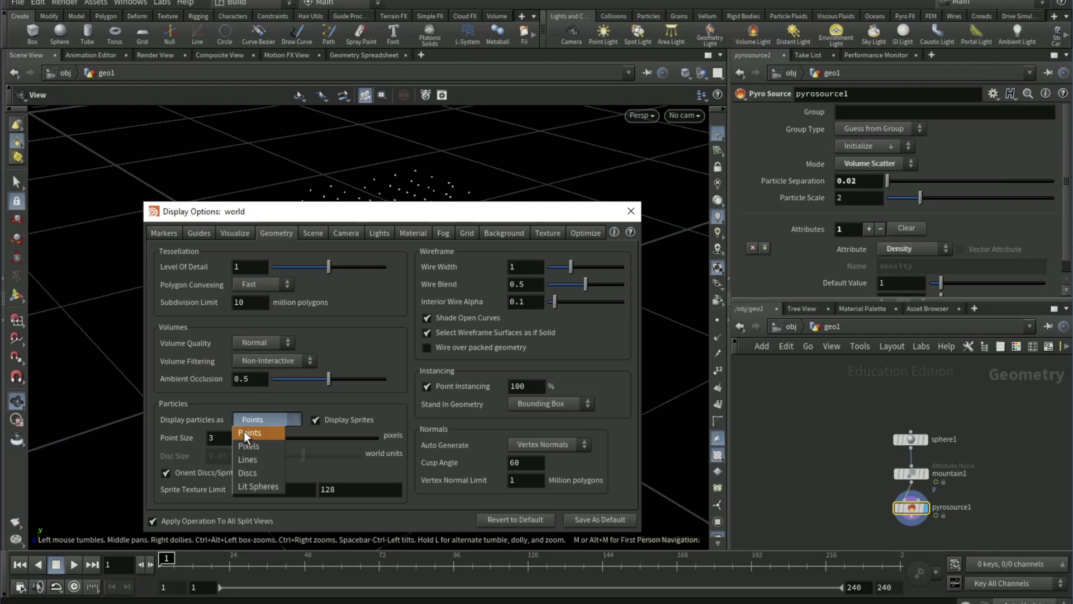
left_click(252, 431)
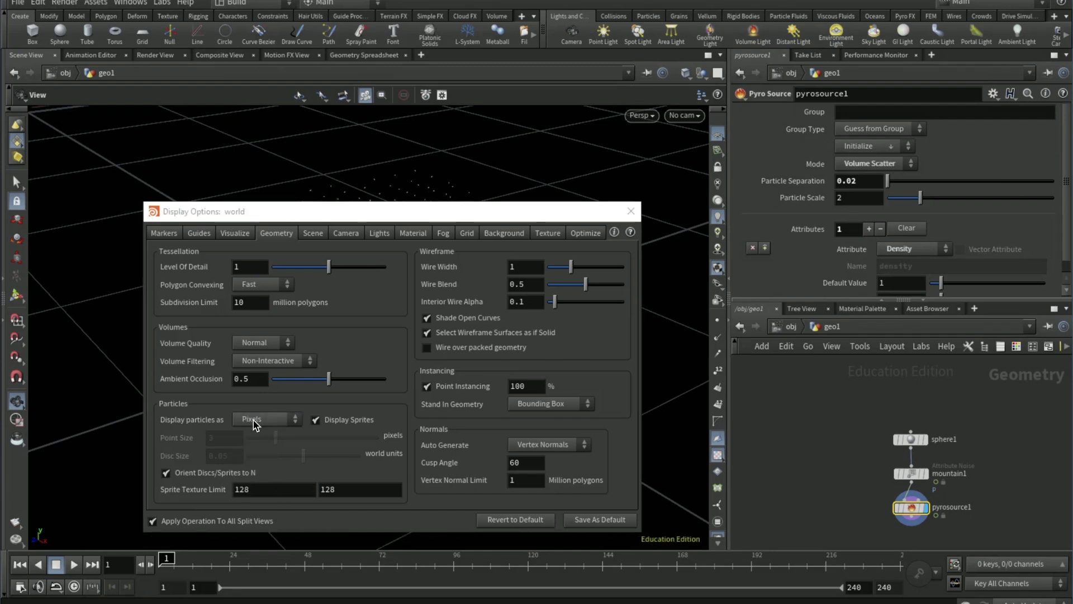
left_click(630, 212)
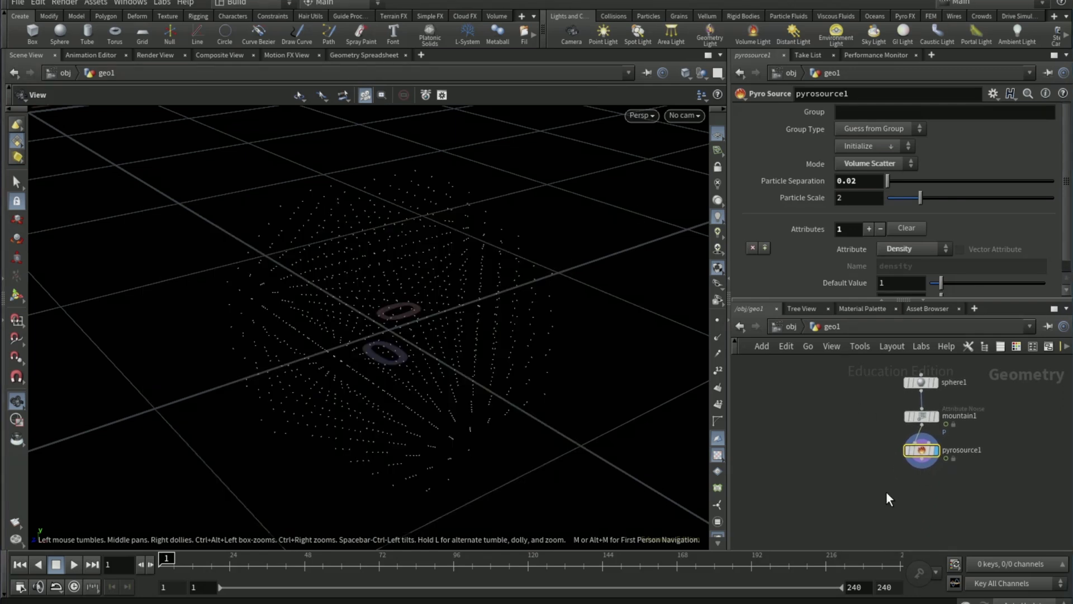
- Add a Volume Rasterize Attributes node below pyrosource1 rasterizing density at voxel size 0.03
key("Tab")
type("volume r")
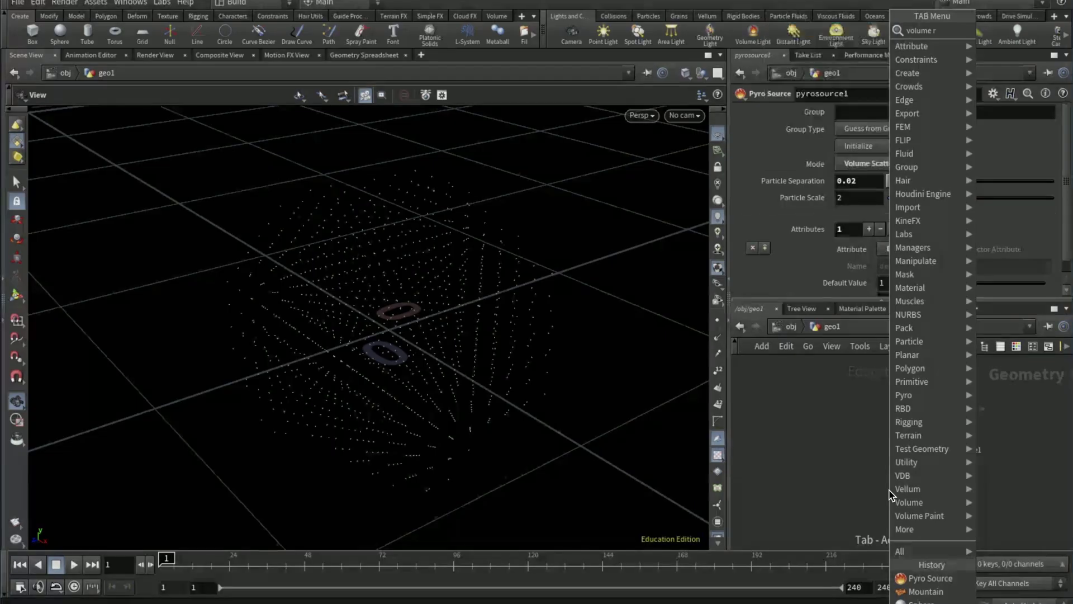
type("asterize at")
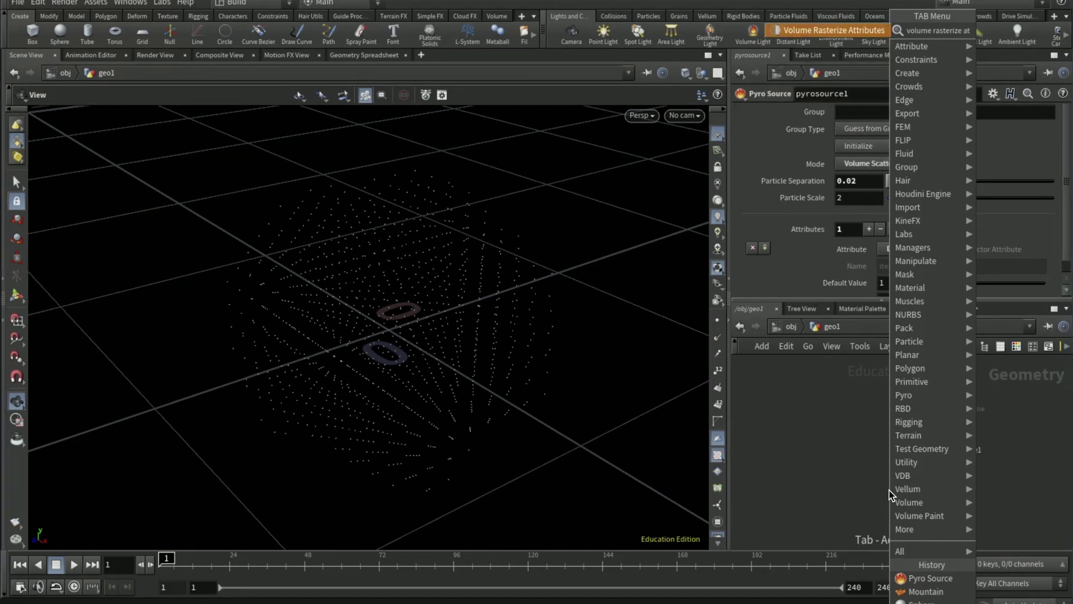
key("Return")
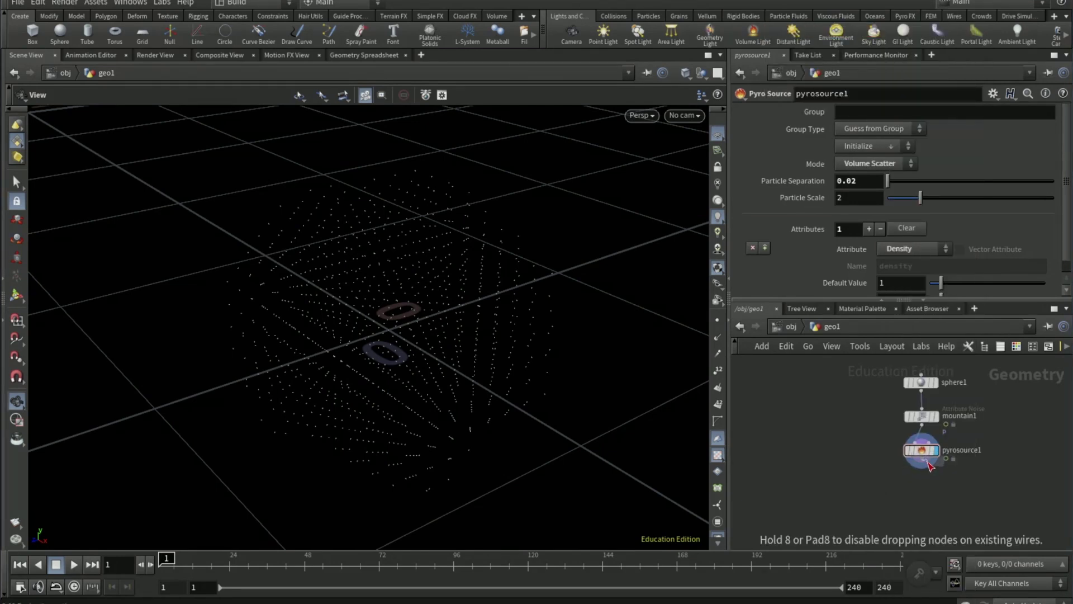
left_click(929, 475)
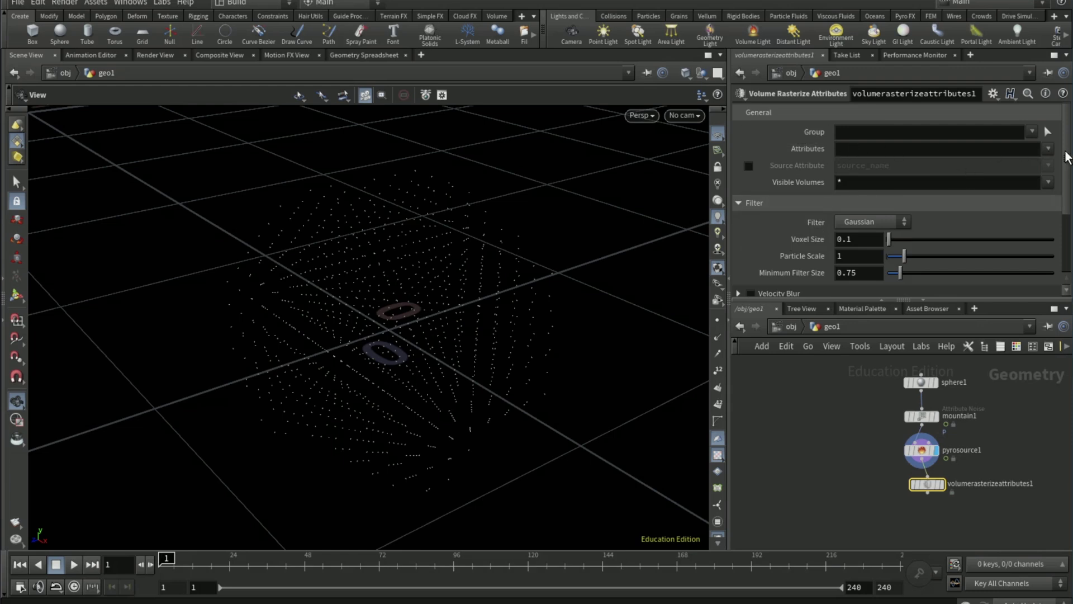
left_click(1048, 149)
left_click(1036, 178)
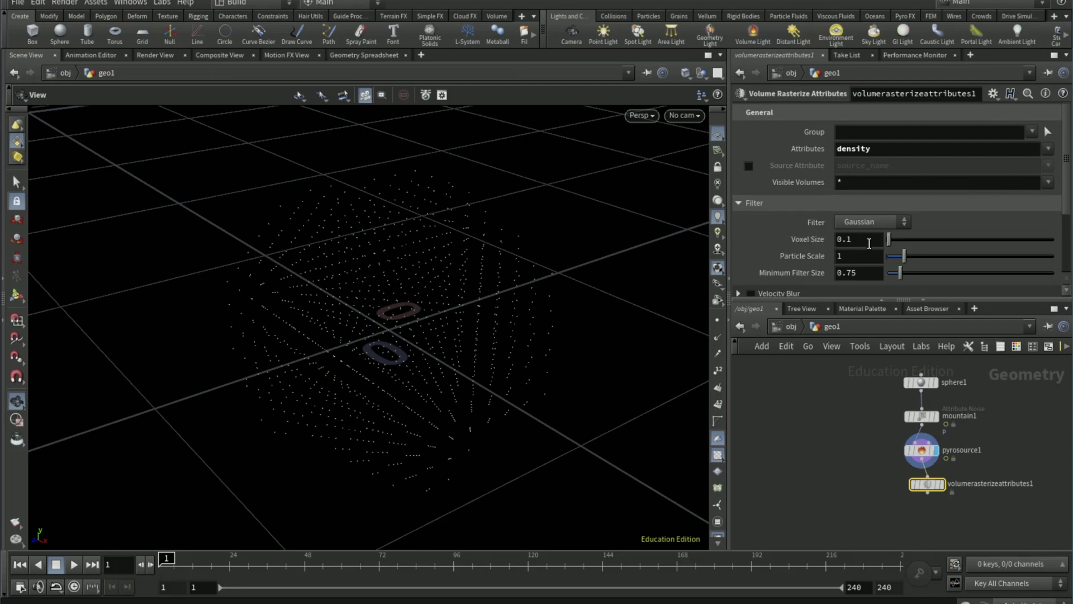
left_click(869, 243)
key("BackSpace")
type("03")
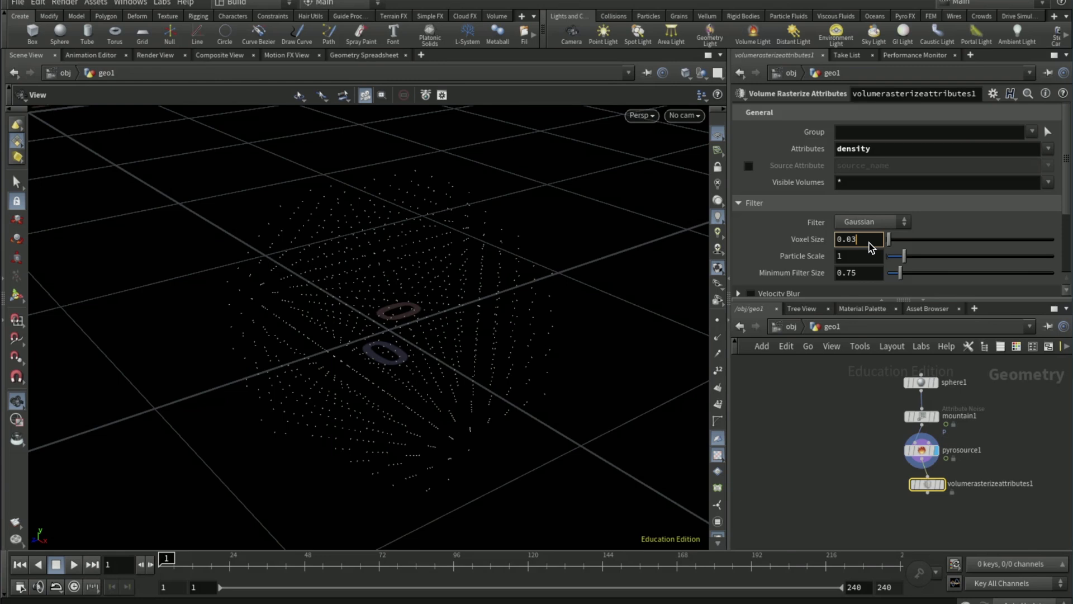
key("Return")
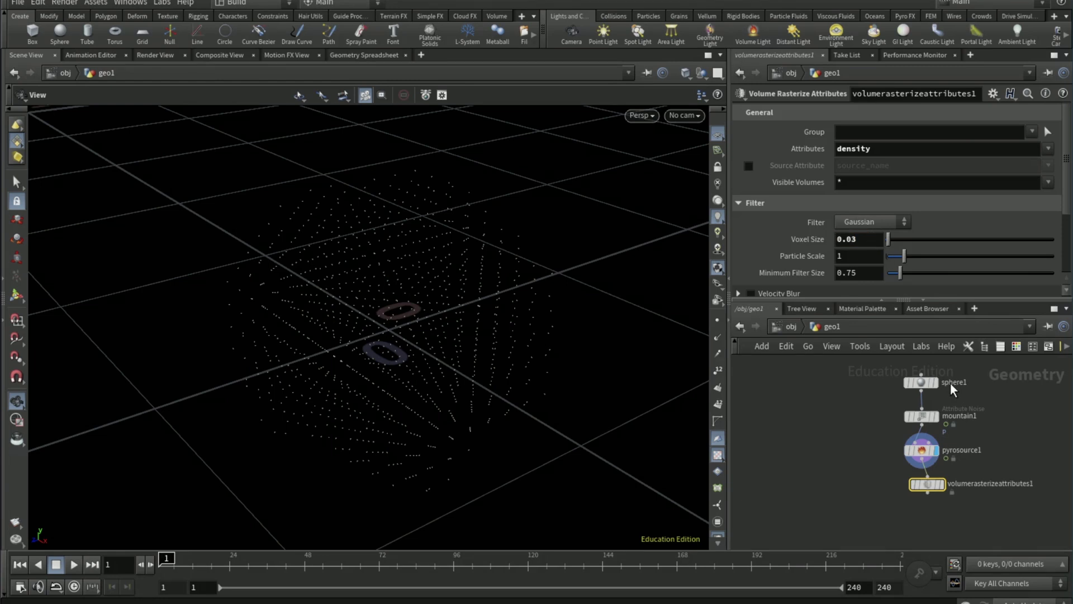
- Rename the rasterize node to density and place its duplicate density1 below pyrosource1
double_click(983, 484)
type("den")
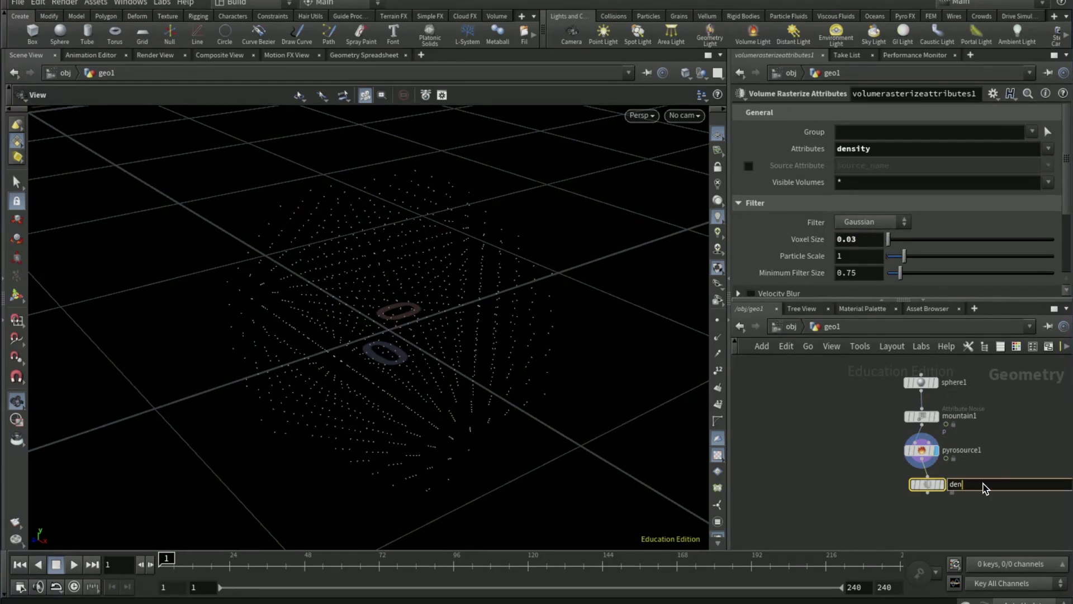
type("sity")
key("Return")
left_click_drag(929, 488, 961, 507)
mouse_move(961, 506)
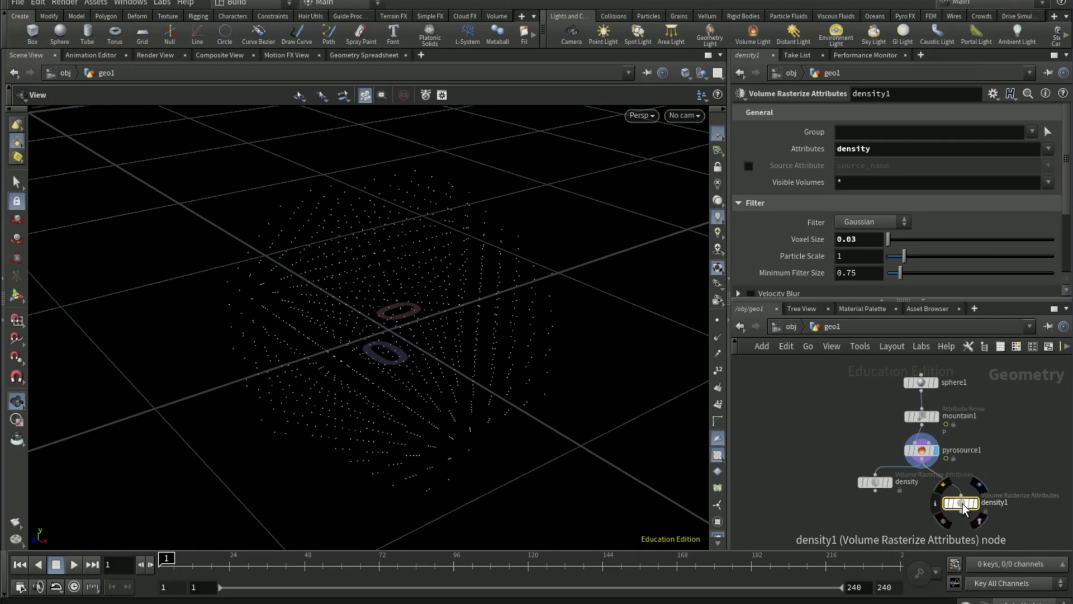
left_click_drag(967, 507, 928, 525)
- Insert pointvelocity1 between pyrosource1 and density1 with Add Curl Noise enabled
key("Tab")
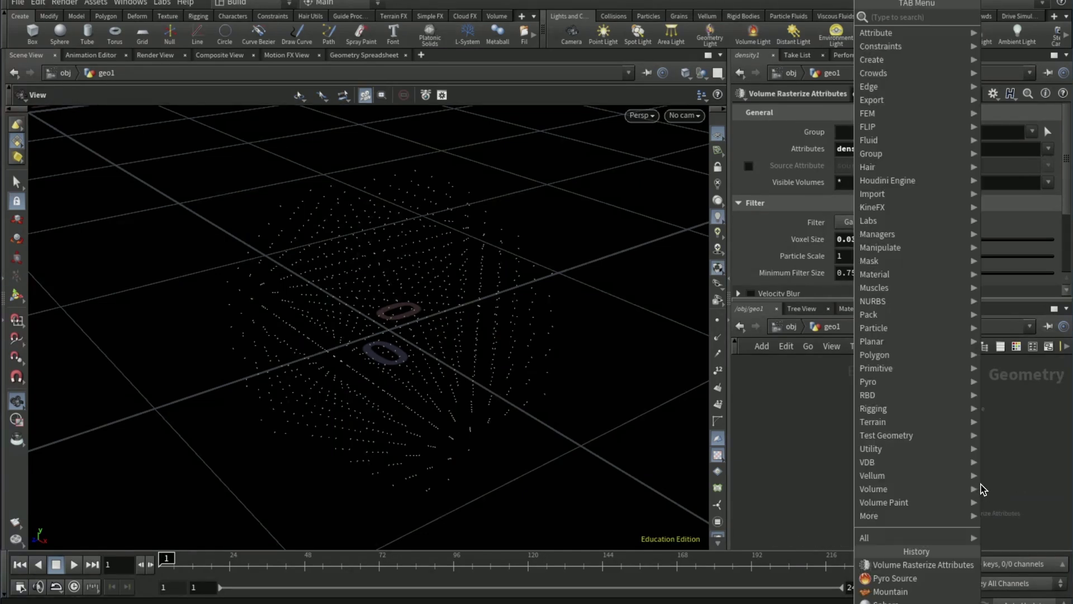
type("point veloc")
key("Return")
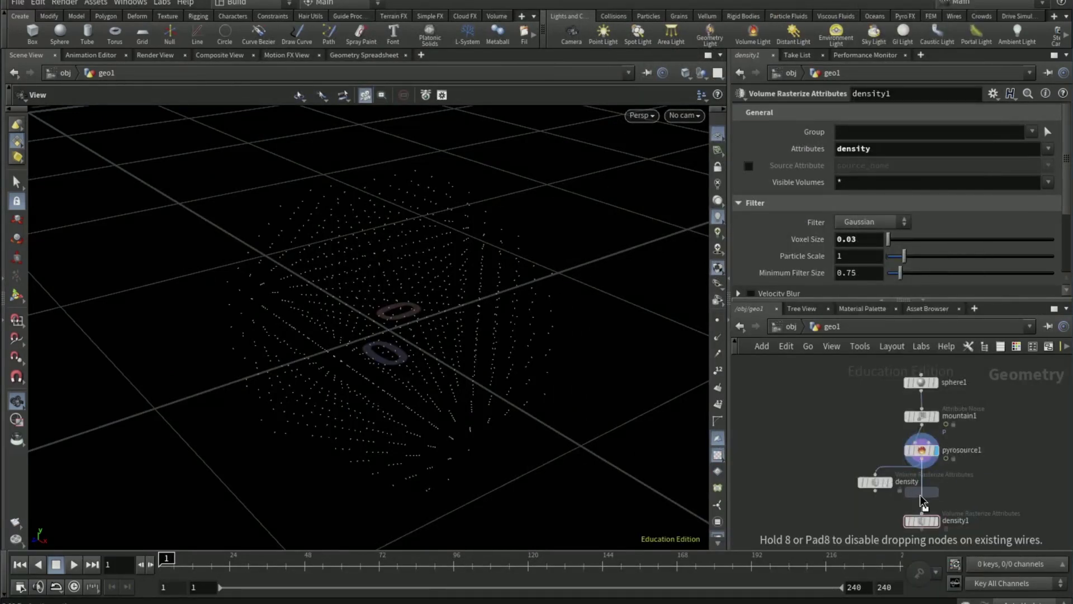
left_click(922, 501)
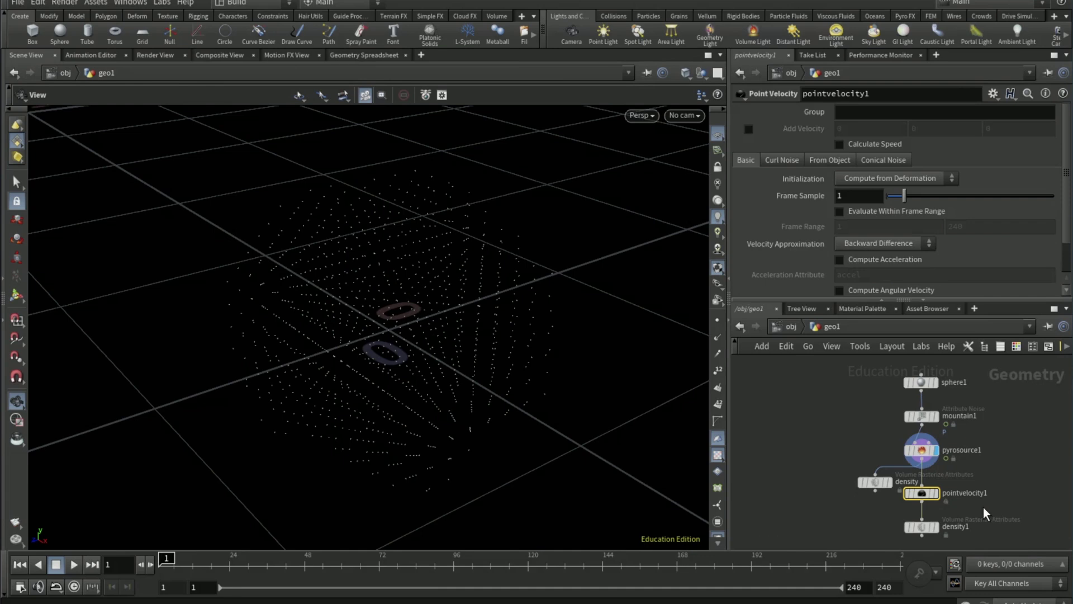
middle_click_drag(1006, 495, 1016, 452)
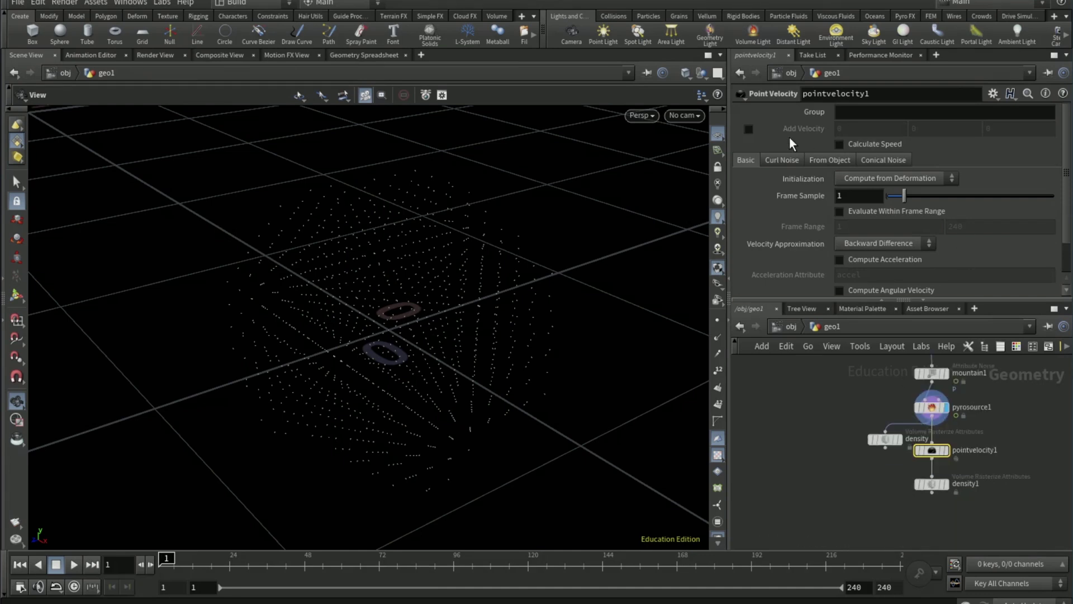
left_click(784, 161)
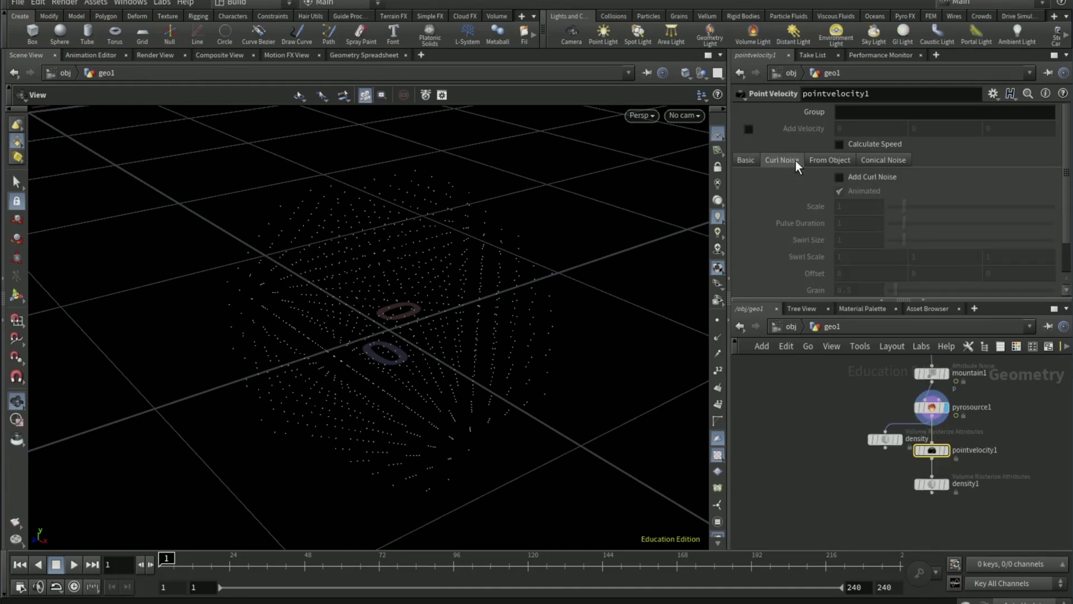
left_click(839, 178)
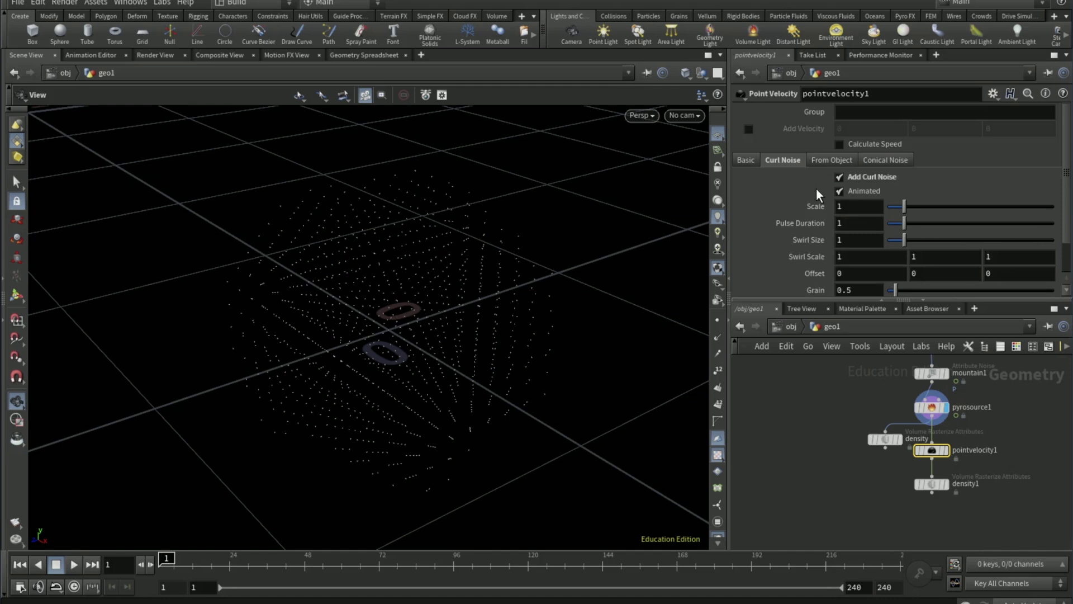
- Rename density1 to v and move the density node aside
double_click(966, 484)
type("v")
key("Return")
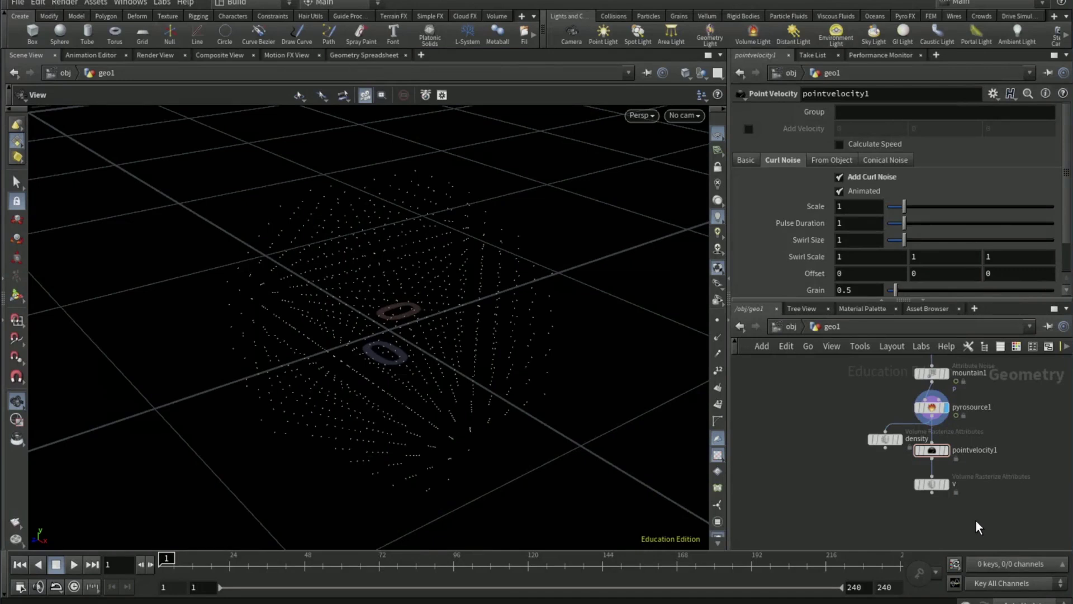
left_click_drag(885, 428, 846, 463)
- Merge density and v into merge1 and set it as the displayed node
key("Tab")
type("merge")
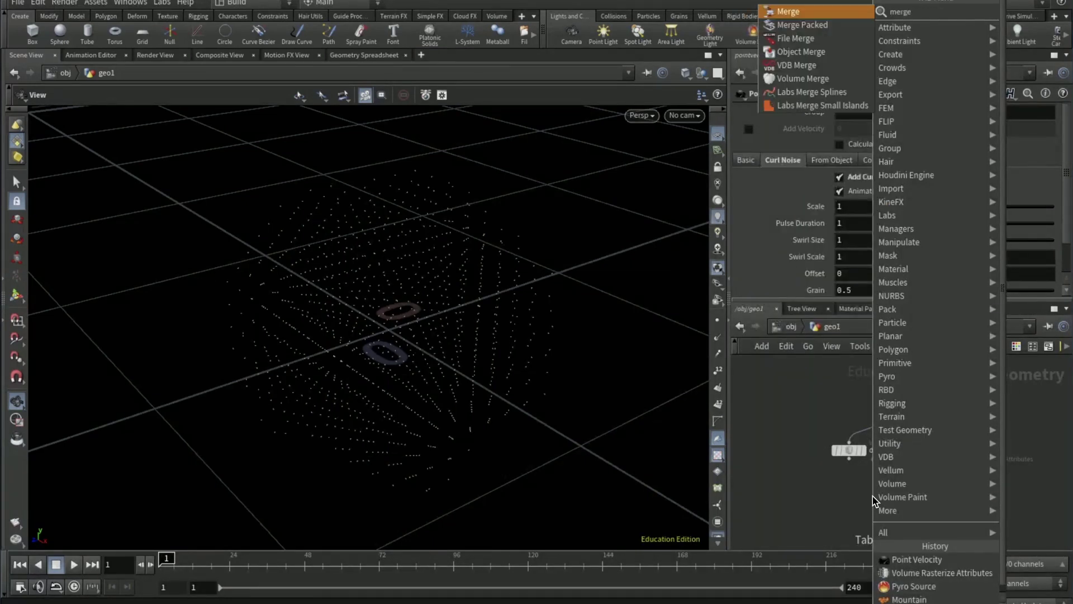
key("Escape")
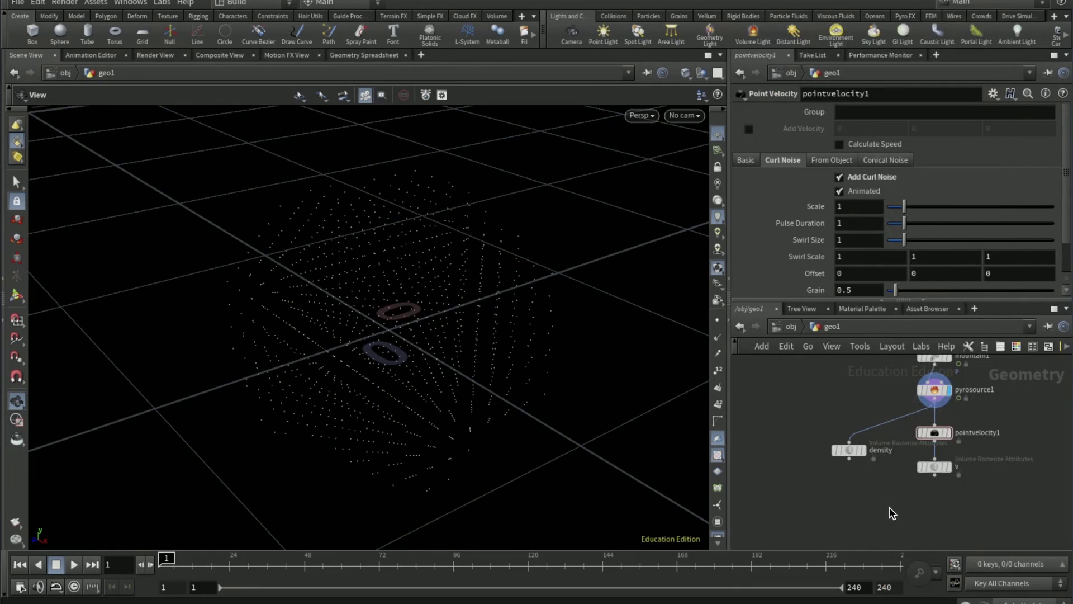
key("Tab")
type("merge")
key("Return")
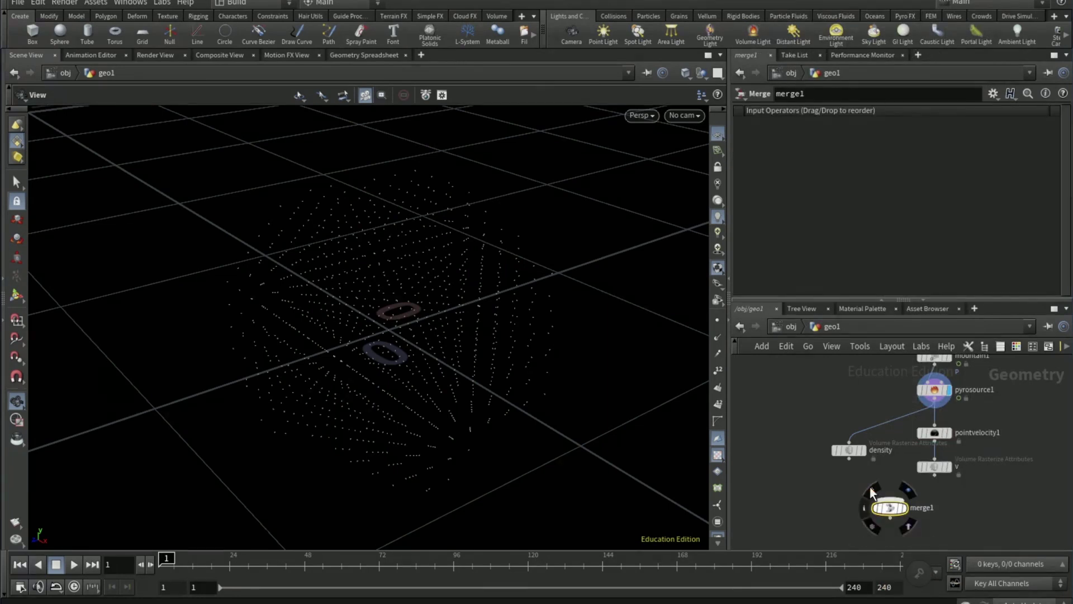
left_click(890, 507)
left_click(890, 499)
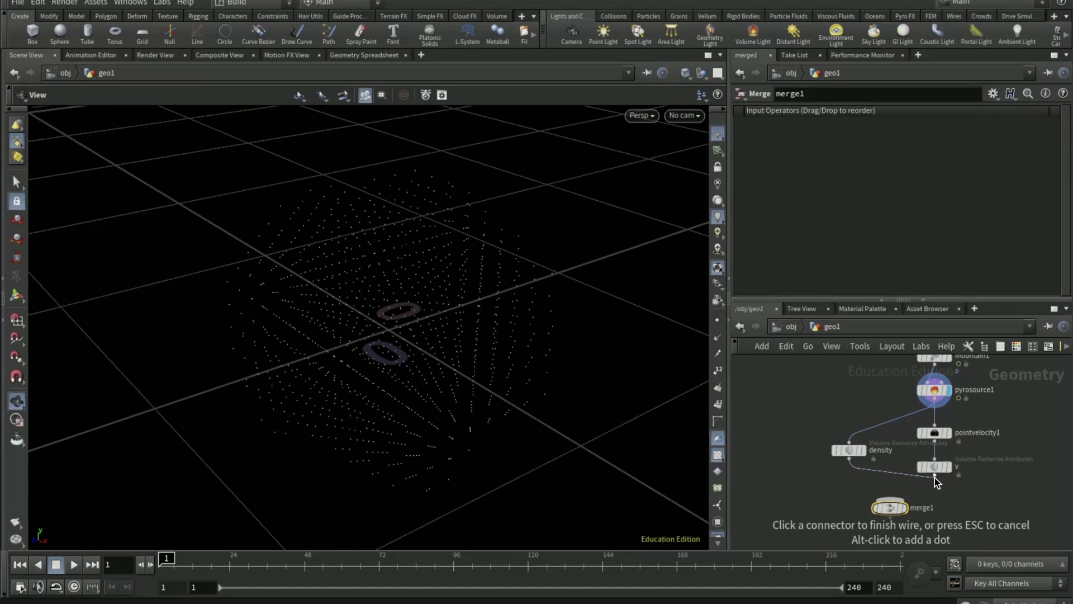
left_click(934, 478)
left_click(901, 498)
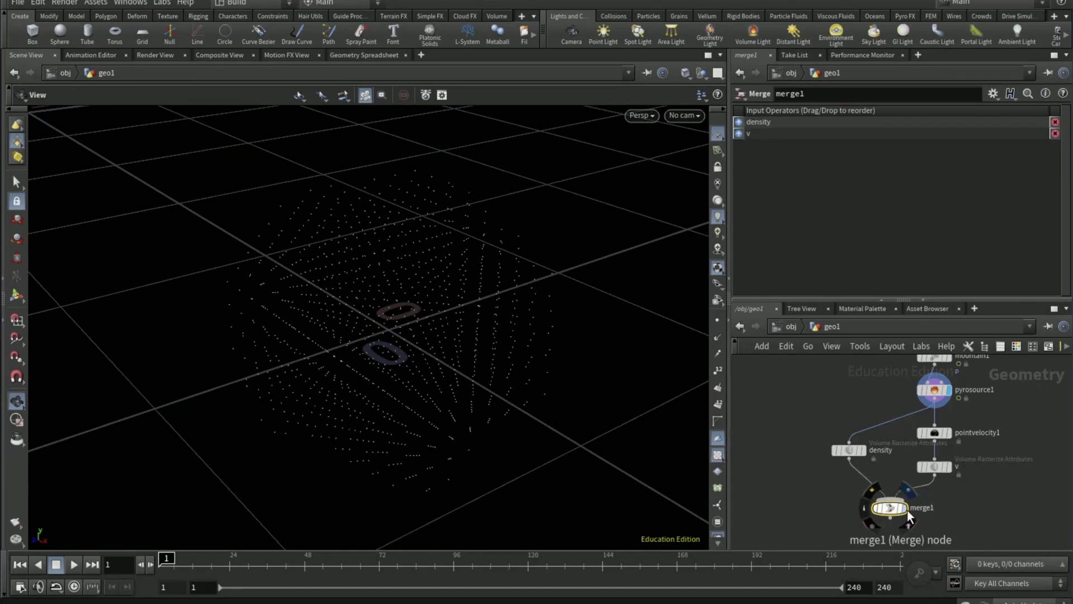
left_click(902, 509)
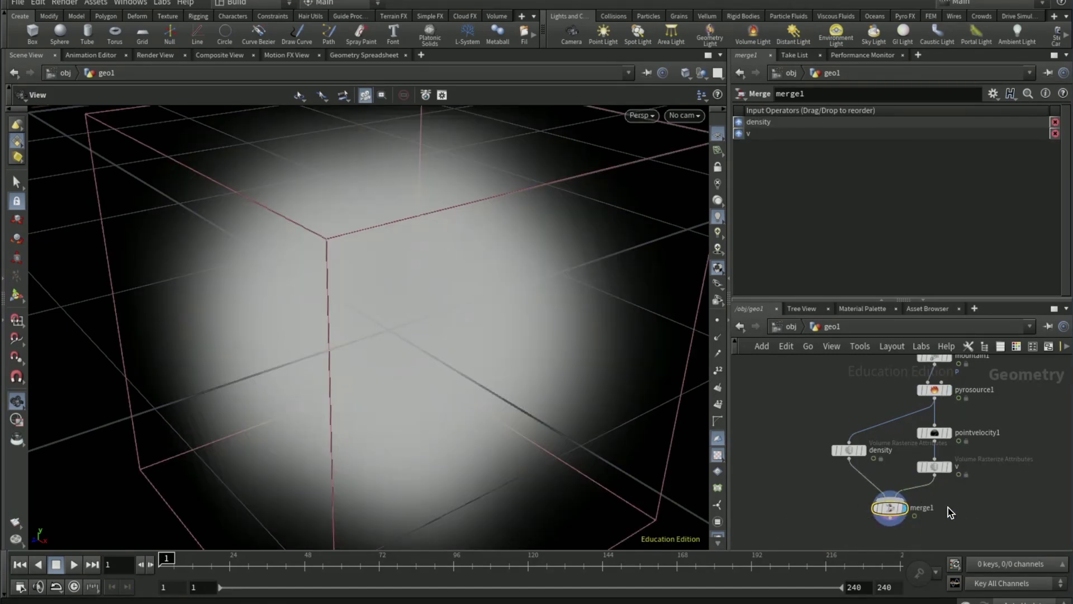
- Add null1 wired below merge1
middle_click_drag(950, 503, 948, 461)
left_click(889, 474)
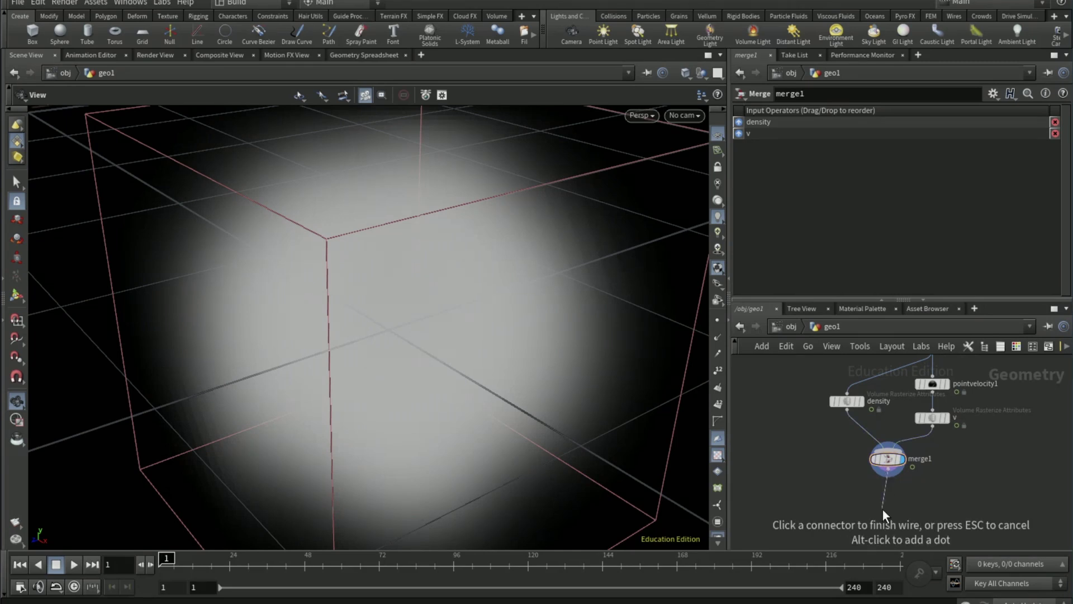
key("Tab")
key("Escape")
key("Escape")
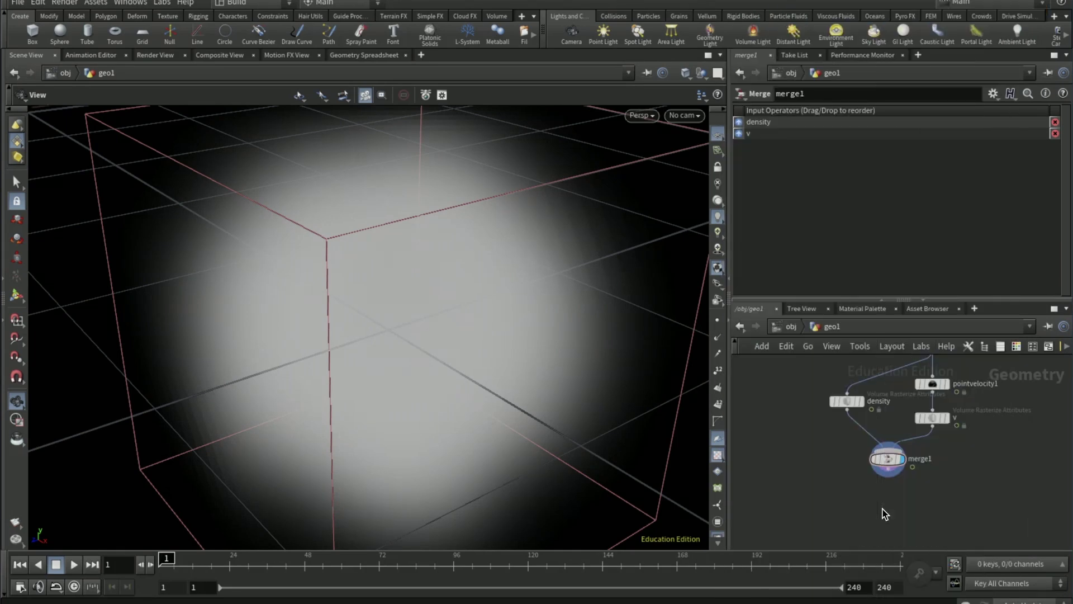
left_click(883, 509)
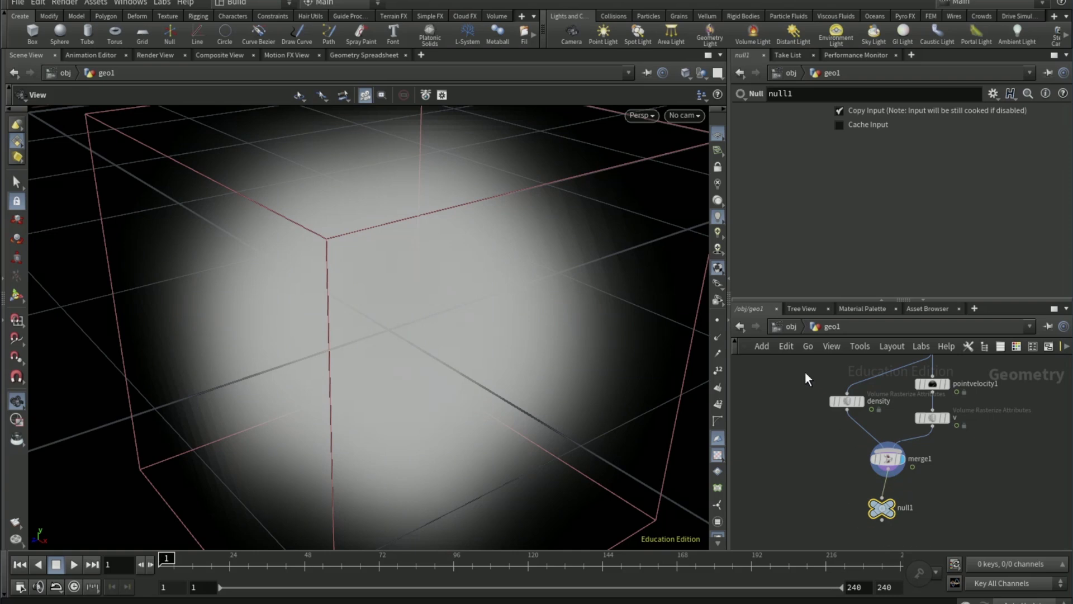
- At object level, create a DOP Network named pyro below geo1 and dive inside
left_click(782, 328)
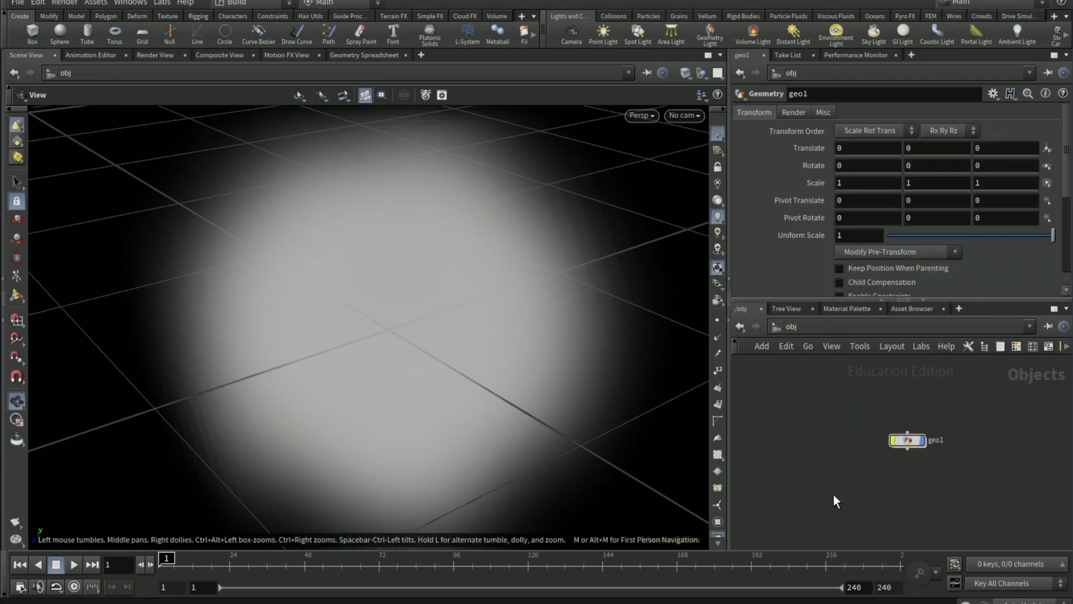
key("Tab")
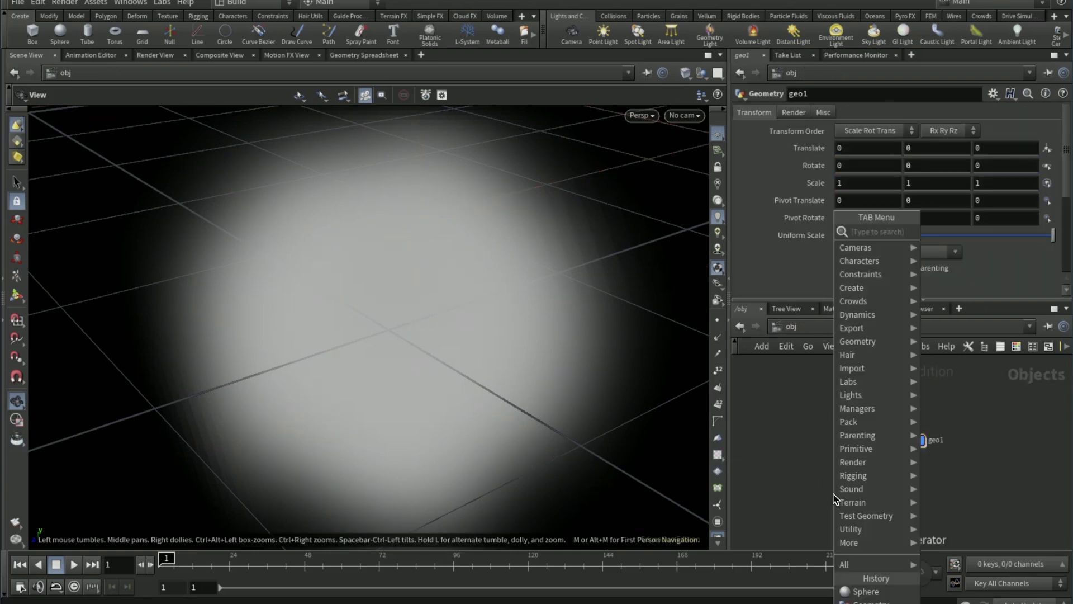
type("dop")
key("Return")
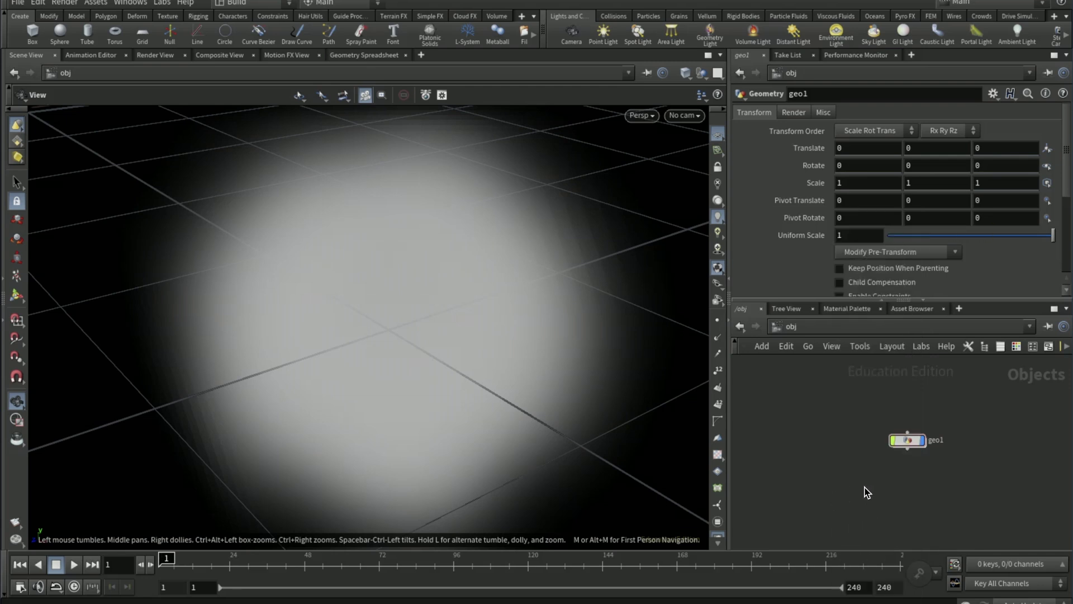
left_click(939, 475)
double_click(938, 469)
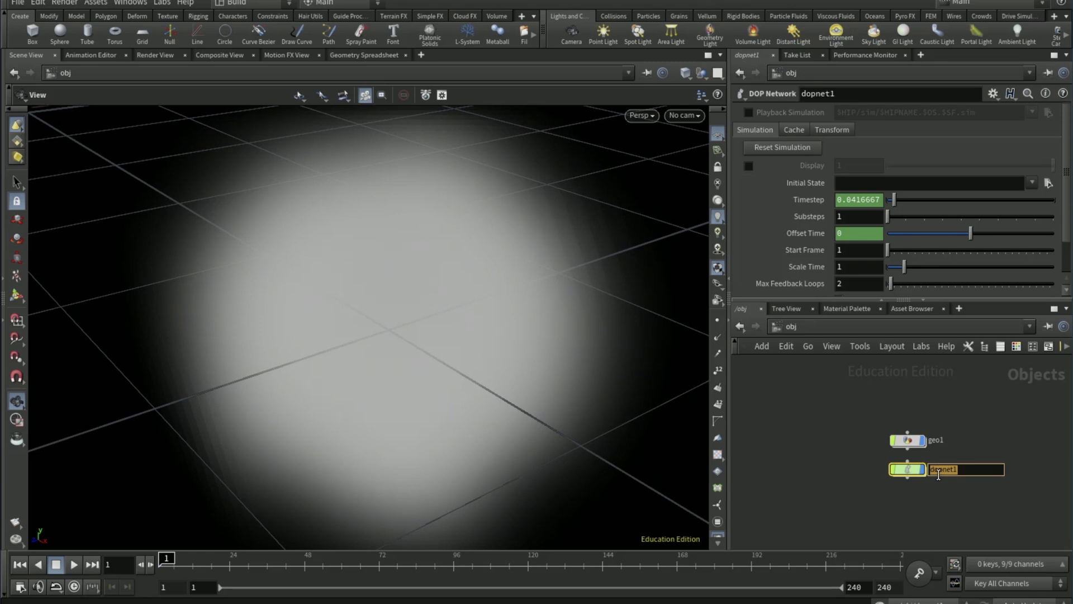
type("pro")
key("Return")
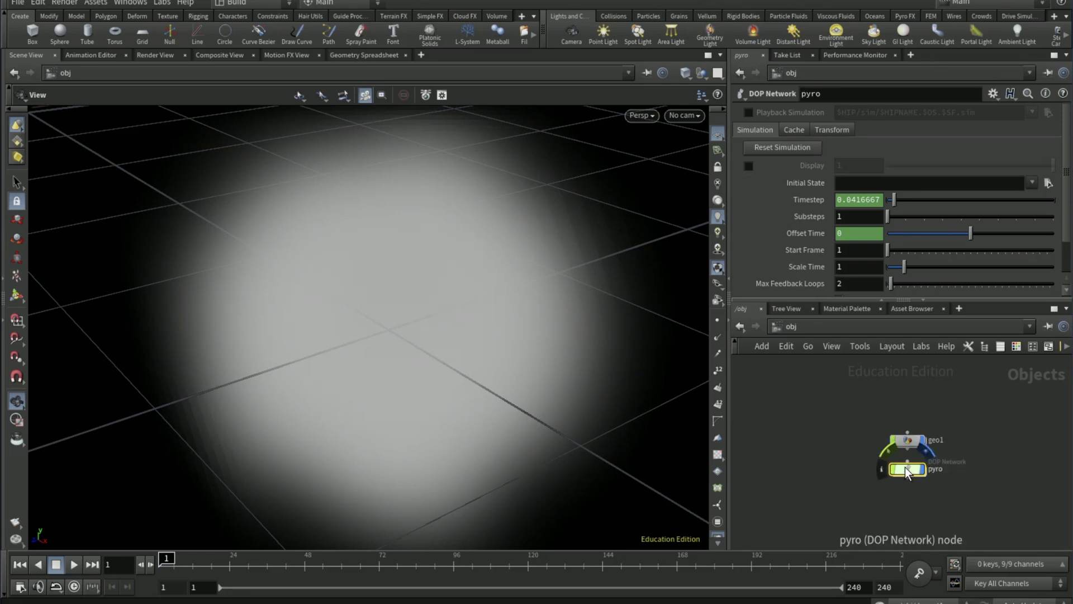
double_click(904, 467)
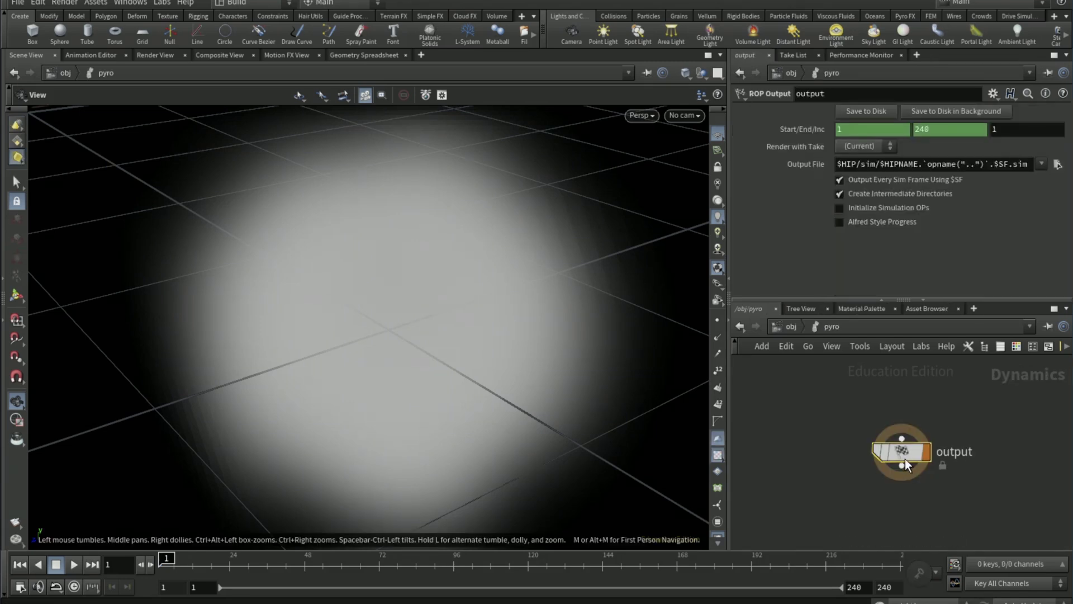
- Add a Smoke Object (Sparse) and a Pyro Solver (Sparse) above the output
key("Tab")
type("smoke o")
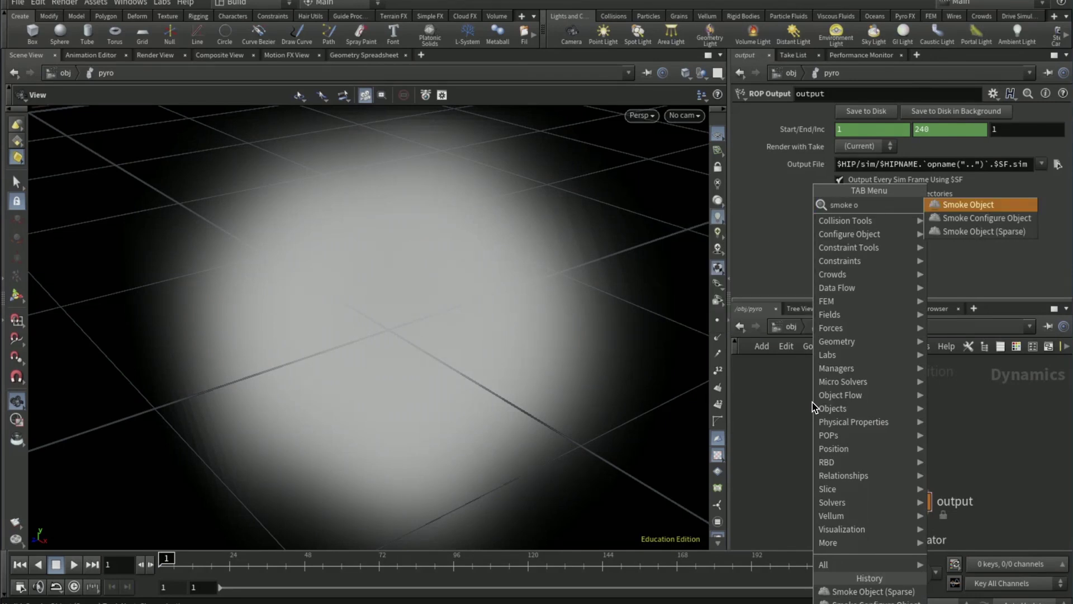
type("bject spar")
key("Return")
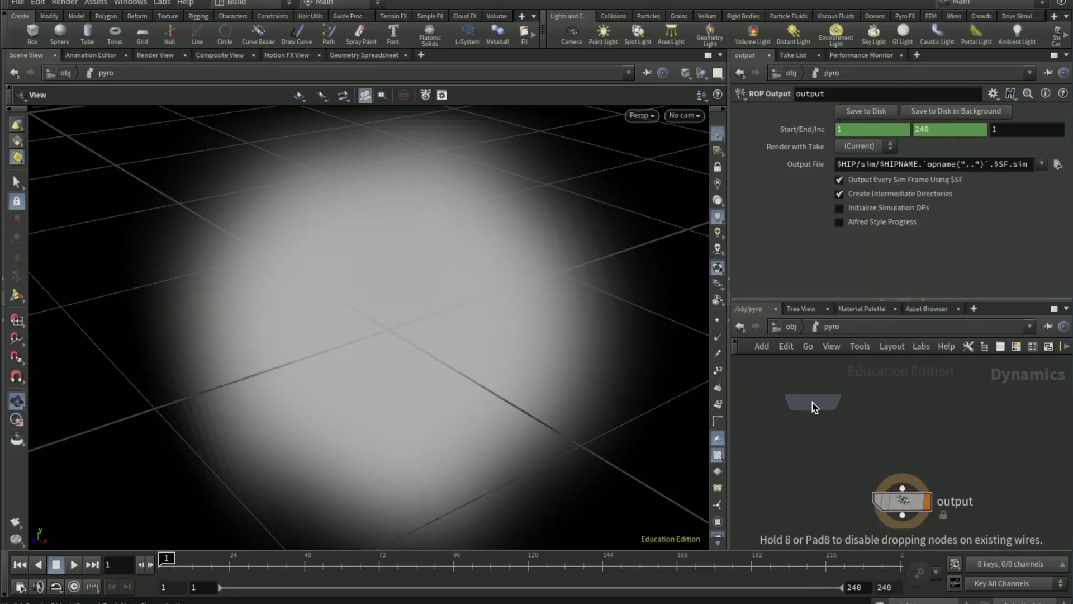
left_click(813, 405)
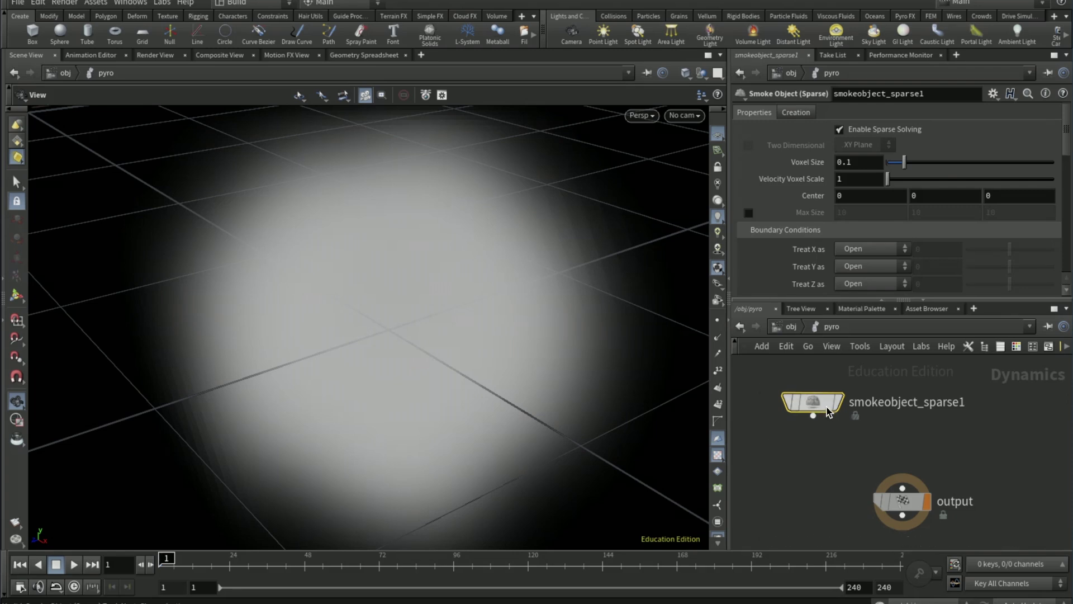
key("Tab")
type("p")
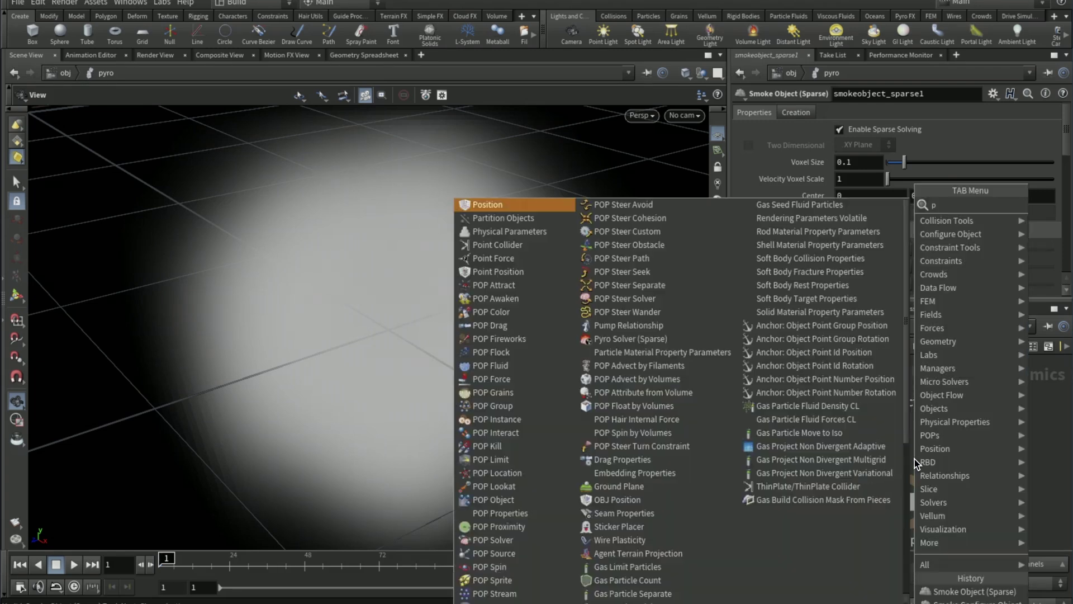
type("yro solver spars")
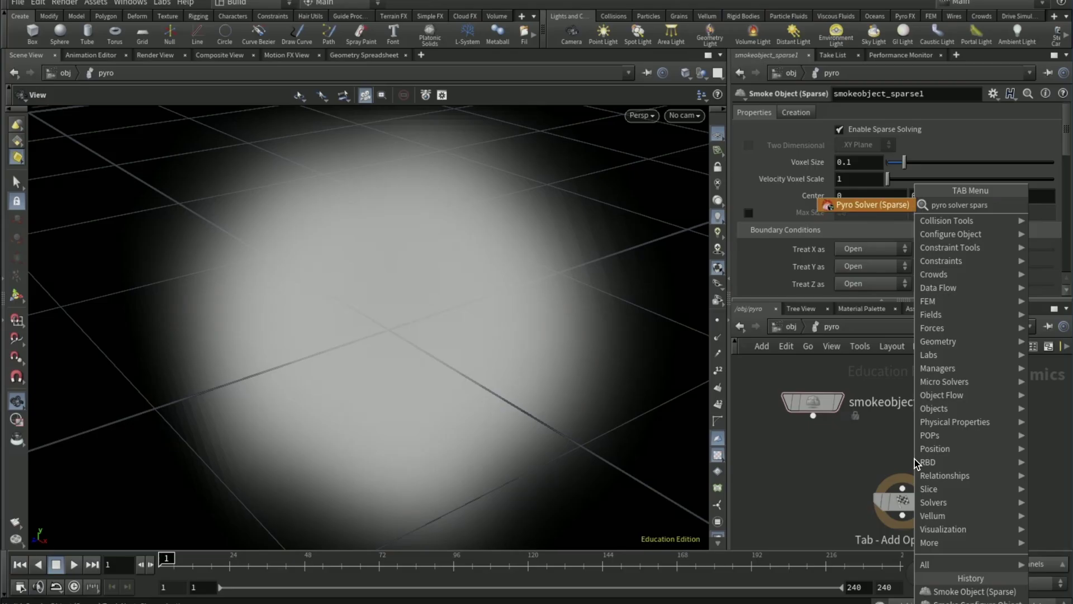
key("Return")
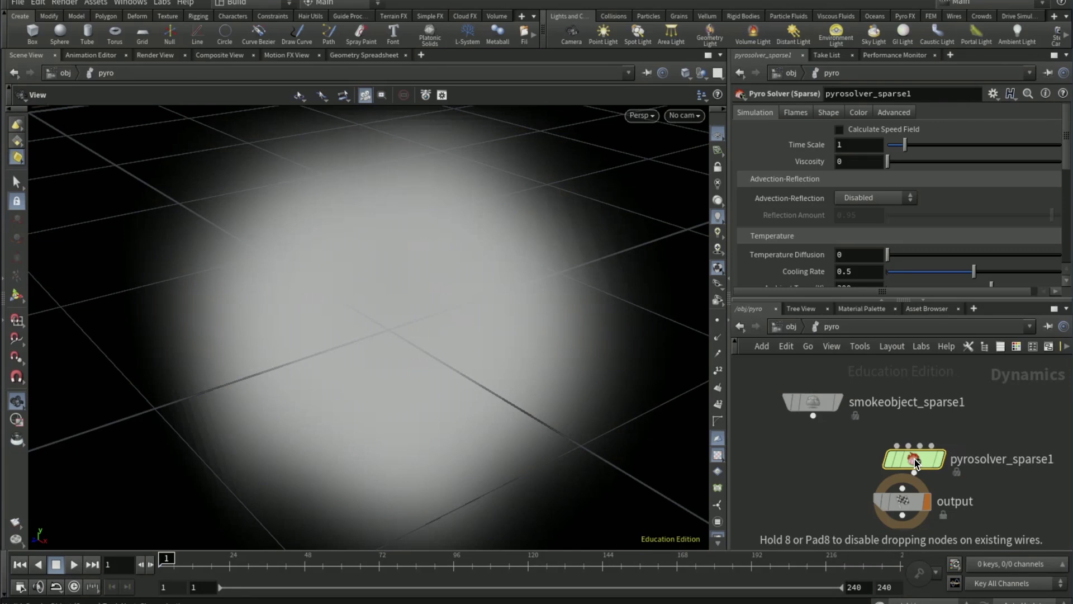
- Wire smokeobject_sparse1 into pyrosolver_sparse1 and the solver into the output node
left_click(813, 415)
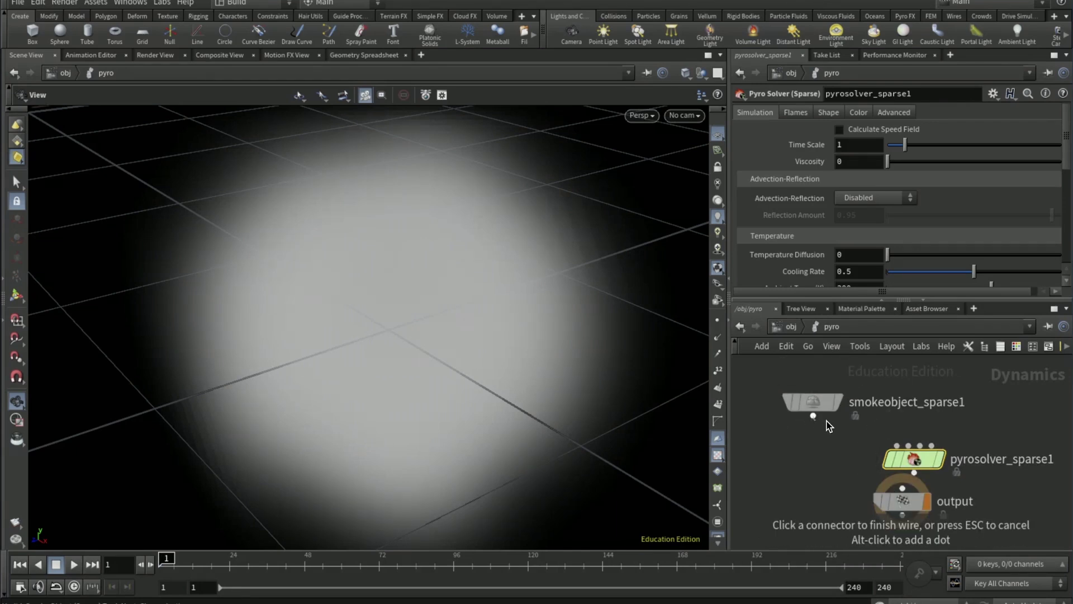
left_click(896, 445)
left_click_drag(913, 464, 901, 450)
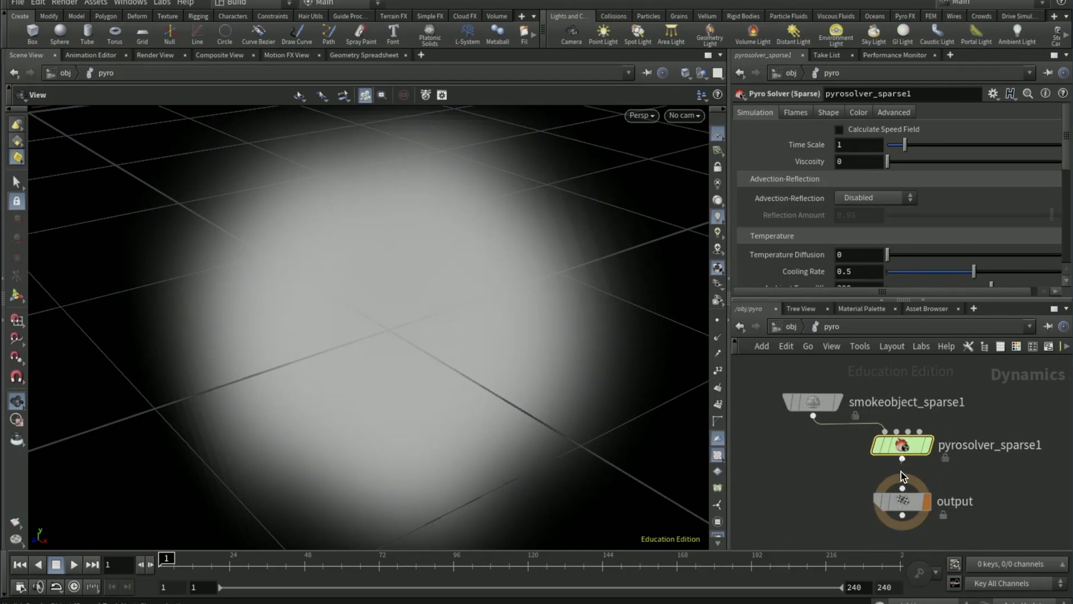
left_click(902, 459)
left_click(903, 489)
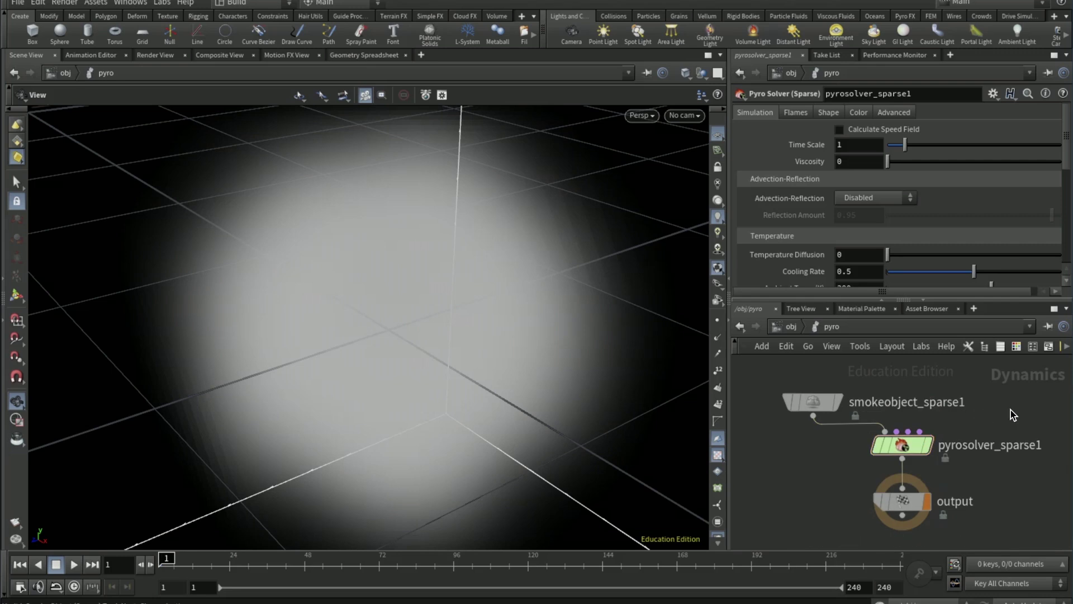
- Add volumesource1 and wire it into the pyro solver's sourcing input
key("Tab")
type("volume sourc")
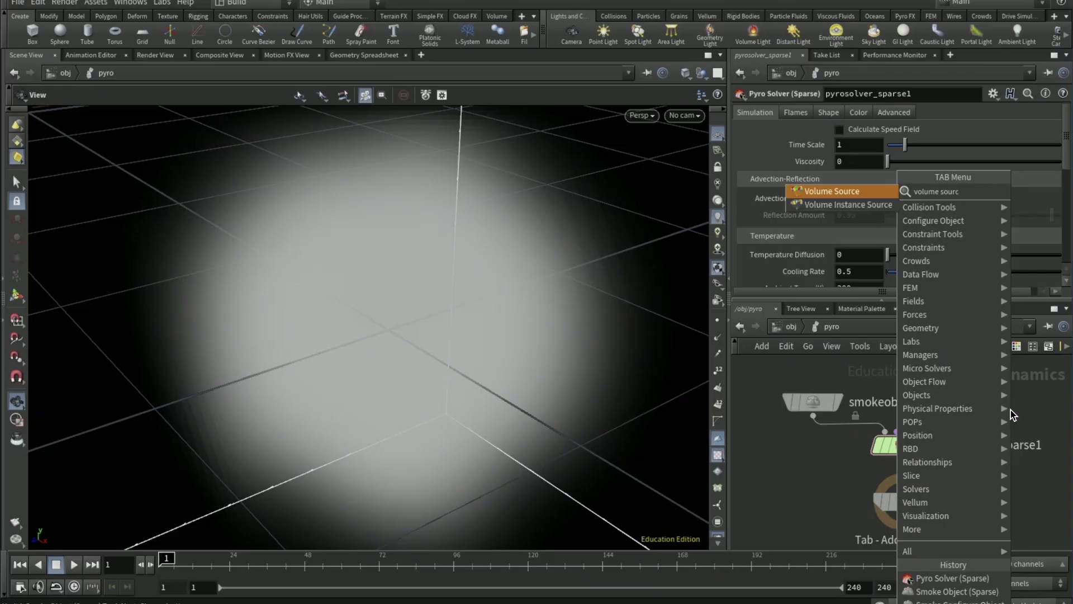
key("Return")
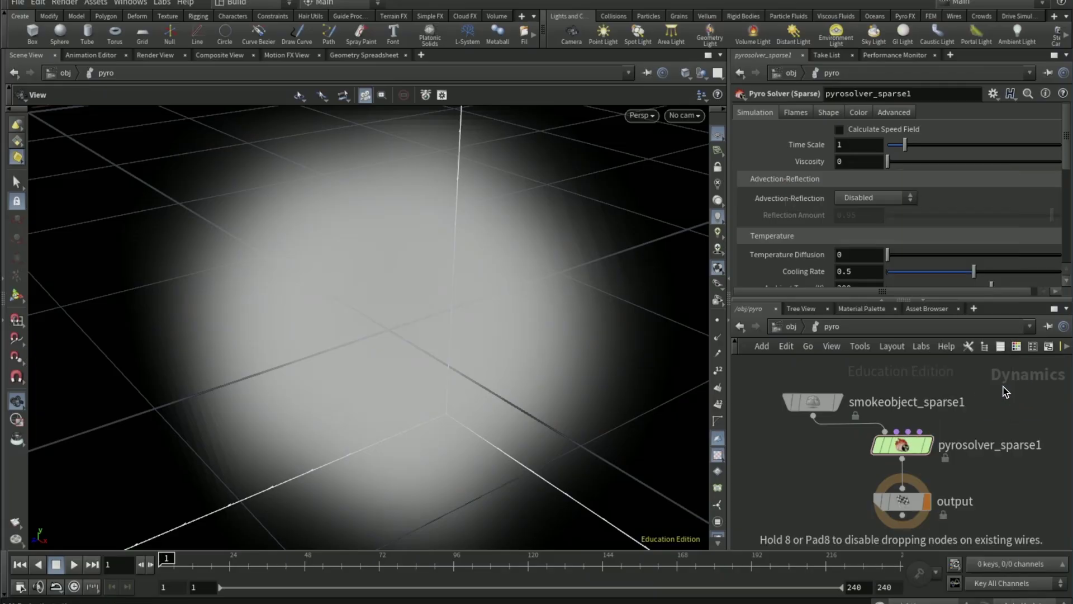
left_click(1005, 391)
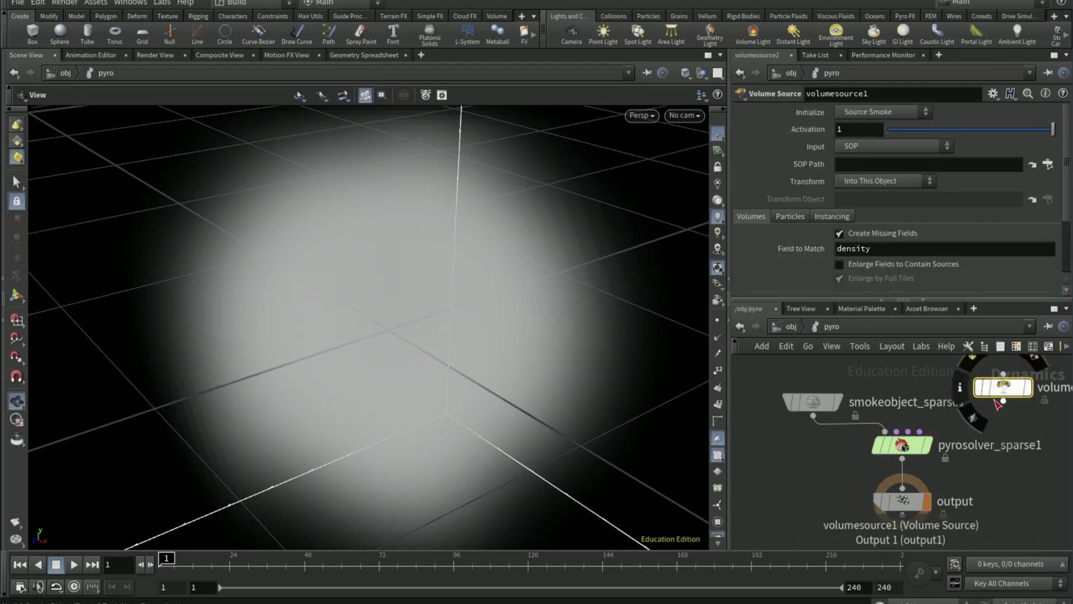
left_click(1003, 401)
left_click(913, 432)
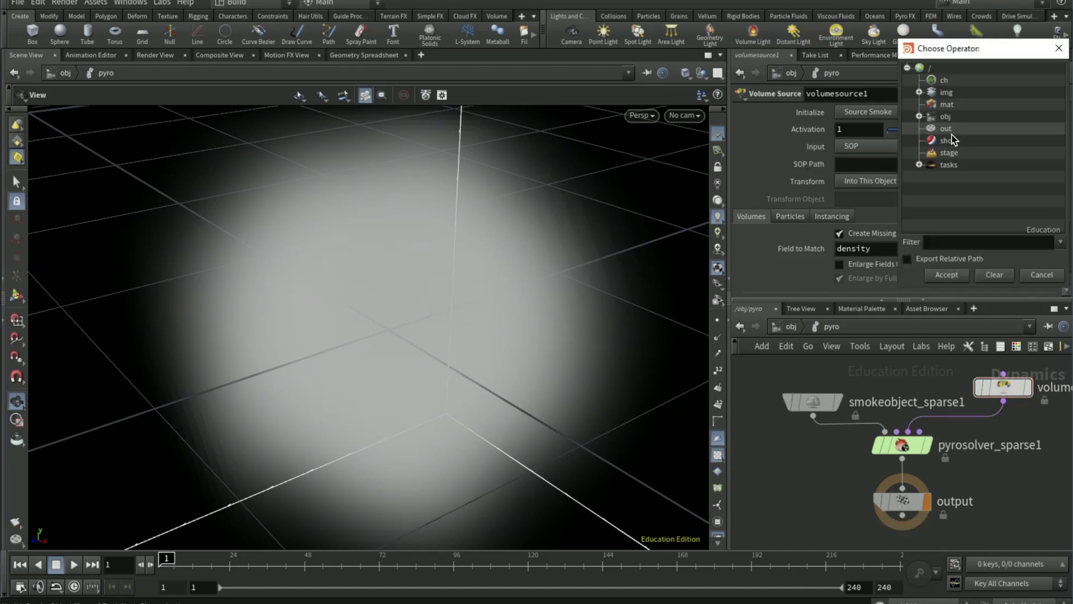
- Set volumesource1's SOP Path to /obj/geo1/null1
left_click(920, 117)
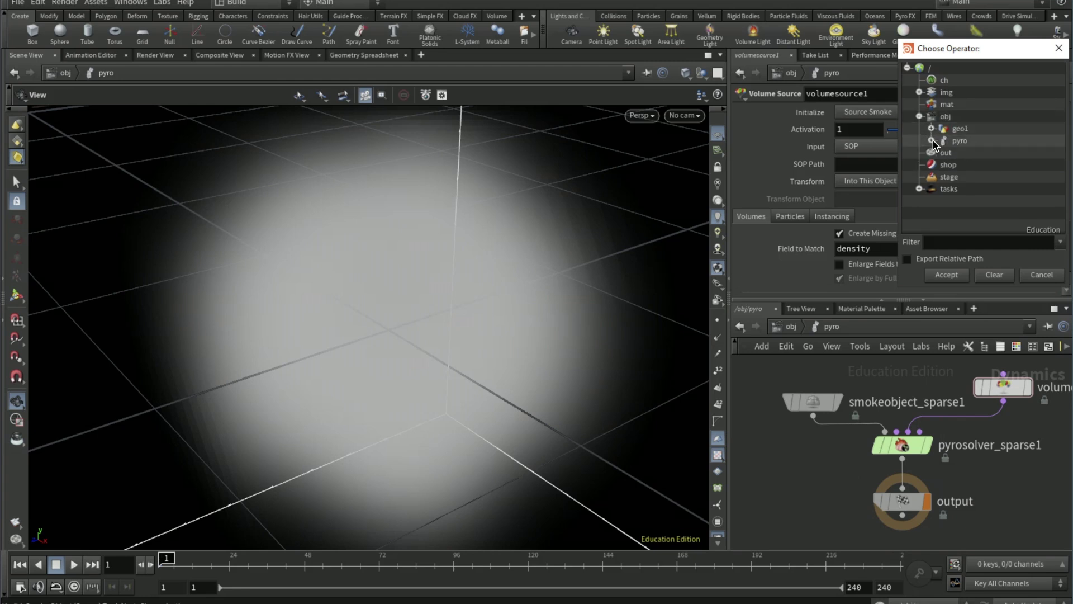
left_click(931, 128)
left_click(973, 177)
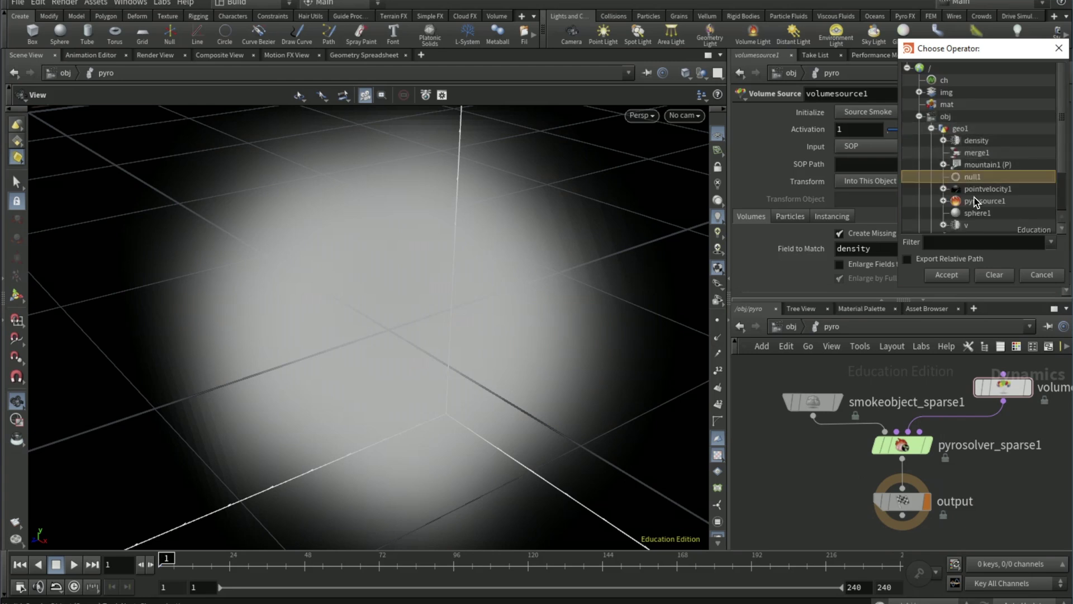
left_click(959, 273)
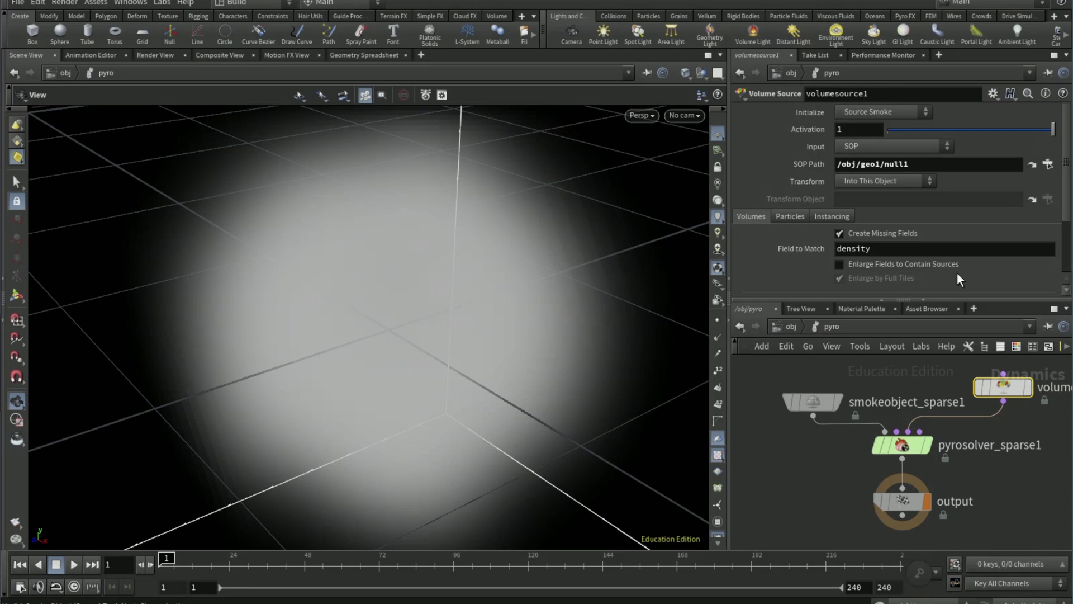
- Add a first sourcing operation, enable Enlarge Fields to Contain Sources, and map density to density
scroll(786, 231, "down", 4)
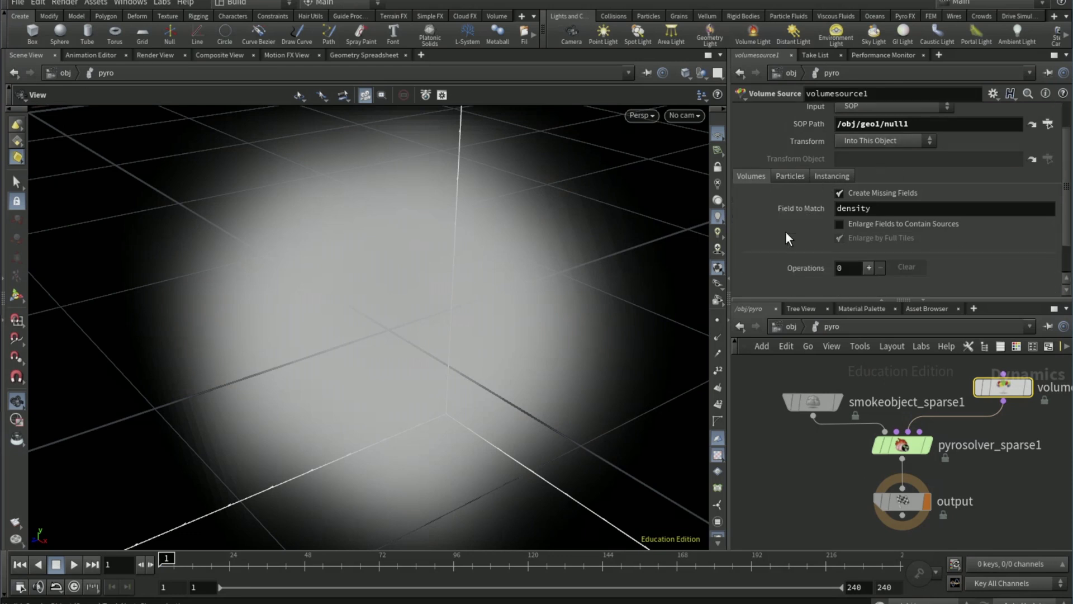
left_click(868, 254)
scroll(866, 260, "down", 5)
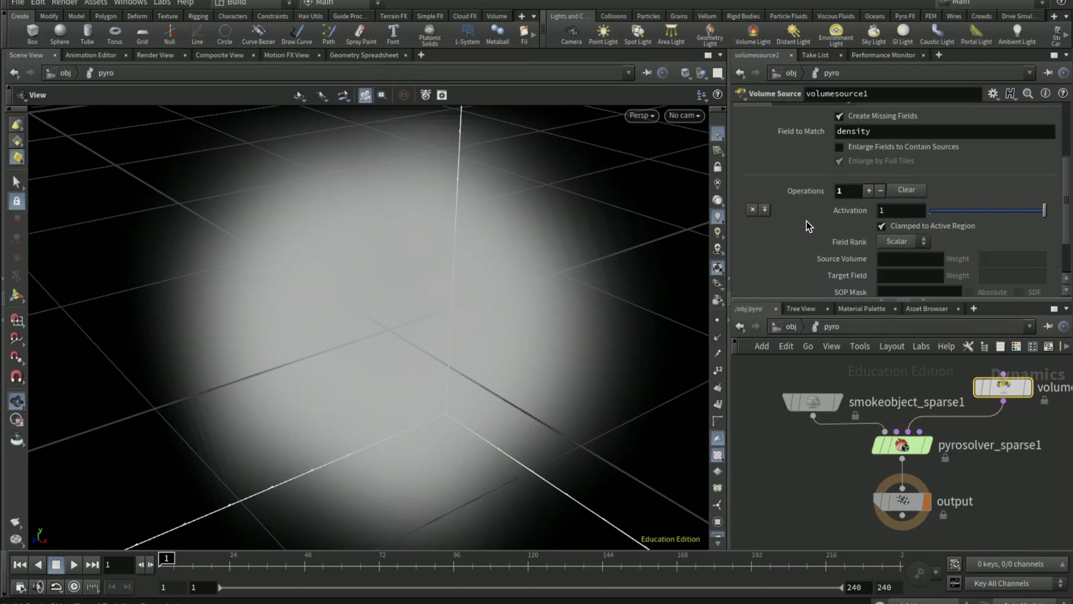
left_click(839, 147)
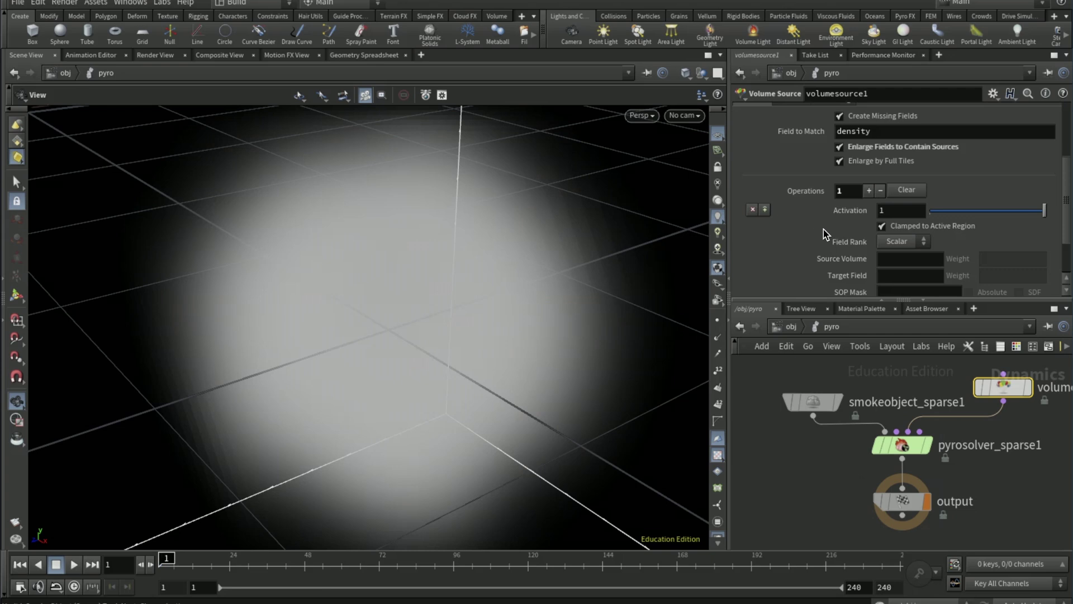
left_click(888, 259)
type("density")
key("Return")
left_click(891, 274)
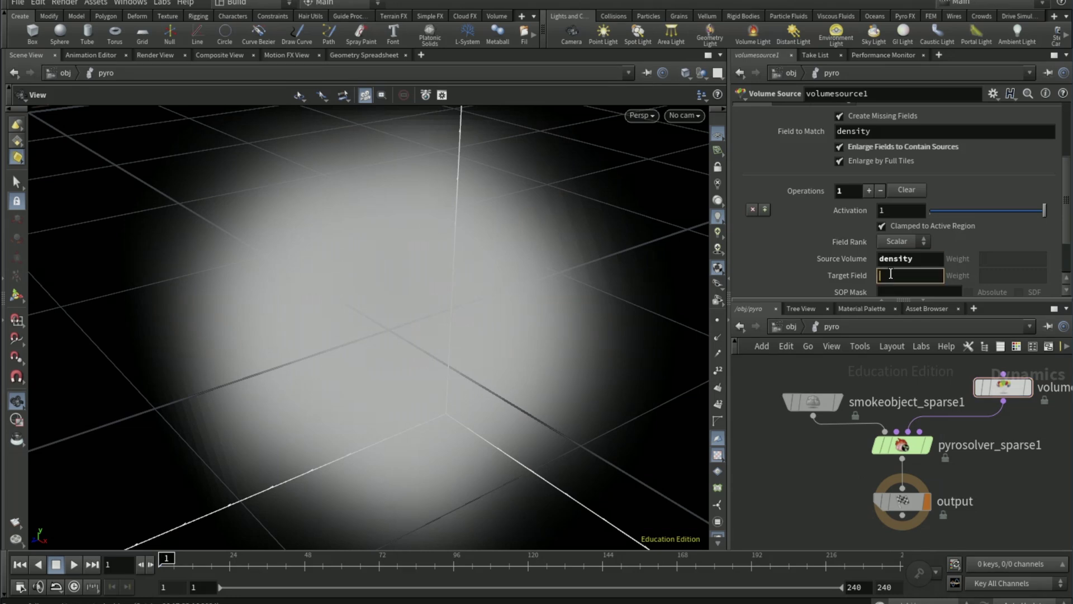
type("density")
key("Return")
- Add a second sourcing operation that maps volume v into the vel field
left_click(869, 191)
scroll(830, 263, "down", 3)
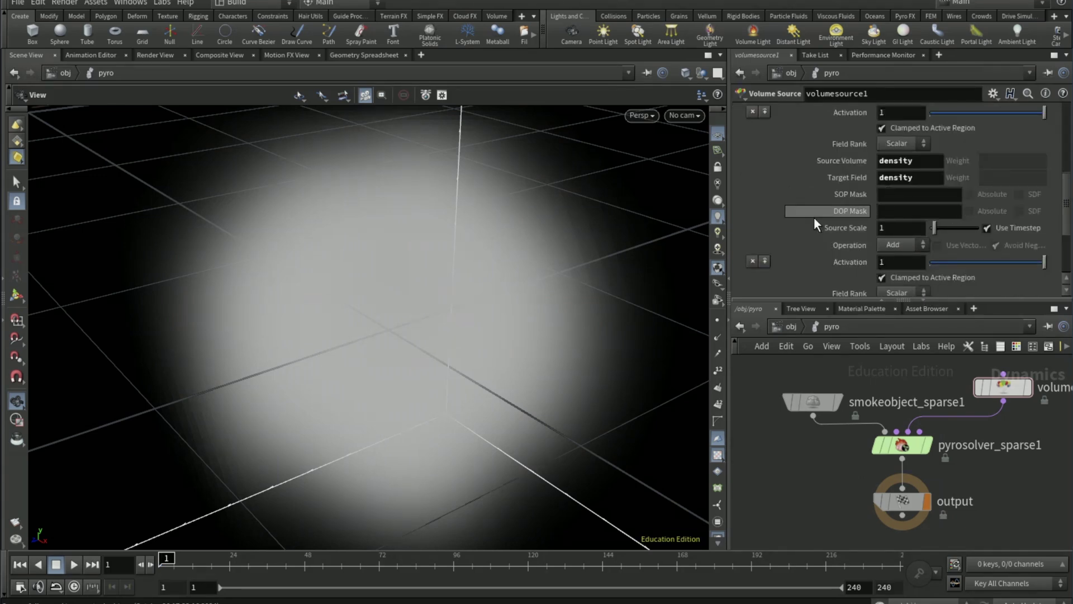
scroll(814, 217, "down", 2)
left_click(891, 230)
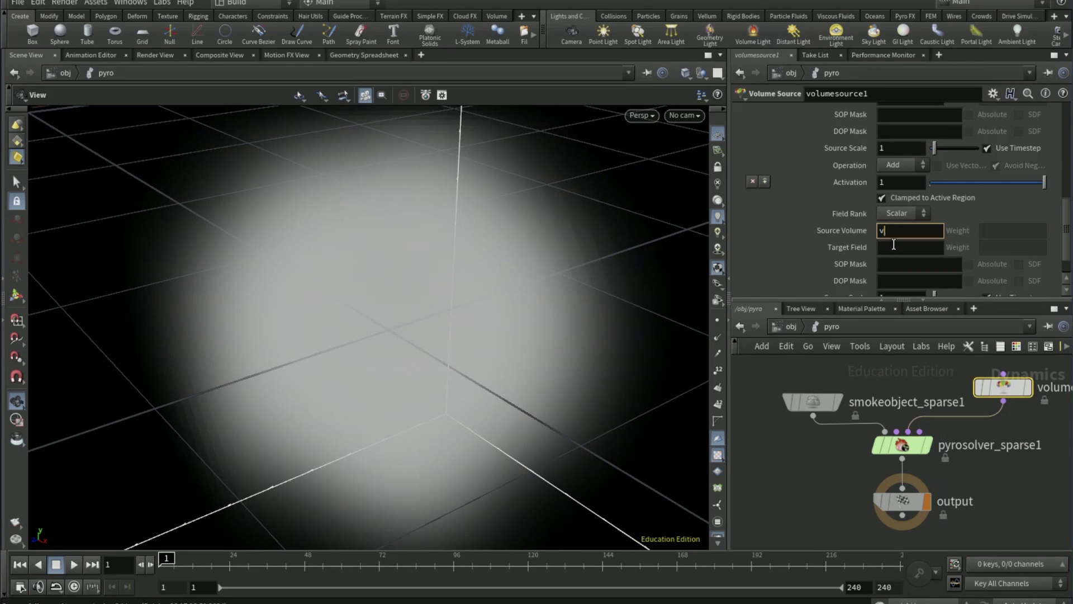
type("v")
left_click(894, 244)
type("v")
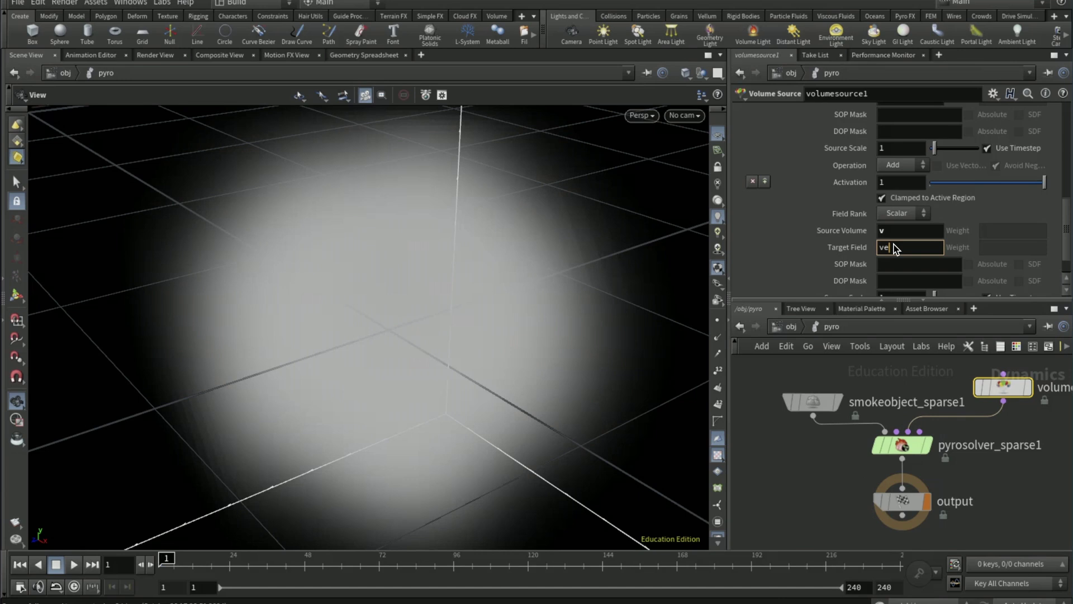
left_click(808, 509)
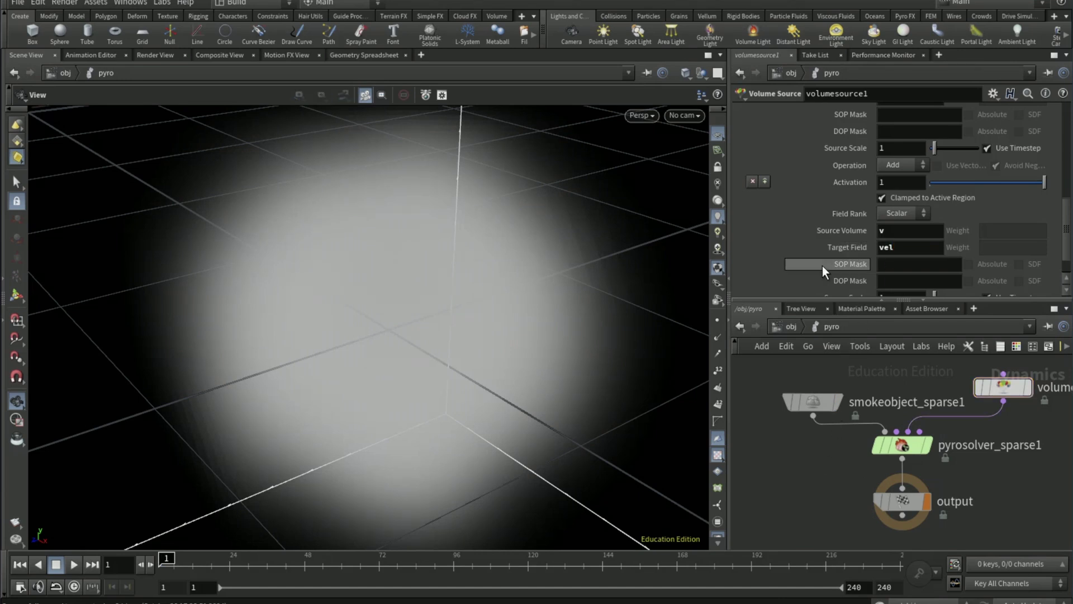
- Copy the smoke object's Voxel Size parameter, then enter the geo1 network
left_click(812, 409)
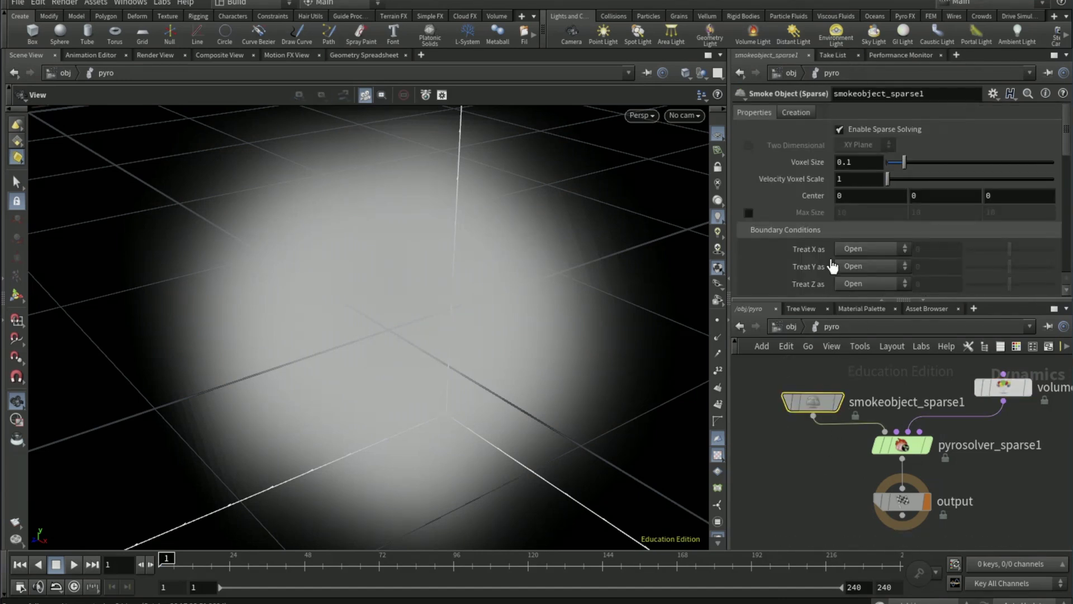
right_click(806, 161)
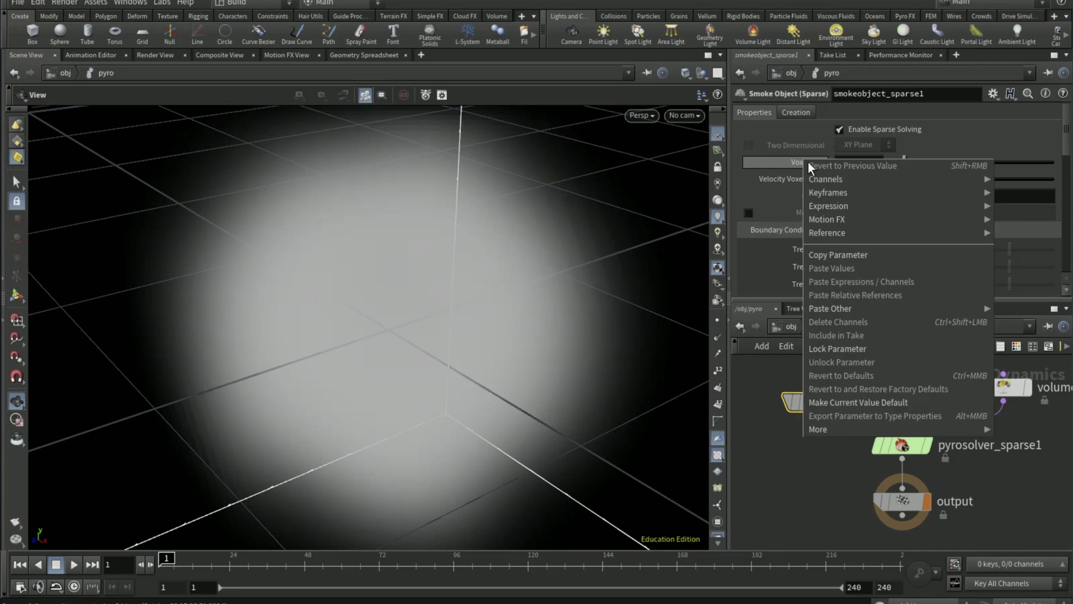
left_click(833, 251)
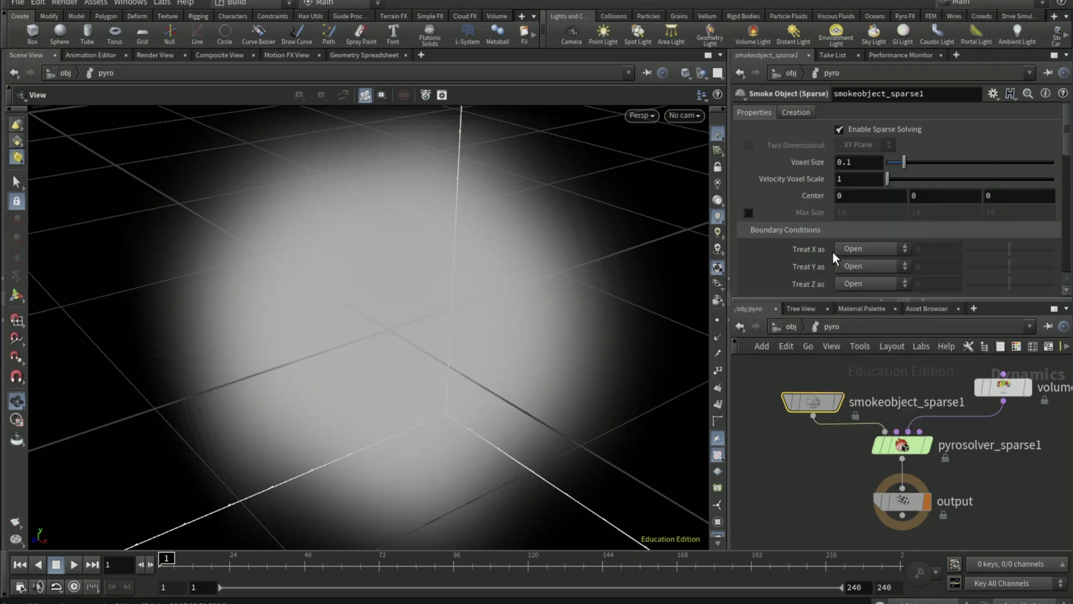
left_click(785, 326)
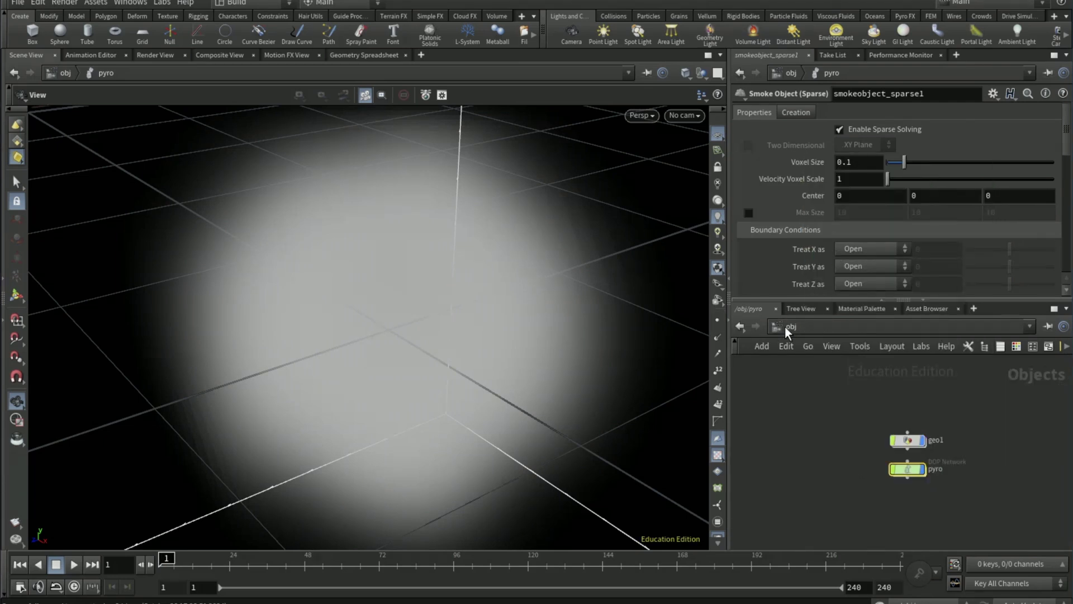
double_click(908, 441)
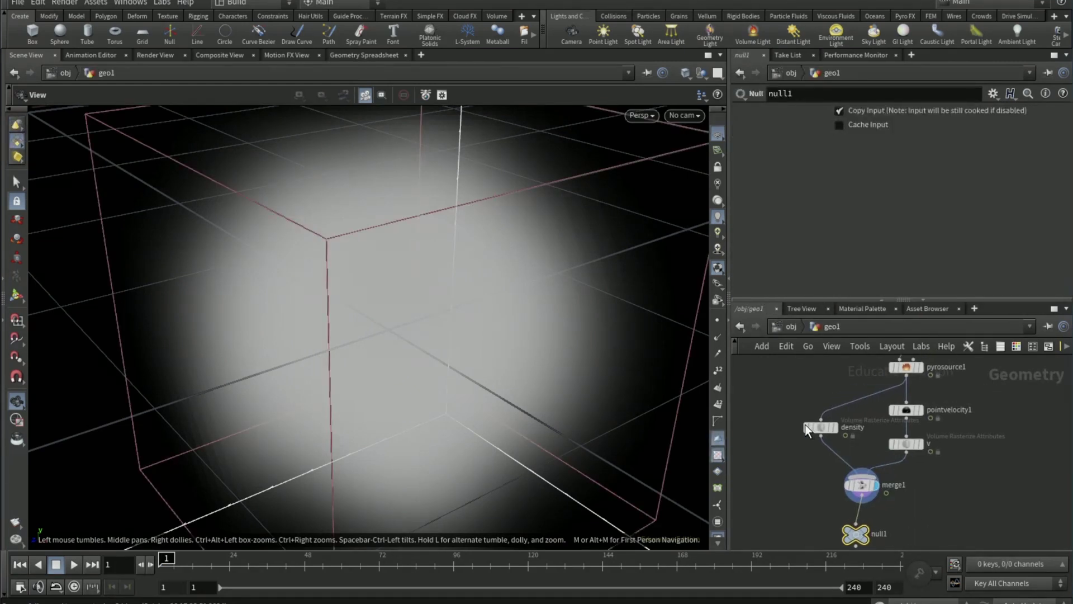
- Paste relative references into density's Voxel Size and pyrosource1's Particle Separation, then return to /obj
left_click(814, 426)
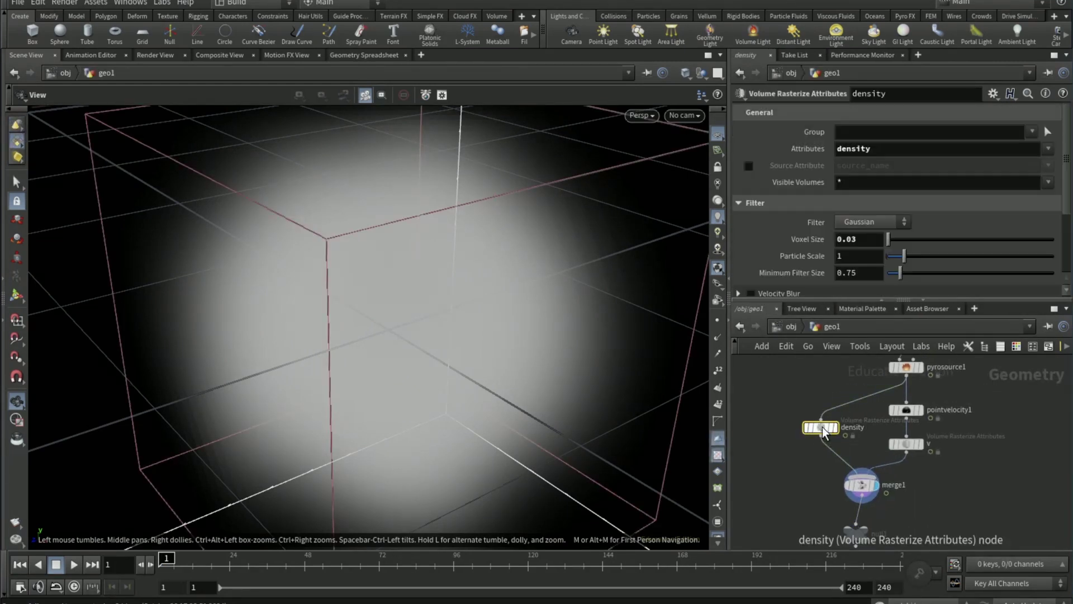
right_click(799, 244)
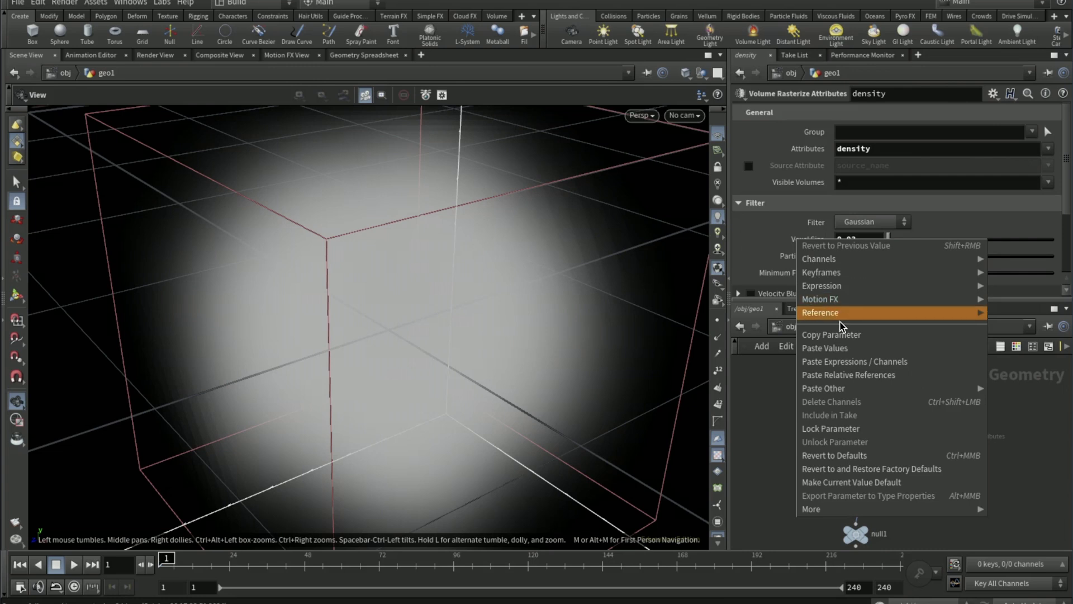
left_click(842, 375)
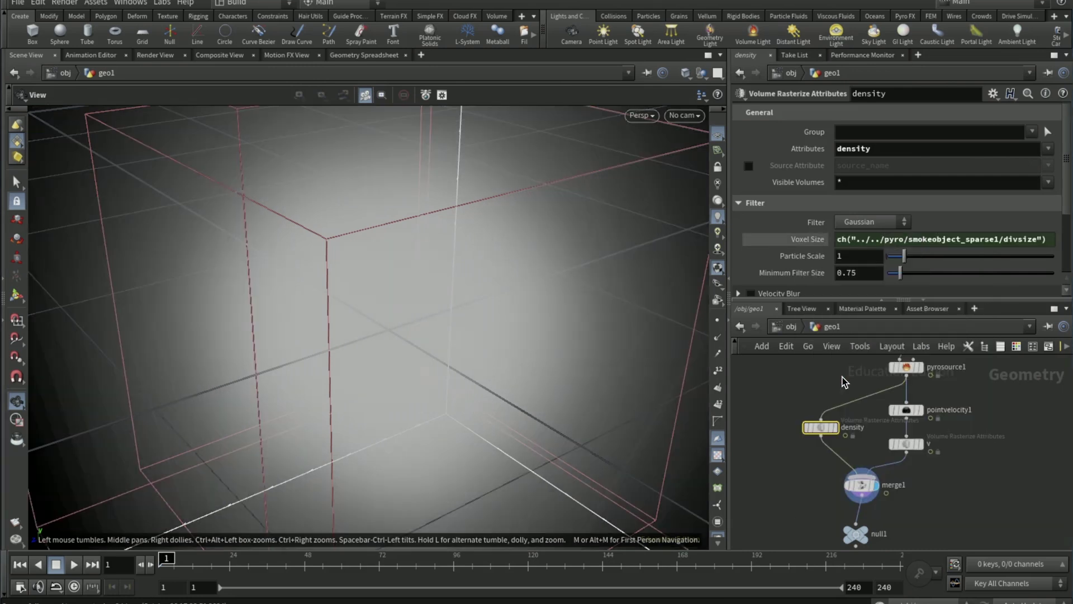
left_click(907, 444)
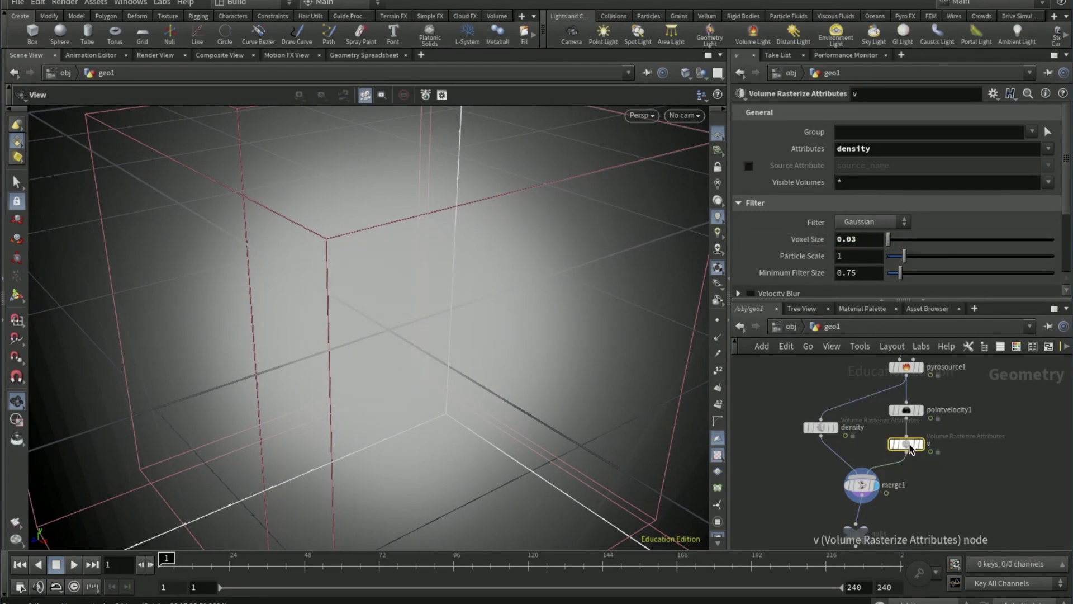
right_click(803, 239)
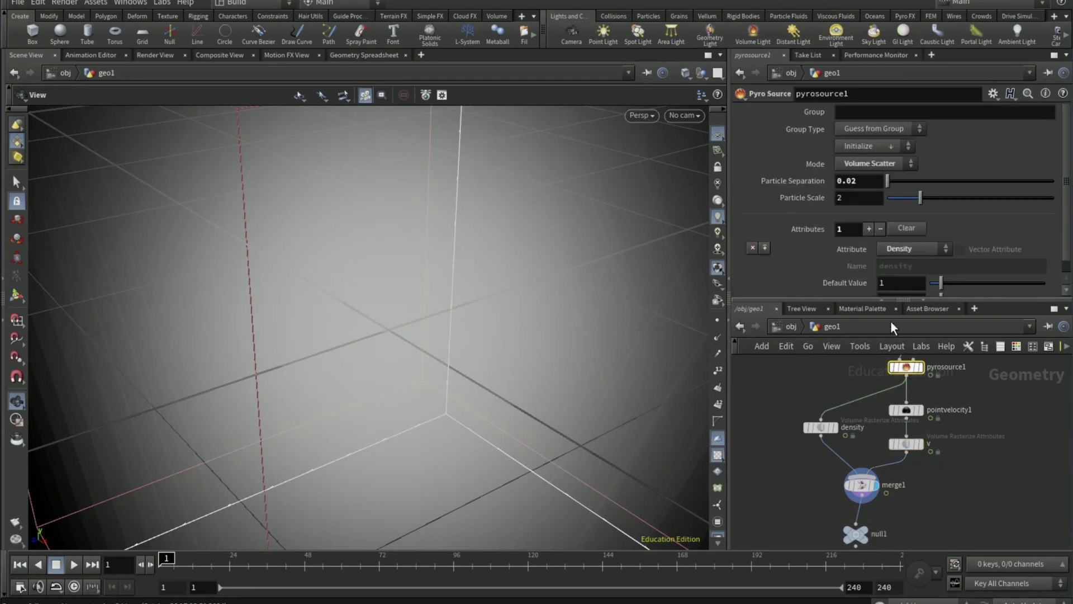
right_click(814, 181)
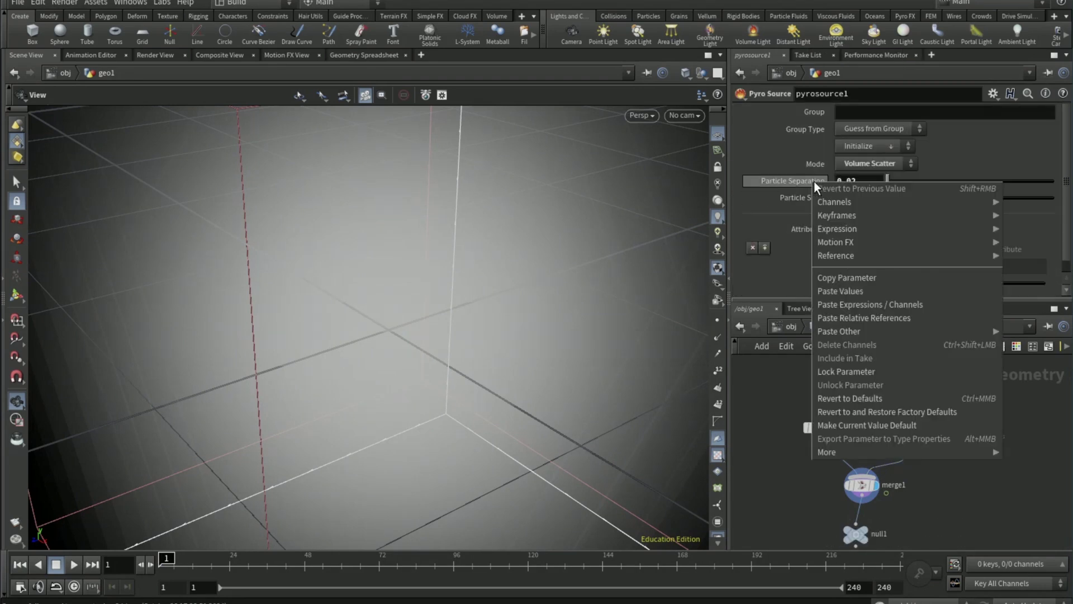
left_click(851, 321)
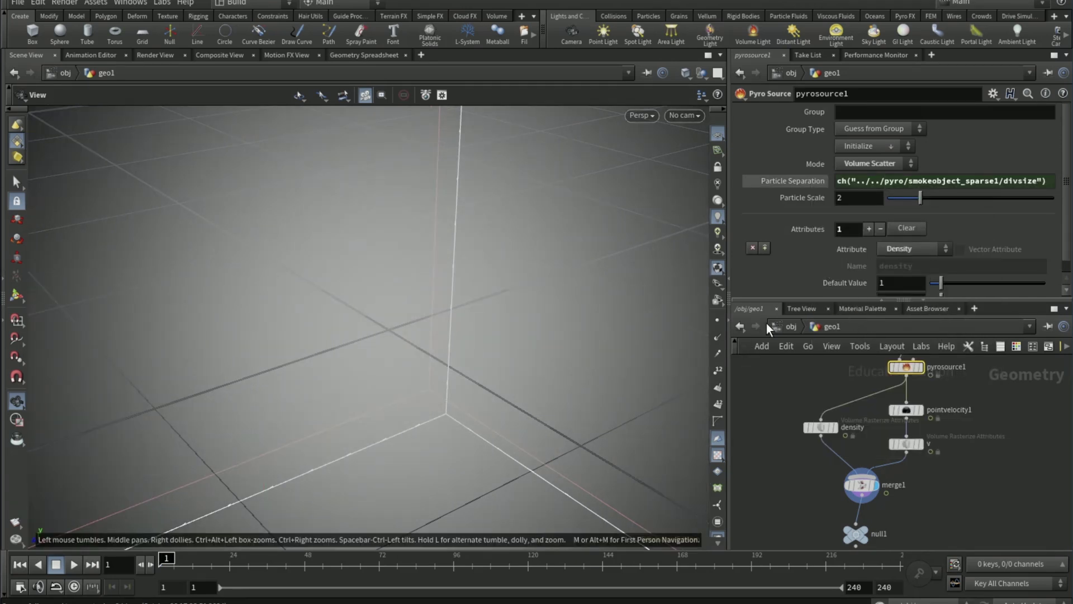
left_click(776, 326)
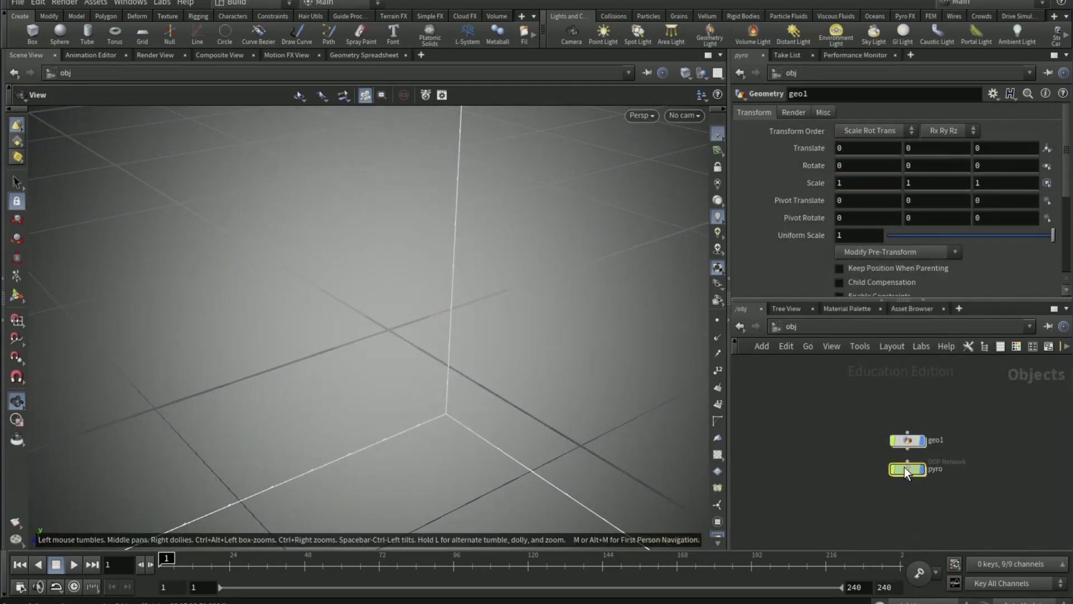
- Inside the pyro network, set smokeobject_sparse1's Voxel Size to 0.03
double_click(908, 471)
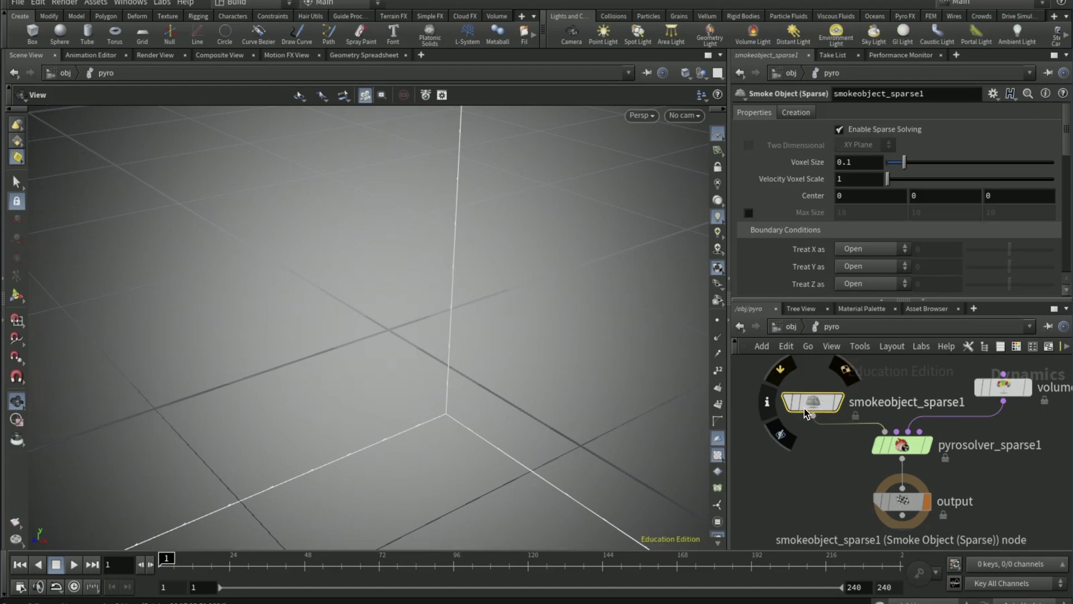
left_click(859, 167)
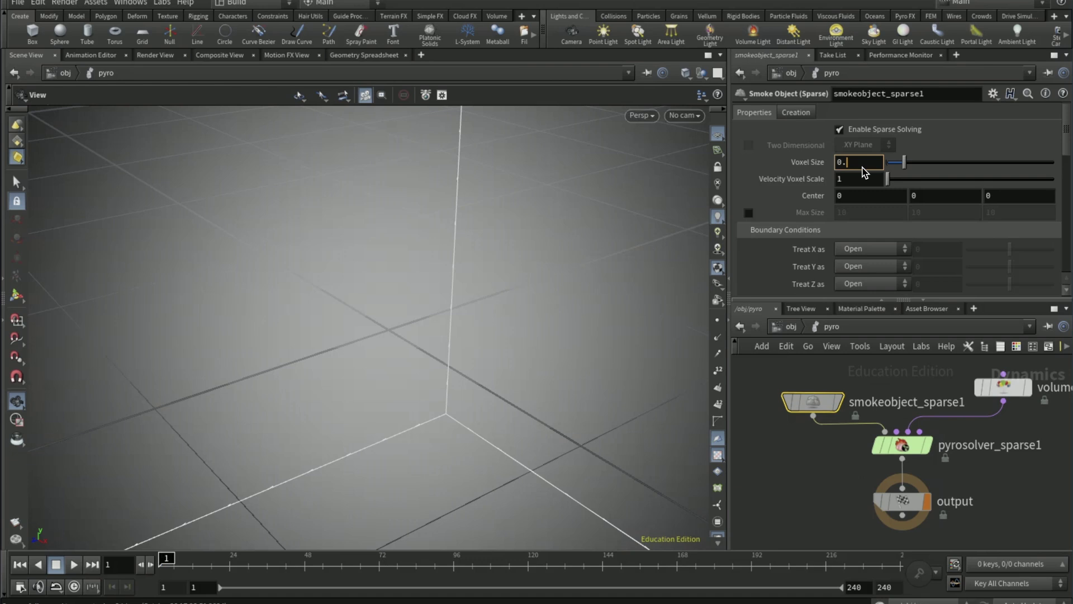
type("3")
key("Return")
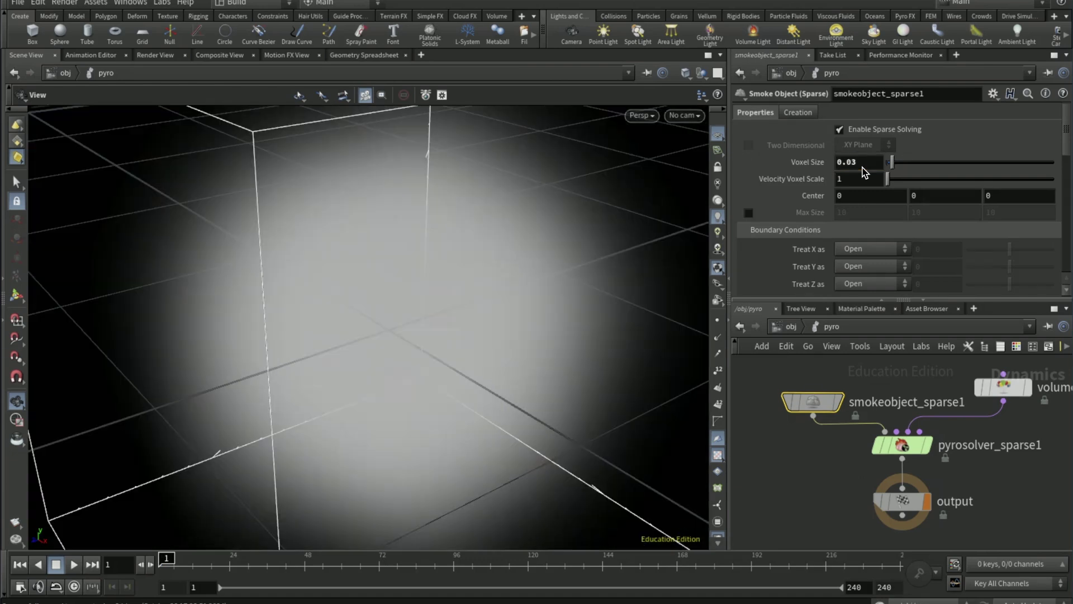
- Set volumesource1's vel Source Scale to 2
left_click_drag(1010, 398, 977, 398)
scroll(800, 242, "down", 2)
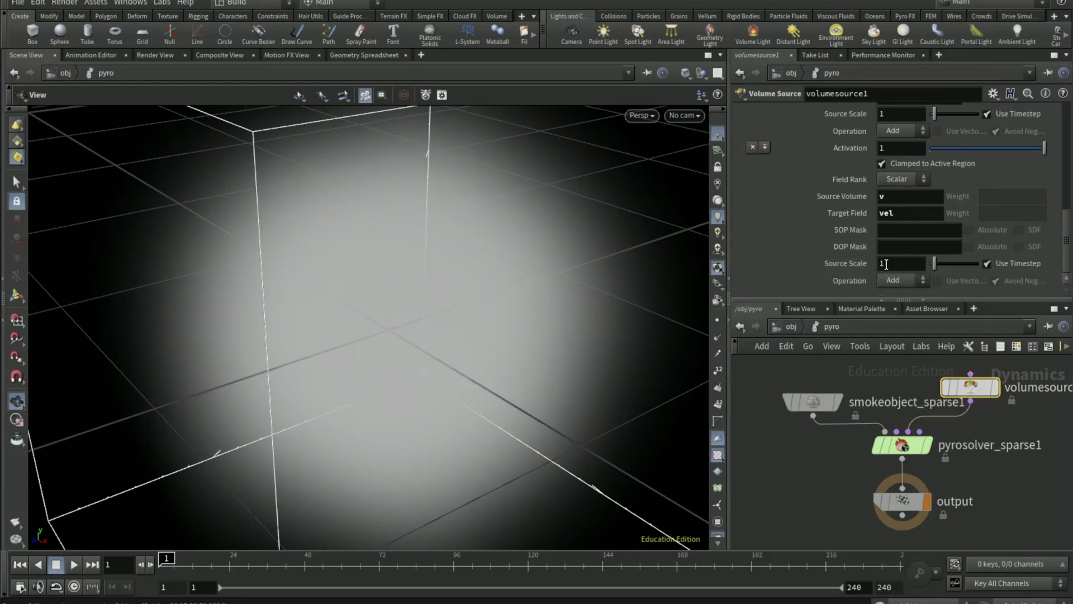
left_click(885, 264)
type("2")
left_click(874, 374)
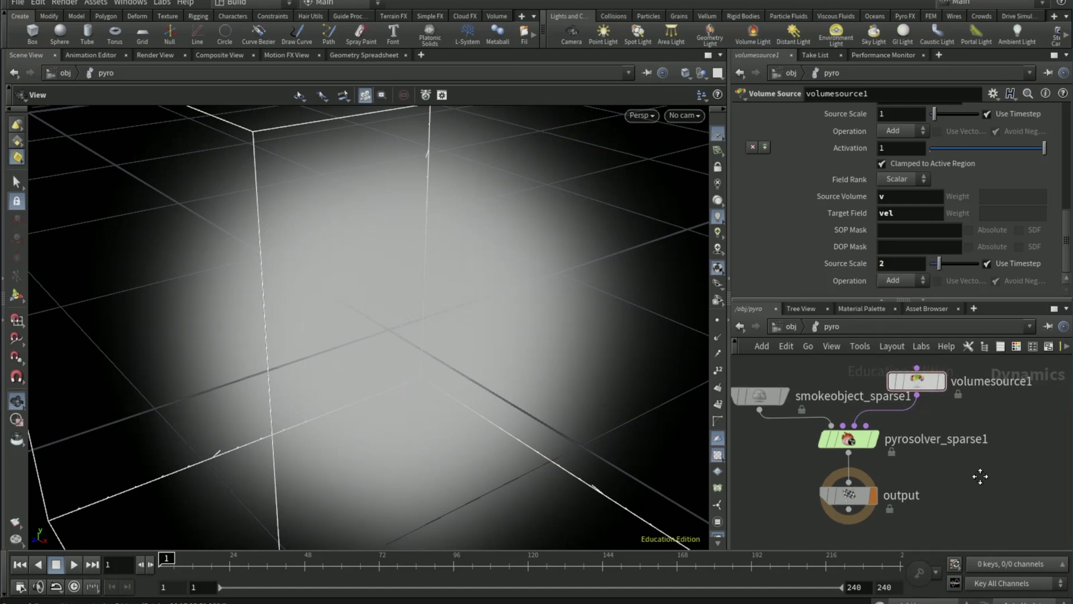
- Add a Gas Turbulence node wired into pyrosolver_sparse1's Forces input
key("Tab")
type("gas turb")
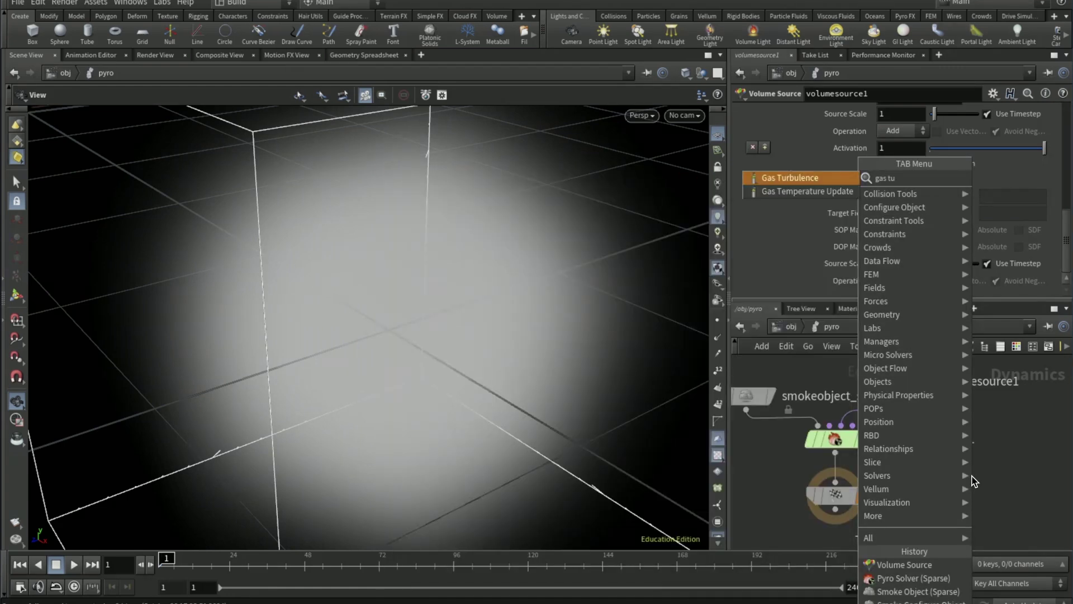
key("Return")
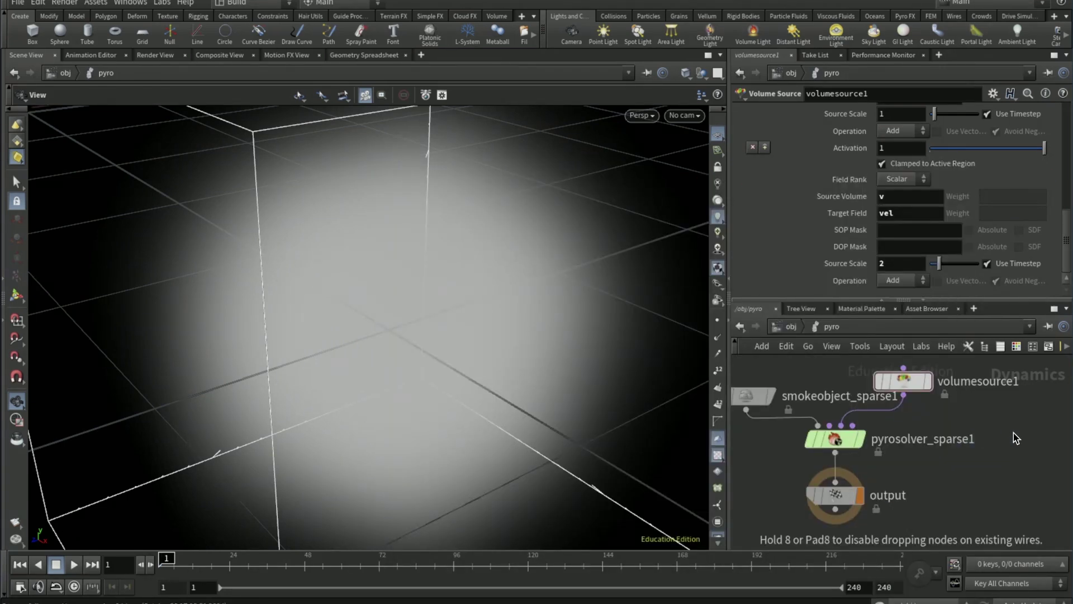
left_click(1008, 441)
left_click(1010, 439)
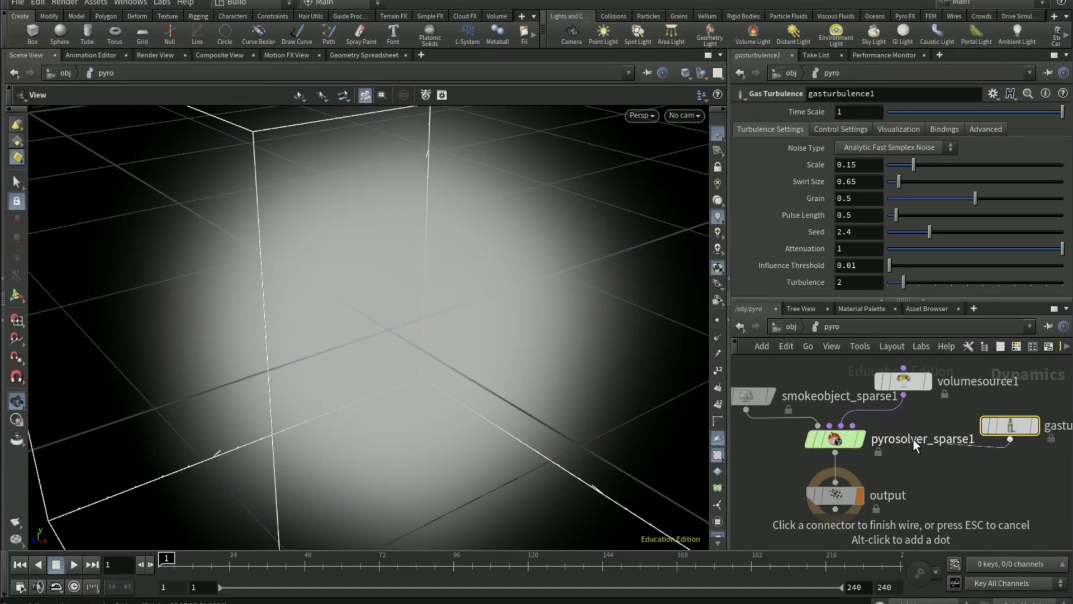
left_click(866, 430)
- Set the gasturbulence1 Scale to 0.5 and start editing Swirl Size
mouse_move(1014, 429)
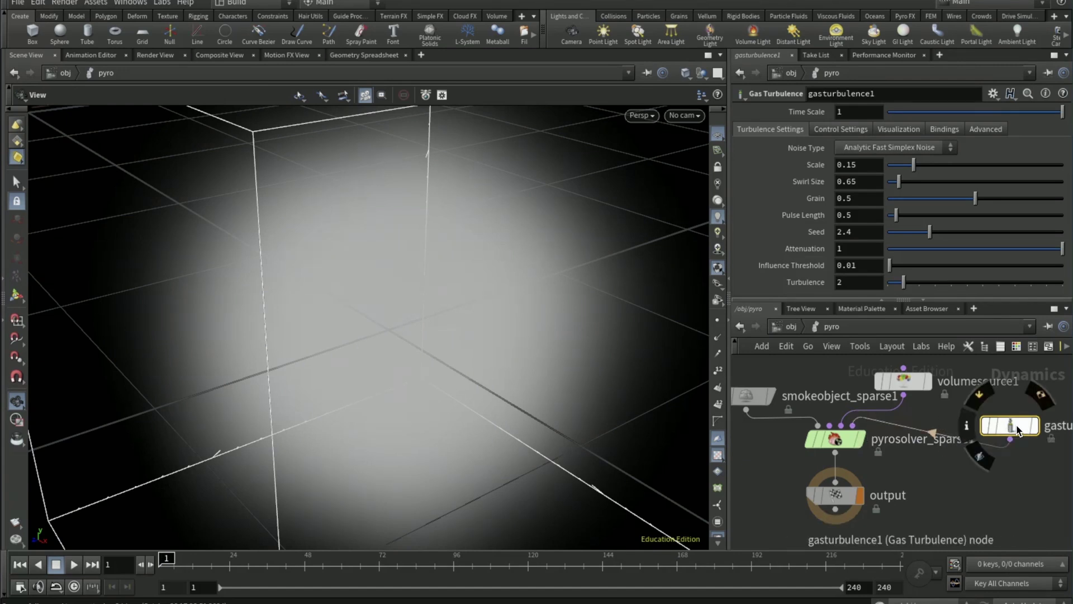
left_click(874, 169)
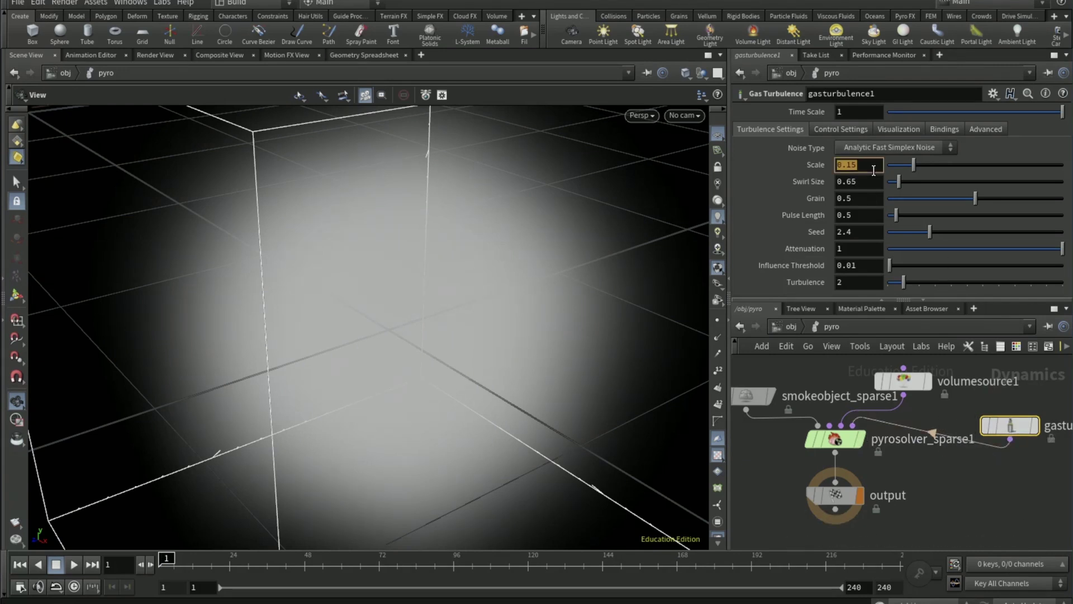
type(".")
left_click(873, 190)
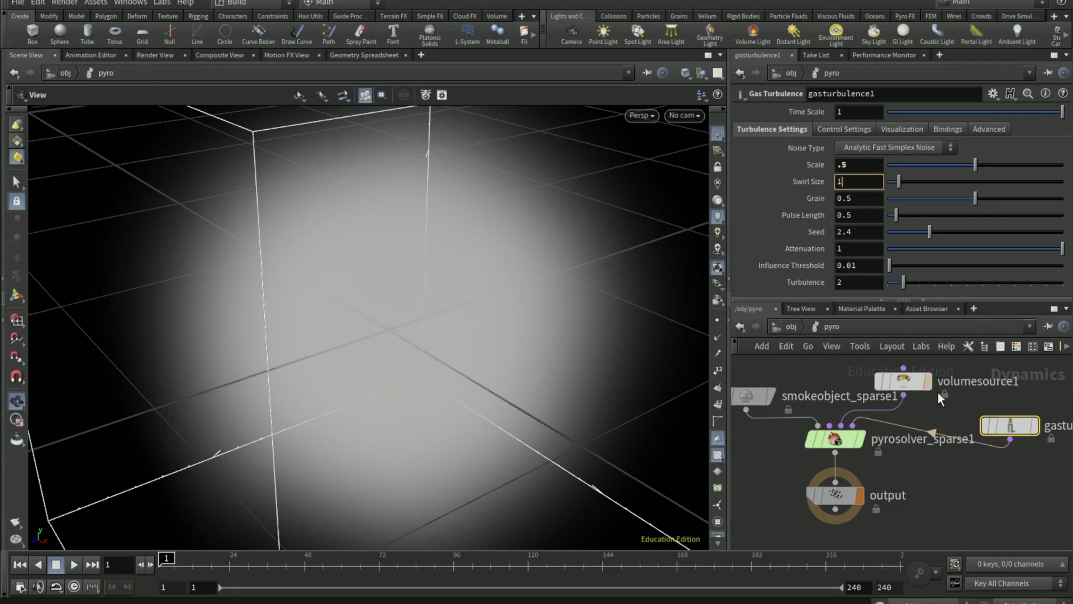
- Set Swirl Size to 1, then return to /obj and enter geo1
type("1")
left_click(778, 325)
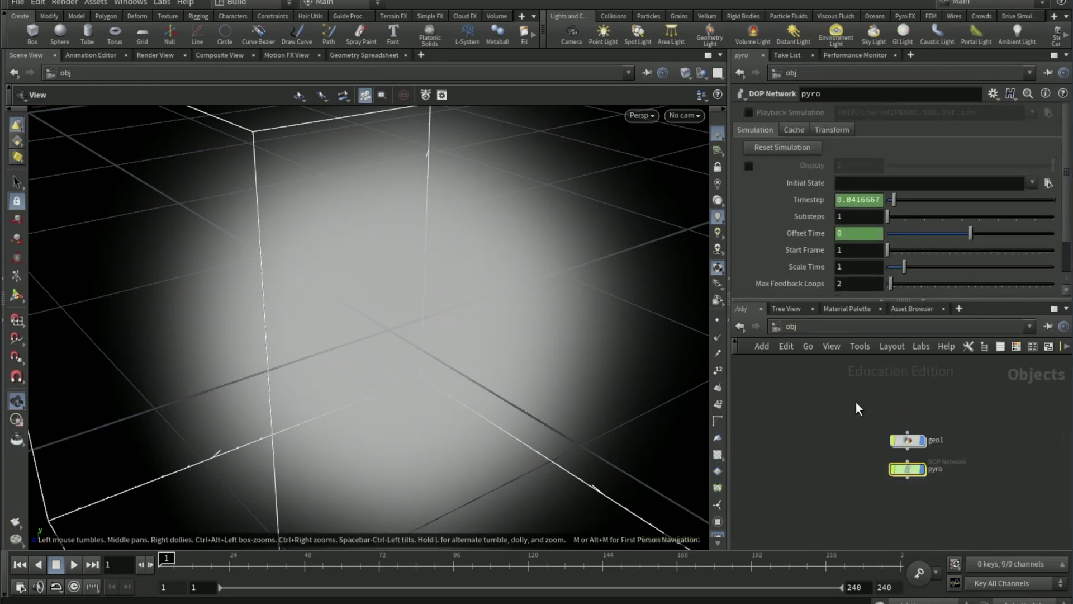
double_click(914, 438)
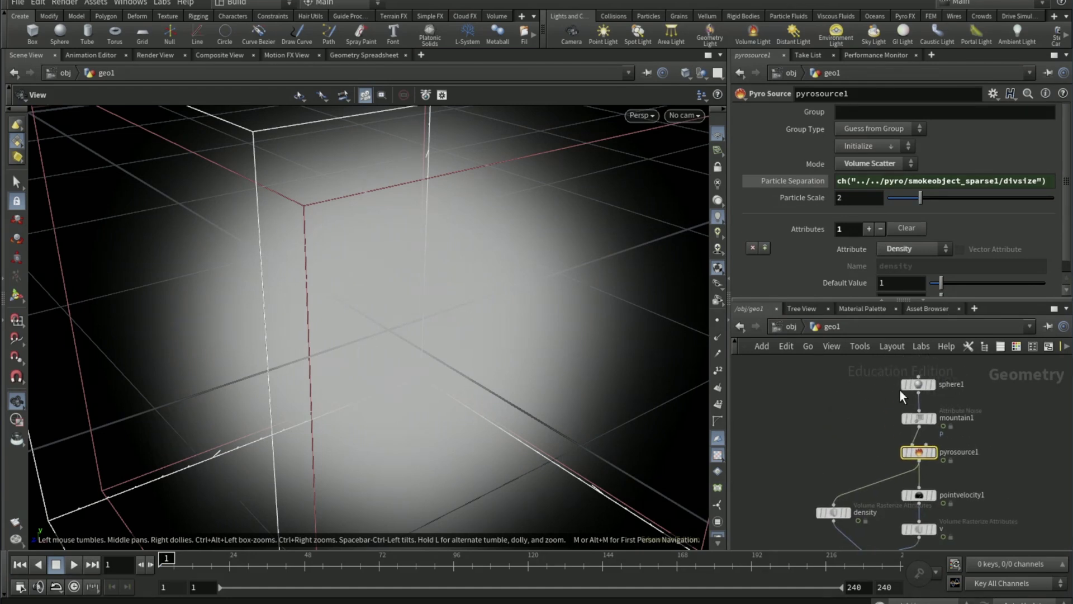
- Add box1 with sphere1 wired into its input, set it as displayed, and select it
left_click_drag(919, 385, 820, 391)
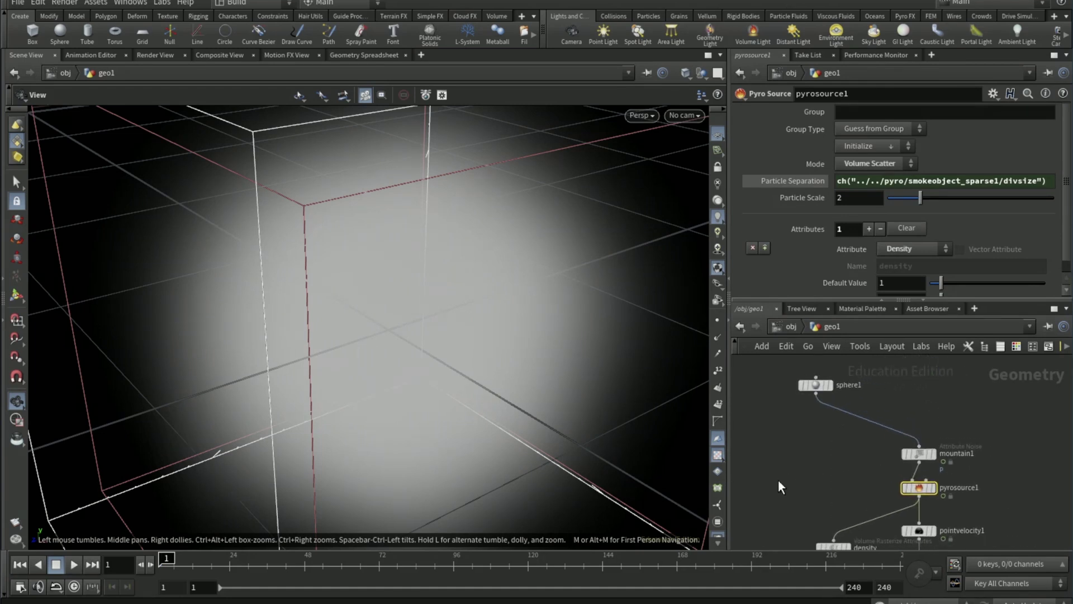
key("Tab")
type("box")
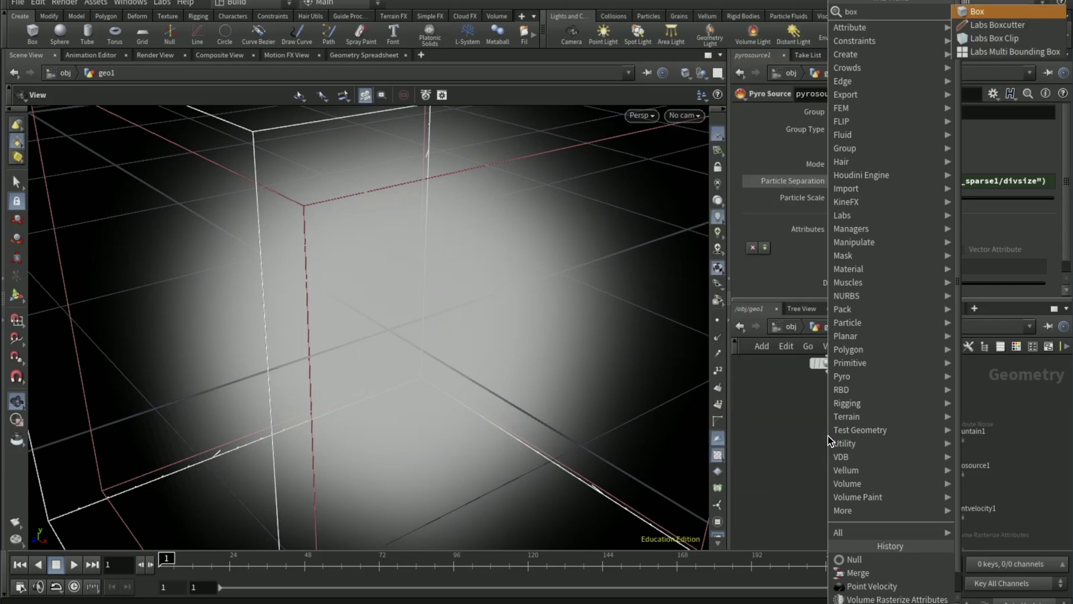
key("Return")
left_click(813, 414)
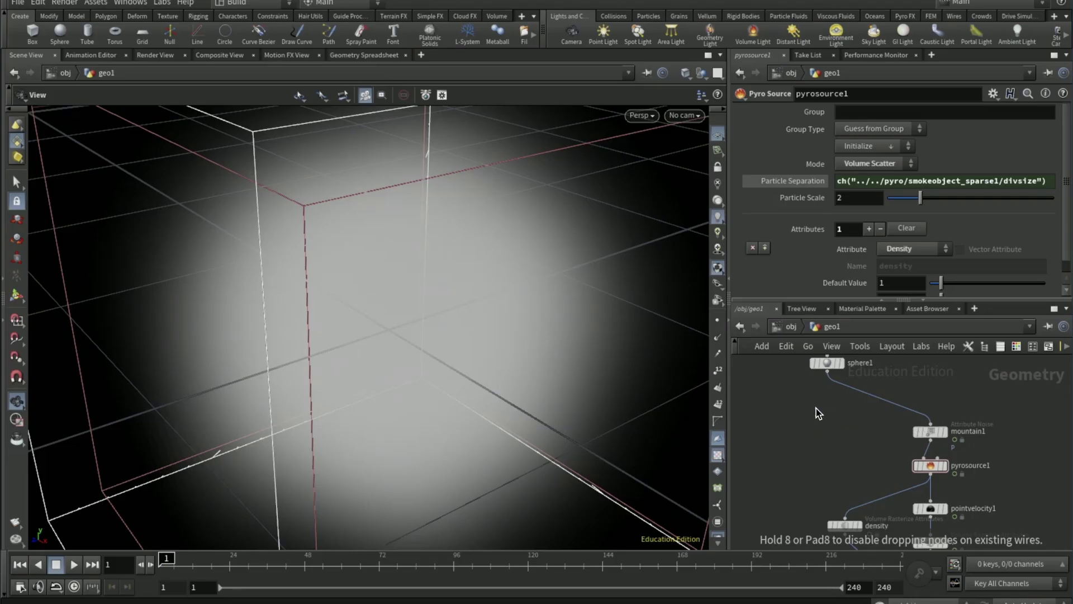
left_click(815, 406)
left_click(827, 368)
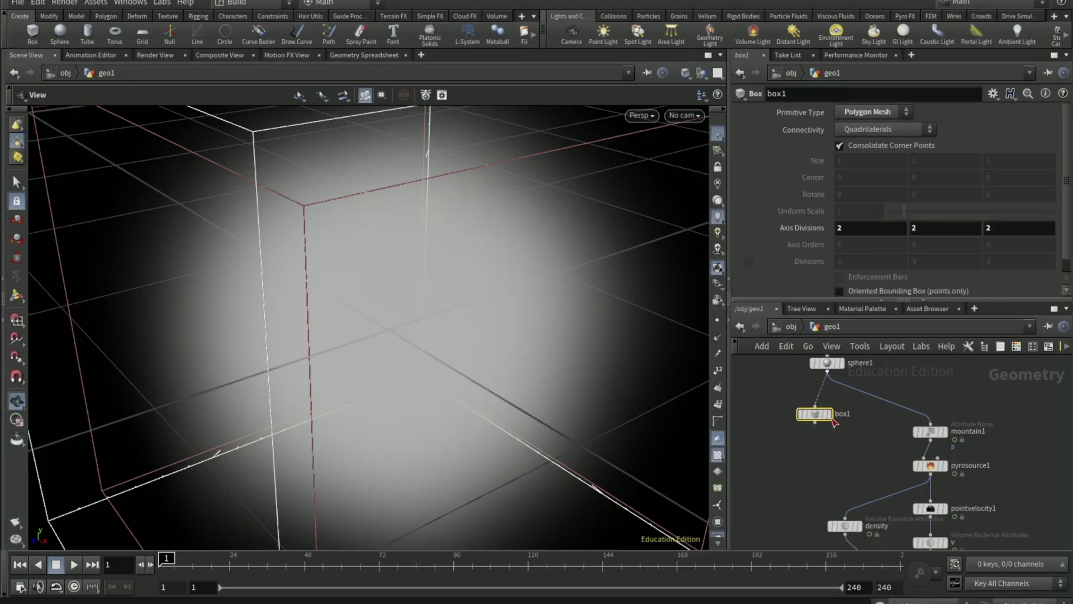
left_click(830, 414)
key("Tab")
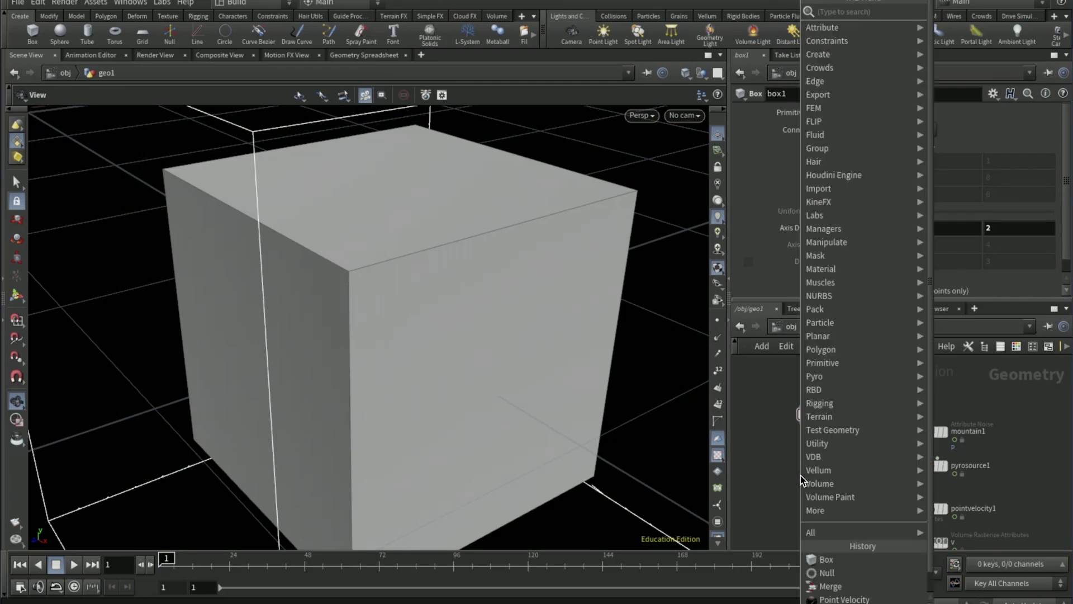
key("Escape")
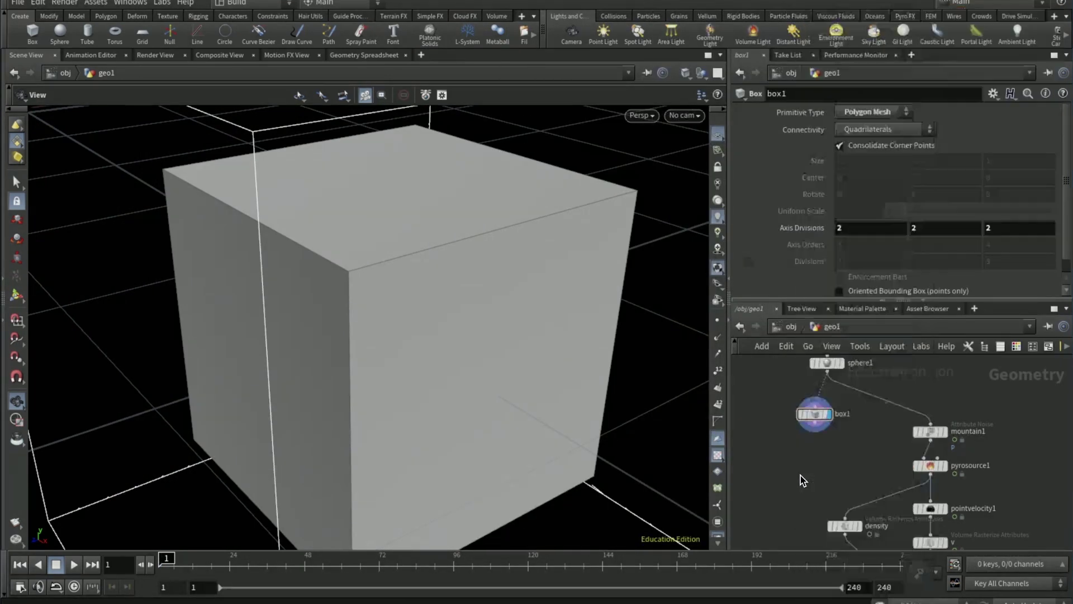
left_click(815, 417)
- Add a displayed transform1 under box1 with Uniform Scale 7.5 and Rotate 35 on every axis
left_click(819, 441)
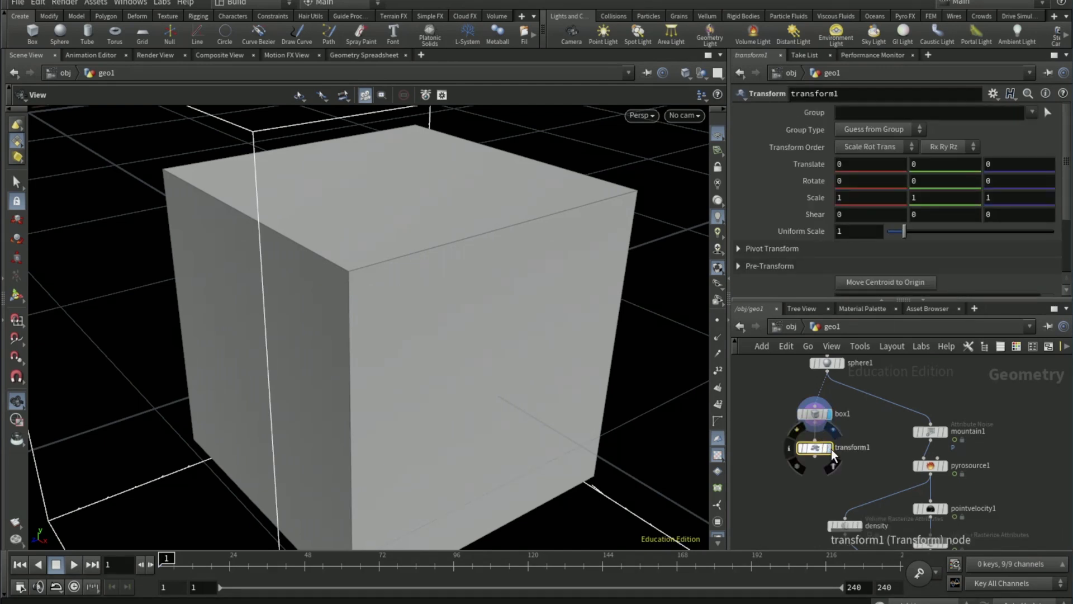
left_click(830, 448)
left_click(855, 231)
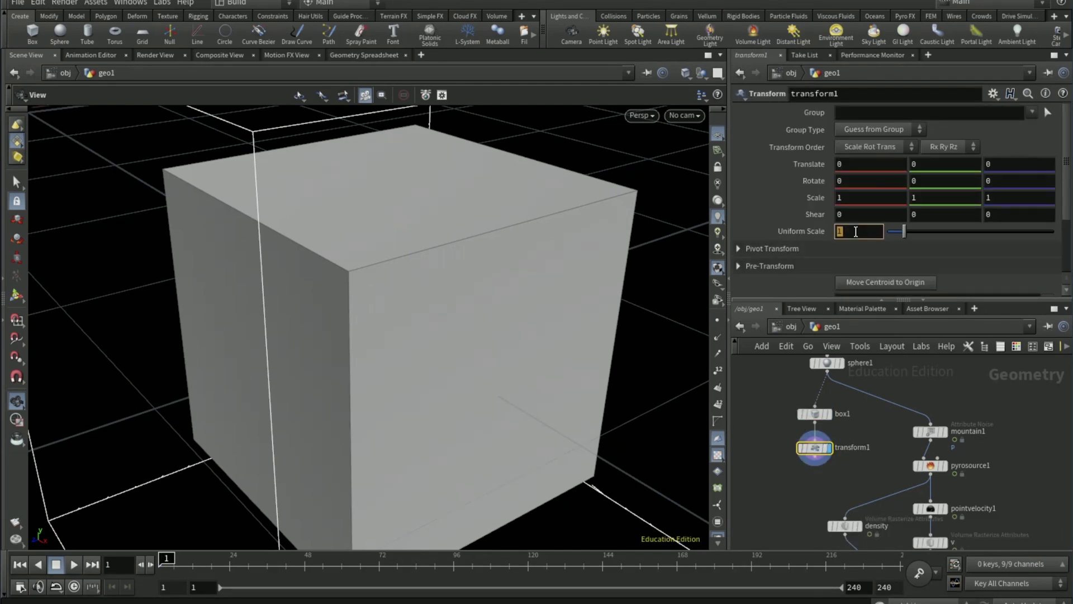
type("7.5")
key("Return")
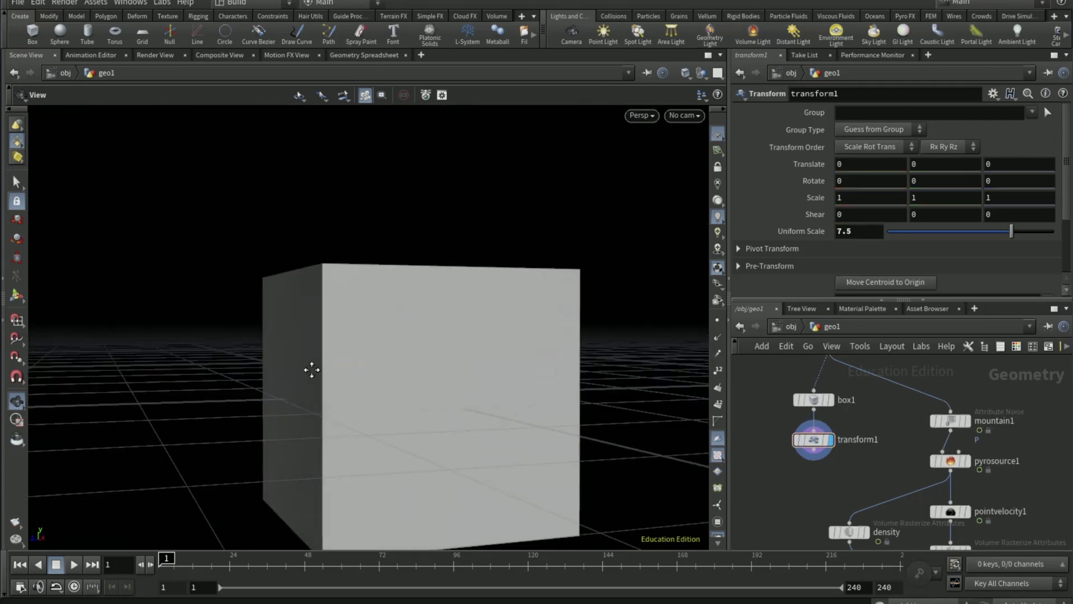
left_click_drag(311, 366, 449, 380)
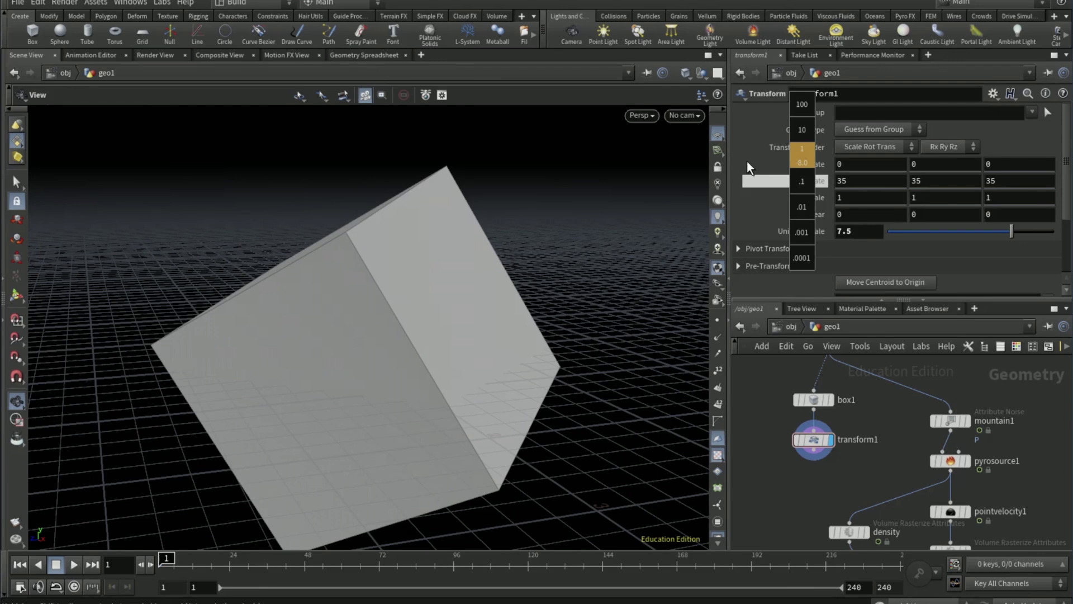
middle_click_drag(777, 490, 796, 465)
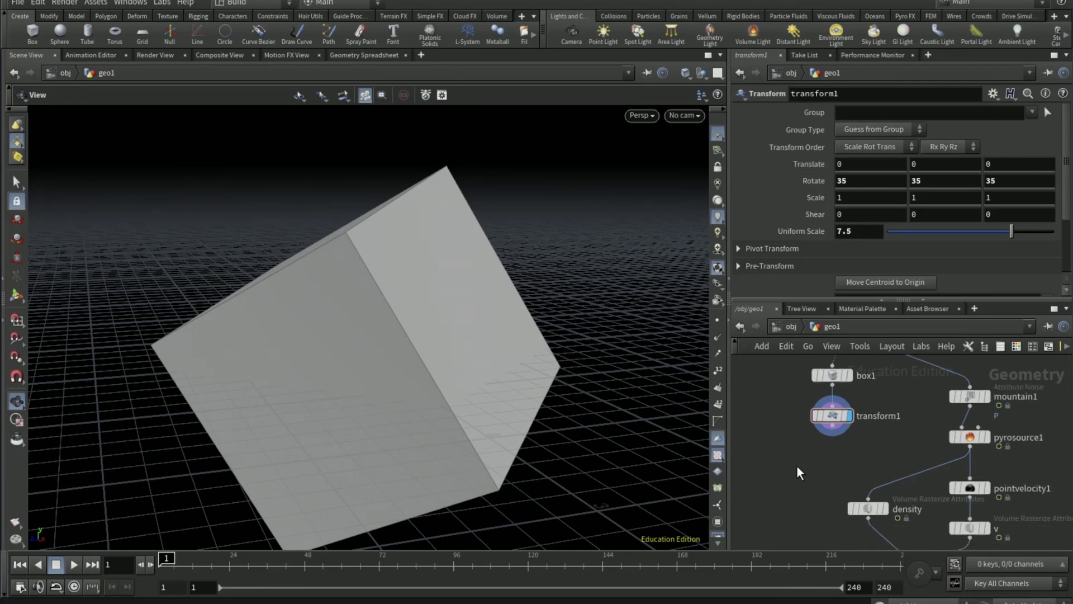
- Search for 'poly ex' and choose the PolyExtrude node
key("Tab")
type("poly ex")
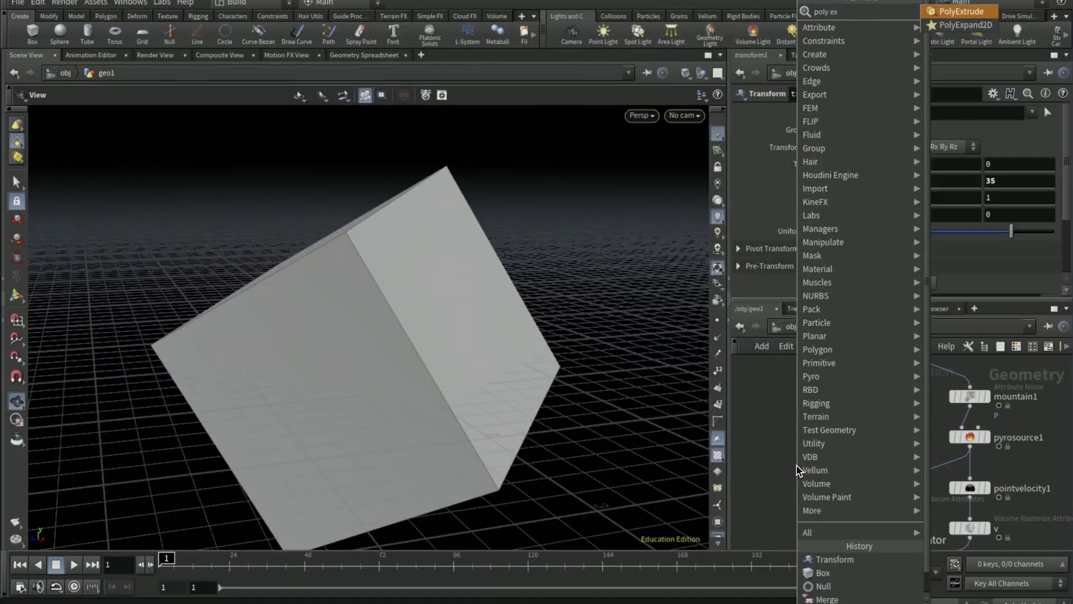
key("Return")
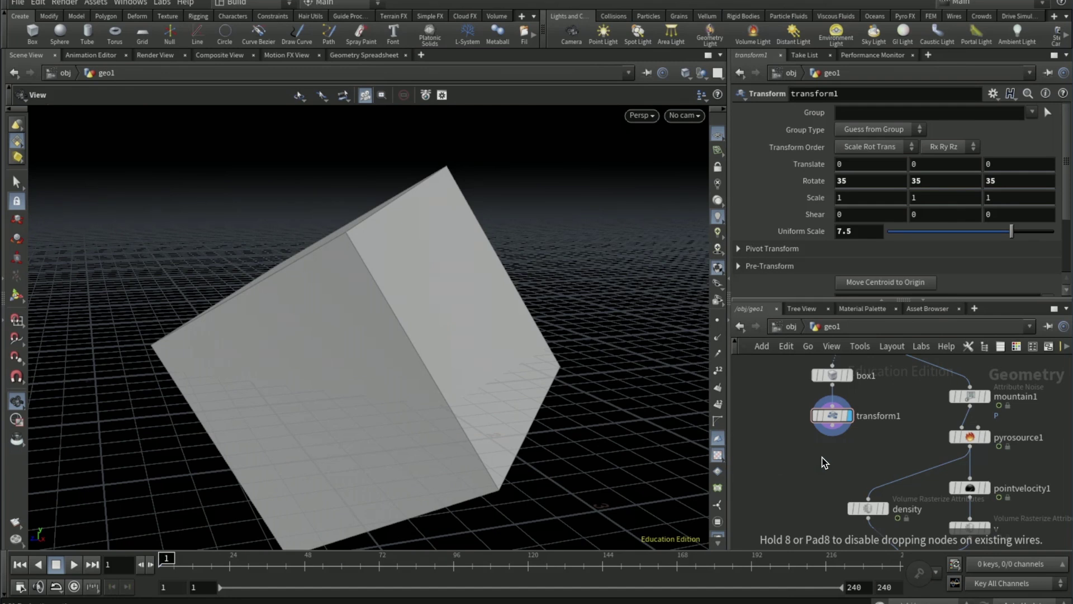
- Place polyextrude1 under transform1 in wireframe view, with Output Back on and Distance 0.1
left_click(813, 452)
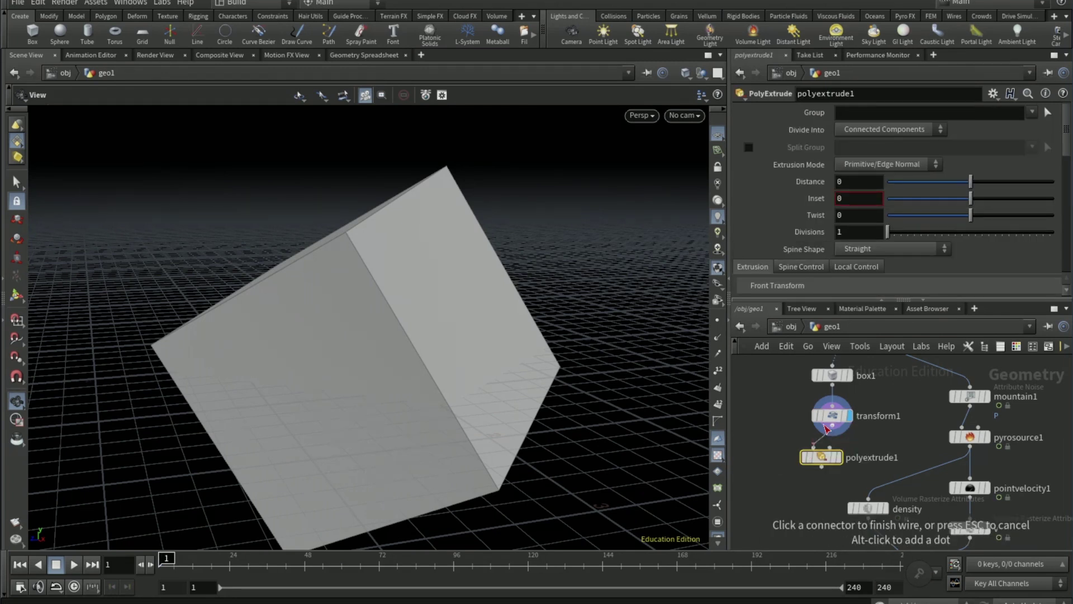
left_click(685, 72)
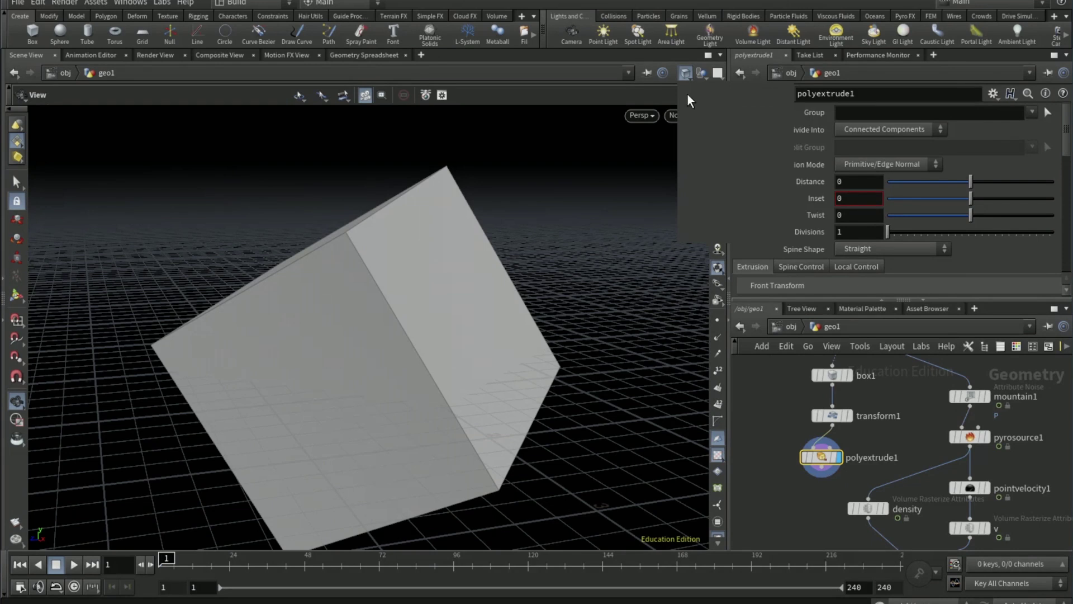
left_click(697, 114)
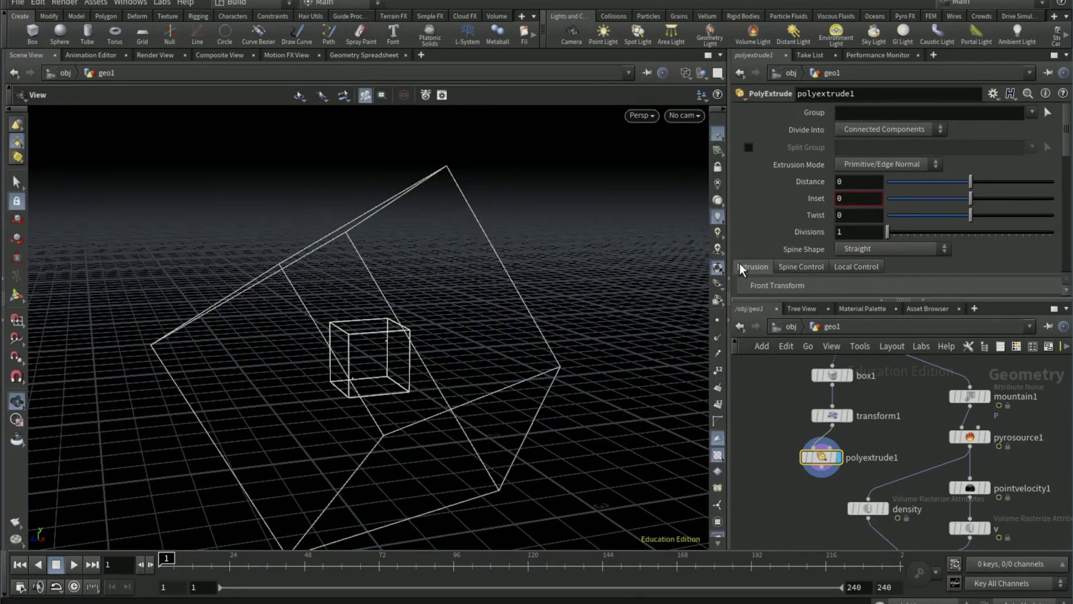
scroll(773, 236, "down", 3)
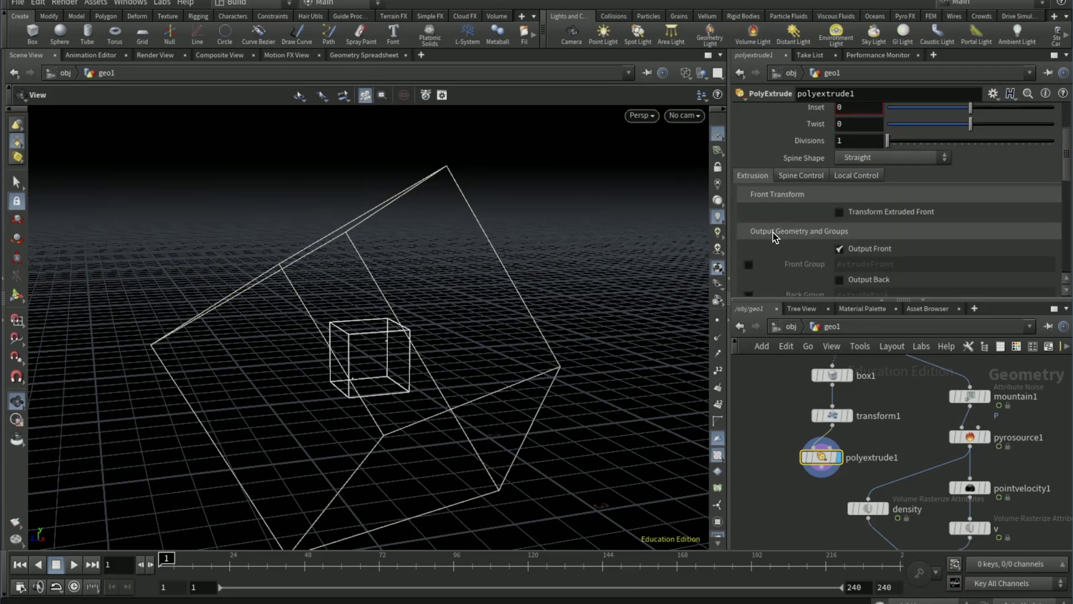
scroll(774, 236, "down", 1)
left_click(838, 238)
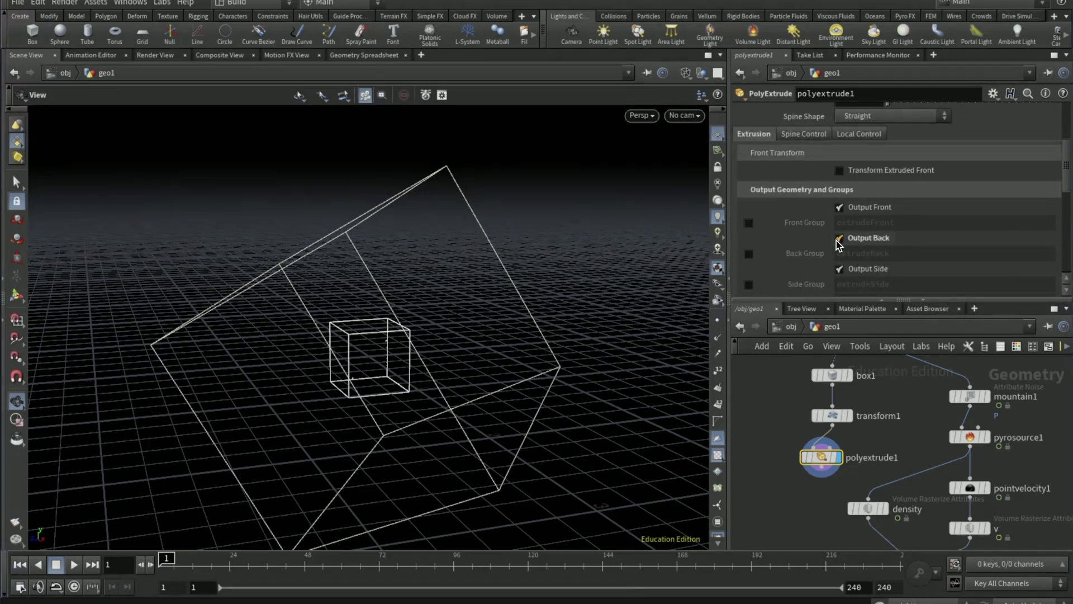
scroll(793, 223, "up", 2)
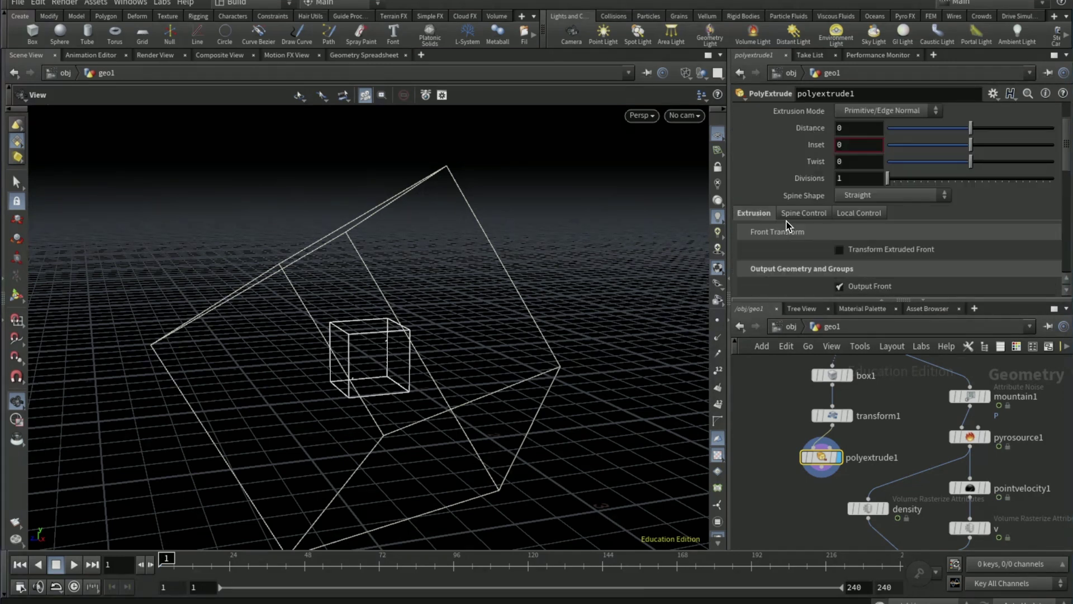
left_click(847, 132)
type(".1")
key("Return")
- Add a null under polyextrude1 and rename it 'coll'
key("Tab")
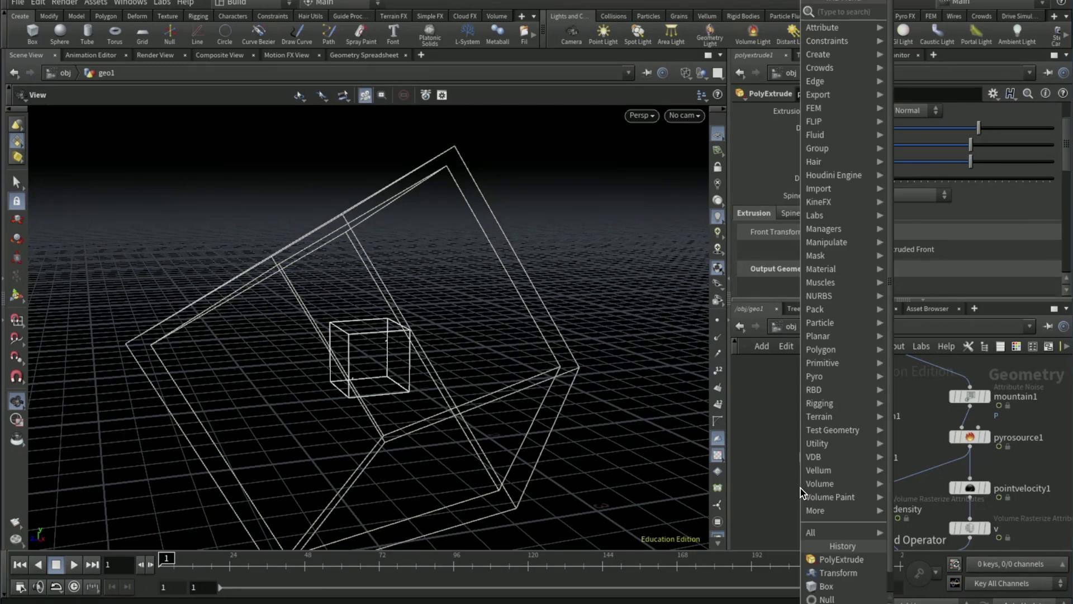
key("Escape")
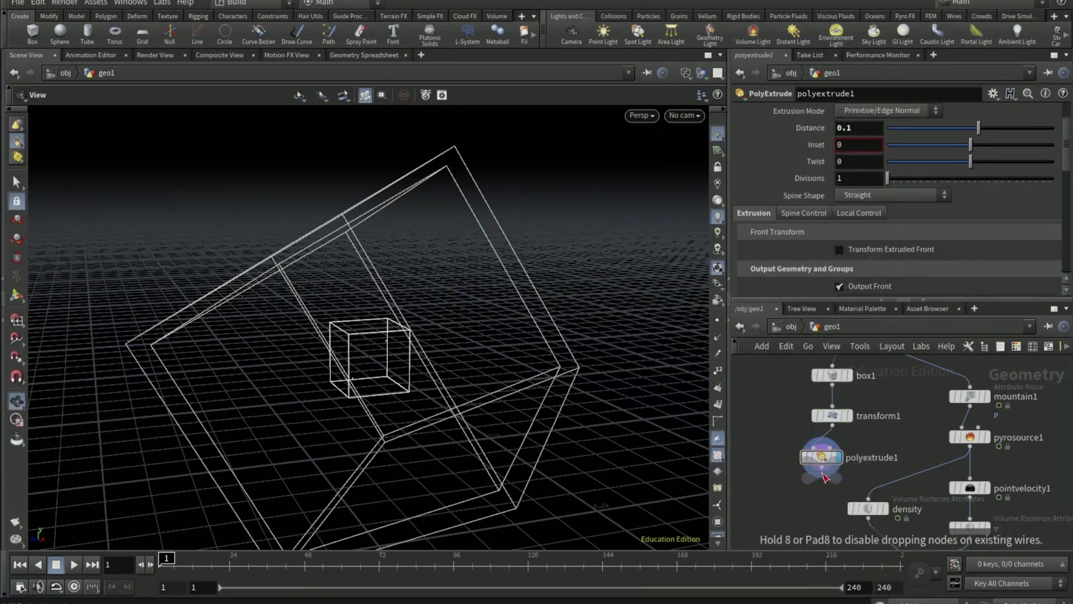
left_click(828, 506)
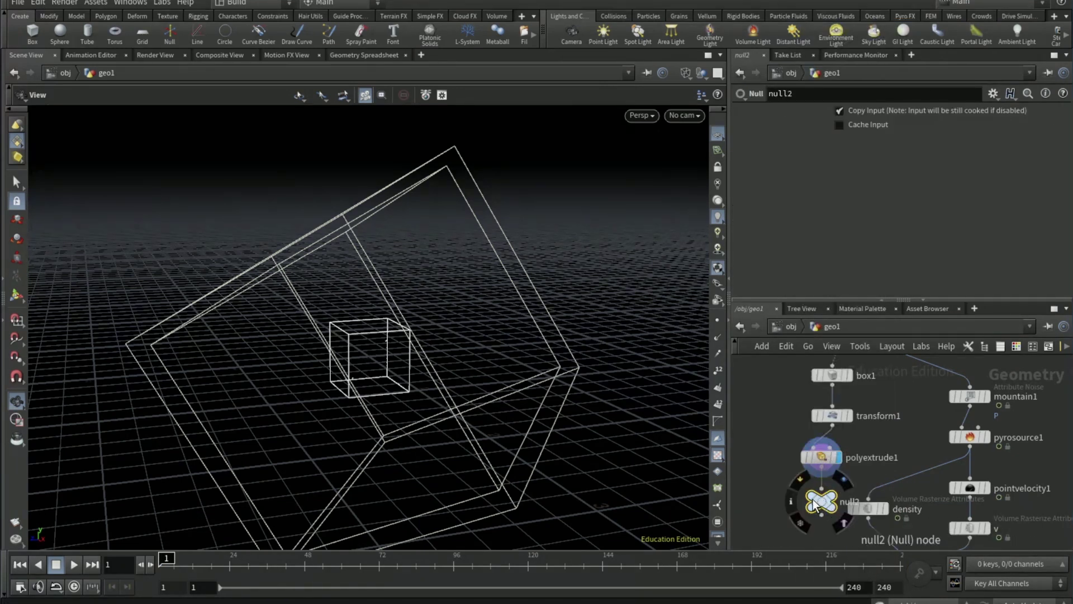
left_click_drag(815, 505, 792, 503)
double_click(829, 503)
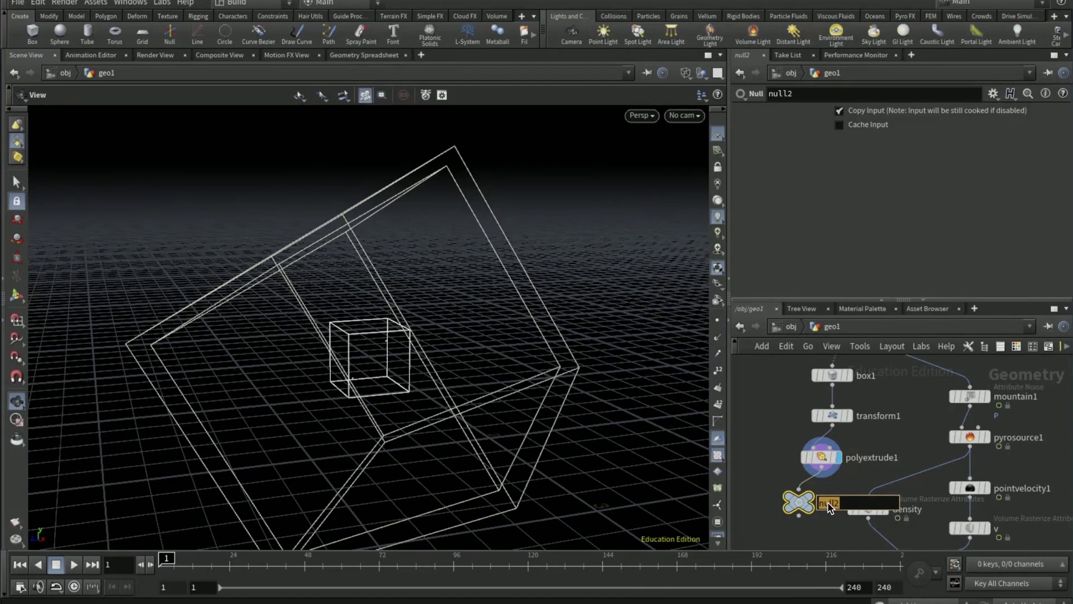
type("coll")
key("Return")
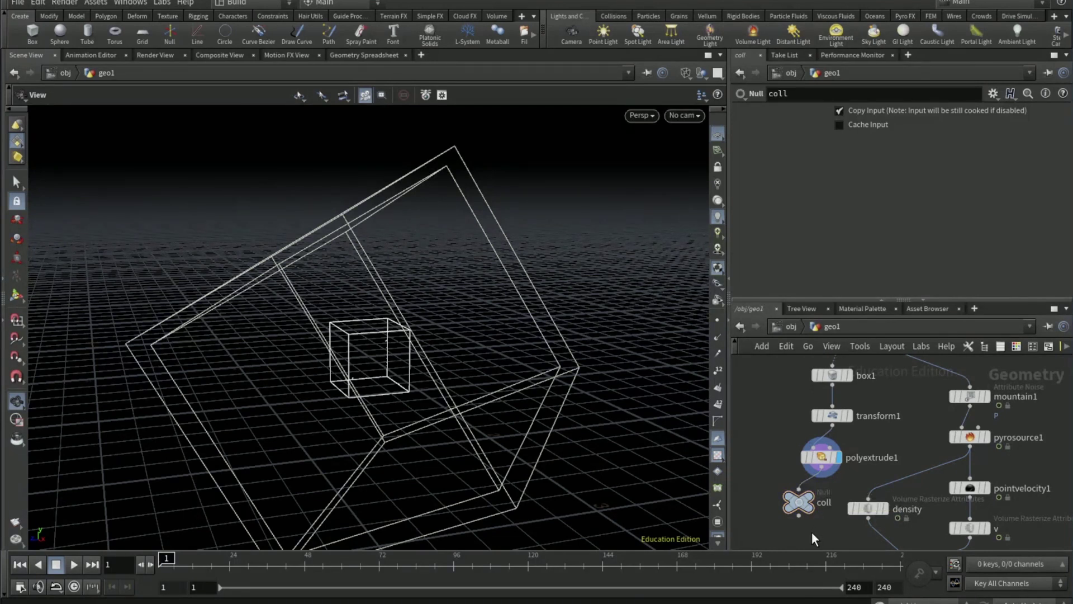
- Restore smooth shading and enter the pyro network from /obj
left_click(685, 73)
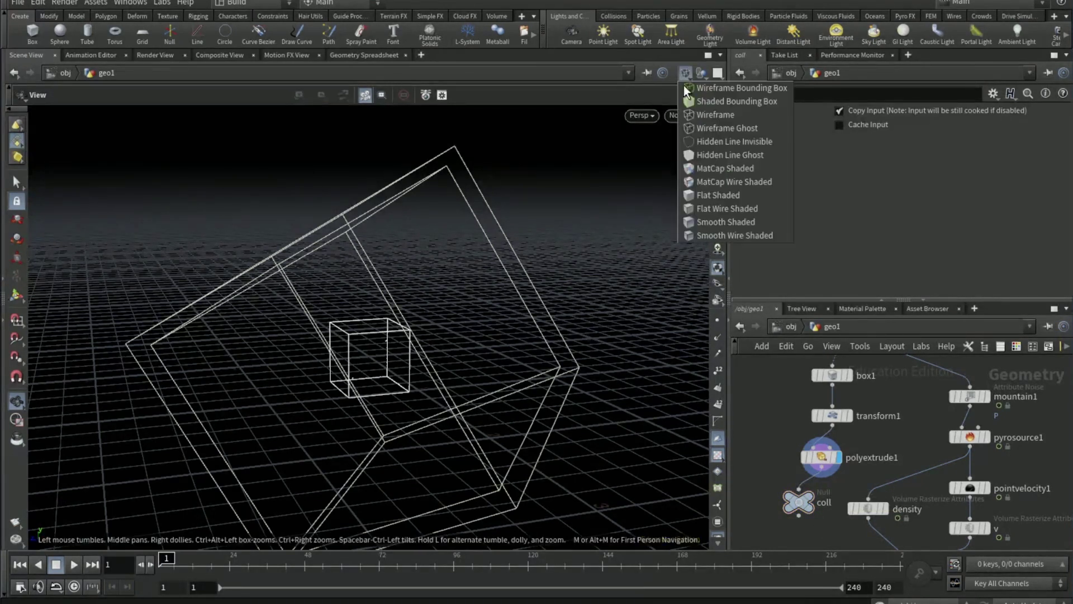
left_click(716, 224)
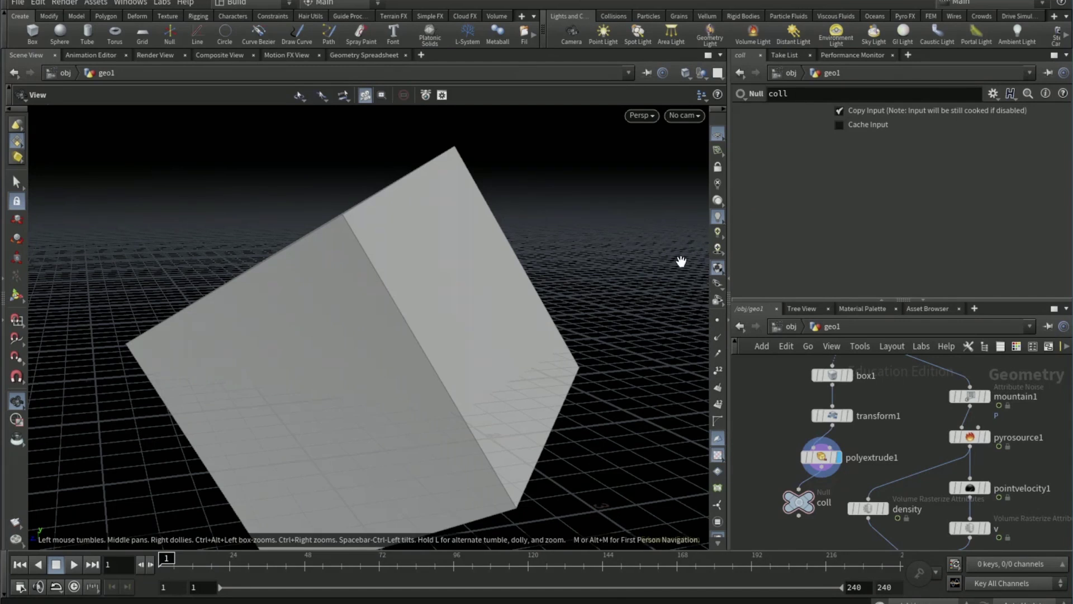
left_click(794, 326)
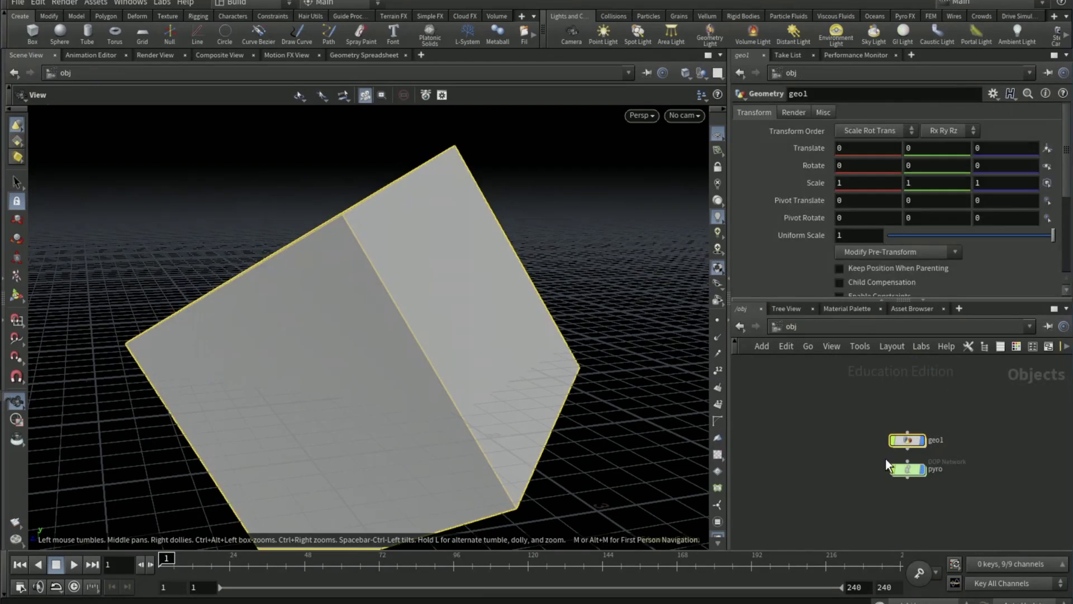
double_click(909, 471)
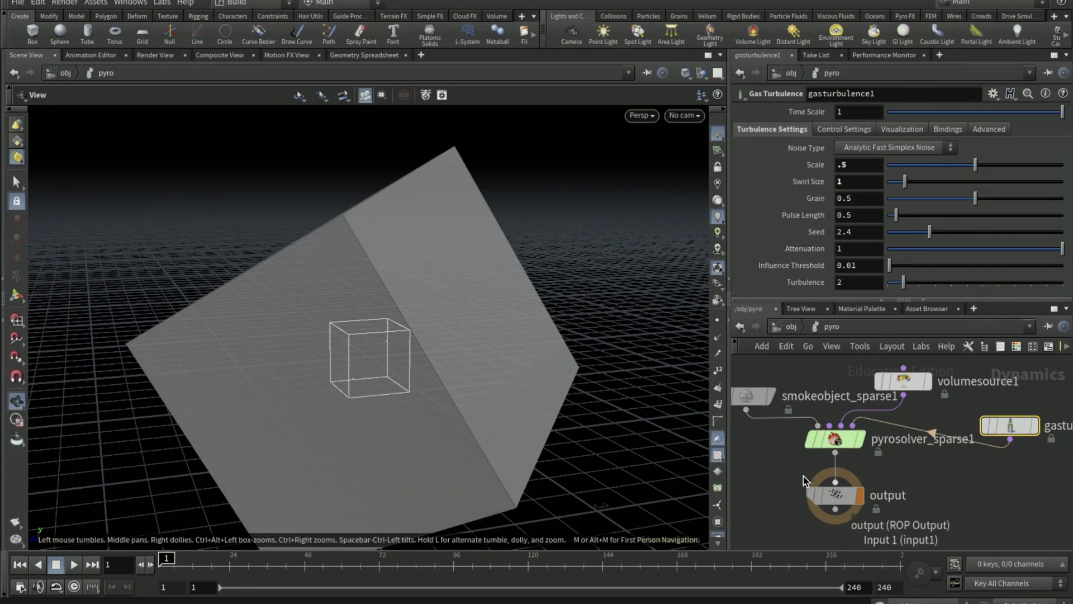
- Insert a Merge node on the wire after pyrosolver_sparse1
key("Tab")
type("merge")
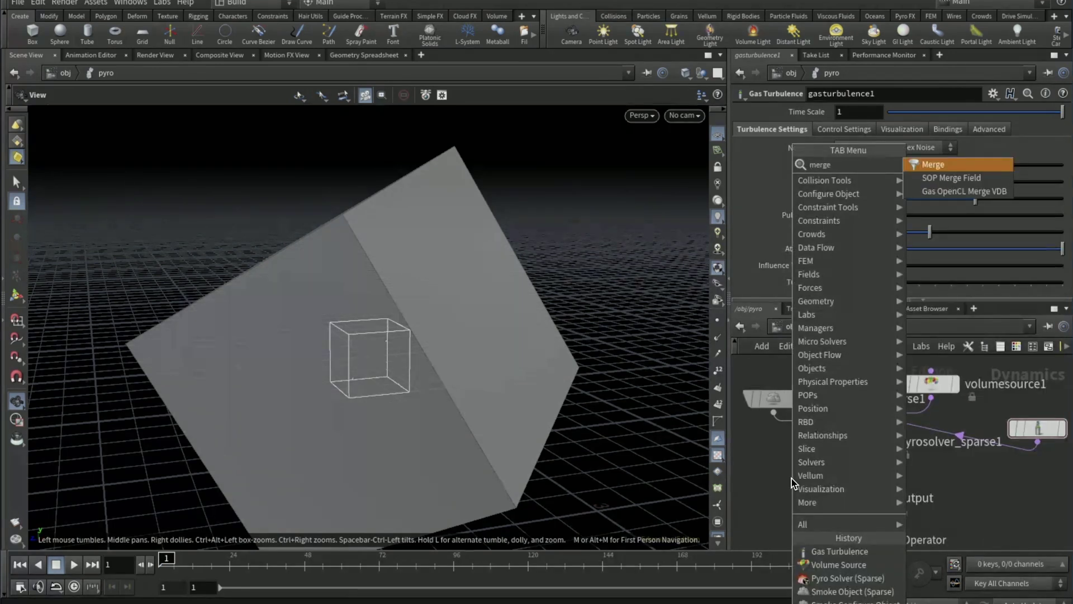
key("Return")
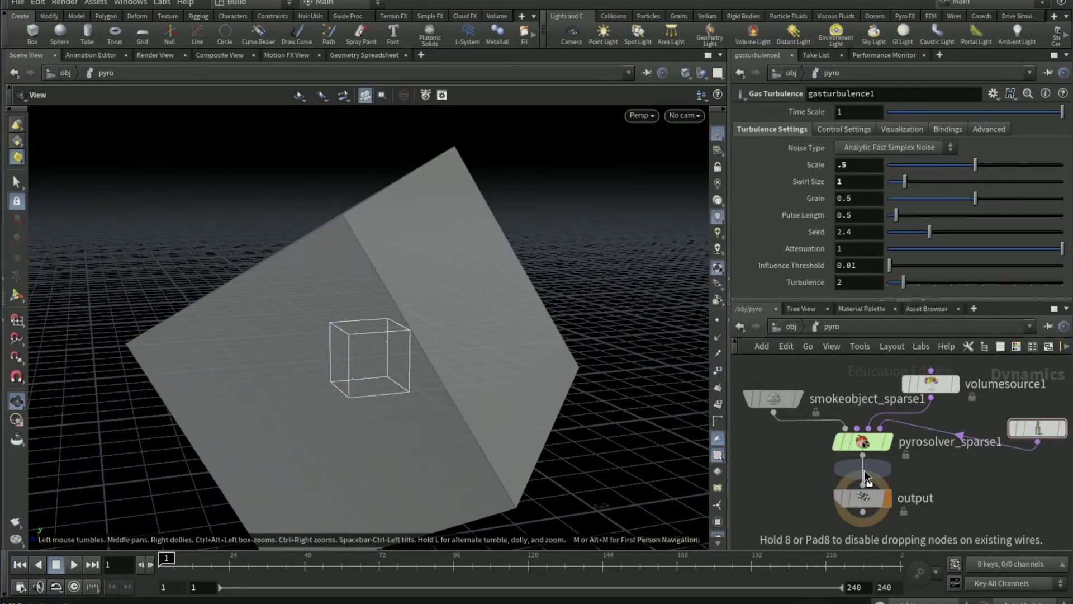
left_click(870, 474)
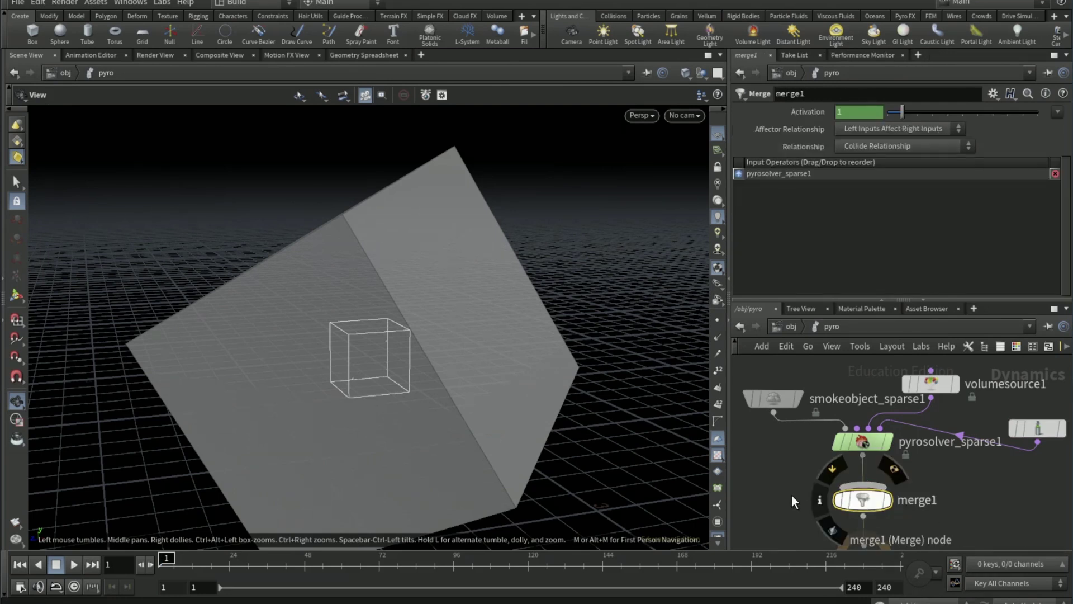
middle_click_drag(784, 458, 801, 461)
- Search for 'static' and choose the Static Object node
key("Tab")
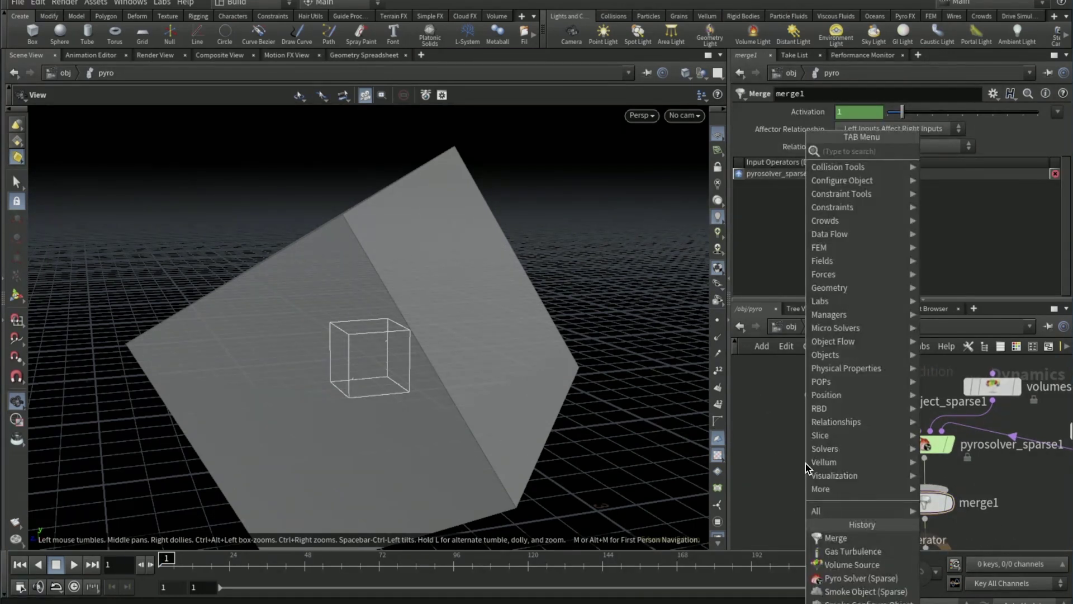
type("static")
key("Return")
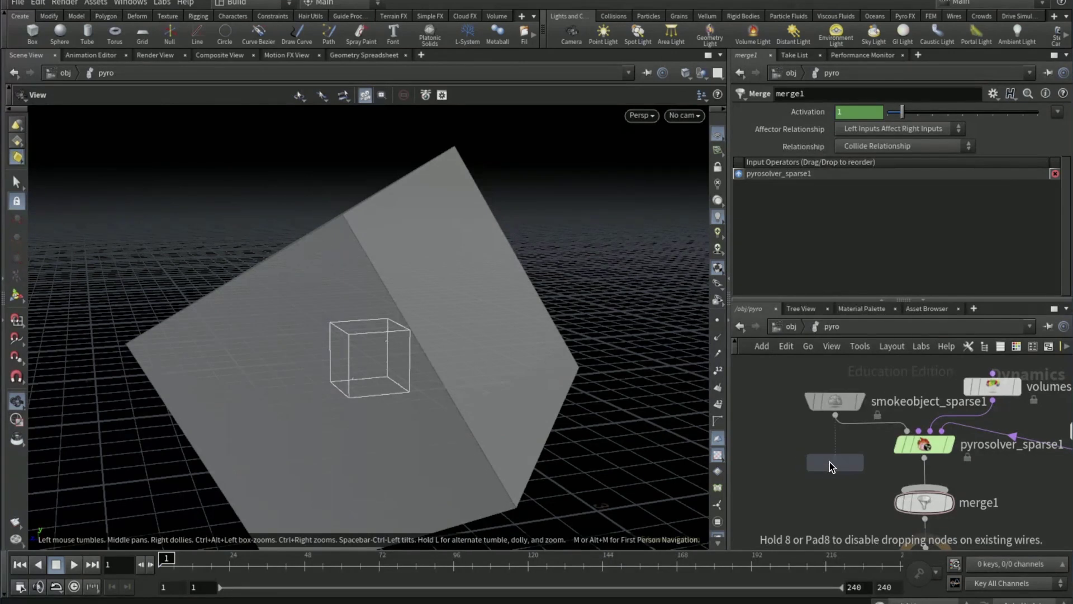
- Place staticobject1 left of merge1, wire it in, and make it the first merge input
left_click(831, 471)
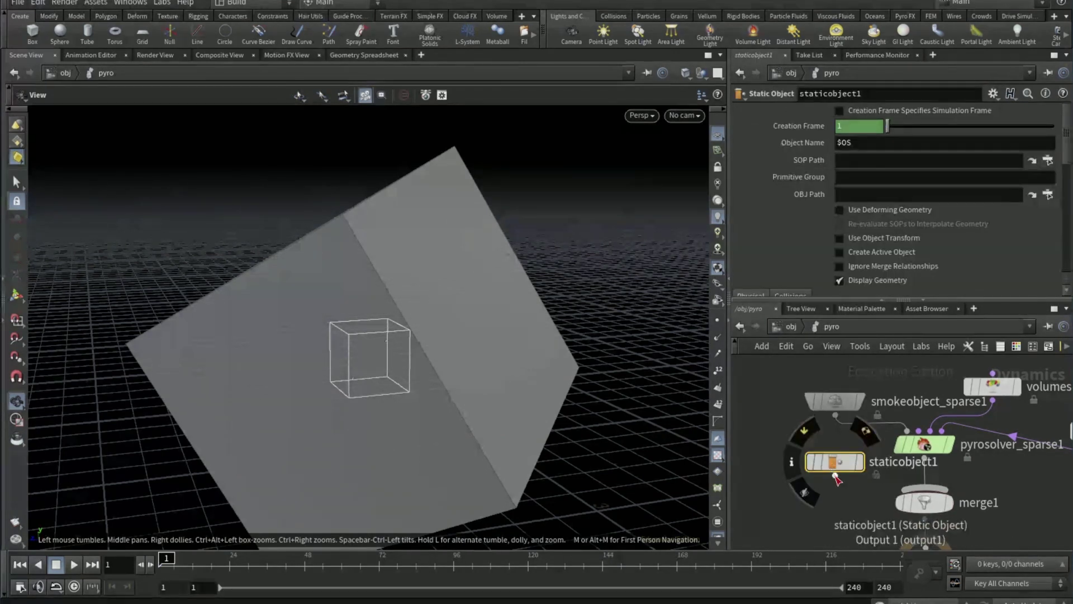
left_click(834, 475)
left_click(930, 495)
left_click(929, 502)
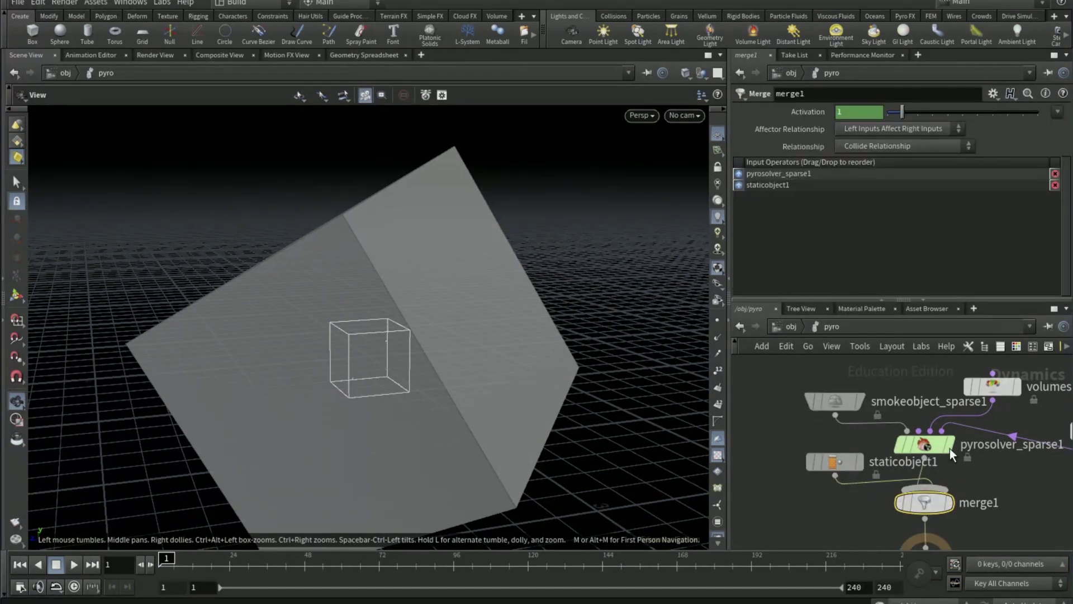
left_click_drag(740, 186, 743, 173)
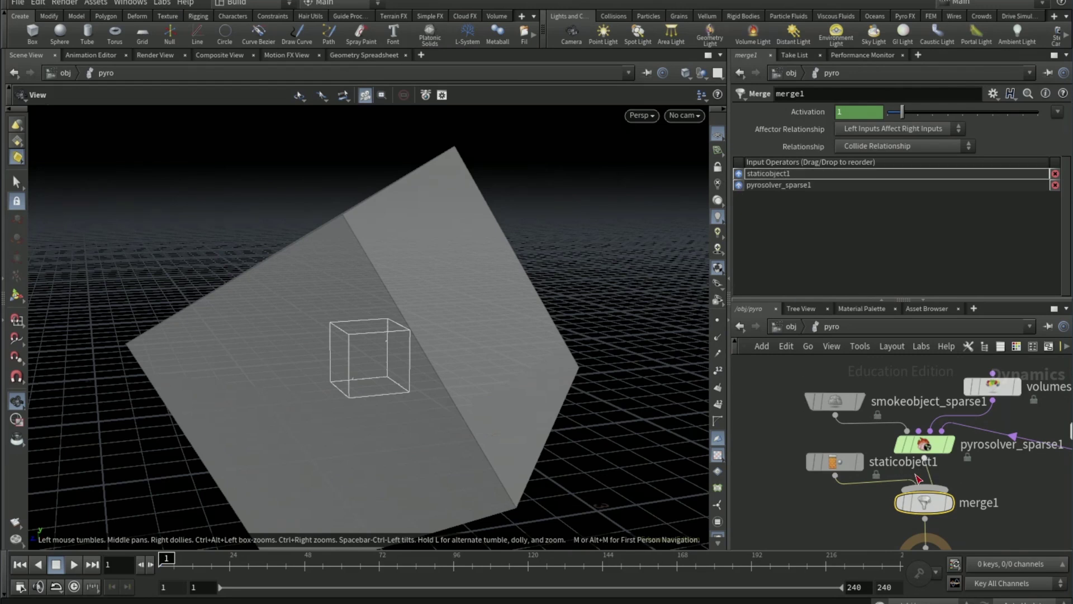
- Set staticobject1's SOP Path to the coll geometry via the node chooser
left_click(834, 462)
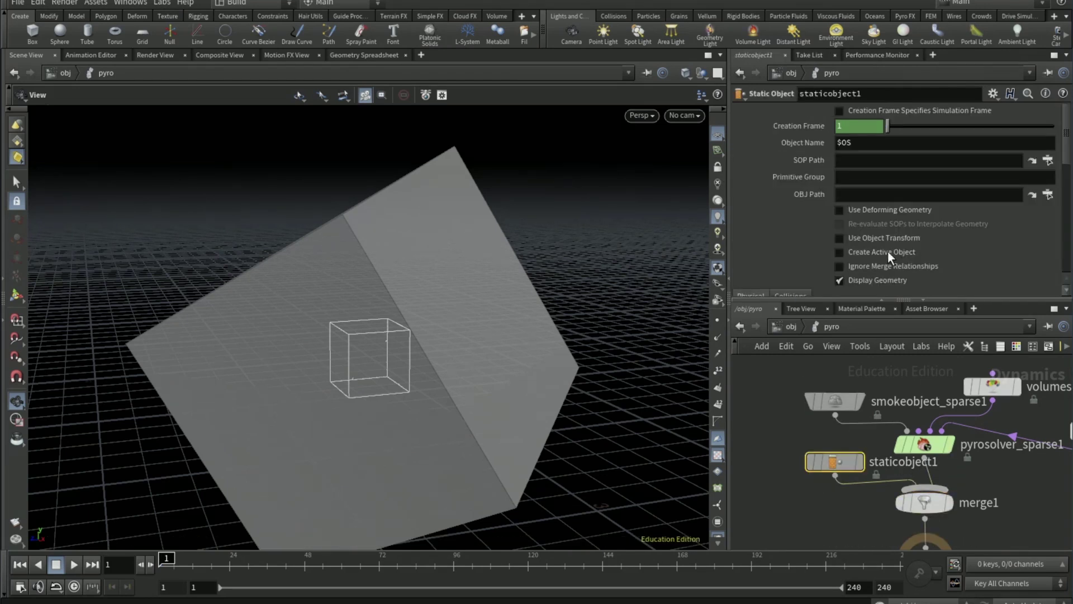
left_click(1048, 161)
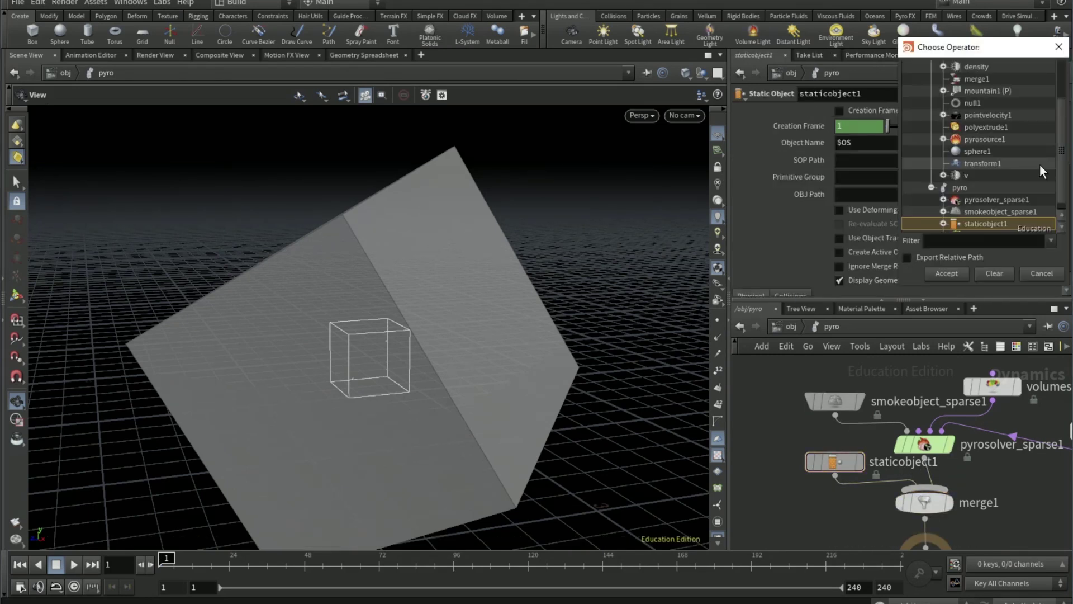
scroll(965, 114, "up", 2)
left_click(971, 115)
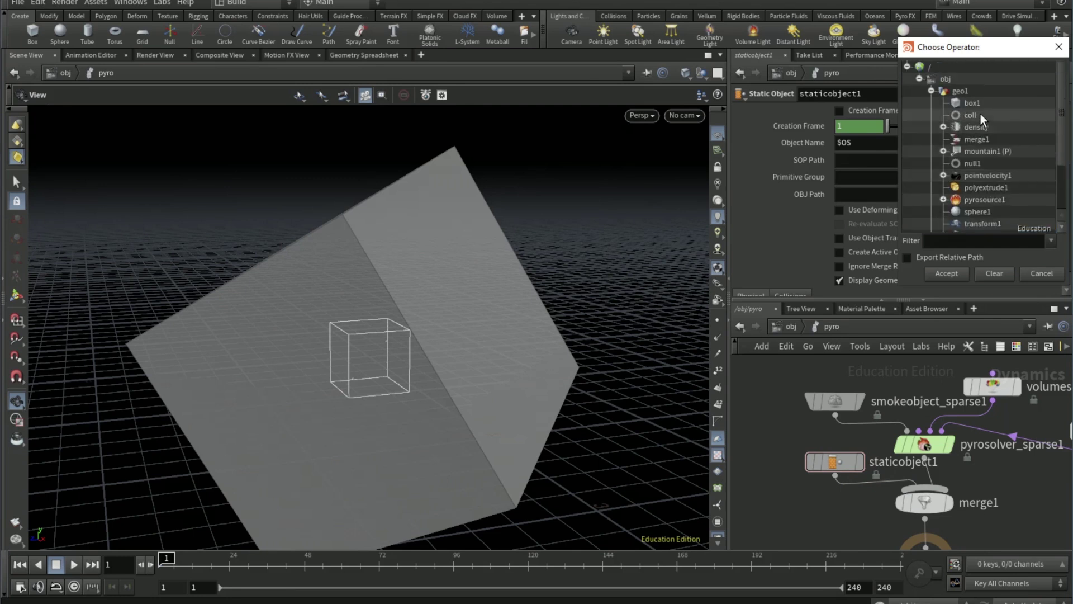
left_click(955, 274)
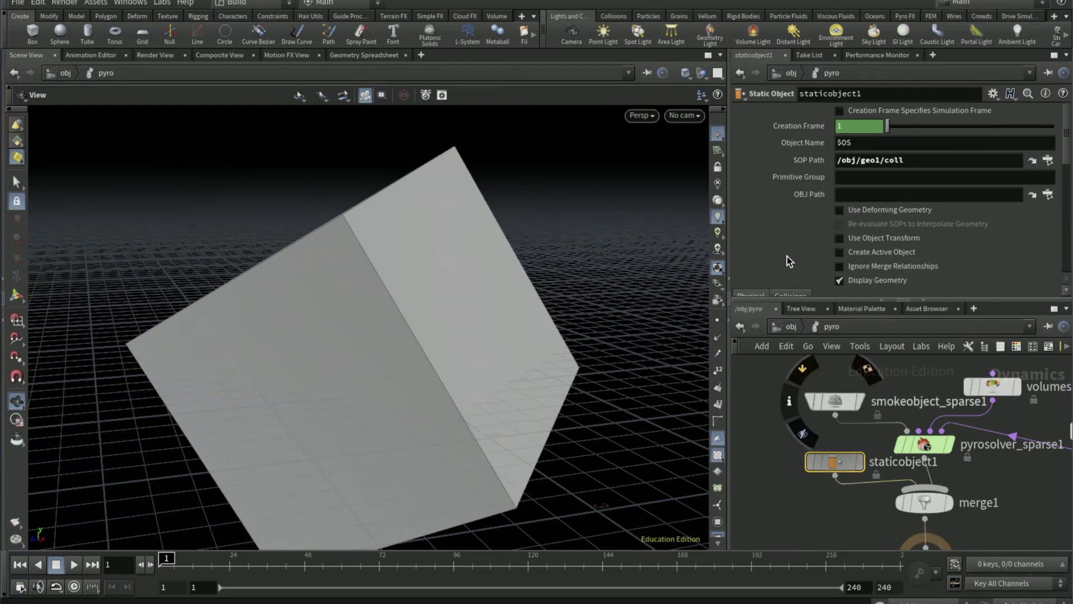
- Turn off Display Geometry on staticobject1 and show its collision settings
left_click(840, 281)
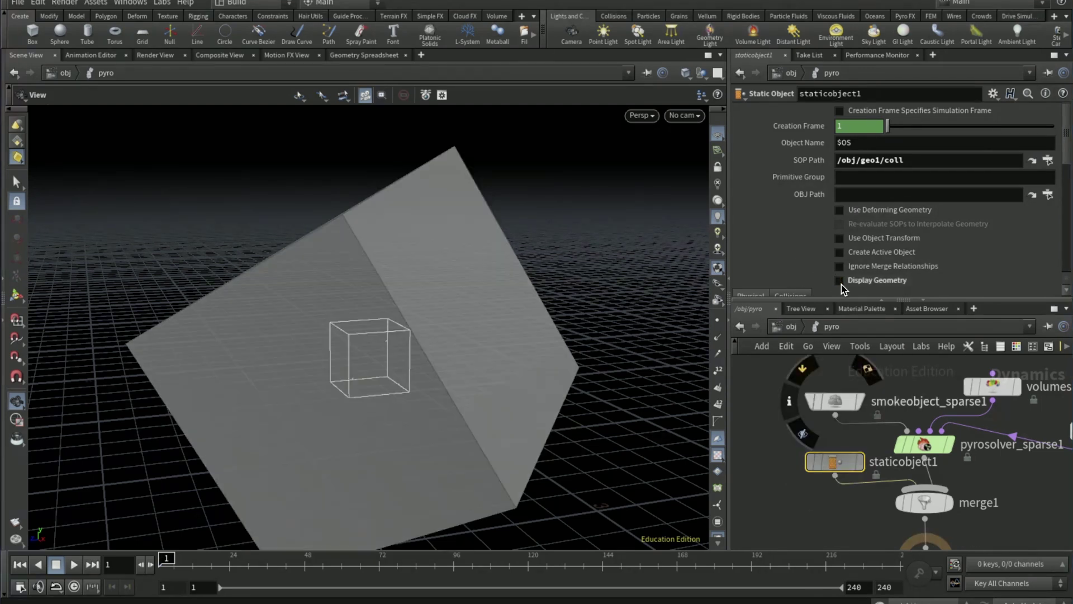
scroll(804, 254, "down", 2)
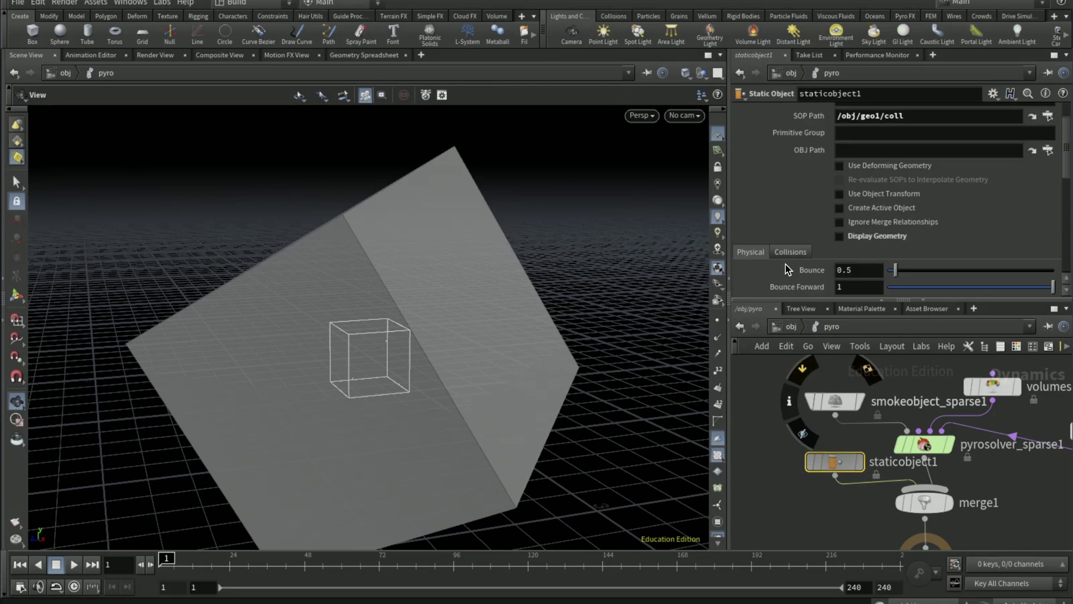
left_click(797, 255)
scroll(794, 252, "down", 4)
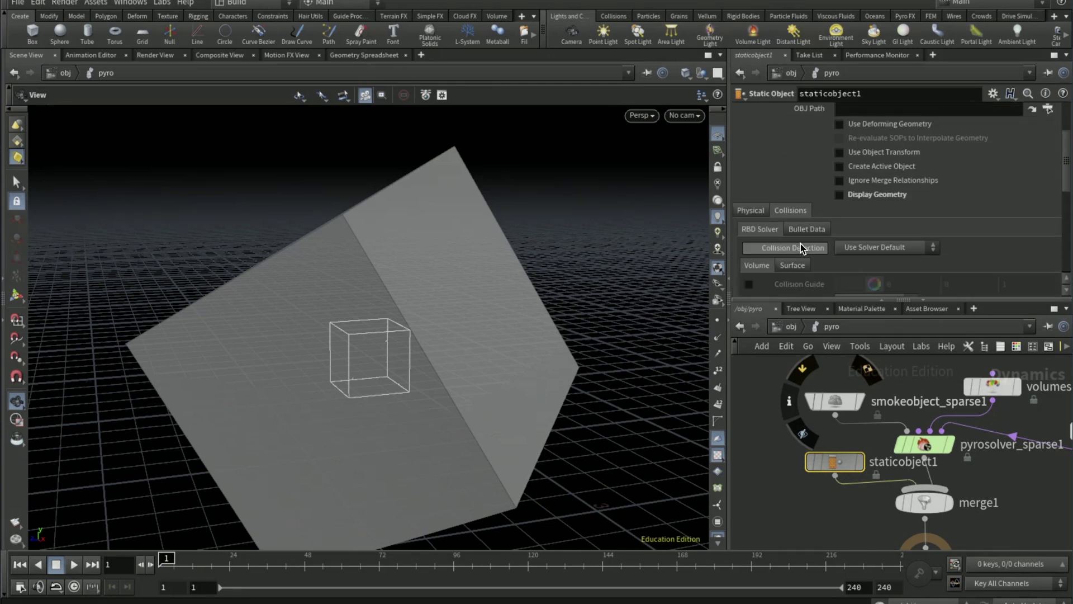
- Turn on the Collision Guide, hide geo1 at object level, and re-enter pyro
left_click(749, 241)
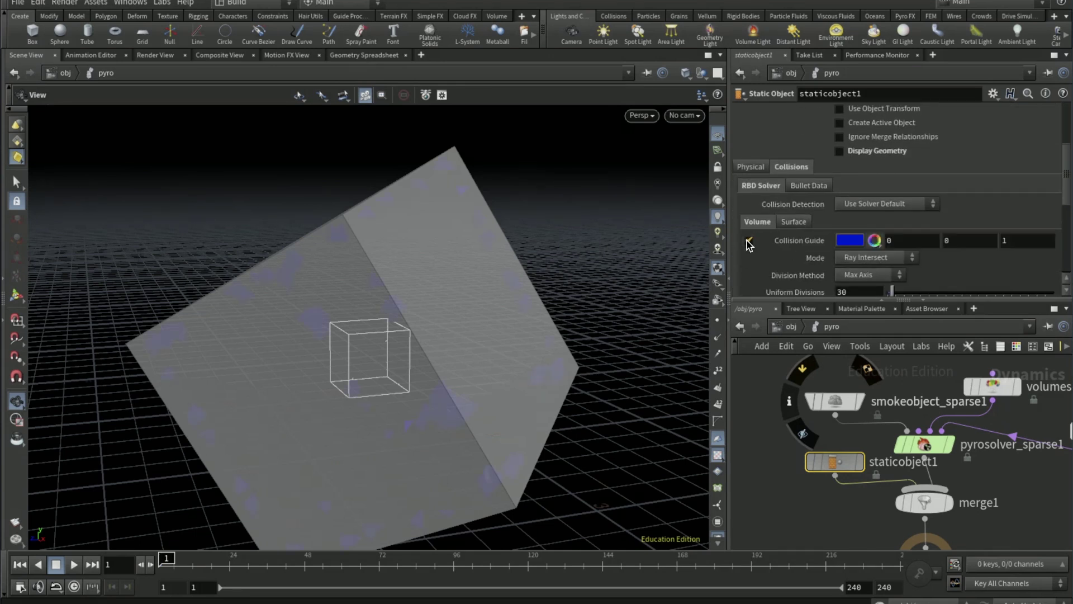
left_click(790, 325)
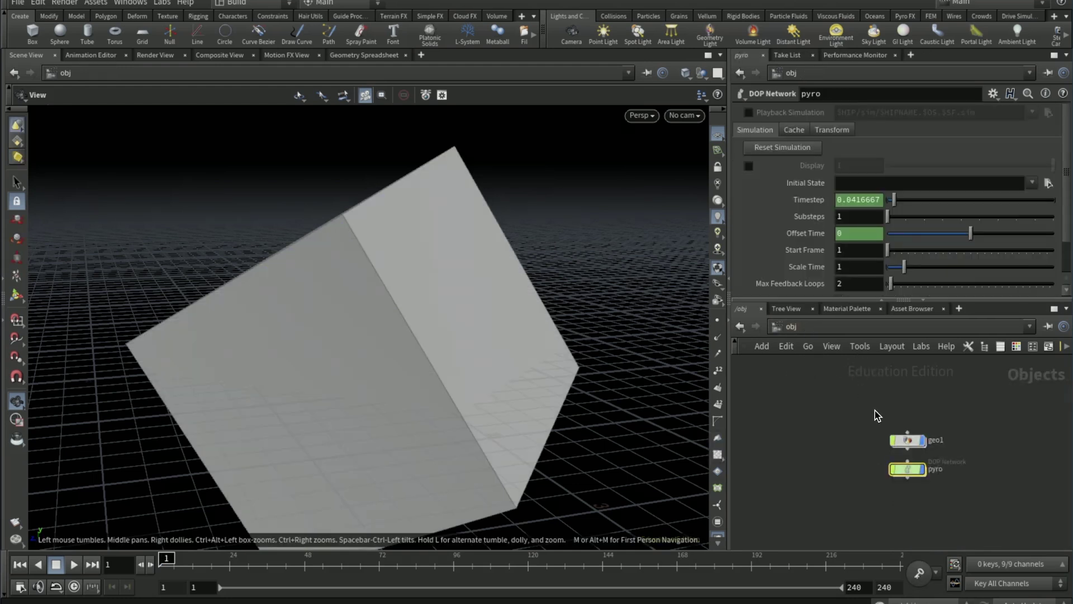
left_click(922, 440)
double_click(907, 471)
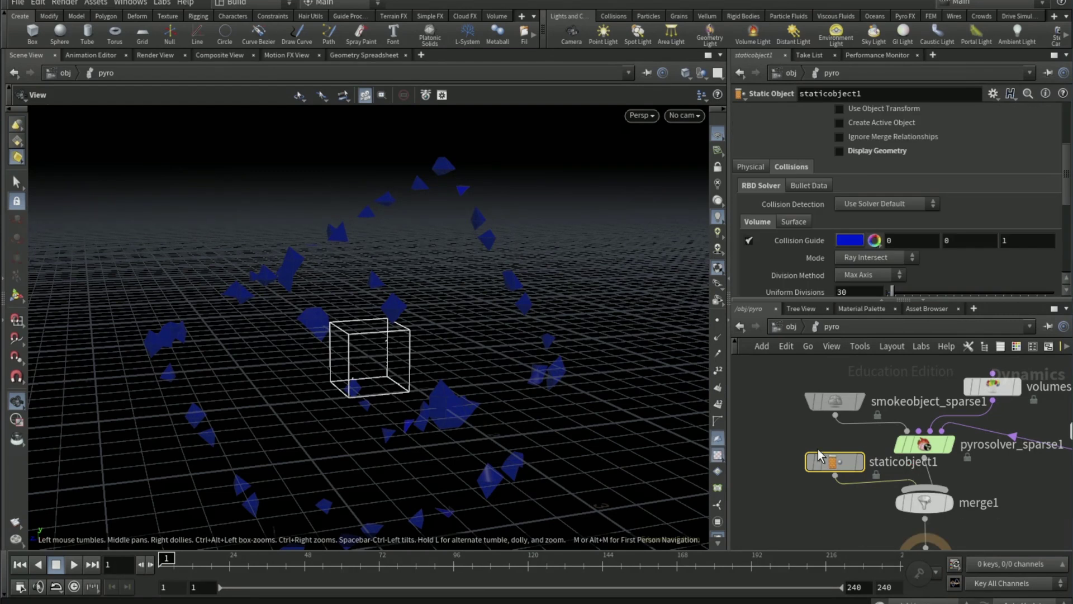
- Set Uniform Divisions to 100, then turn the Collision Guide off
left_click(851, 291)
type("100")
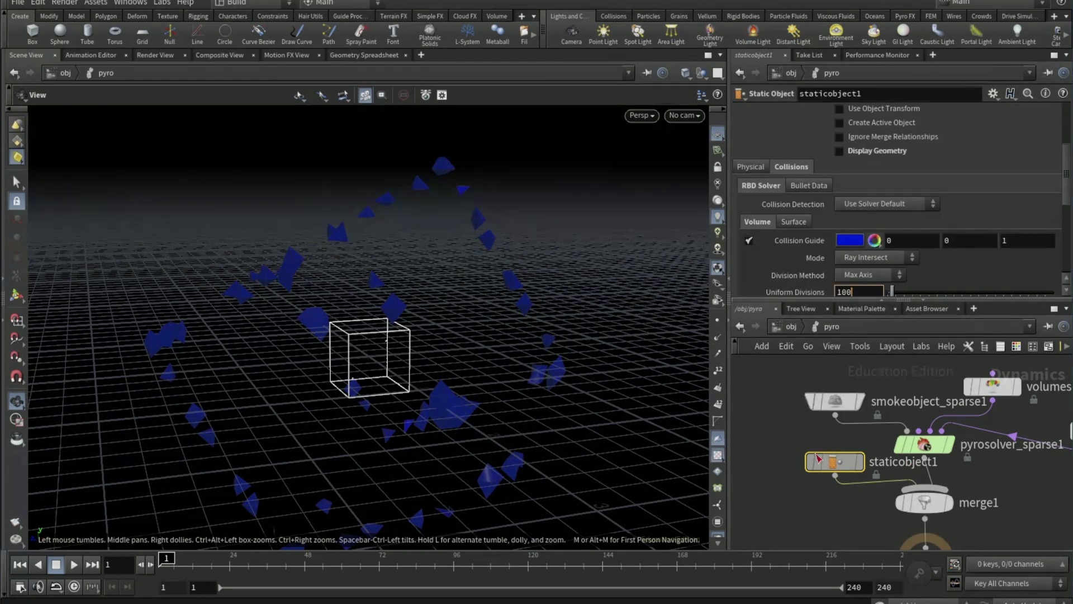
key("Return")
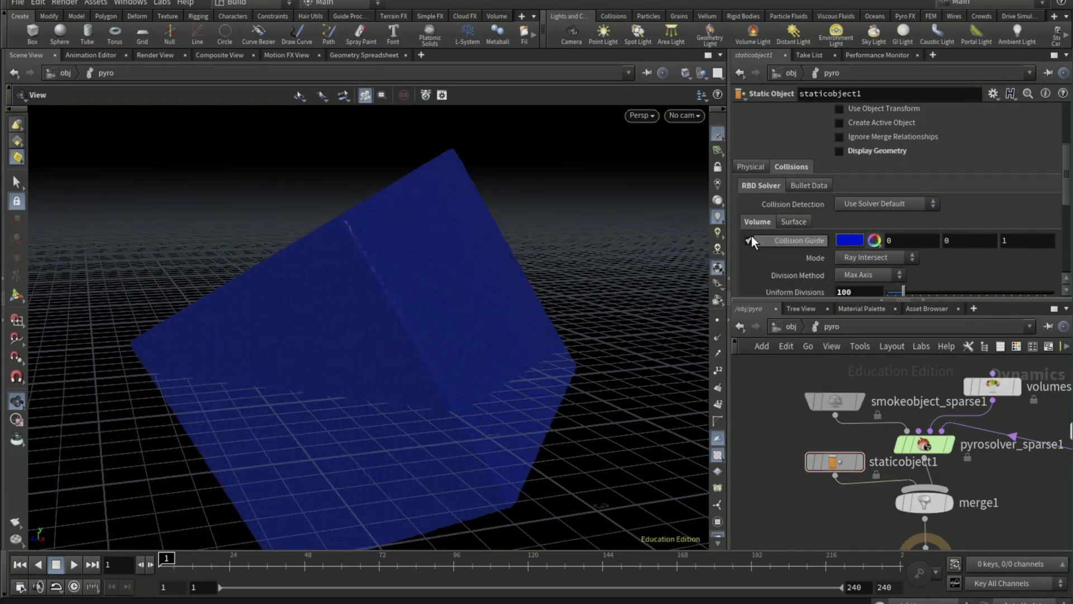
left_click(749, 240)
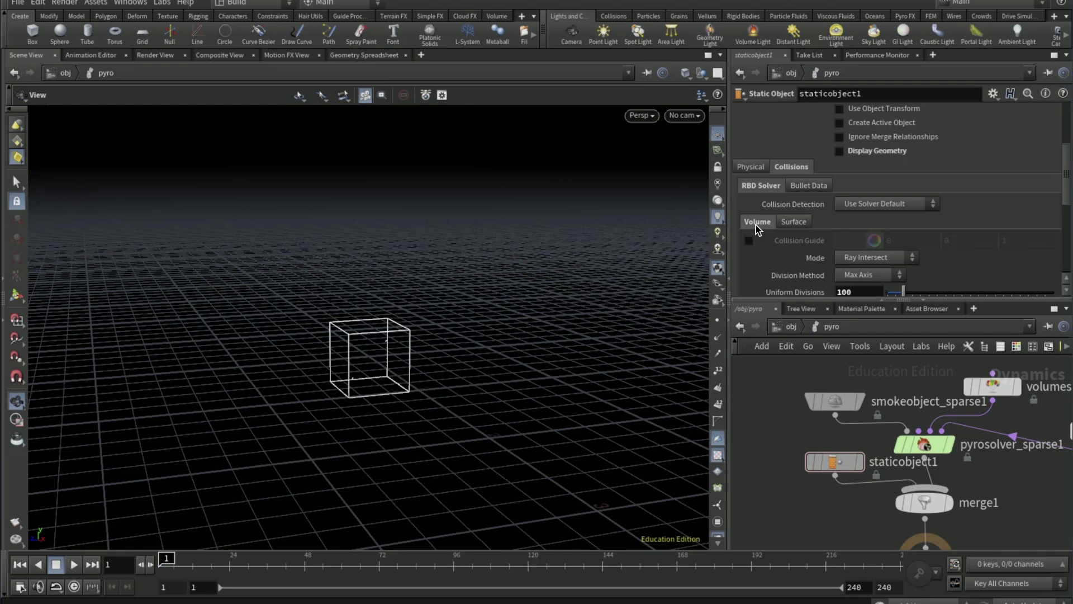
- Set smokeobject_sparse1's Voxel Size to 0.02
left_click(832, 392)
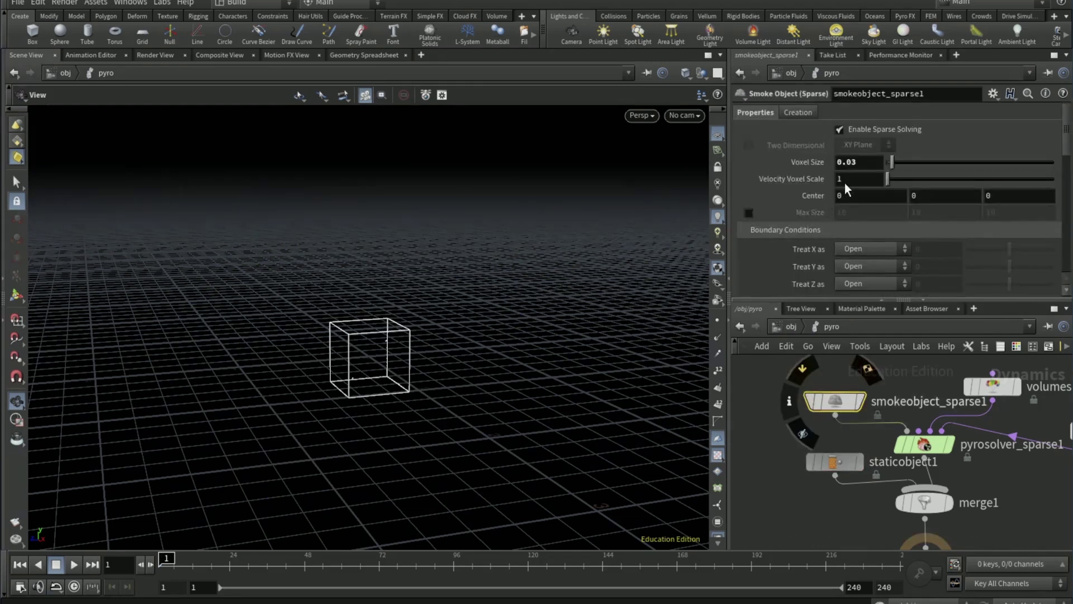
left_click(870, 161)
key("BackSpace")
key("Return")
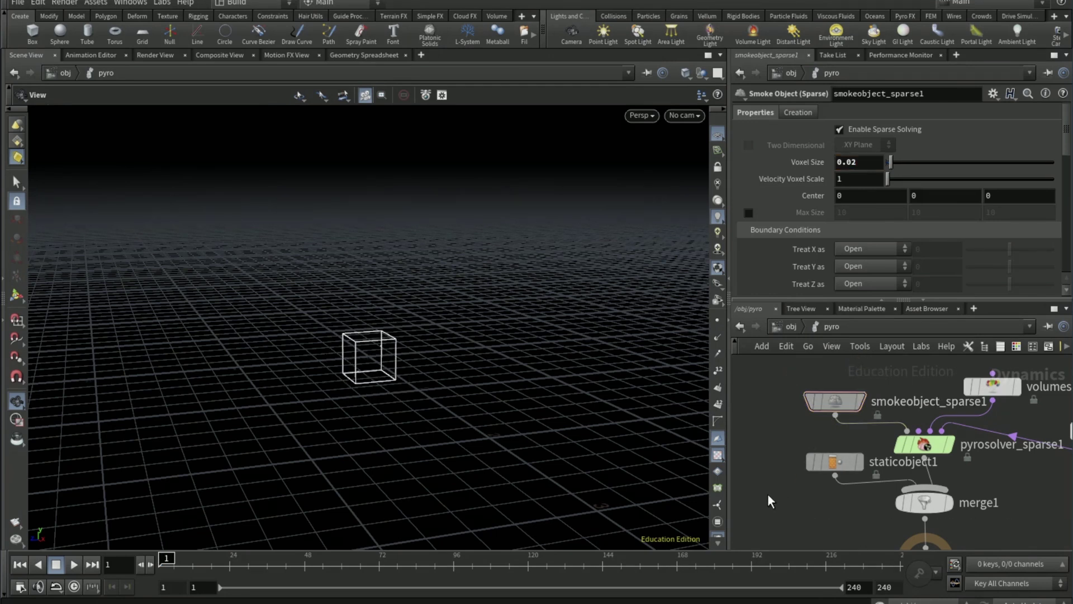
- Back at /obj, turn geo1's display flag on and enter the geo1 network
left_click(780, 326)
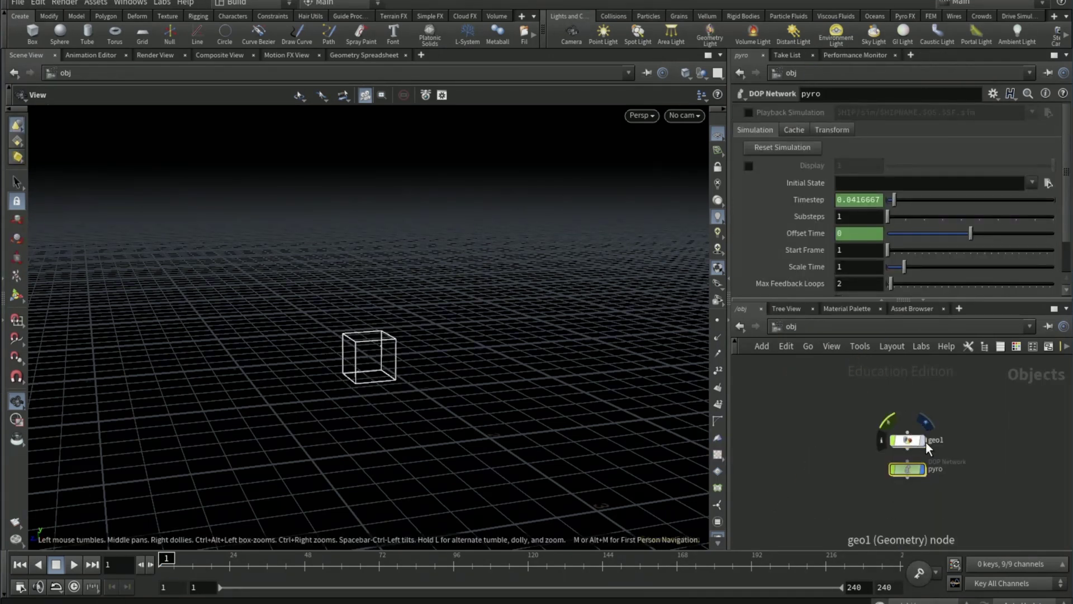
left_click(923, 441)
double_click(911, 441)
middle_click_drag(779, 350, 891, 413)
- Add a DOP Import Fields node and delete the filecache1 node
key("Tab")
type("dop i")
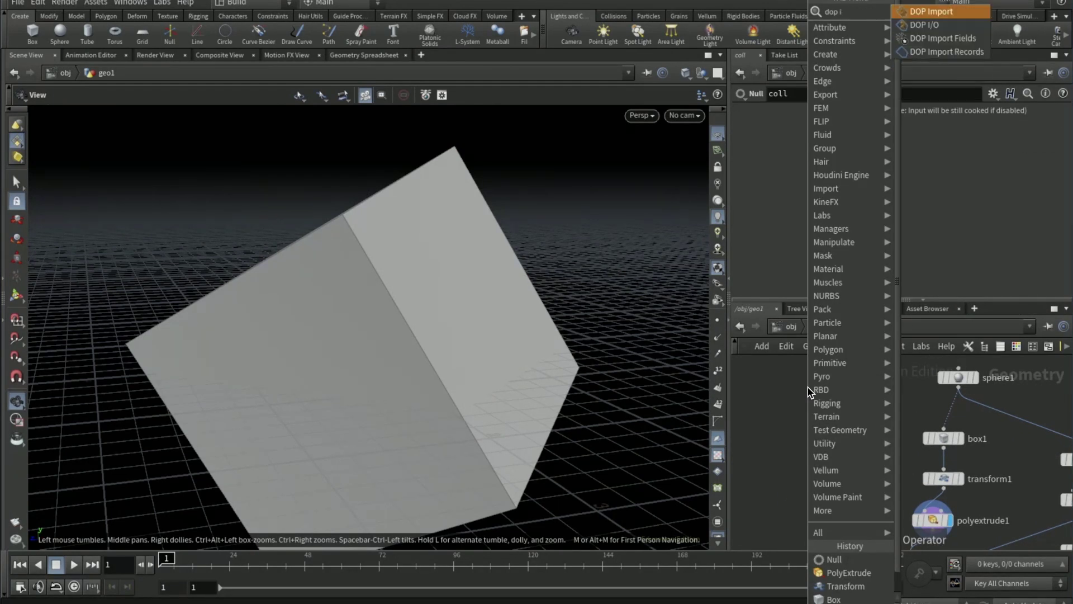
key("Return")
left_click(807, 387)
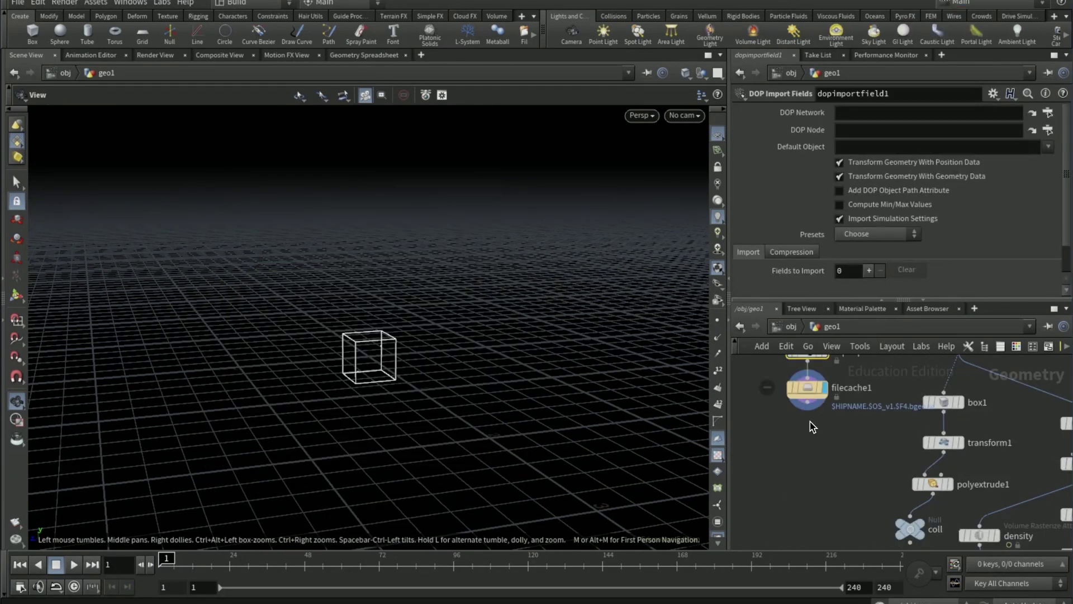
right_click(809, 389)
mouse_move(861, 360)
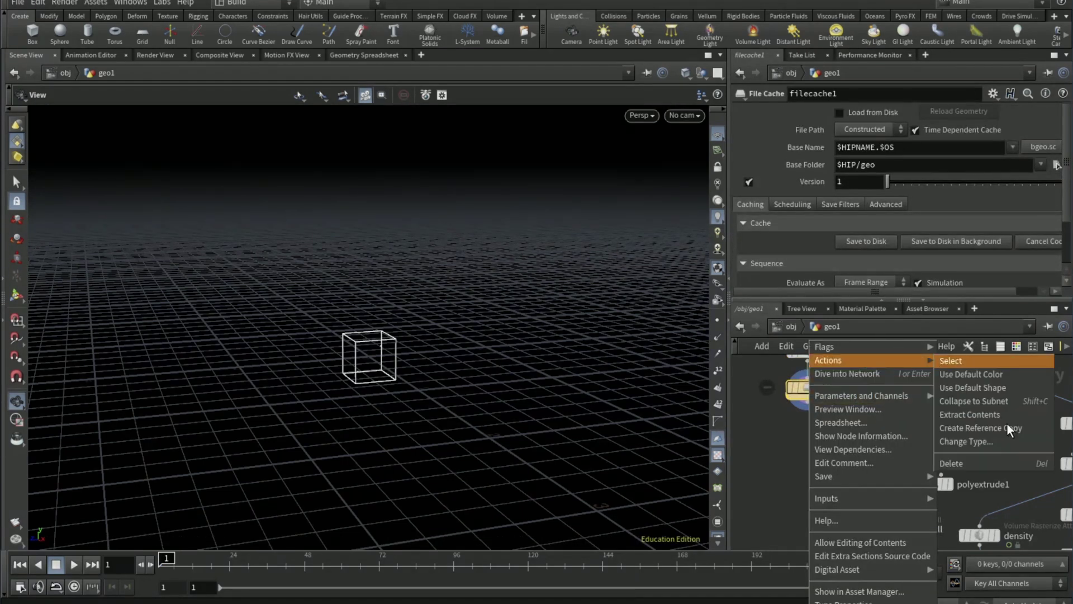
left_click(990, 460)
left_click(798, 423)
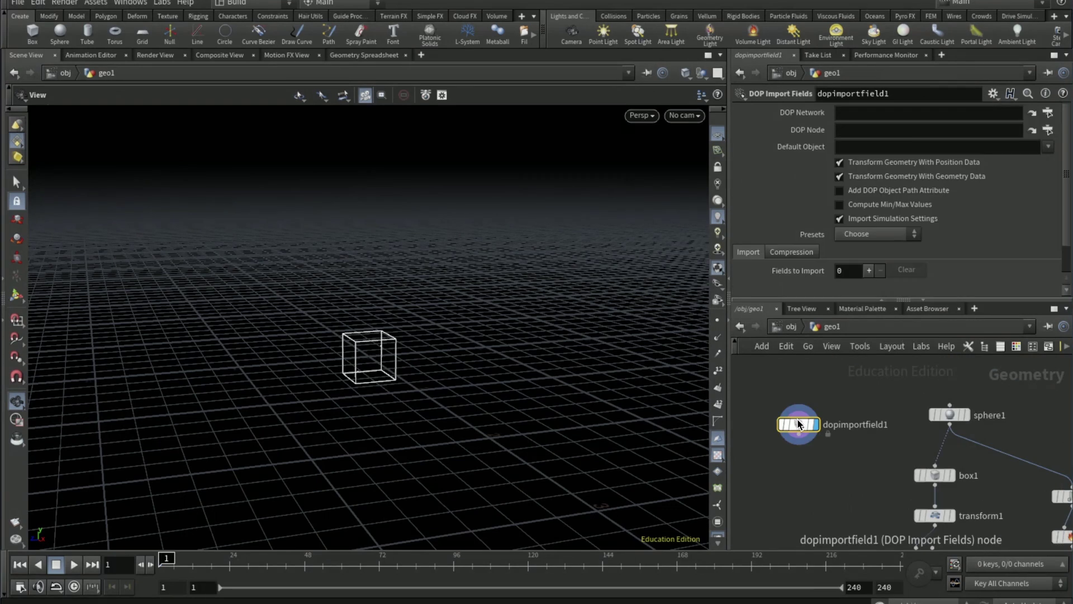
- Set the DOP Network to /obj/pyro and apply the Pyro import preset
left_click(970, 113)
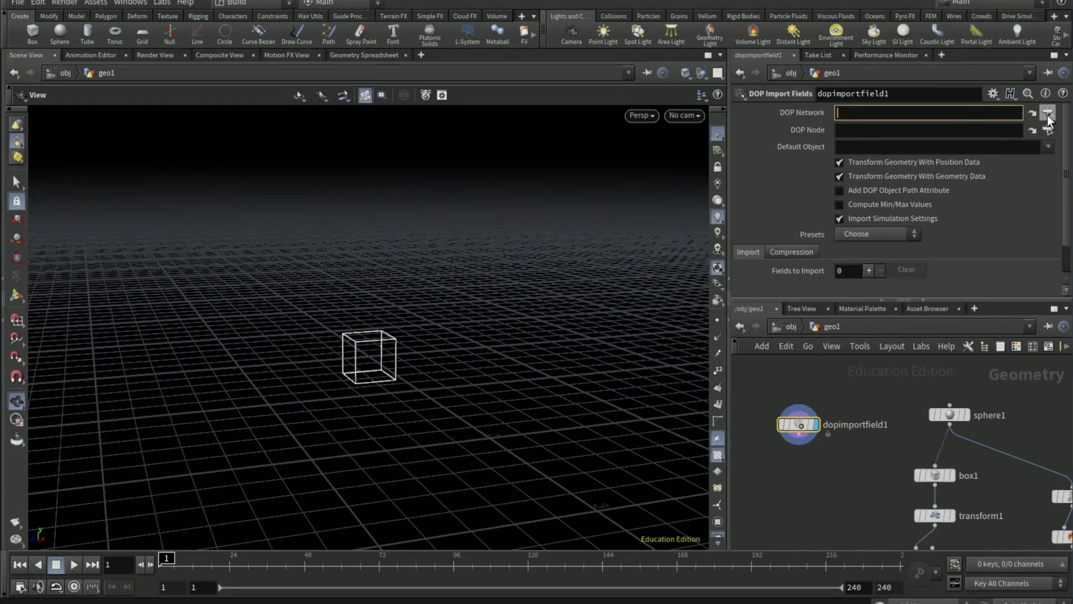
left_click(1047, 113)
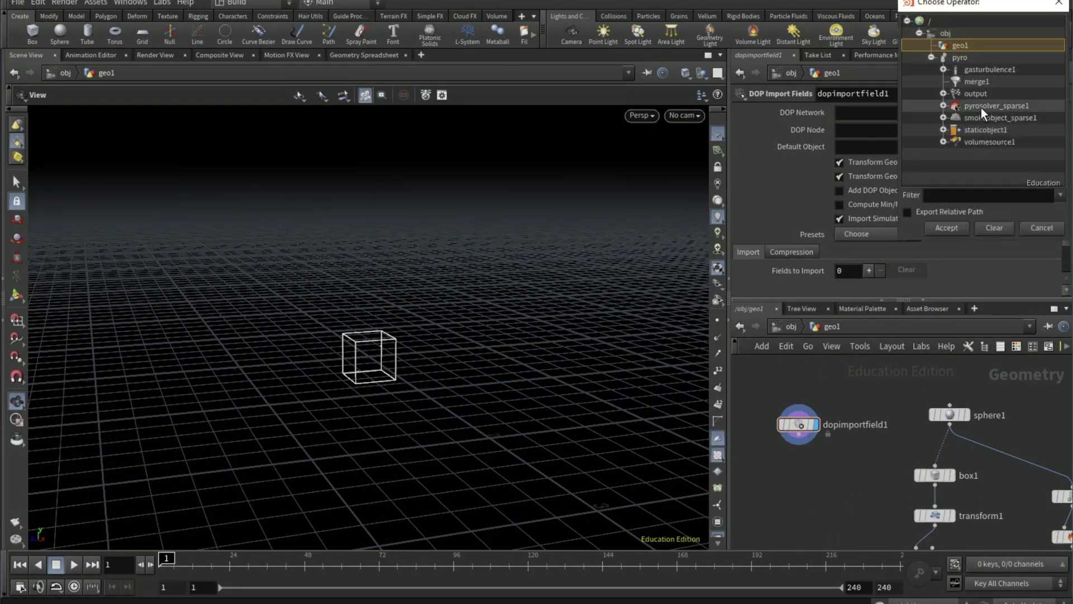
left_click(960, 57)
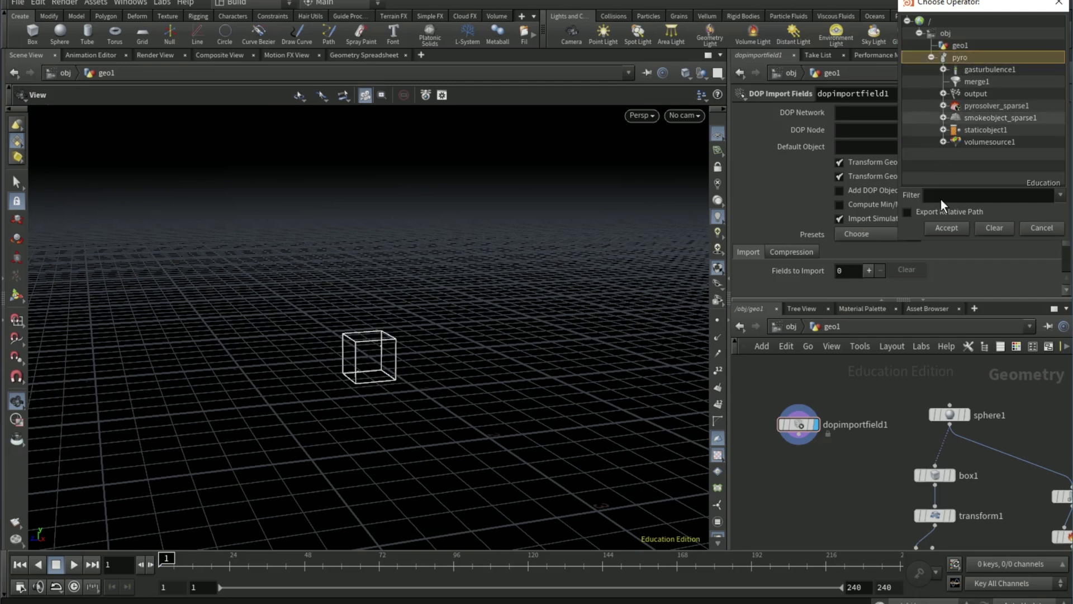
left_click(946, 228)
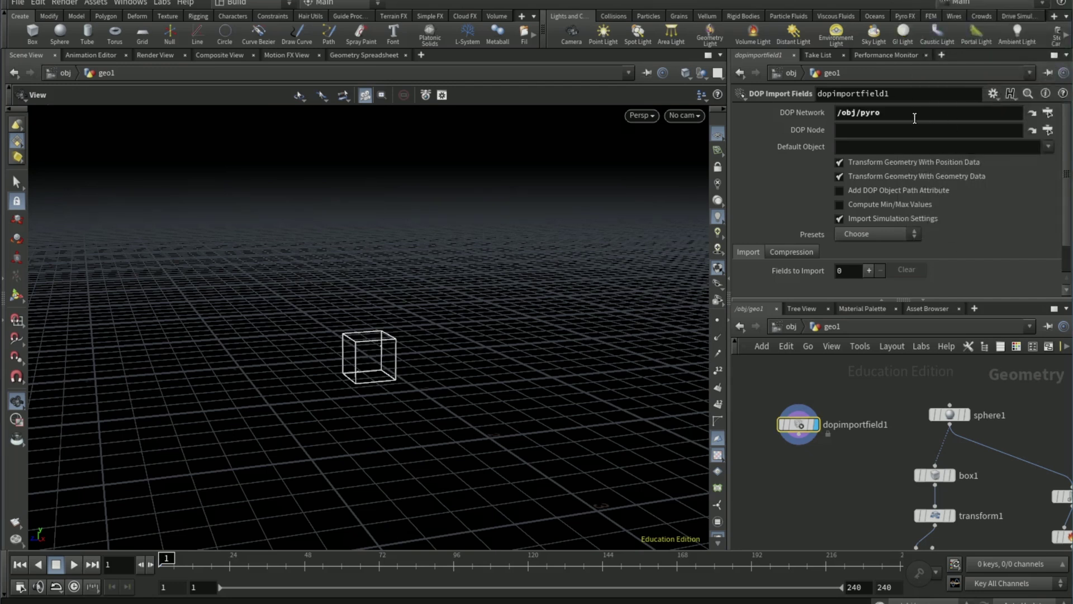
left_click(857, 235)
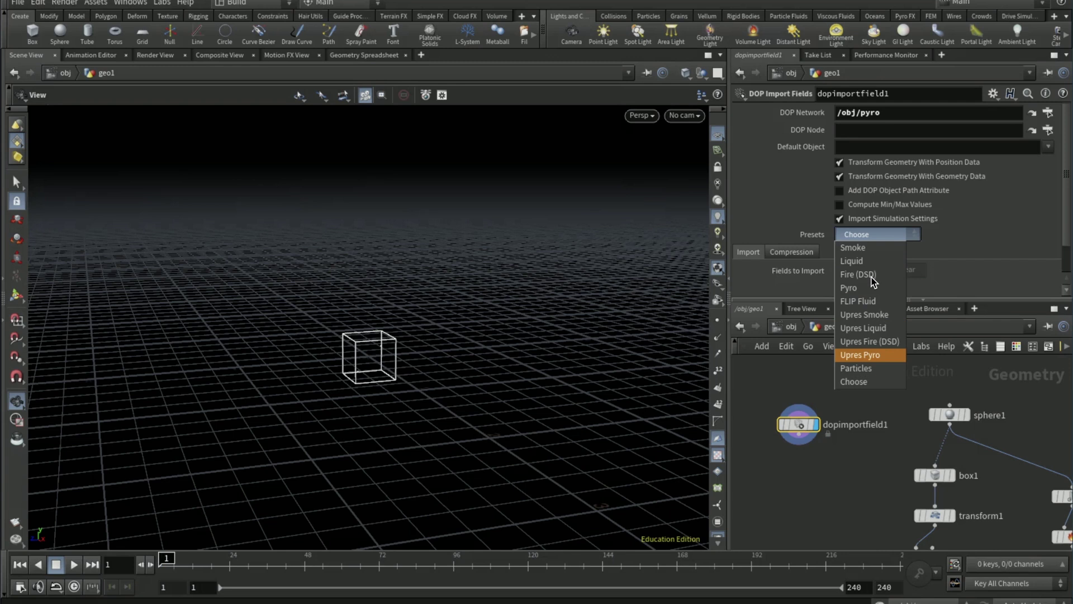
left_click(873, 288)
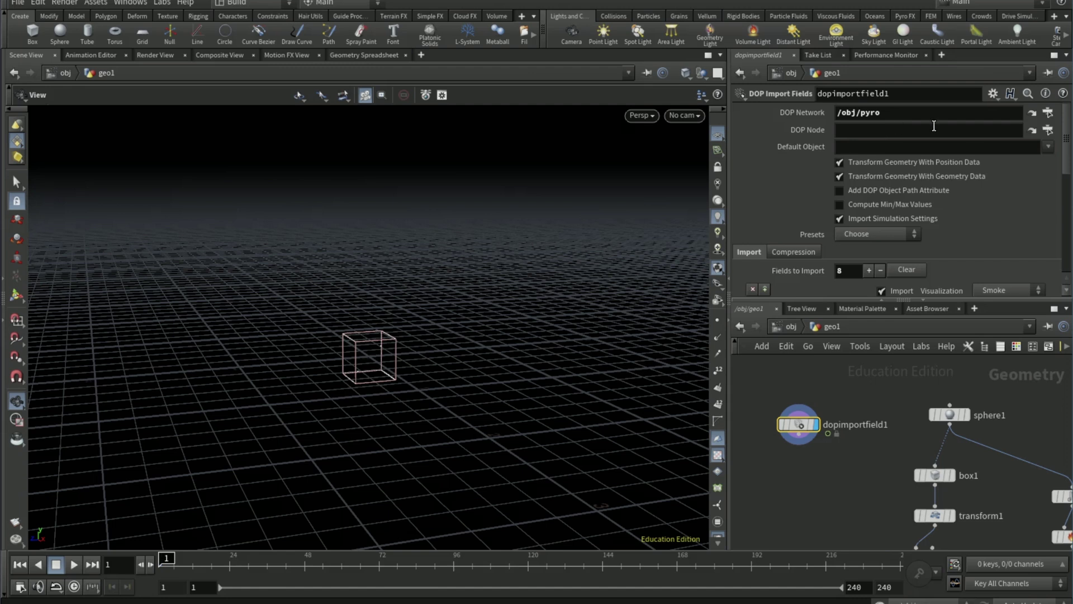
- Set the DOP Node to /obj/pyro/smokeobject_sparse1
left_click(1032, 129)
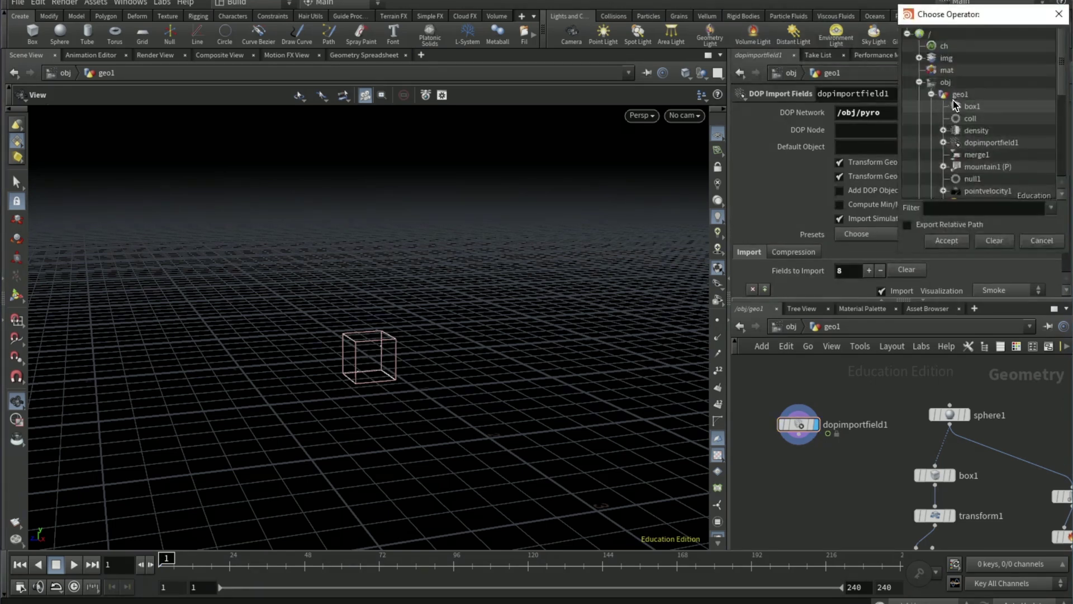
scroll(946, 106, "down", 6)
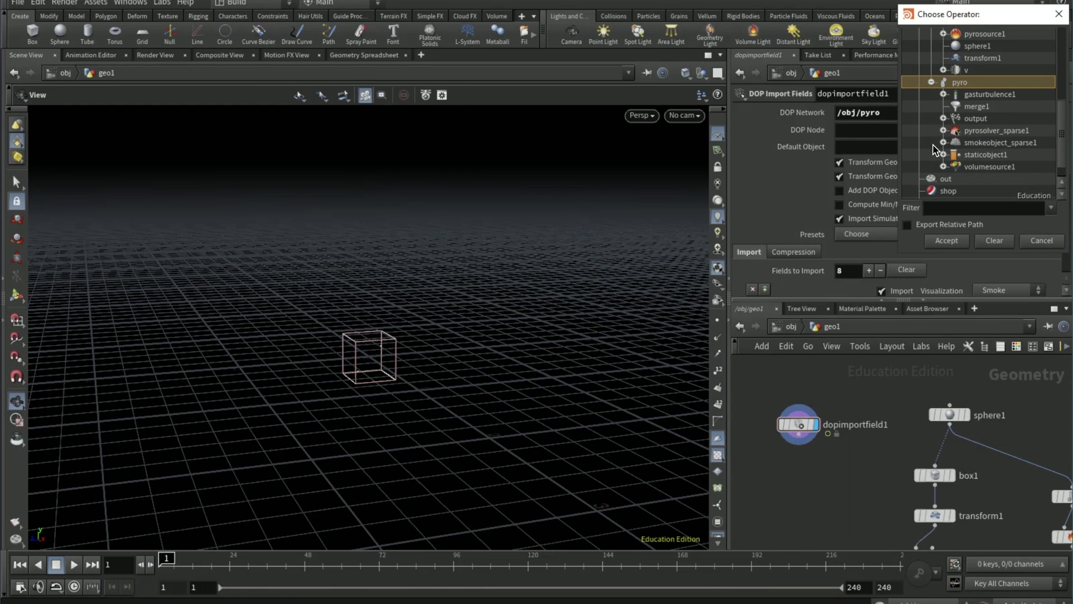
left_click(1000, 120)
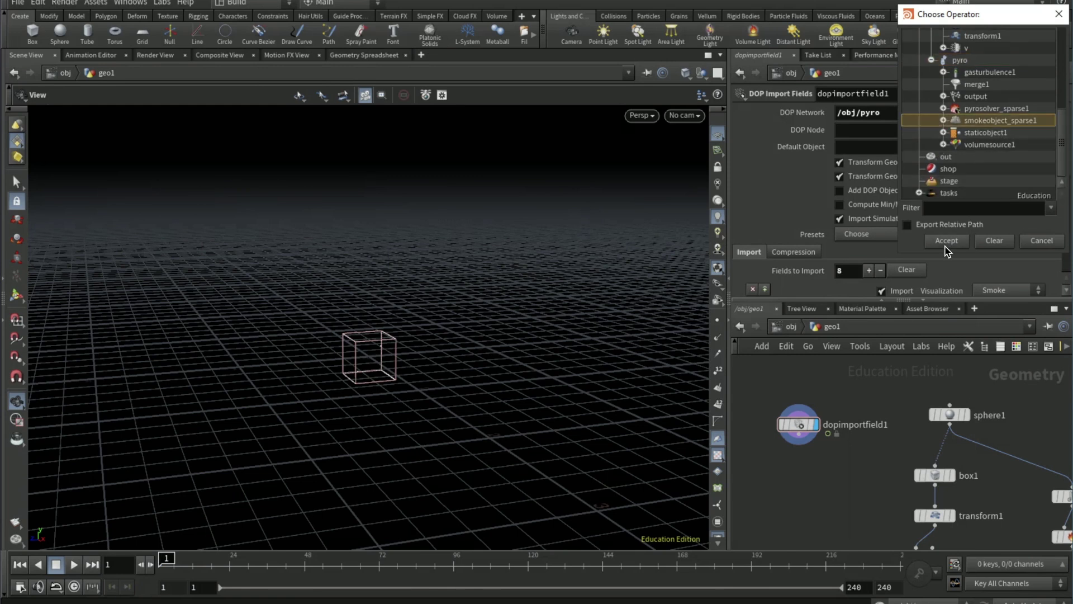
left_click(950, 242)
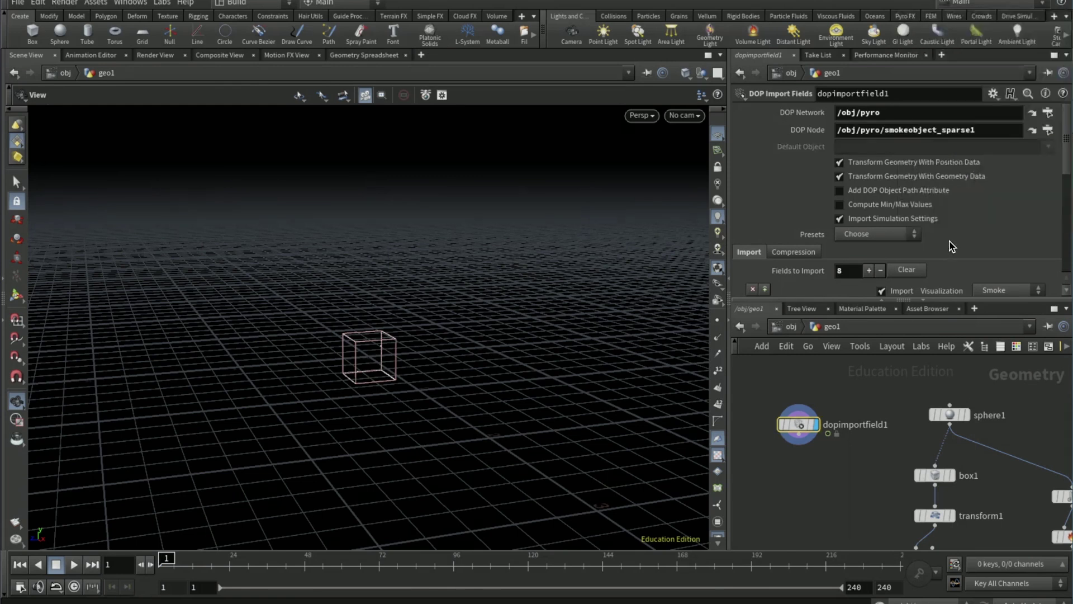
- Add a Null below dopimportfield1 and name it vell
right_click(802, 483)
left_click(799, 441)
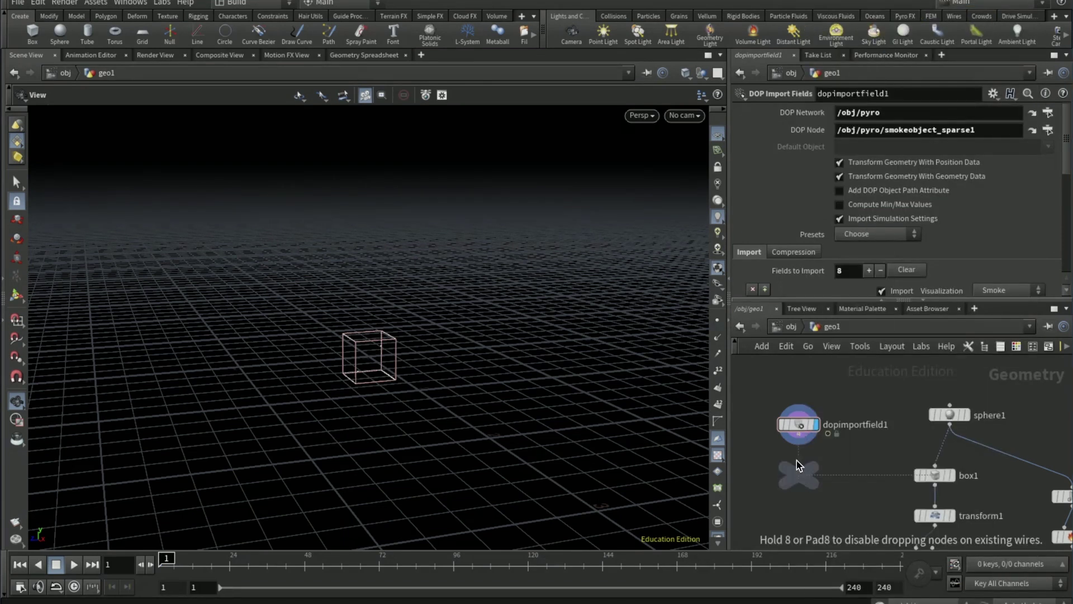
left_click(799, 467)
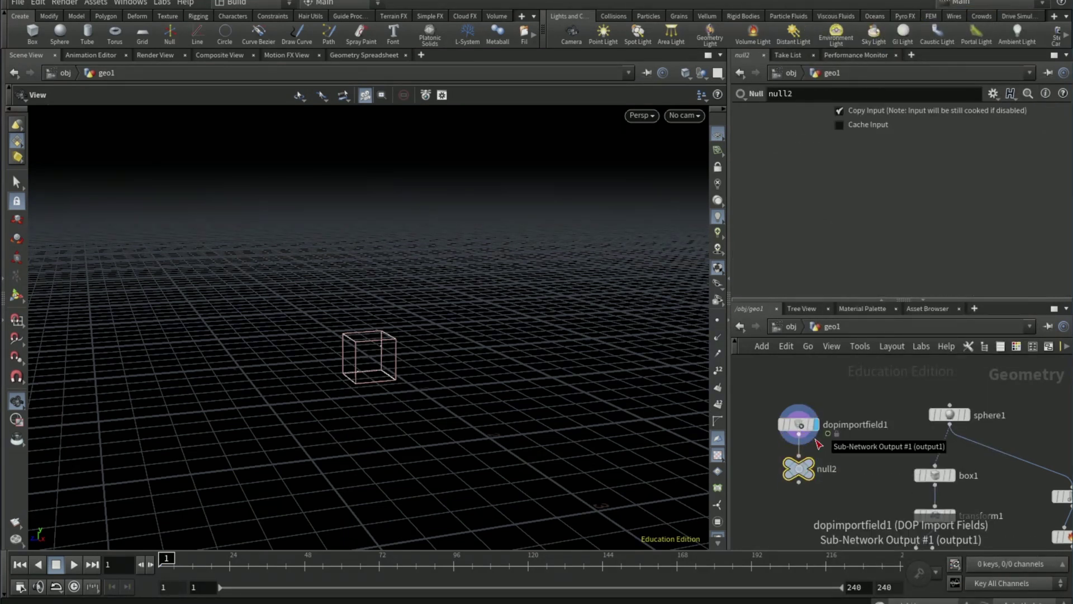
double_click(823, 464)
type("vell")
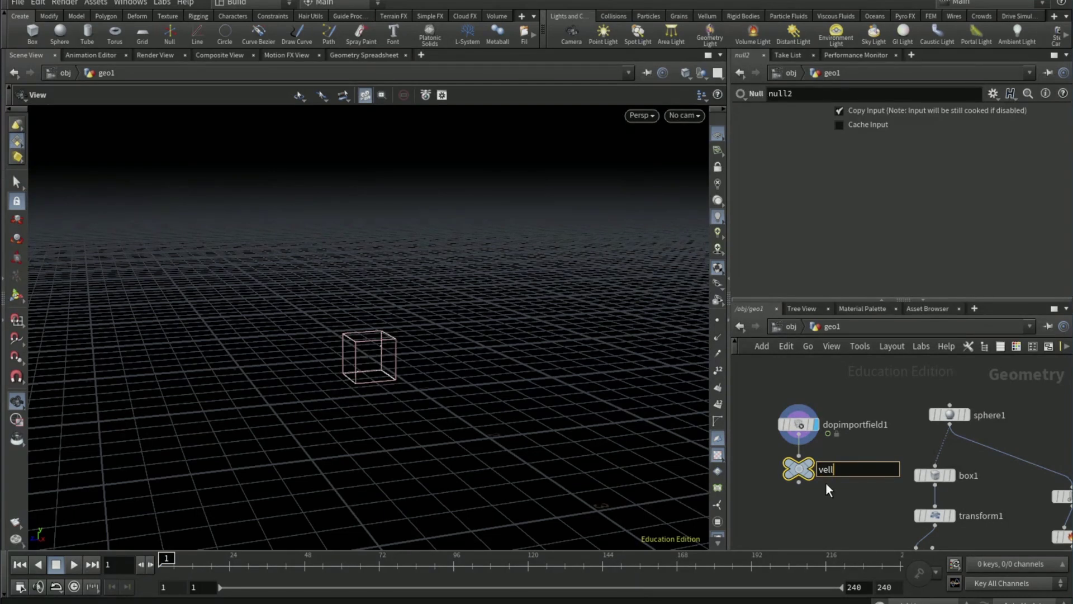
key("Return")
- Add a second Null beside pyrosource1, fed by mountain1's output, and begin renaming it
middle_click_drag(867, 484, 797, 449)
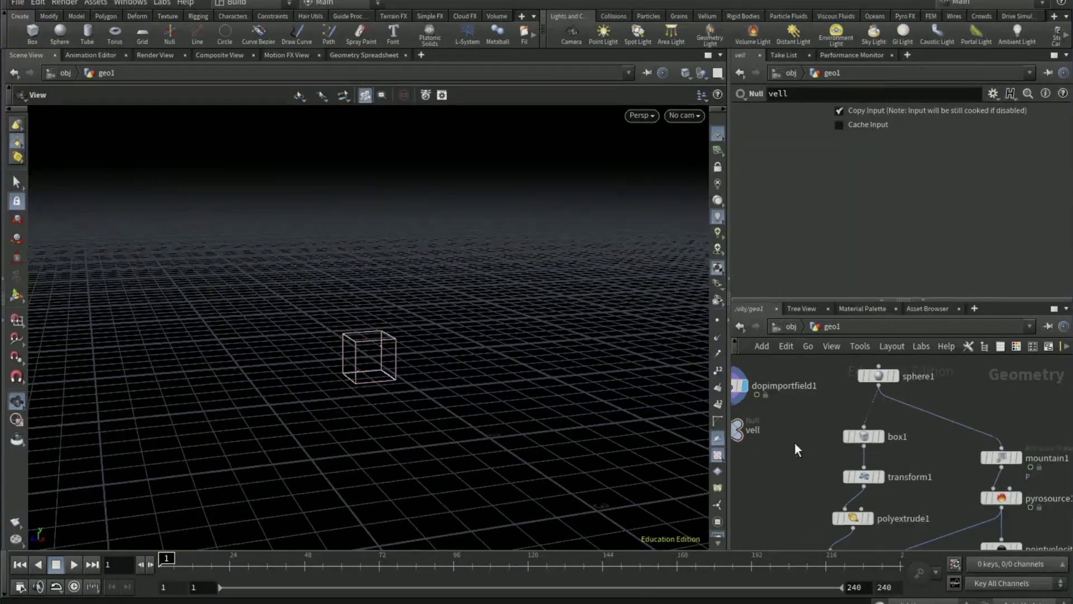
middle_click_drag(932, 464, 855, 425)
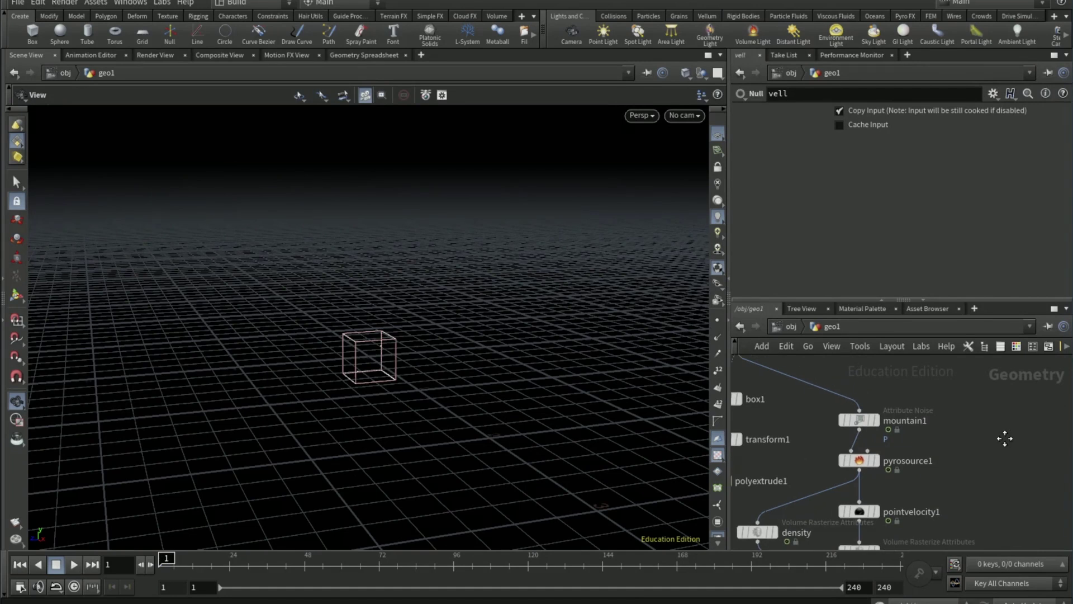
middle_click_drag(1034, 447, 983, 445)
key("Tab")
type("nul")
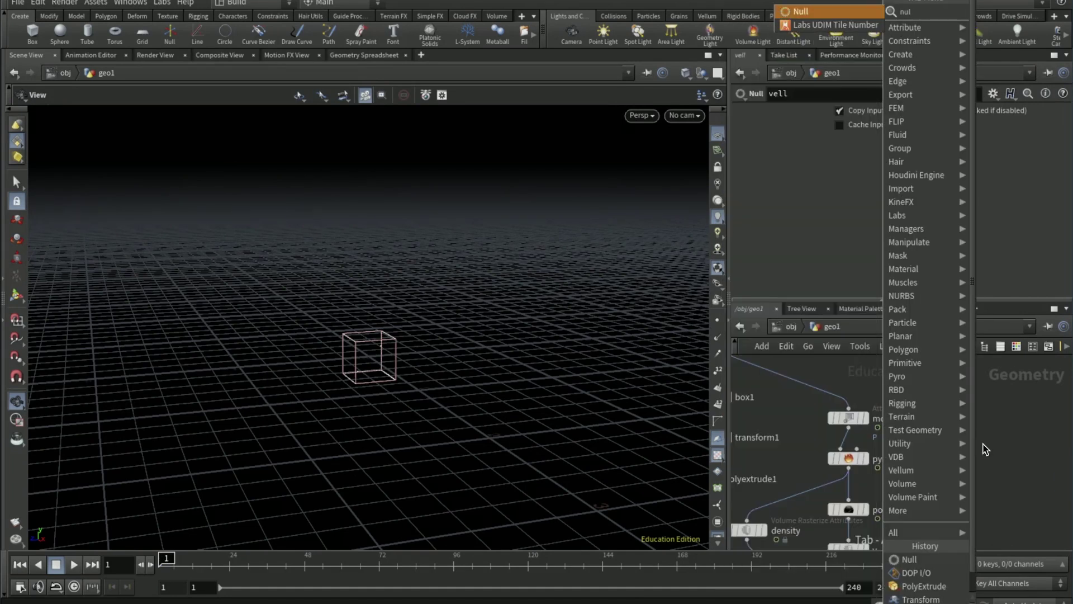
key("Return")
left_click(960, 468)
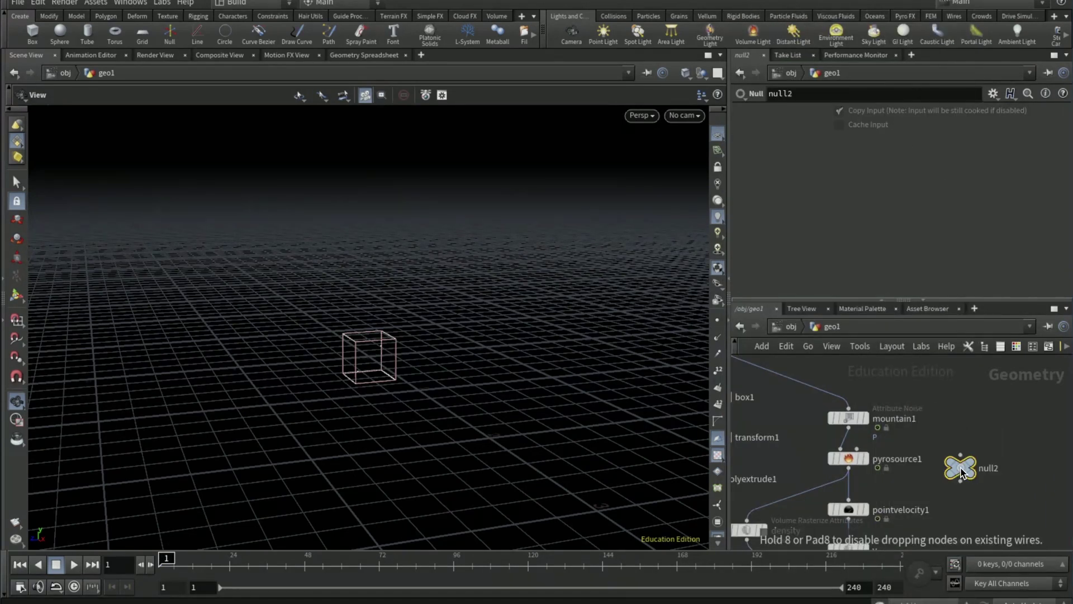
left_click(960, 455)
left_click(848, 431)
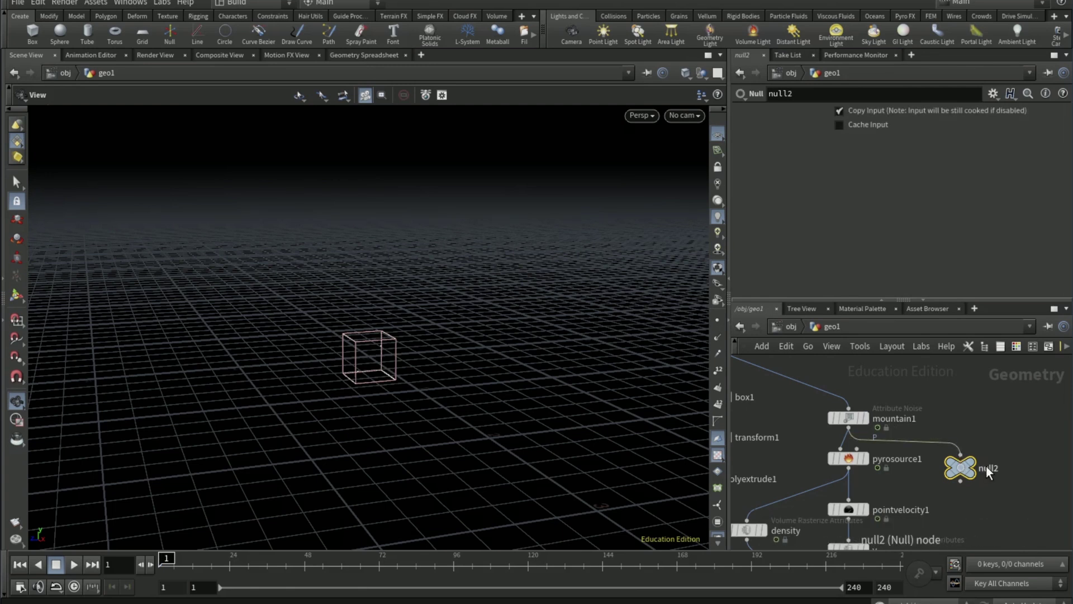
double_click(986, 466)
- Name the mountain1 null 'emitter' and return to the object level
type("em")
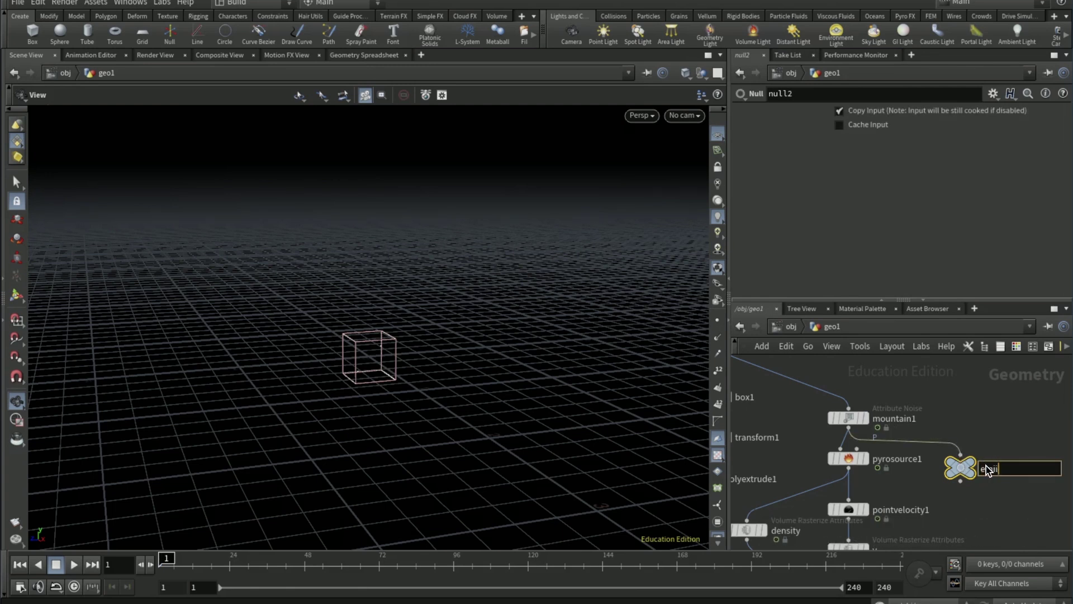
type("itter")
key("Return")
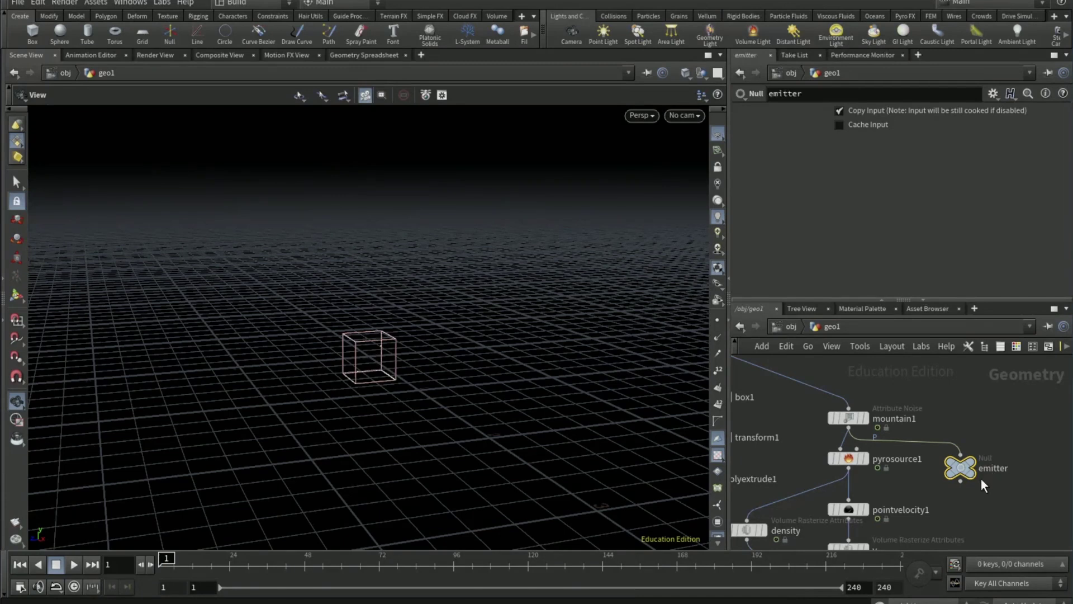
left_click(787, 327)
left_click(900, 518)
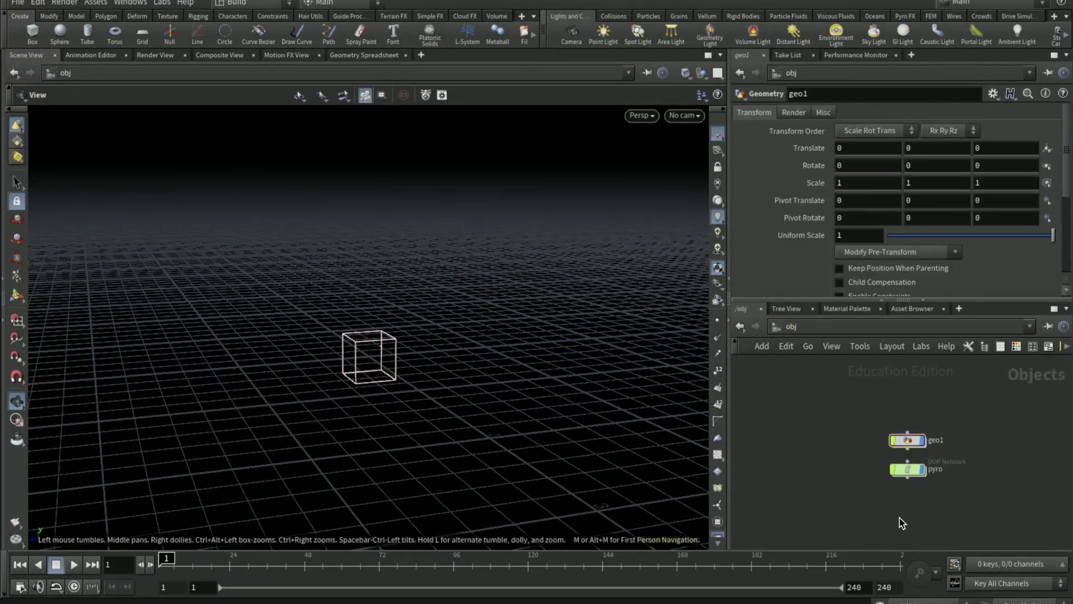
- Create a DOP Network named 'particles' at /obj and go inside it
key("Tab")
type("dop")
key("Return")
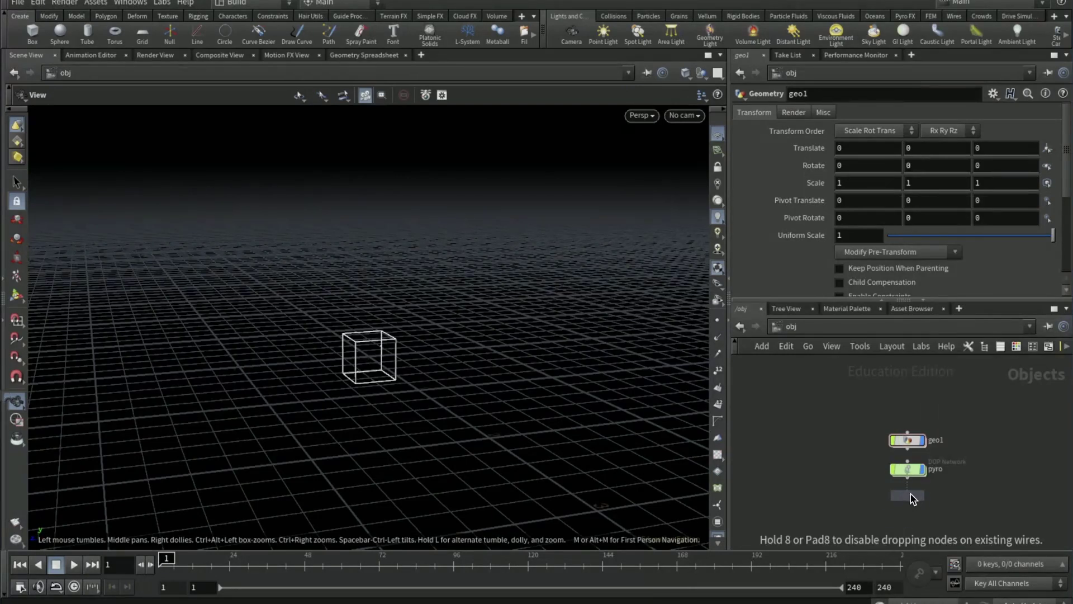
left_click(910, 494)
double_click(936, 493)
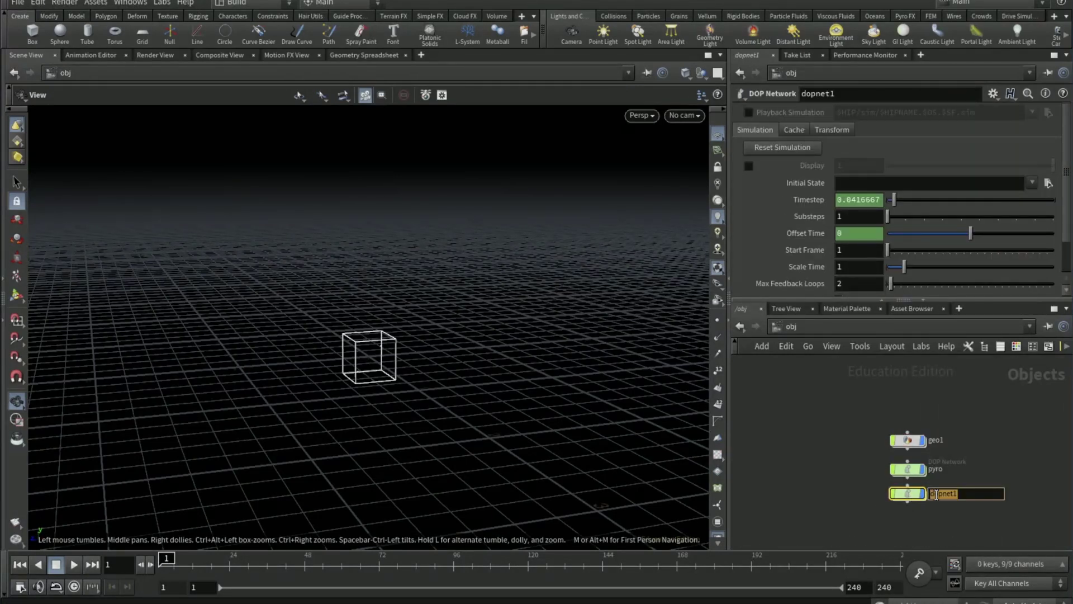
type("particles")
key("Return")
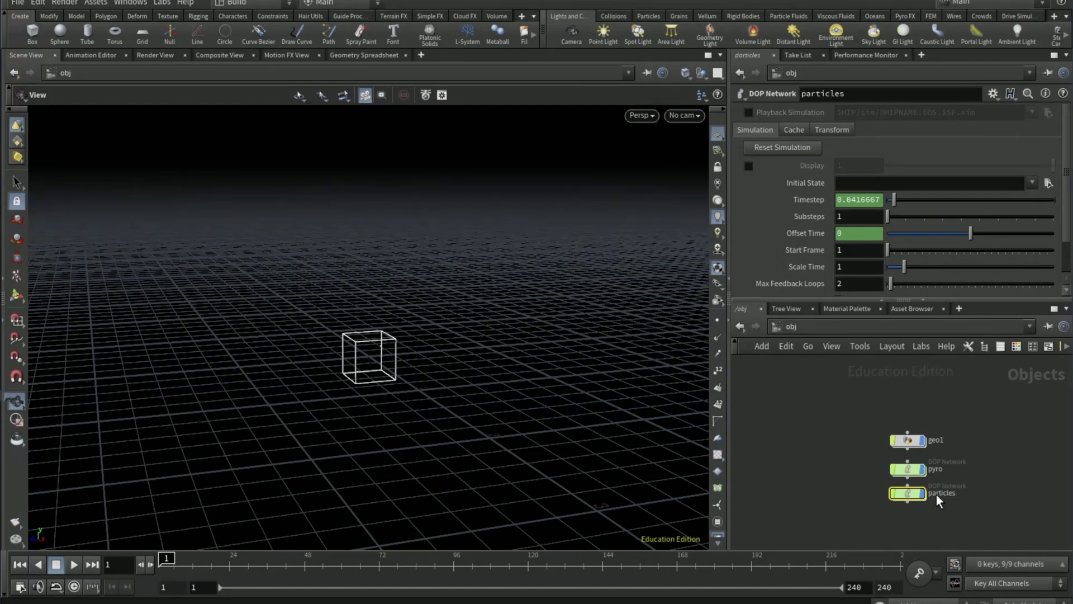
double_click(906, 492)
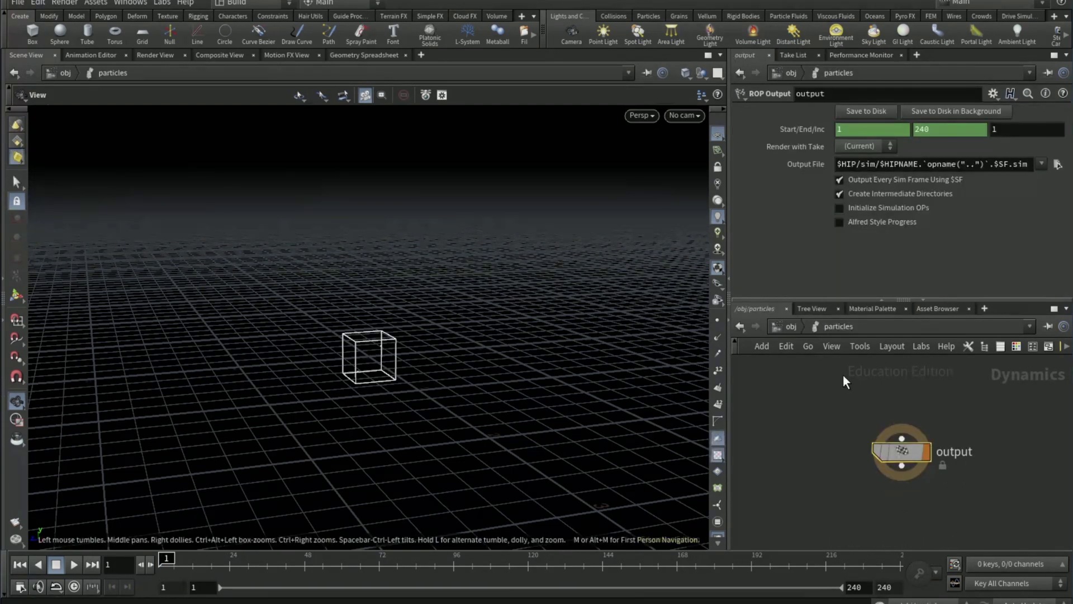
- Add a POP Solver, a POP Source and a POP Object to the particles network
key("Tab")
type("pop solve")
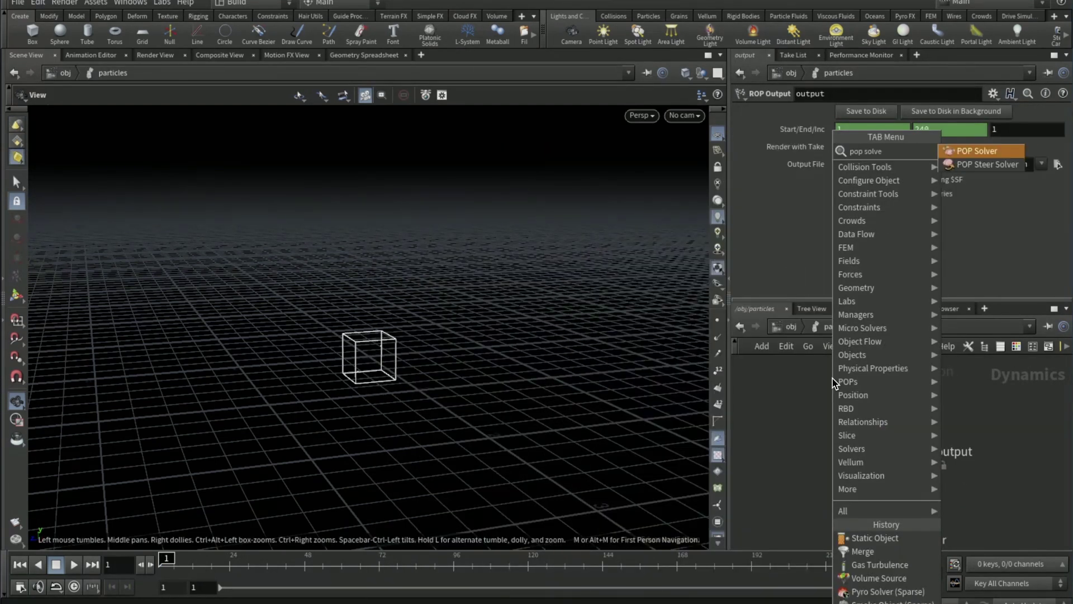
key("Return")
left_click(833, 377)
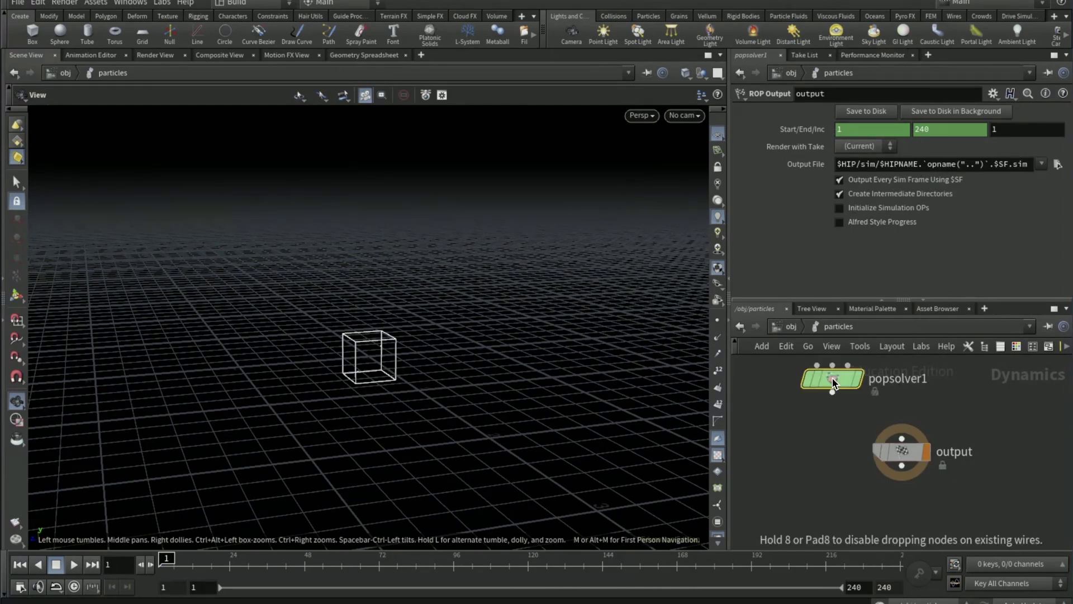
key("Tab")
type("pop solve")
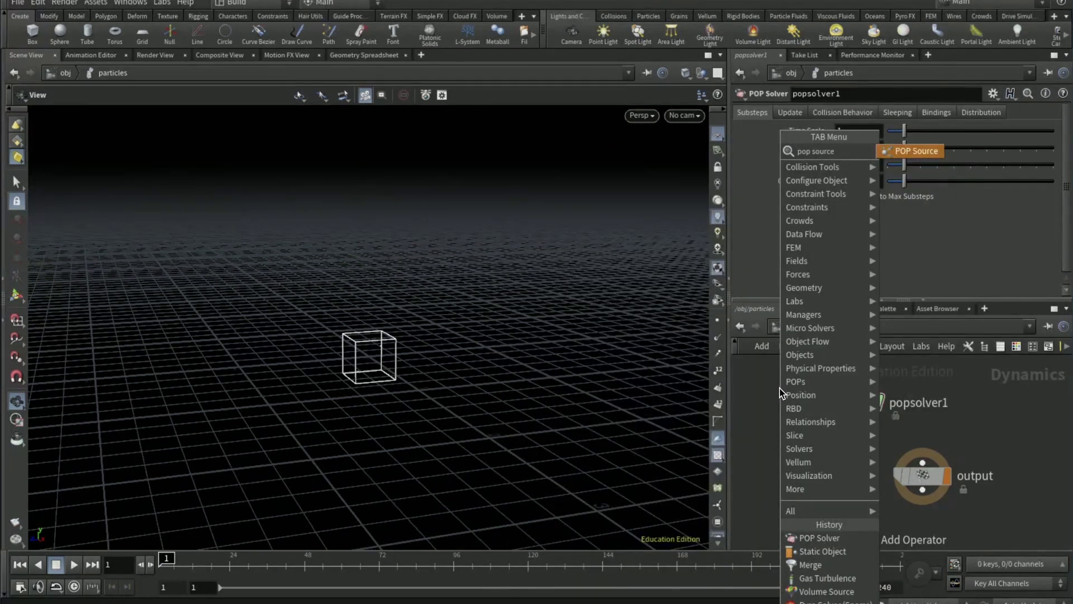
key("Return")
left_click(784, 385)
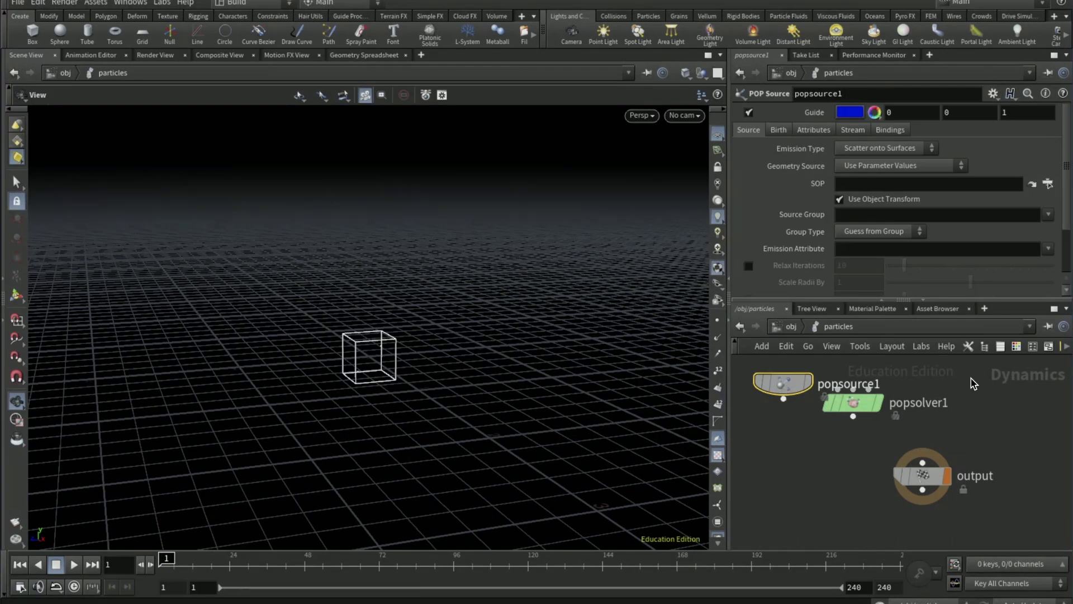
key("Tab")
type("po")
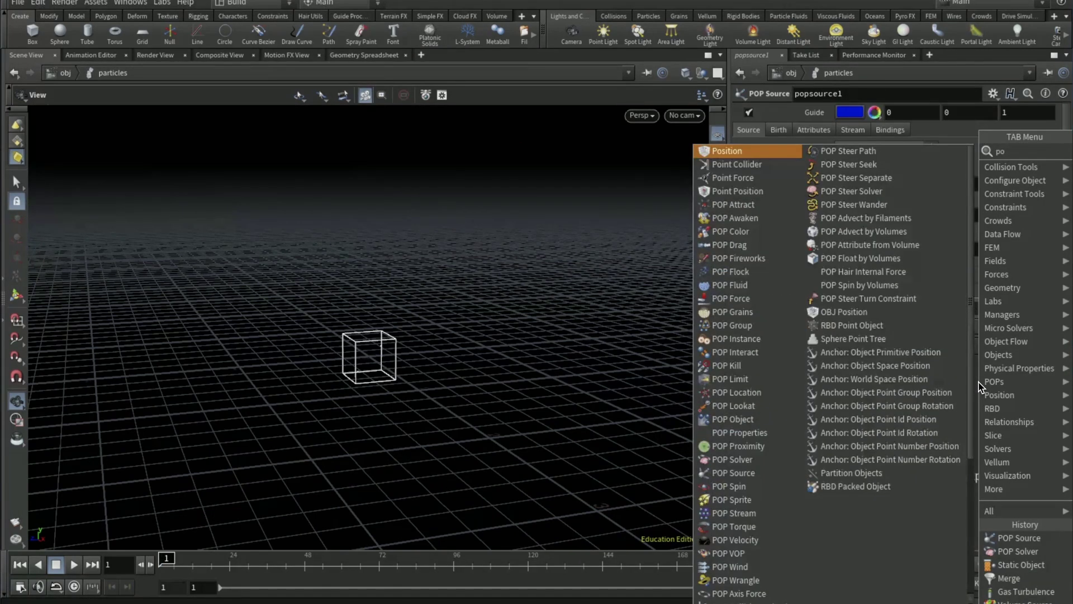
type("p object")
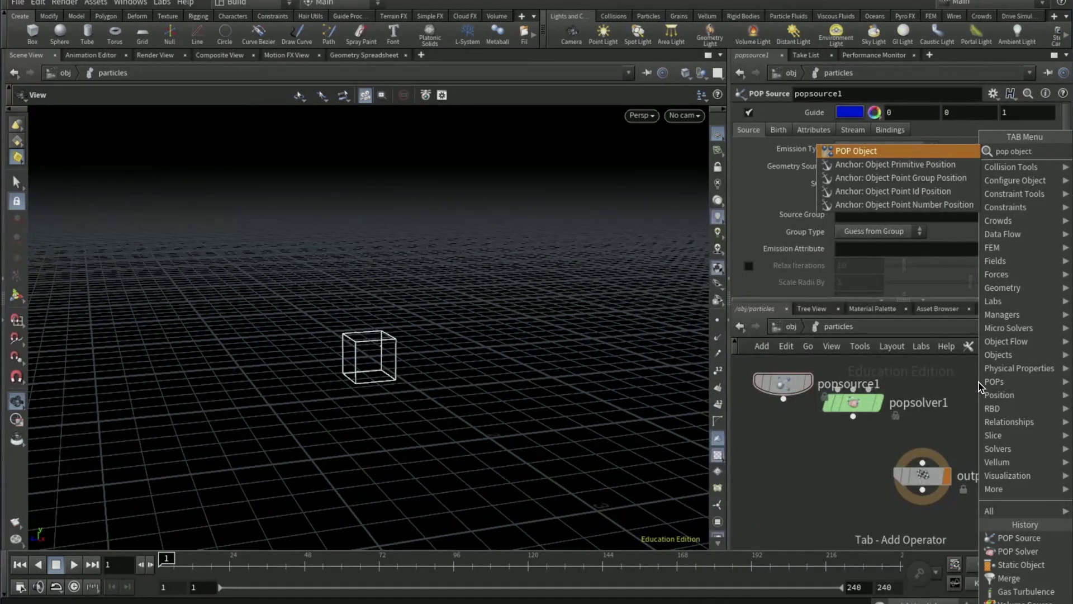
key("Return")
left_click(979, 385)
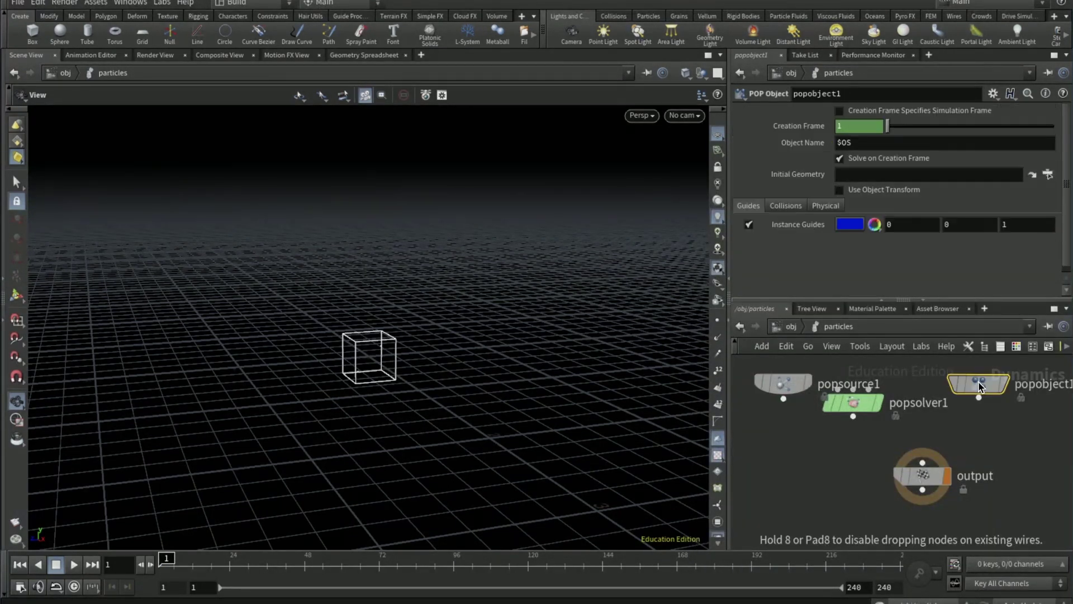
- Wire popobject1 into popsolver1's first input and popsource1 into its third, then select popsource1
left_click(978, 398)
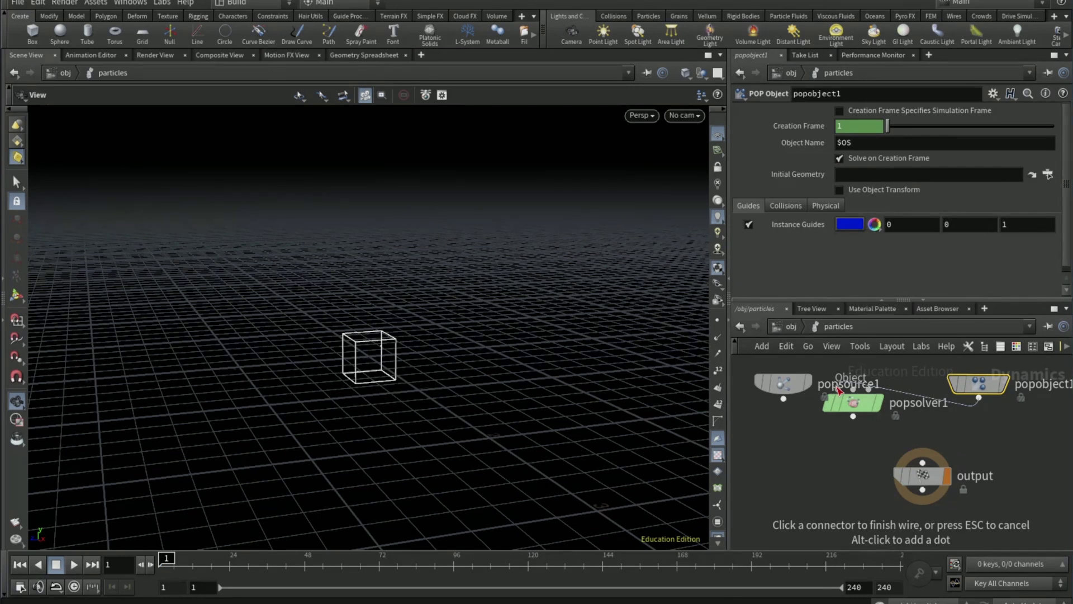
left_click(838, 390)
left_click_drag(853, 402, 879, 441)
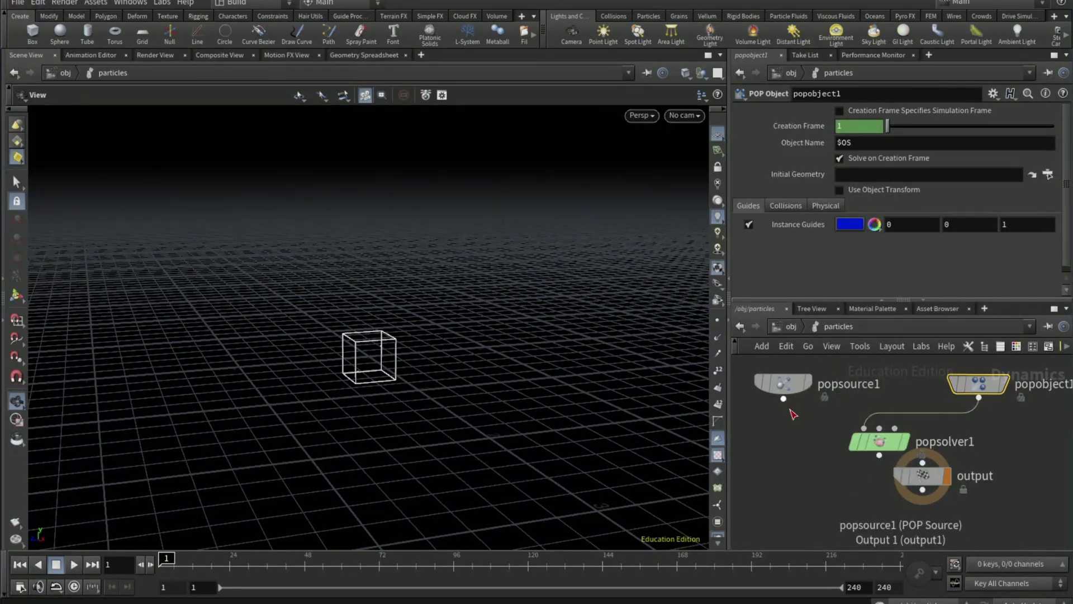
left_click(783, 398)
left_click(895, 428)
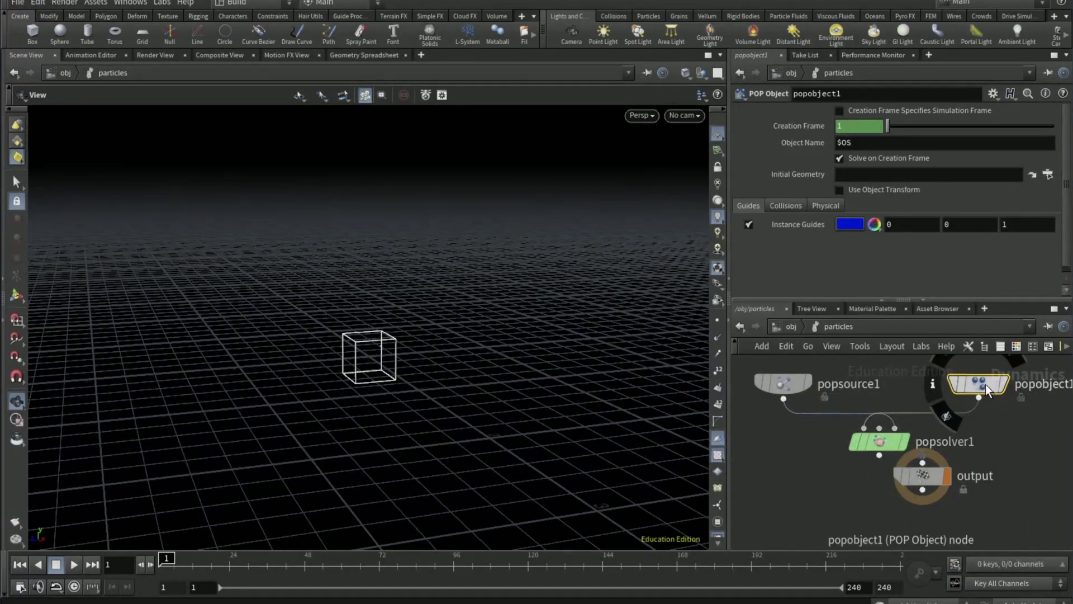
left_click_drag(984, 384, 775, 404)
mouse_move(896, 471)
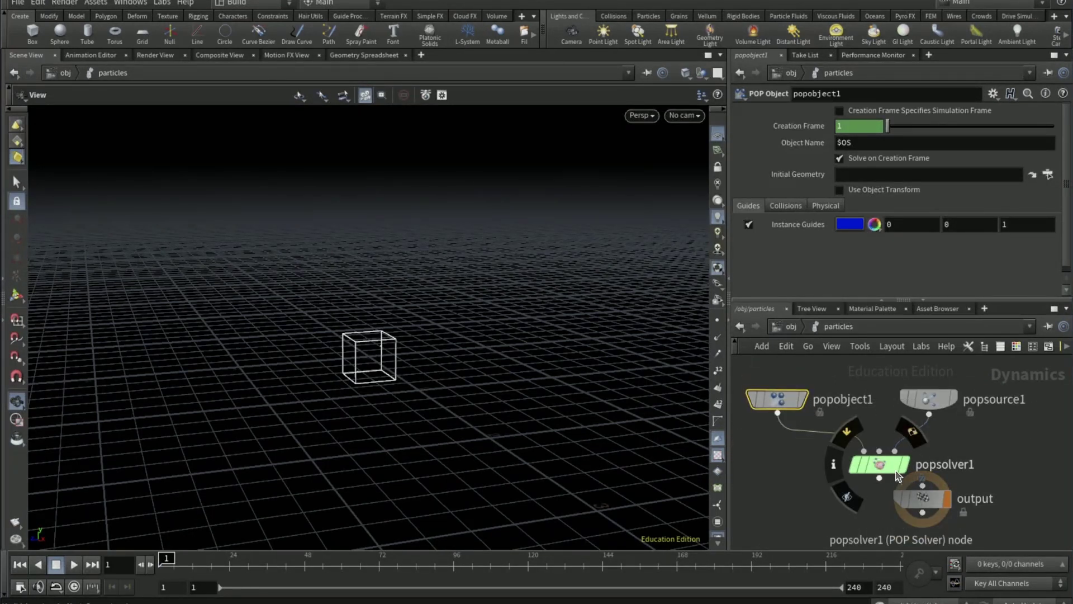
left_click(937, 401)
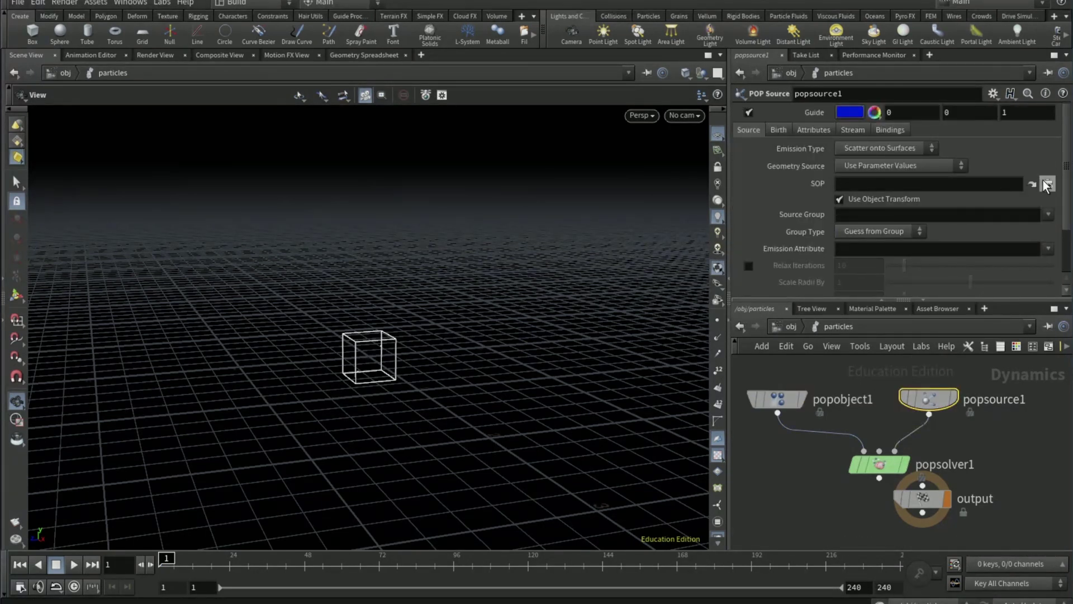
- Set popsource1's emission geometry to the emitter null and turn off the guide display
left_click(1047, 184)
scroll(972, 129, "down", 1)
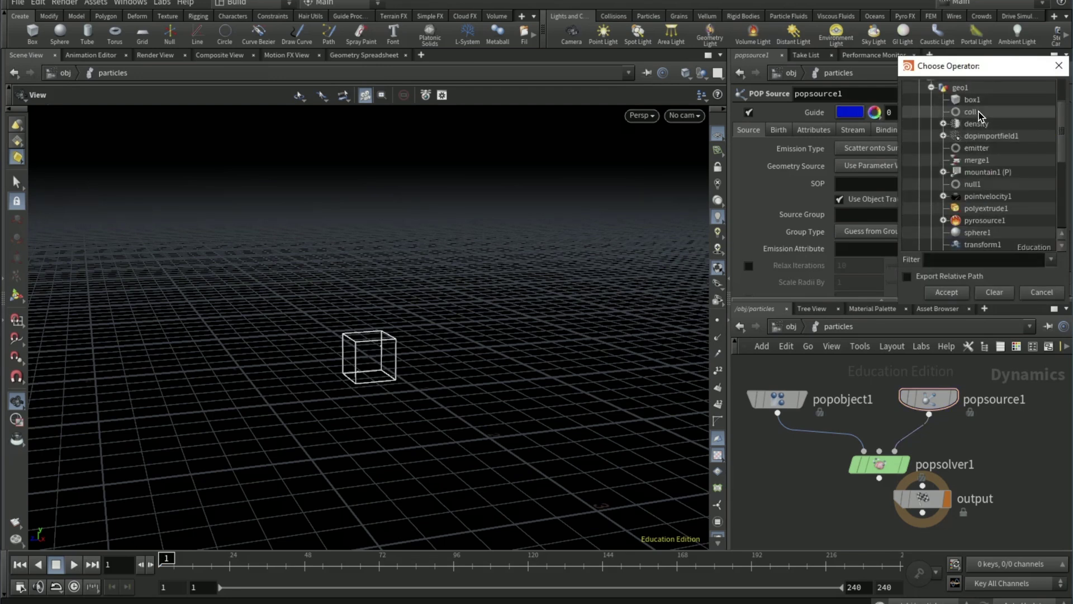
left_click(974, 147)
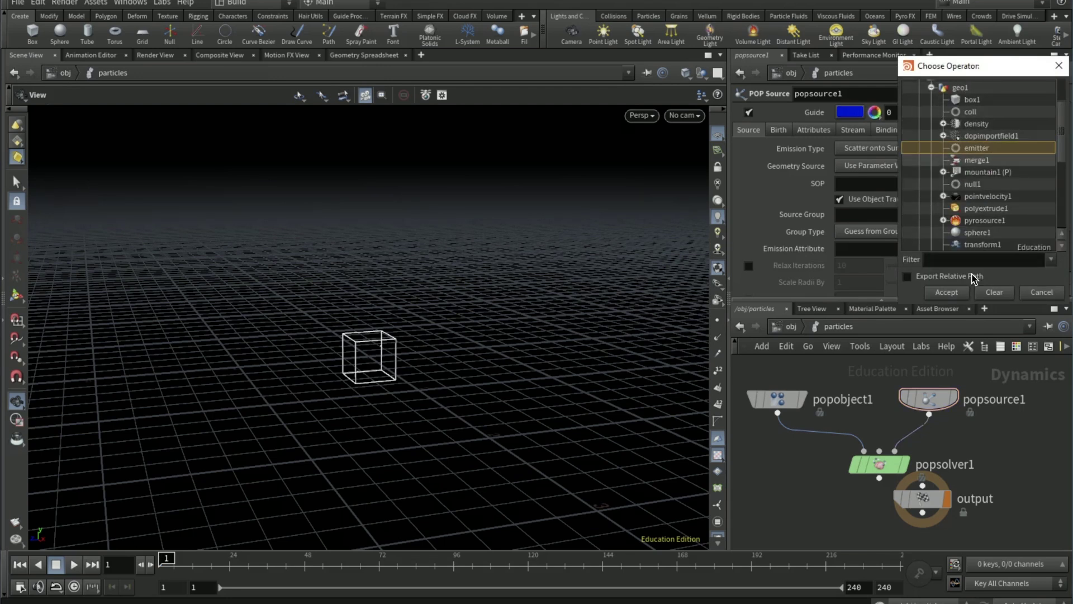
left_click(946, 292)
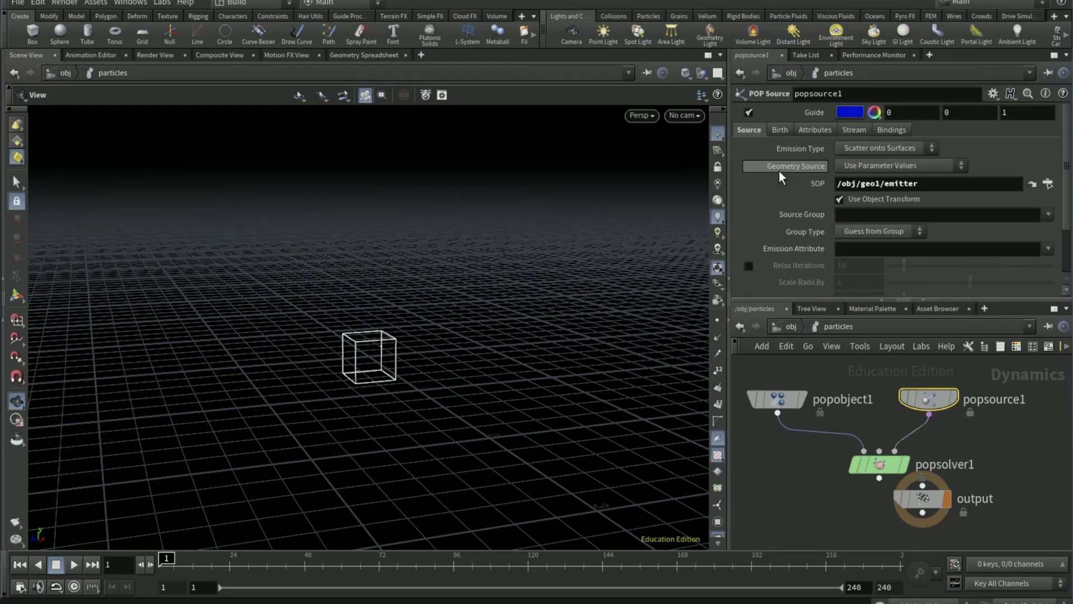
left_click(748, 113)
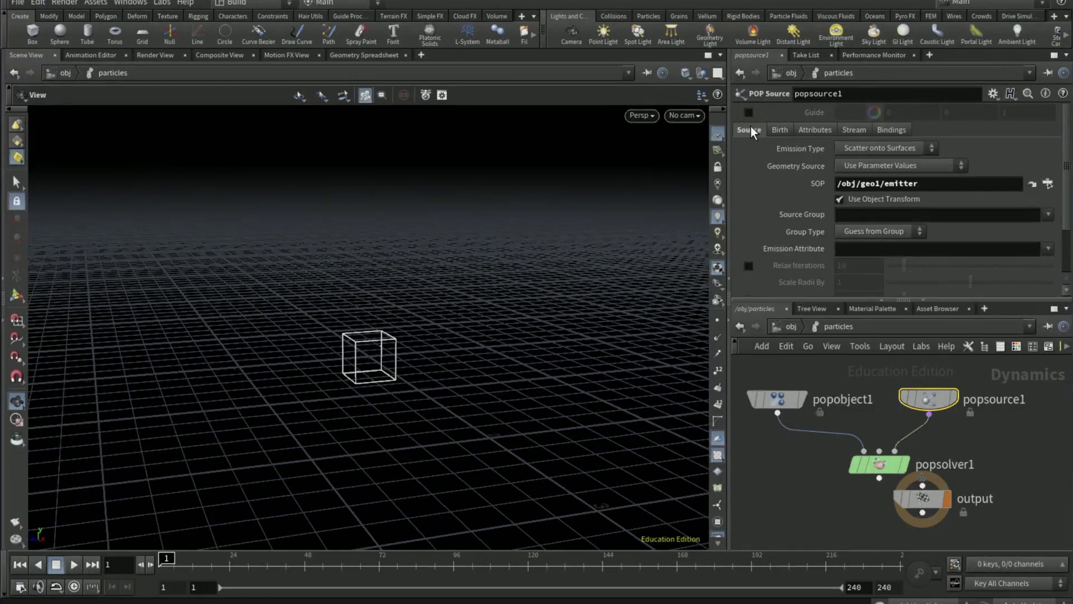
- Set Const. Activation 0, Const. Birth Rate 0 and Impulse Count 1000, then play
left_click(780, 130)
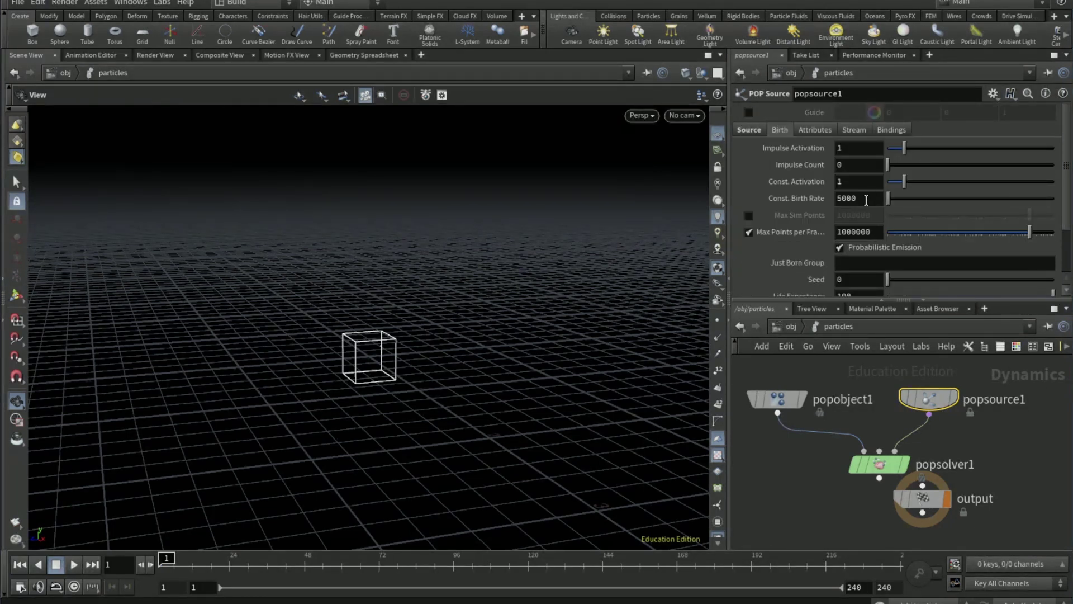
left_click(858, 182)
type("0")
key("Return")
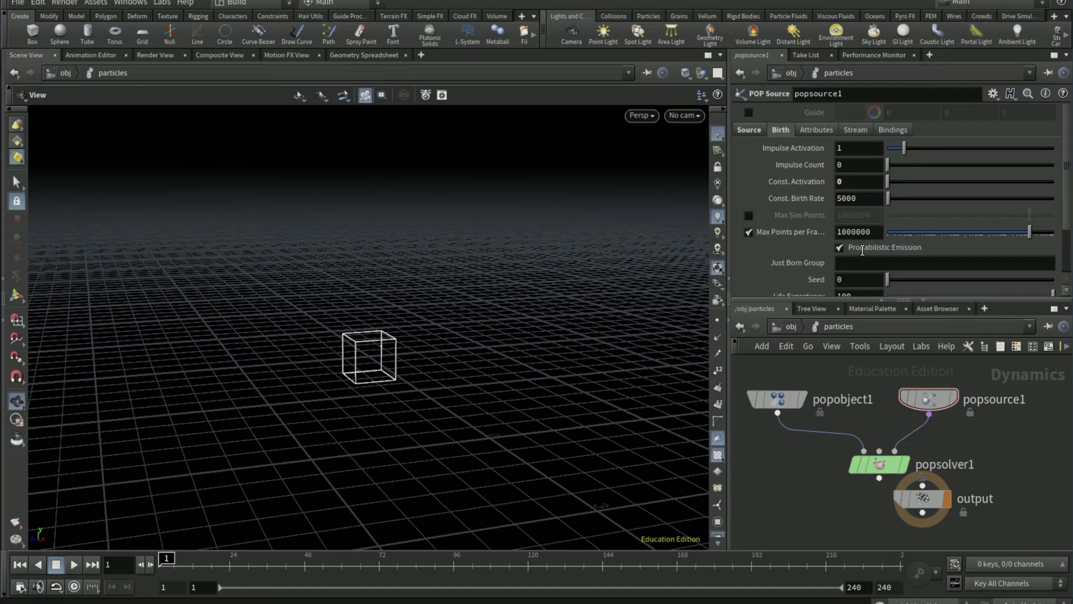
left_click(846, 164)
type("1")
key("Return")
left_click(854, 199)
type("0")
key("Return")
left_click(850, 163)
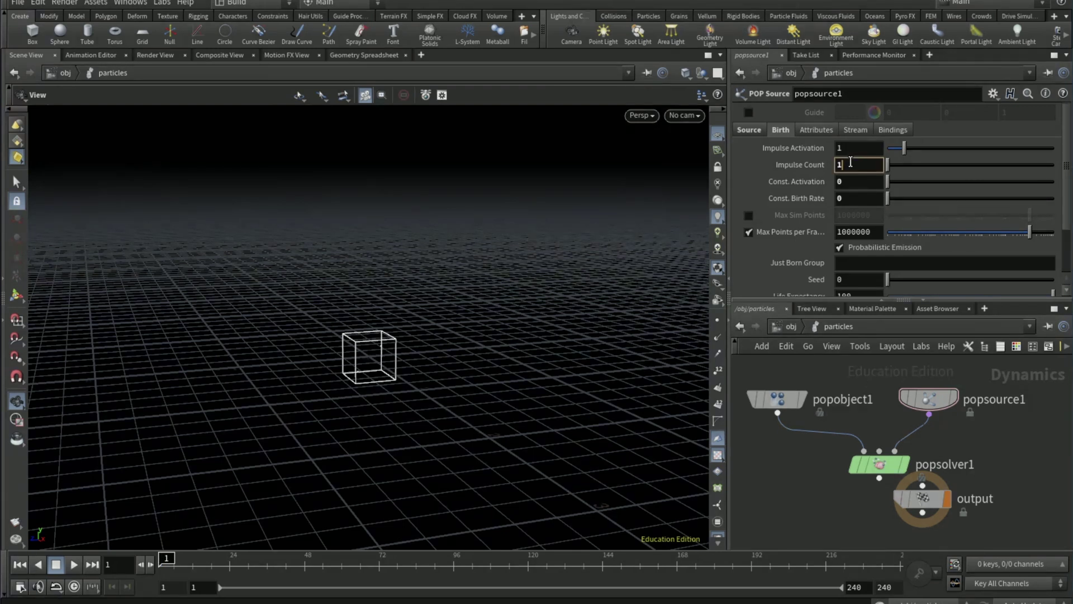
type("1000")
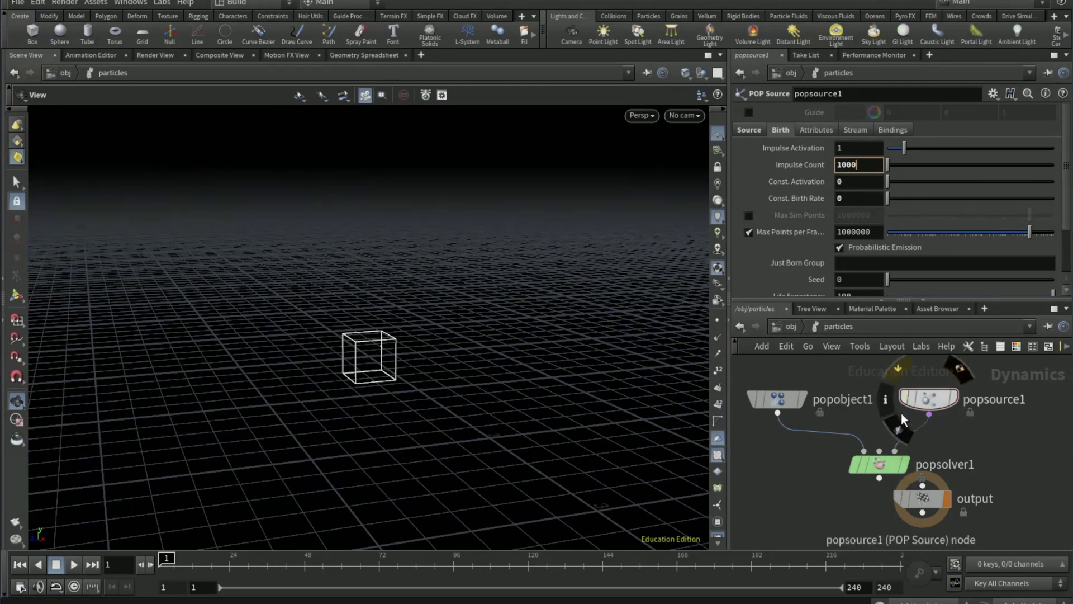
left_click(73, 563)
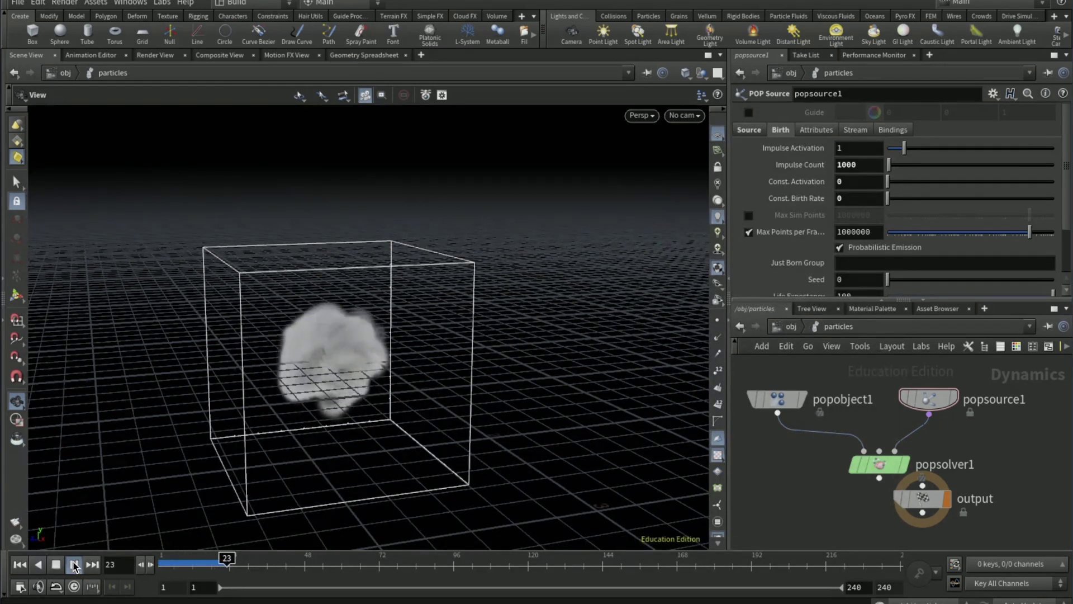
- Add a POP Advect by Volumes into popsolver1 and wire popsolver1 to the output node
left_click(56, 564)
middle_click_drag(875, 416, 886, 463)
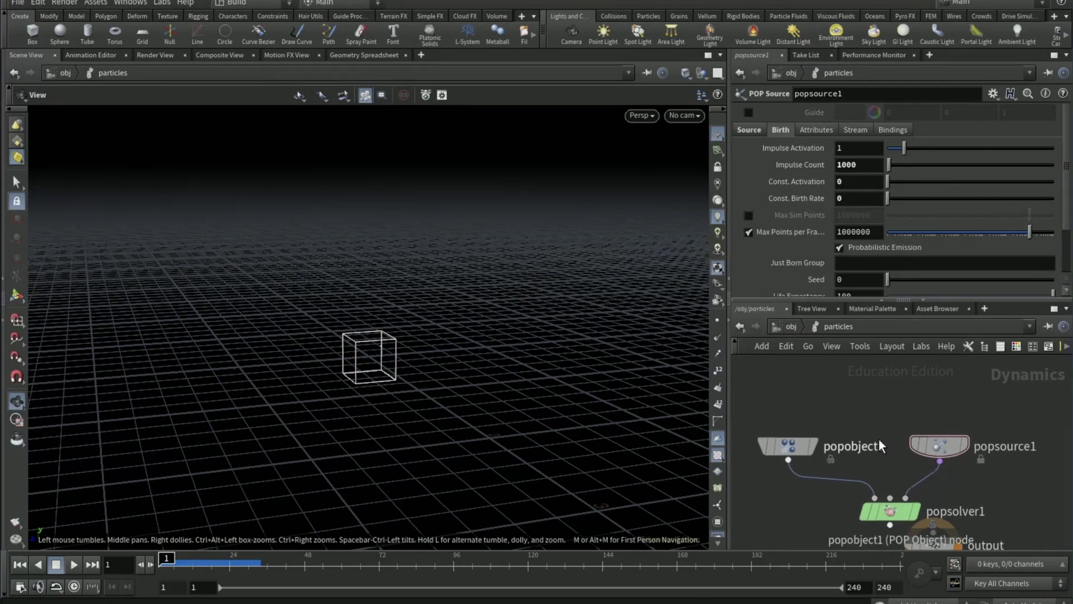
key("Tab")
type("pop")
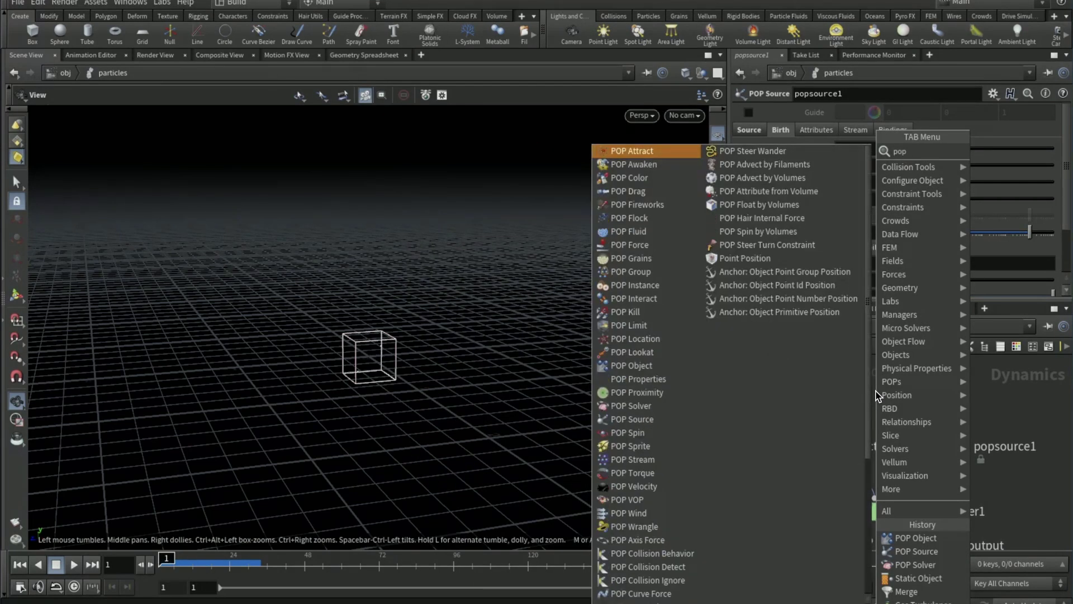
type(" ad")
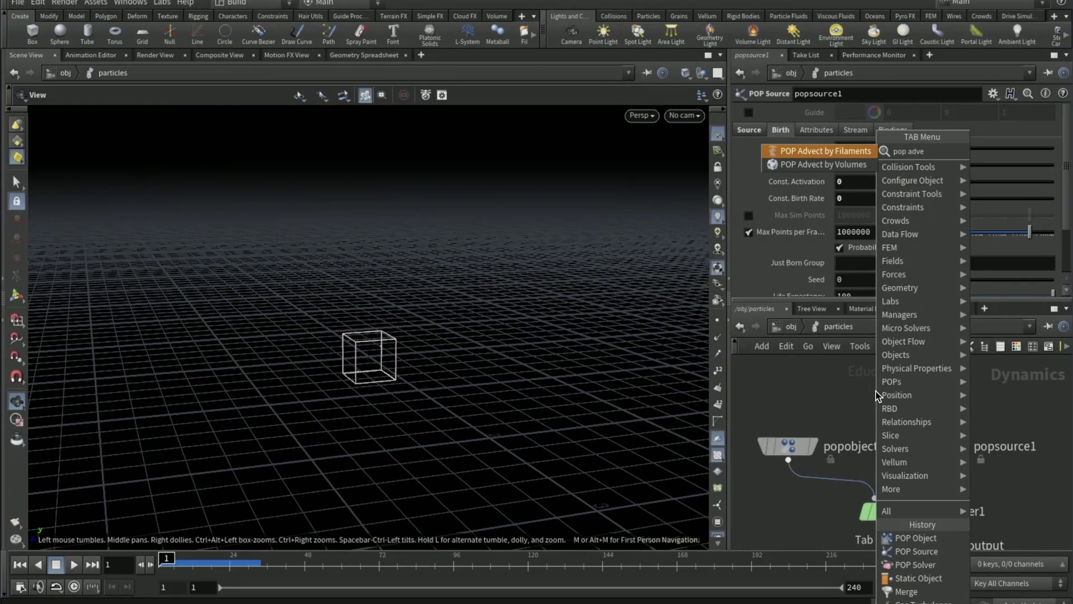
type("ve")
key("Return")
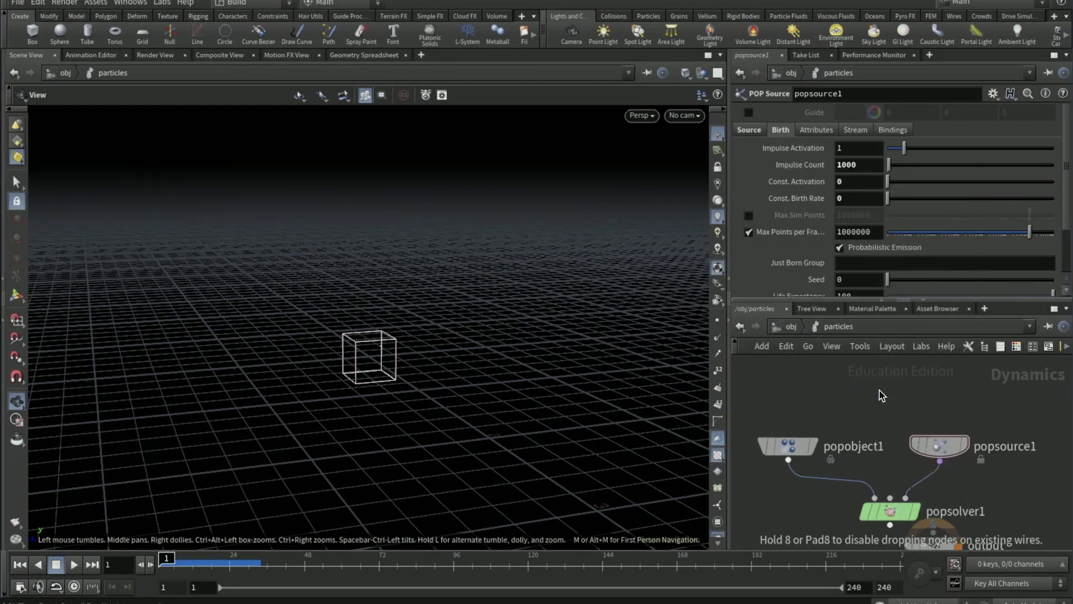
left_click(912, 422)
left_click(878, 405)
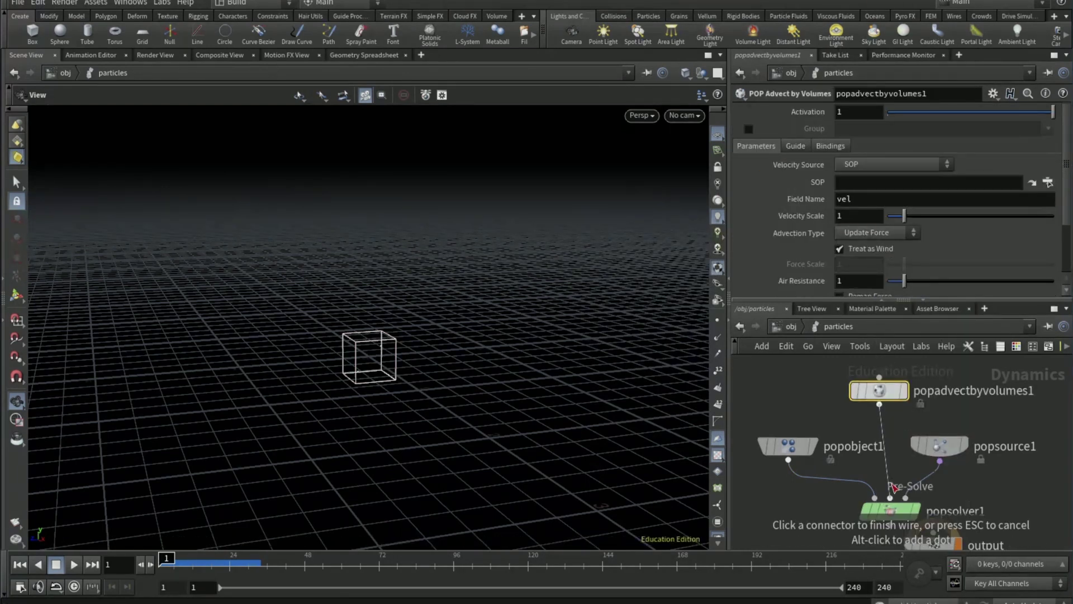
left_click(890, 498)
left_click(889, 497)
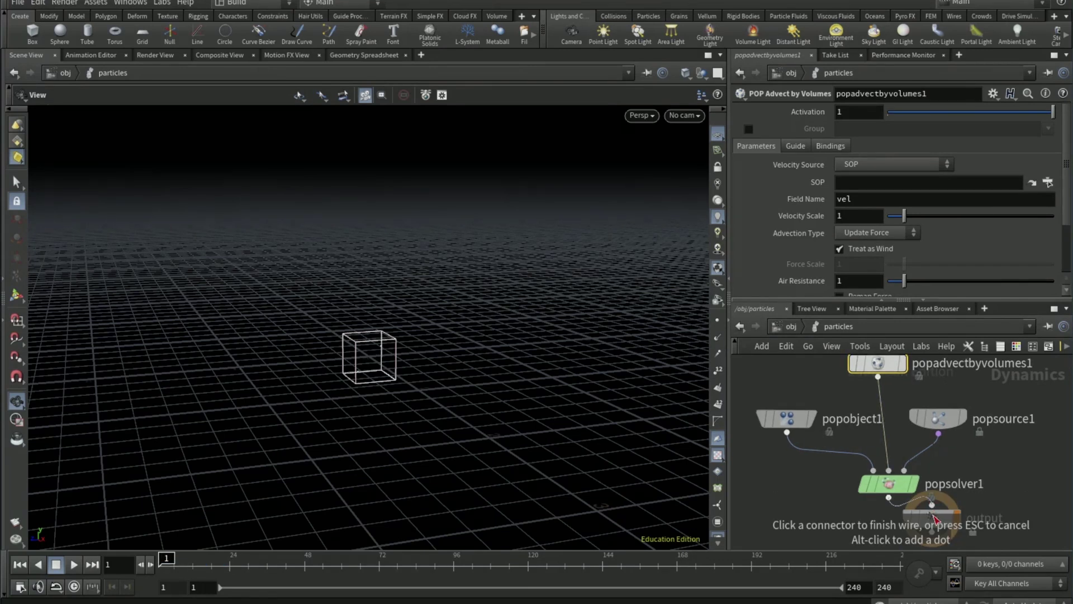
left_click(931, 523)
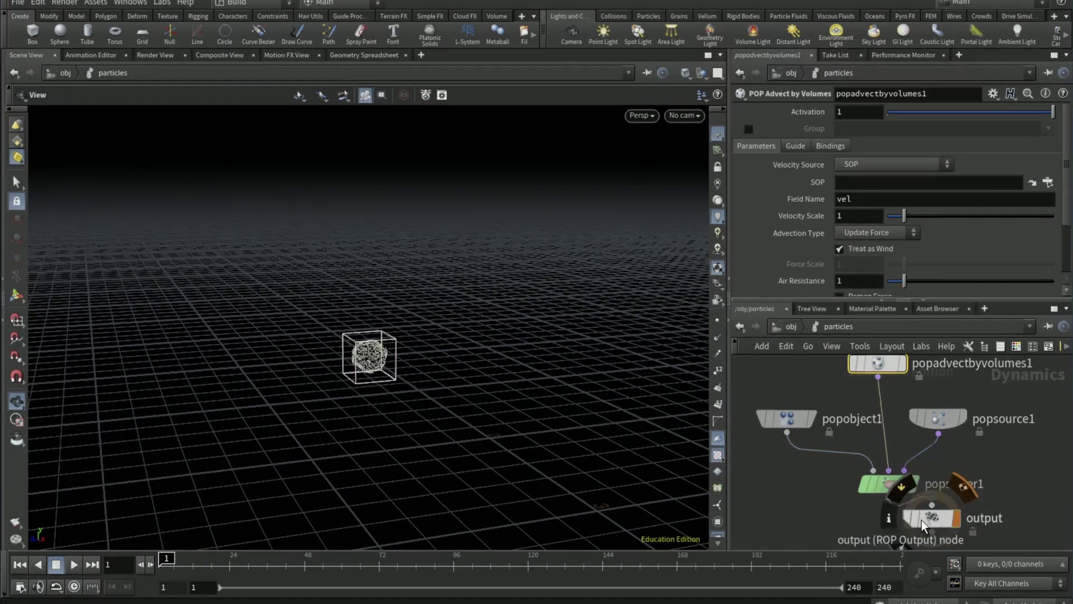
left_click_drag(913, 537, 888, 552)
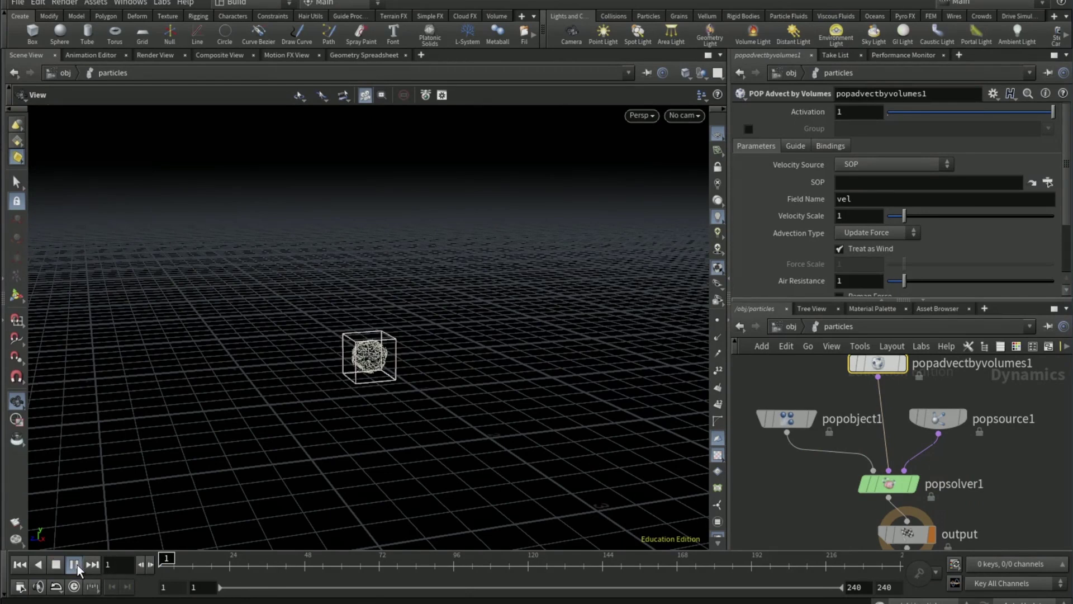
- Preview the simulation to frame 28, then hide the pyro smoke at object level
left_click(74, 564)
left_click(77, 564)
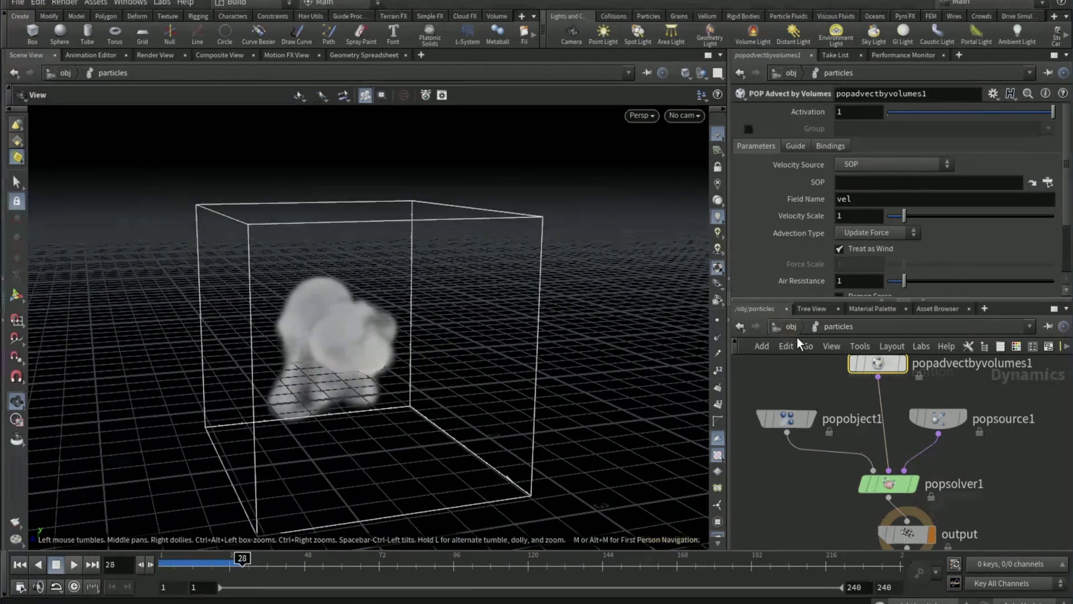
left_click(790, 326)
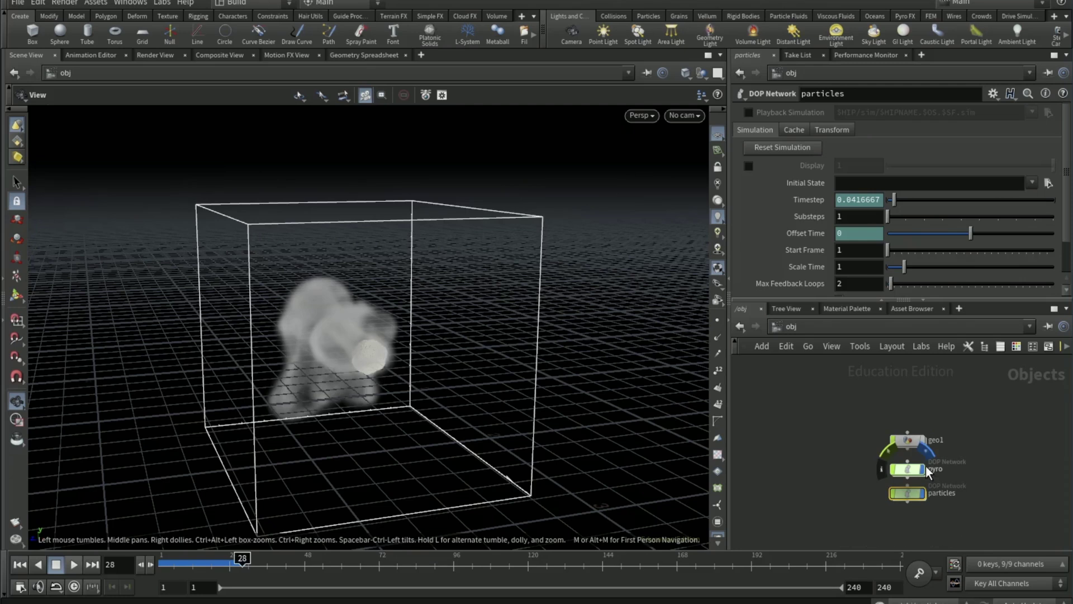
left_click(926, 466)
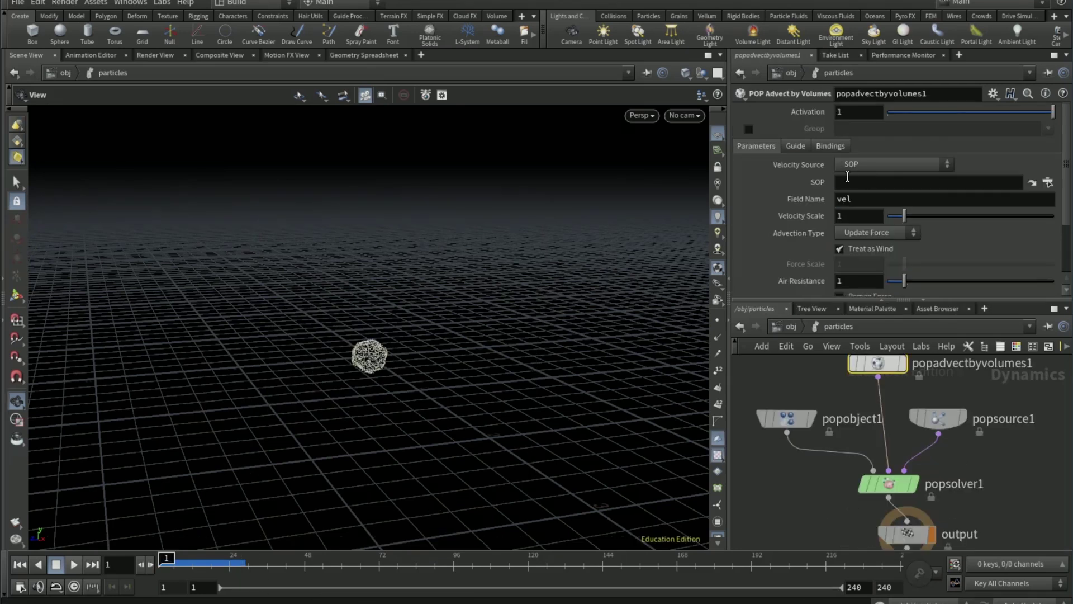
- Set the advection velocity source to /obj/geo1/vell and turn off Treat as Wind
left_click(1047, 183)
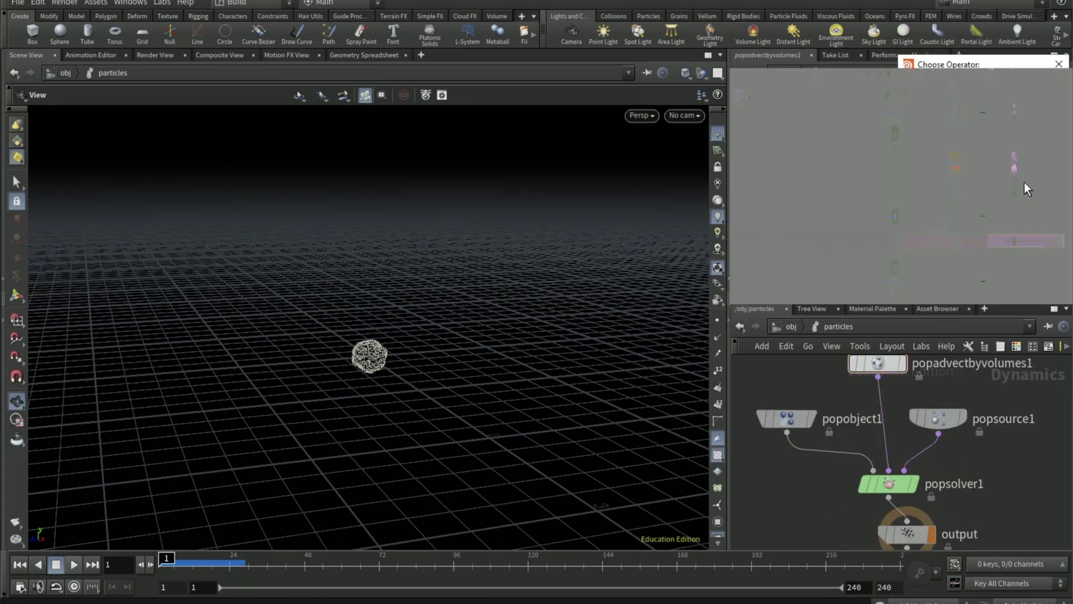
left_click(983, 216)
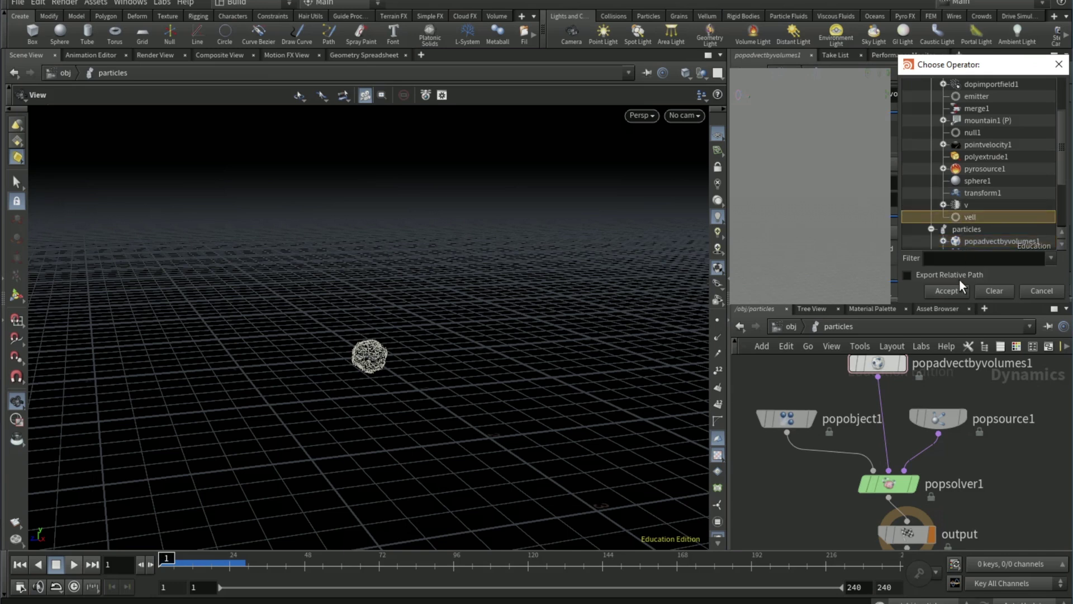
left_click(946, 291)
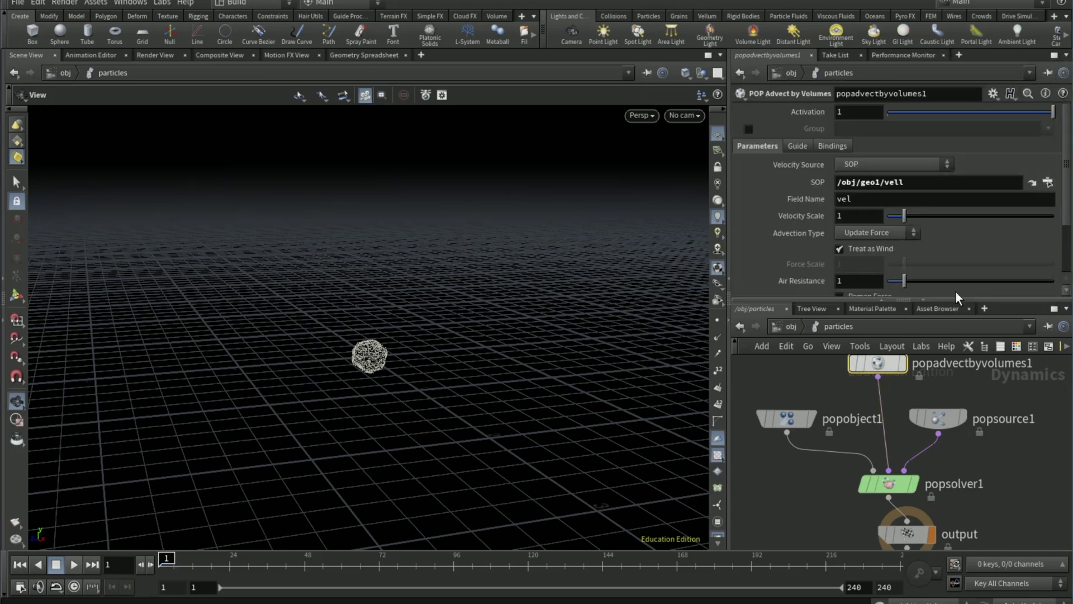
left_click(839, 249)
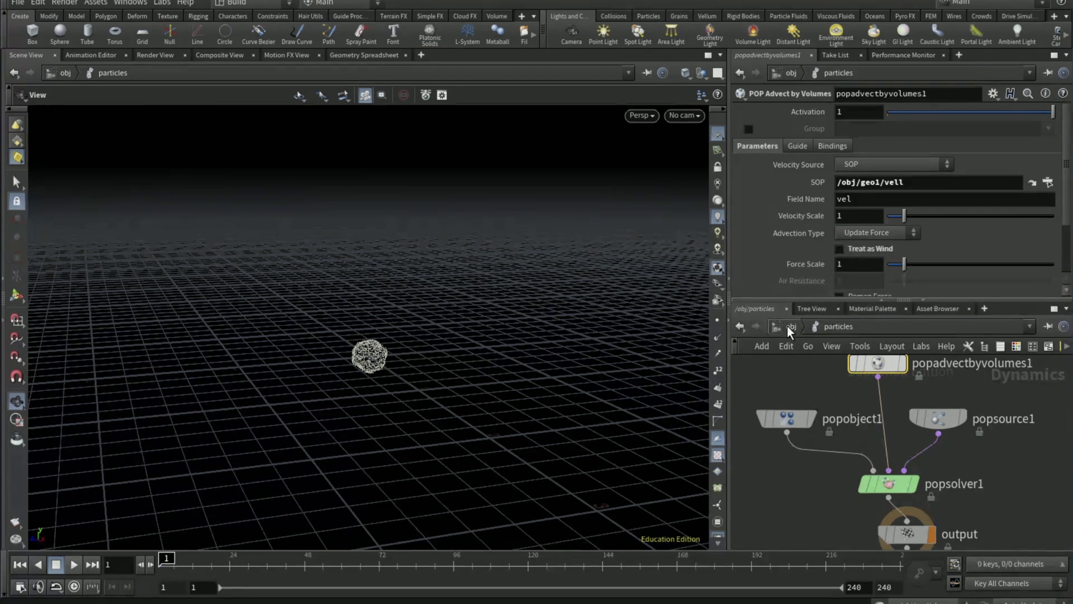
- Enter the pyro DOP network and select staticobject1 together with merge1
left_click(788, 326)
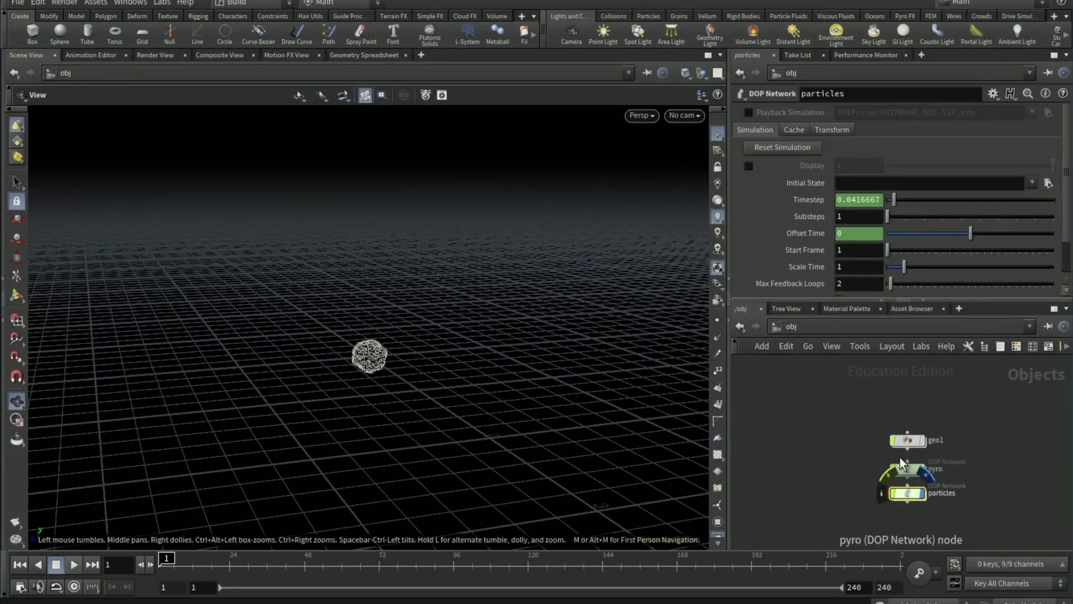
double_click(911, 472)
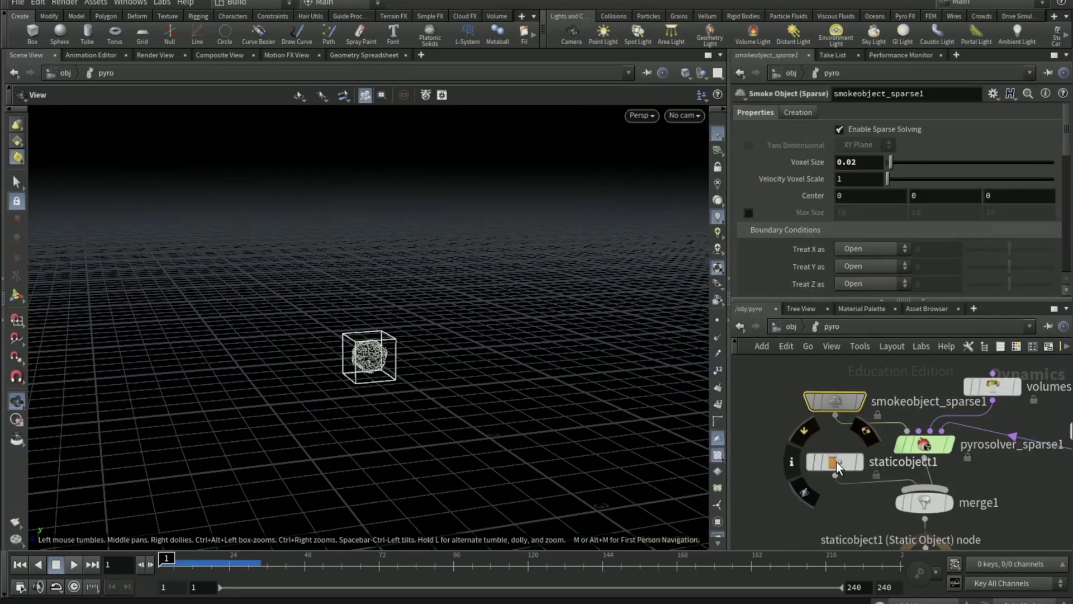
left_click(858, 467)
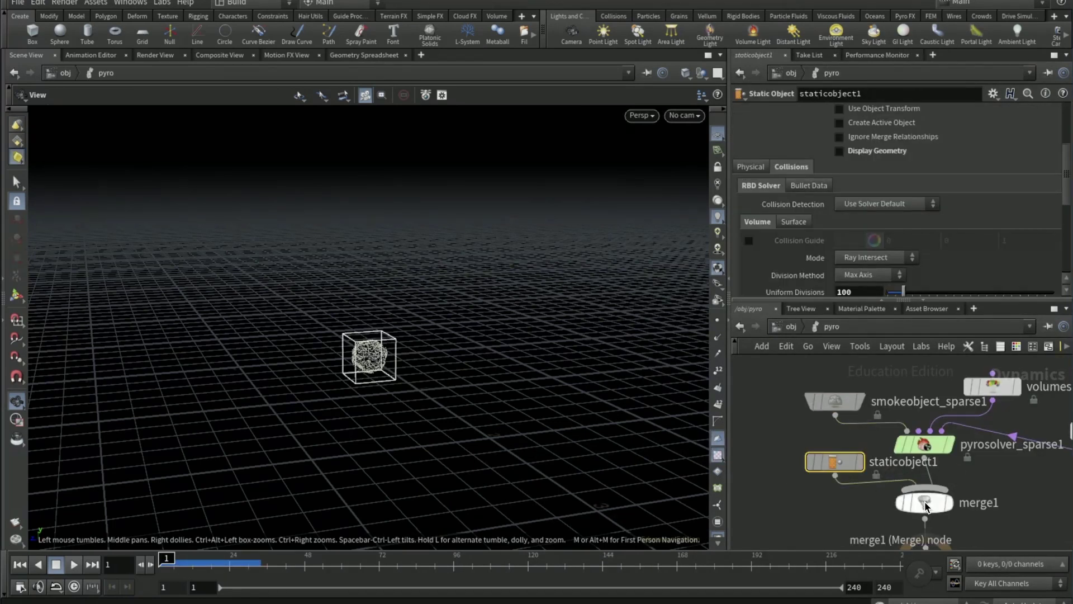
left_click(925, 506, "shift")
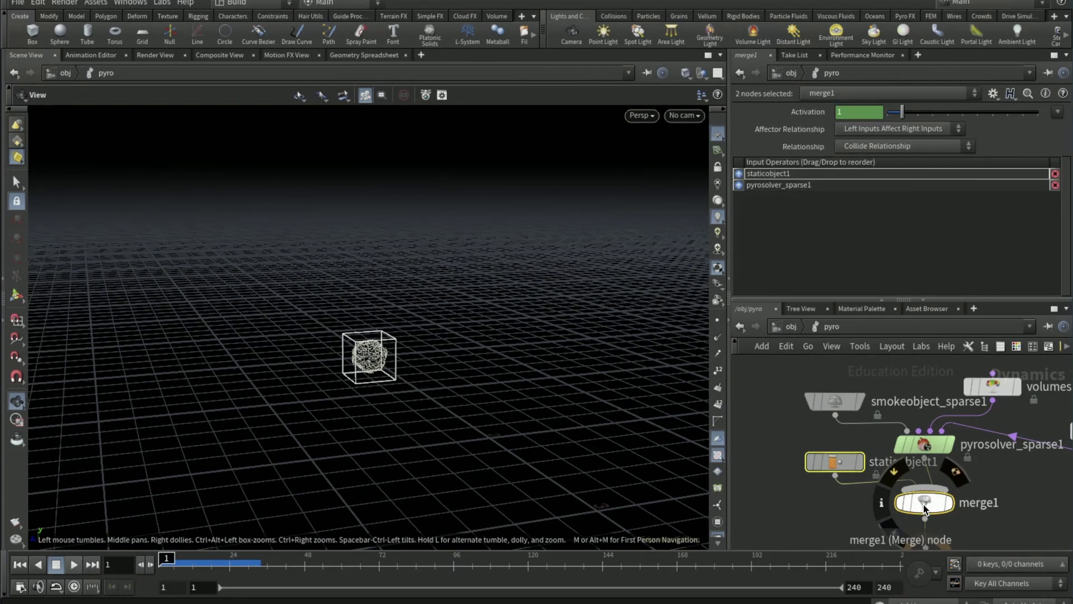
left_click(835, 461)
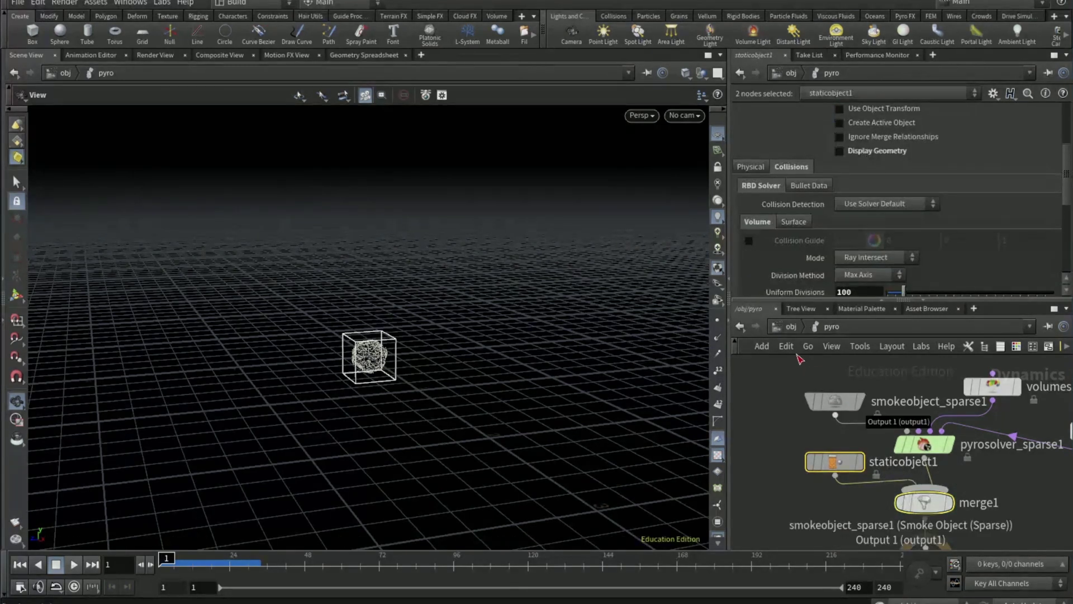
- Paste the copied staticobject1 and merge1 nodes into the particles network
key("u")
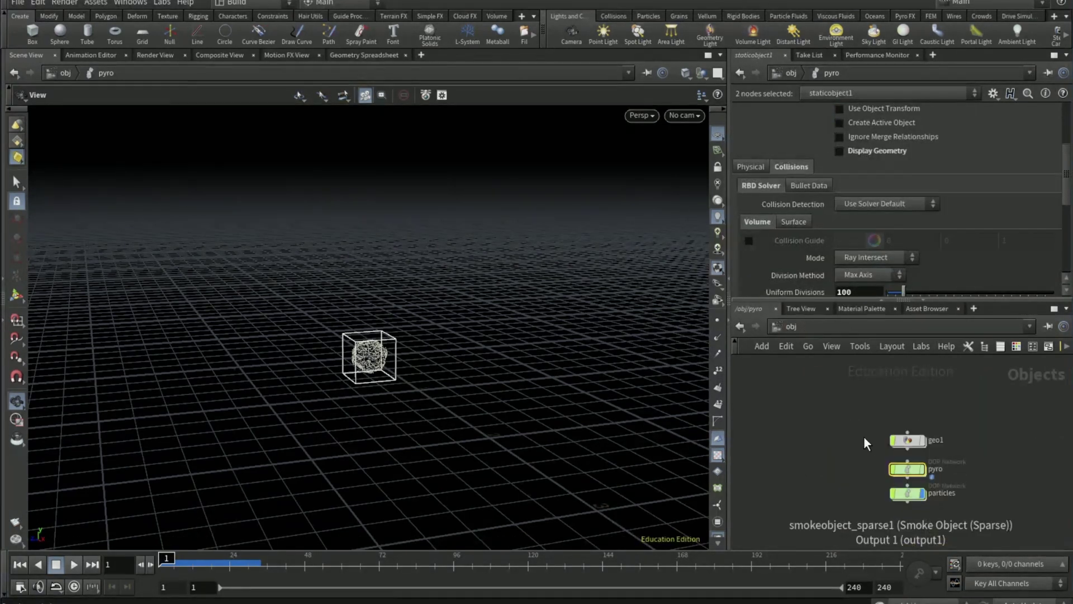
double_click(907, 493)
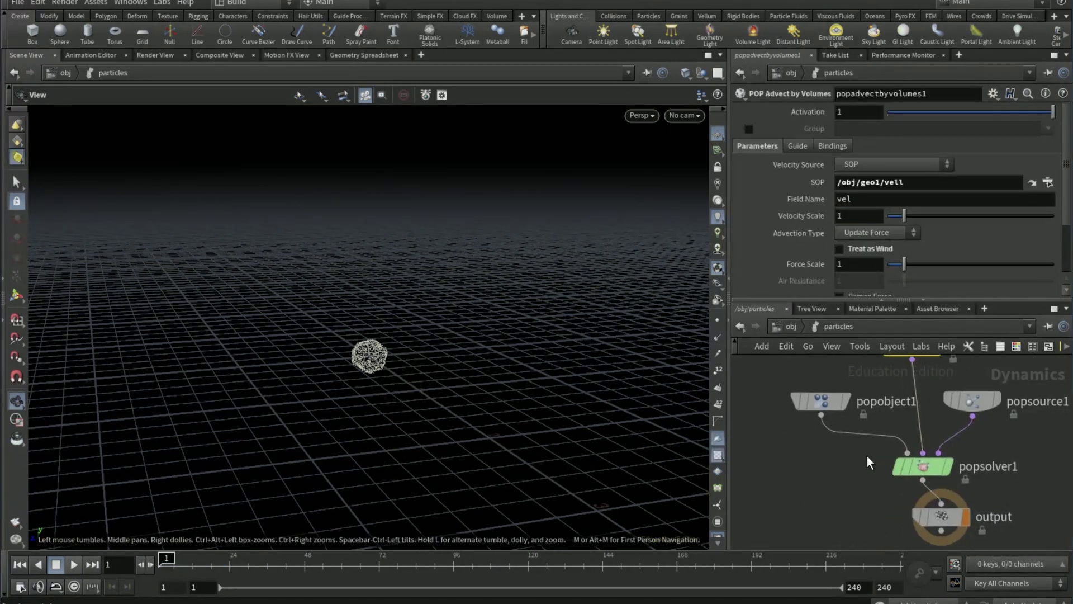
key("ctrl+v")
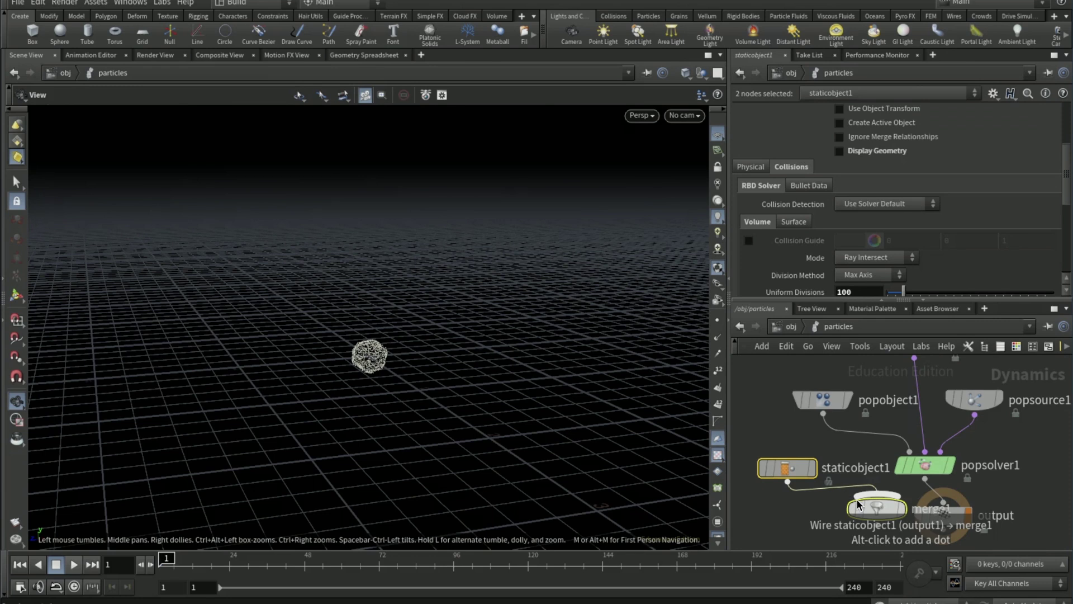
double_click(859, 468)
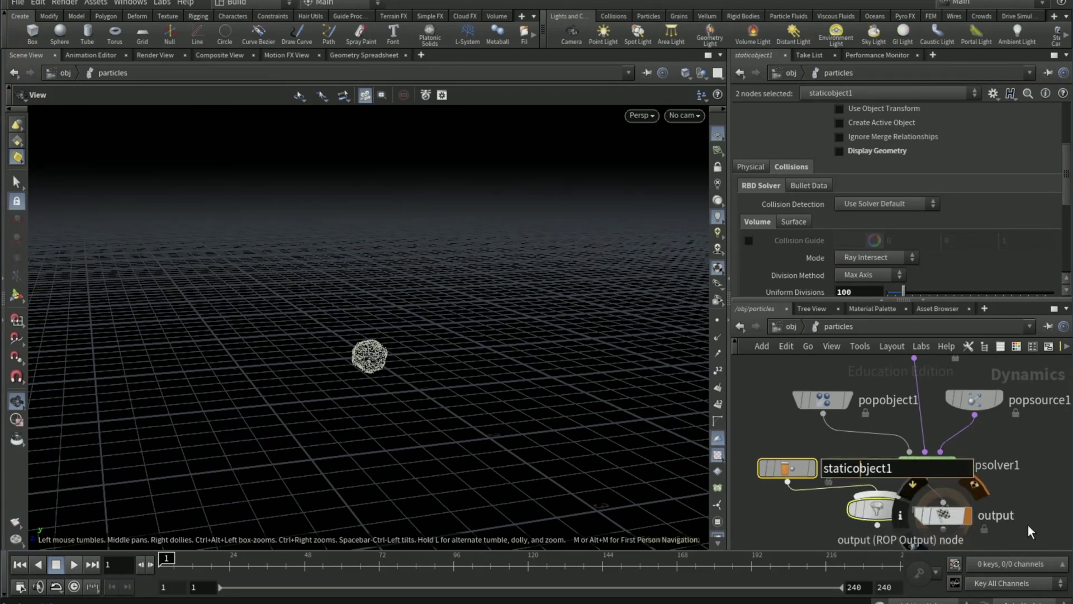
left_click(993, 521)
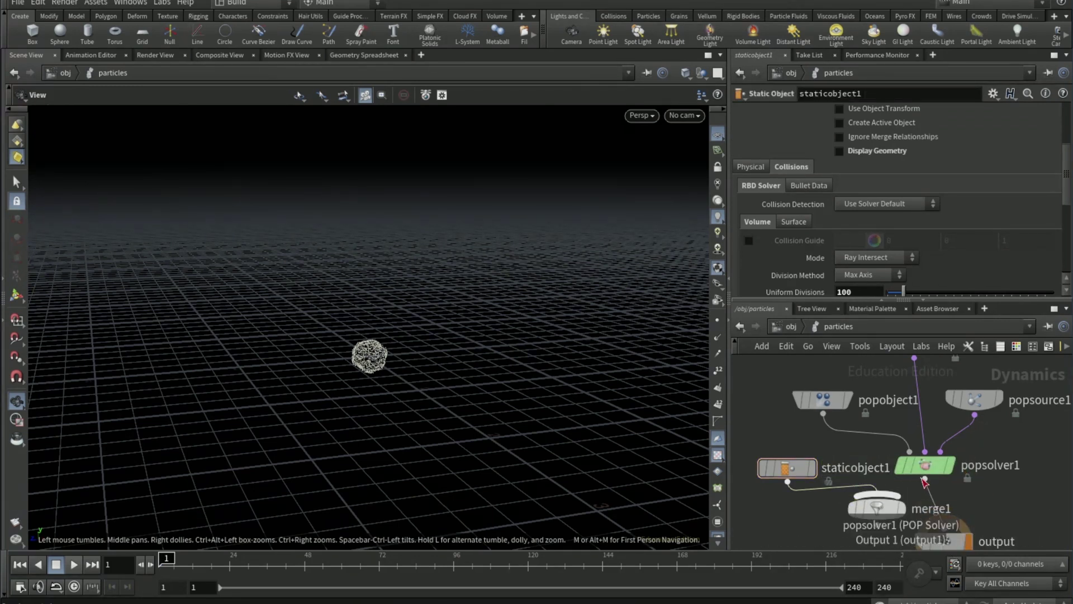
- Wire merge1 into the output node and place the output node beneath merge1
left_click(945, 527)
key("Escape")
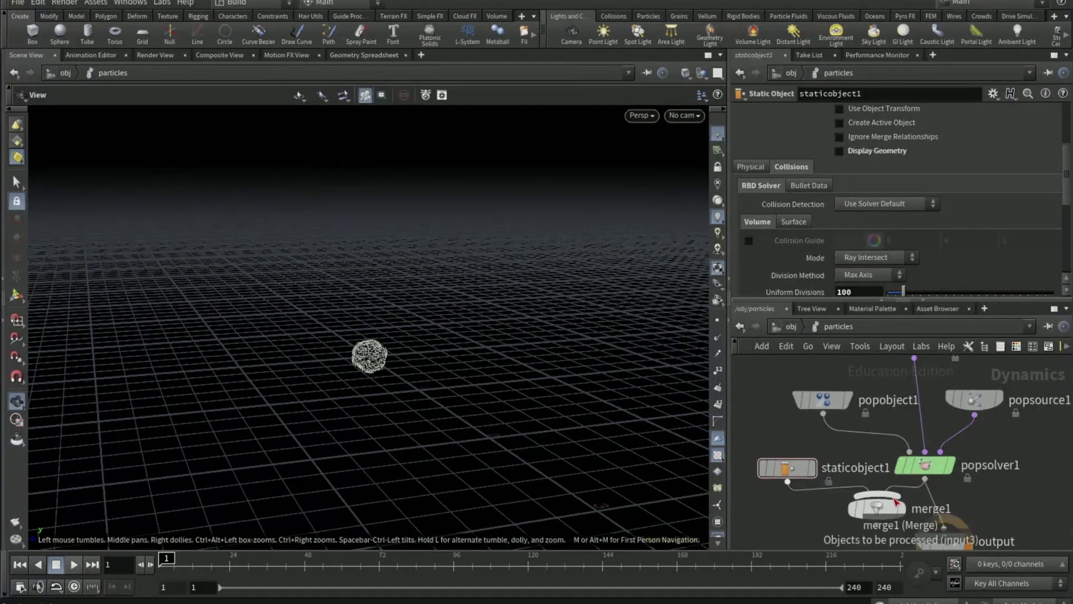
middle_click_drag(914, 532, 917, 478)
left_click(881, 470)
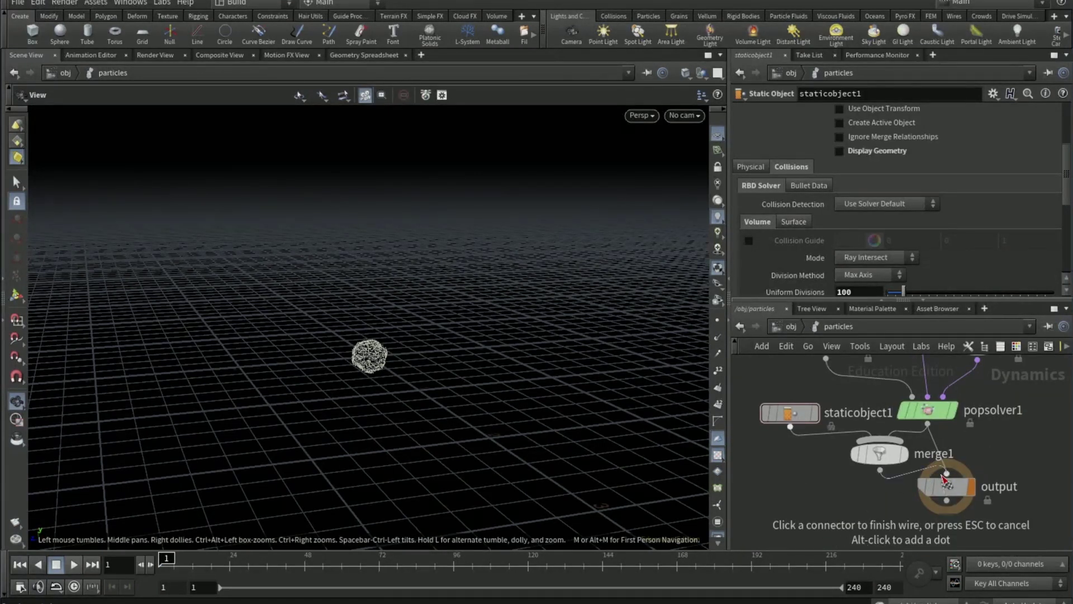
left_click(946, 473)
mouse_move(948, 494)
left_click_drag(949, 494, 912, 531)
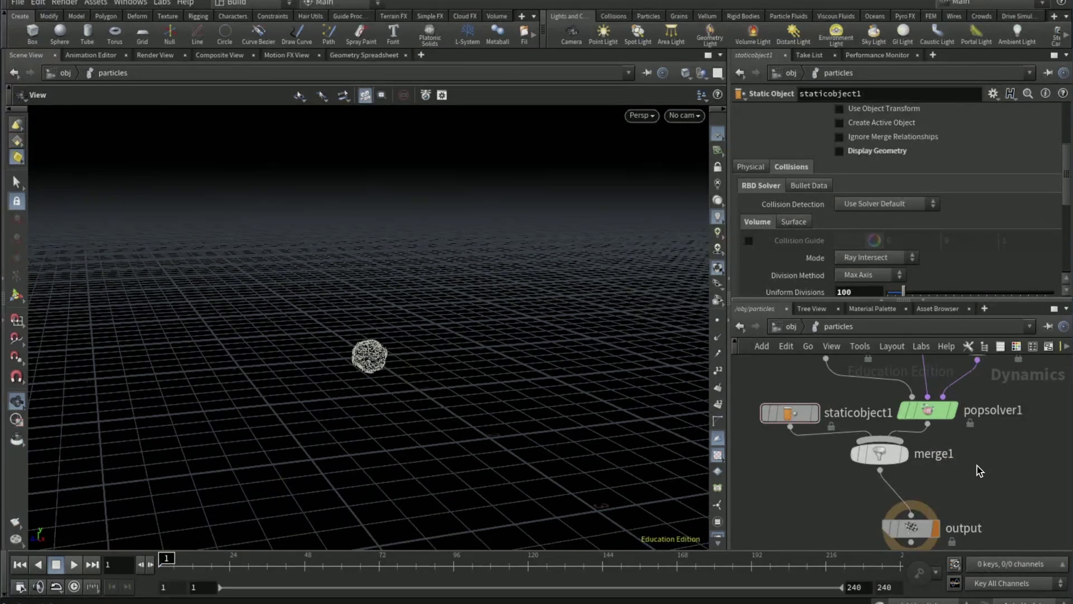
middle_click_drag(987, 448, 954, 484)
middle_click_drag(983, 420, 982, 470)
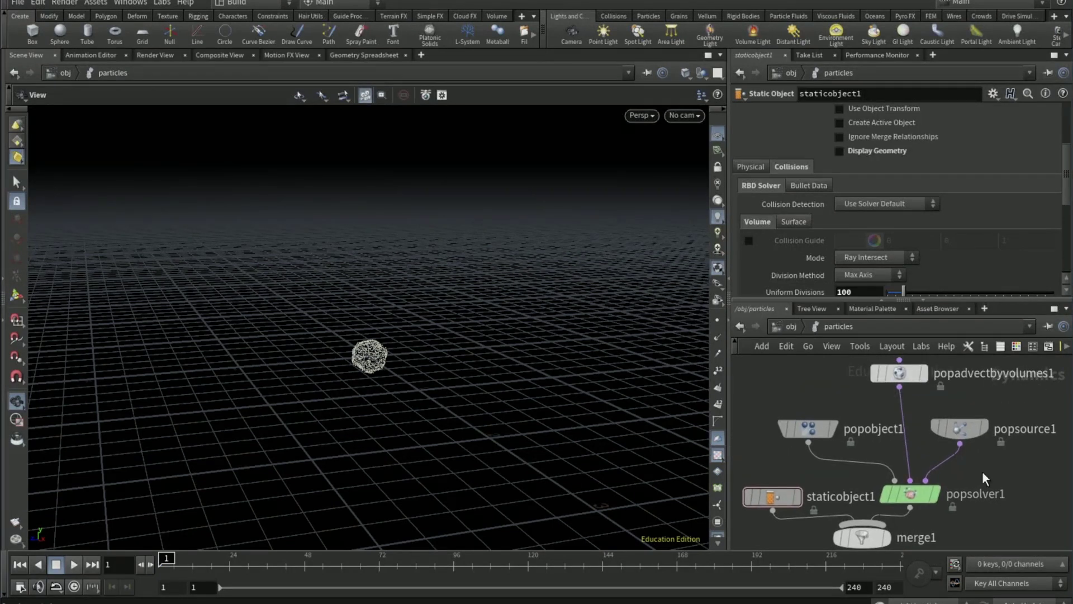
- Set popobject1's Bounce and Bounce Forward to 0, then search for 'pop coll' nodes
left_click(811, 428)
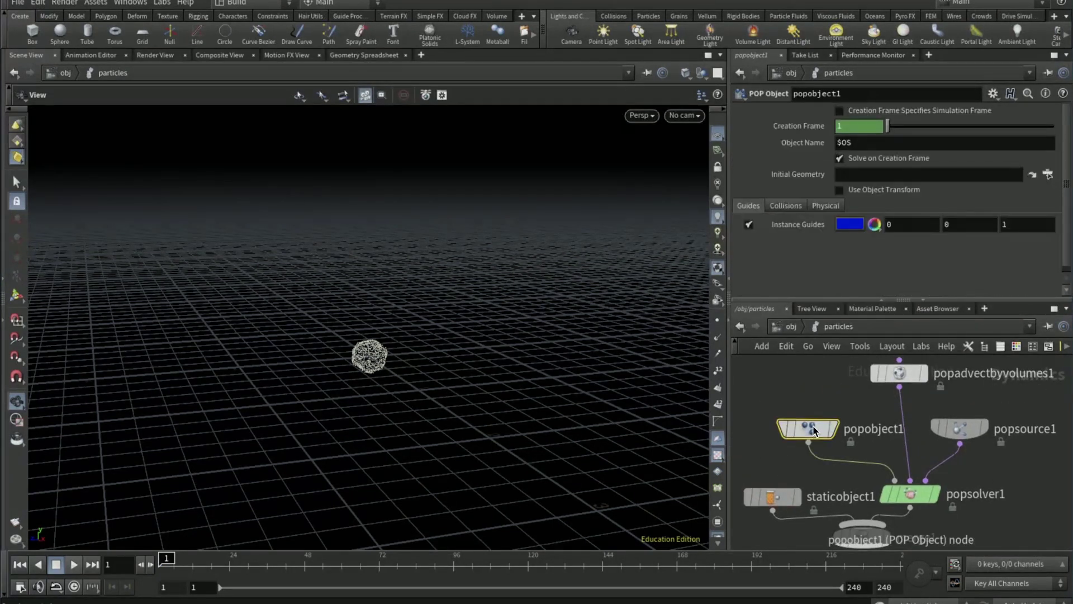
left_click(824, 206)
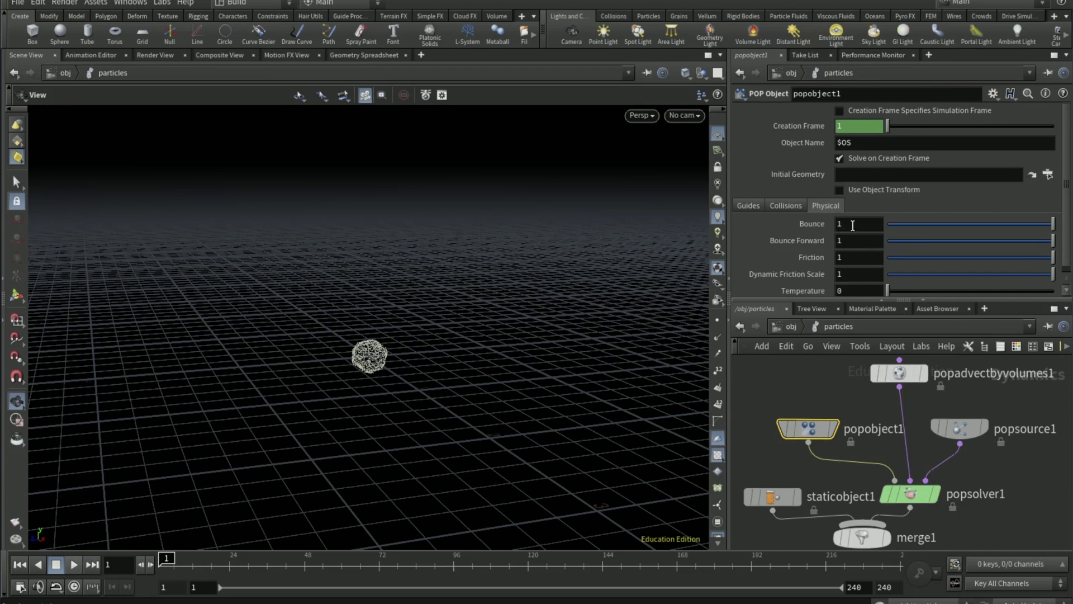
double_click(853, 224)
type("0")
key("Tab")
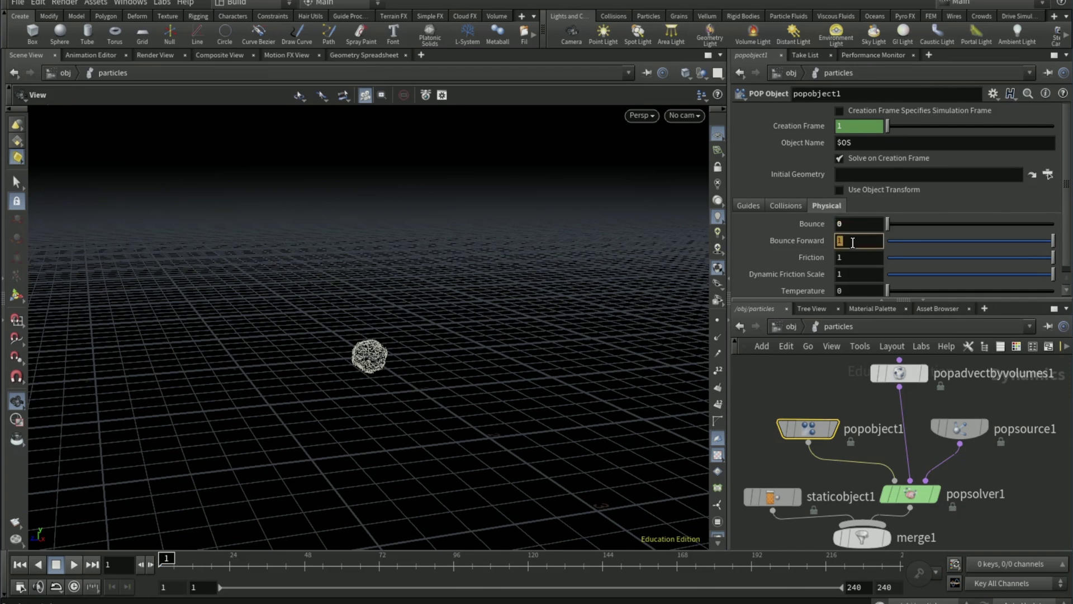
type("0")
left_click(840, 390)
left_click_drag(959, 429, 989, 403)
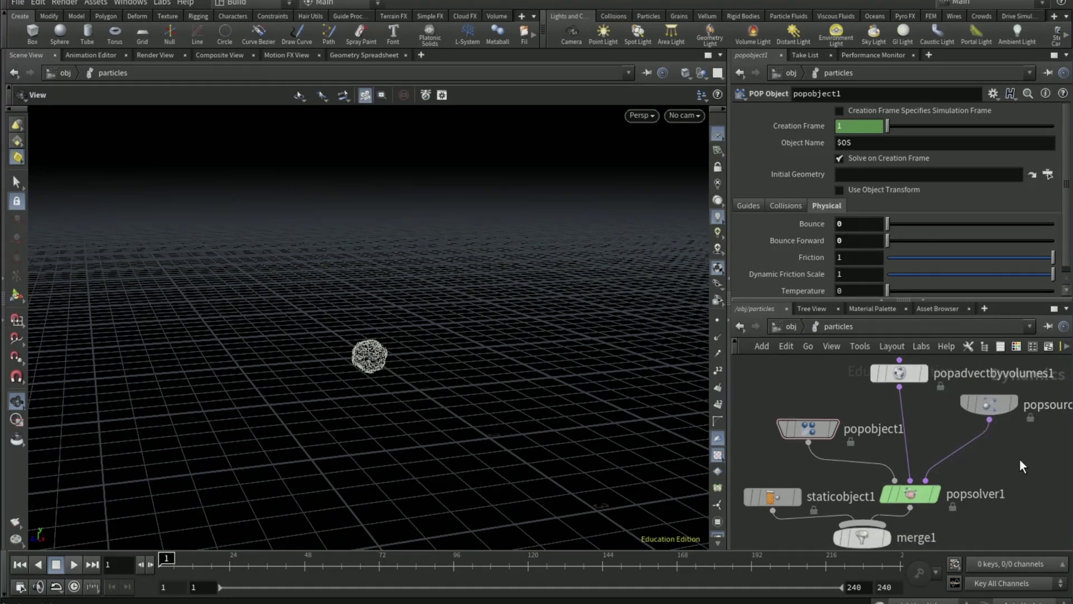
key("Tab")
type("pop coll")
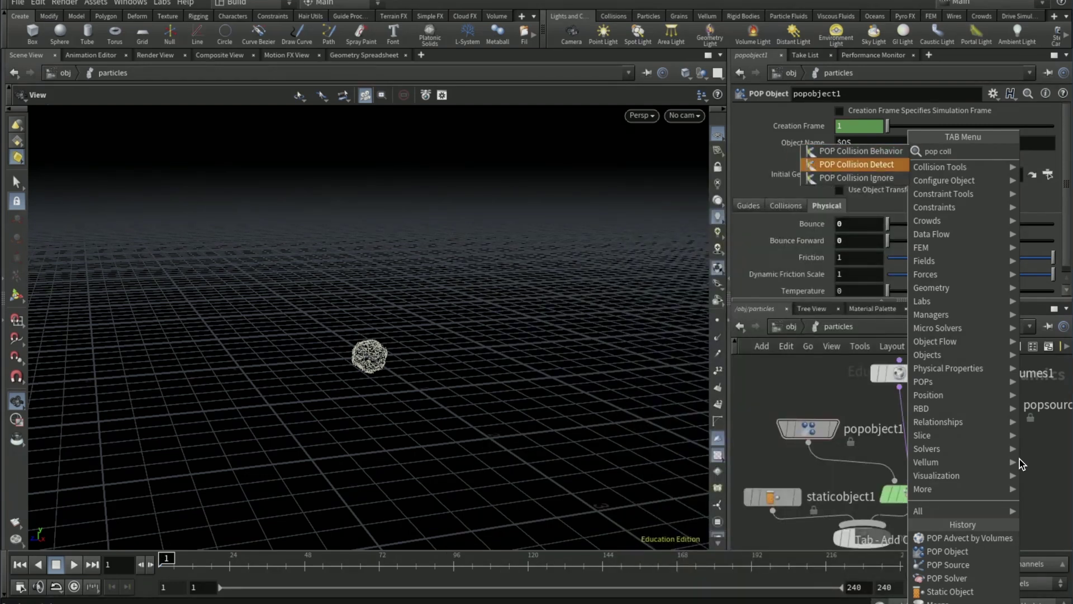
- Insert POP Collision Detect after popsource1, grouping hits as preserved group 'collide' with Color Hits off
key("Return")
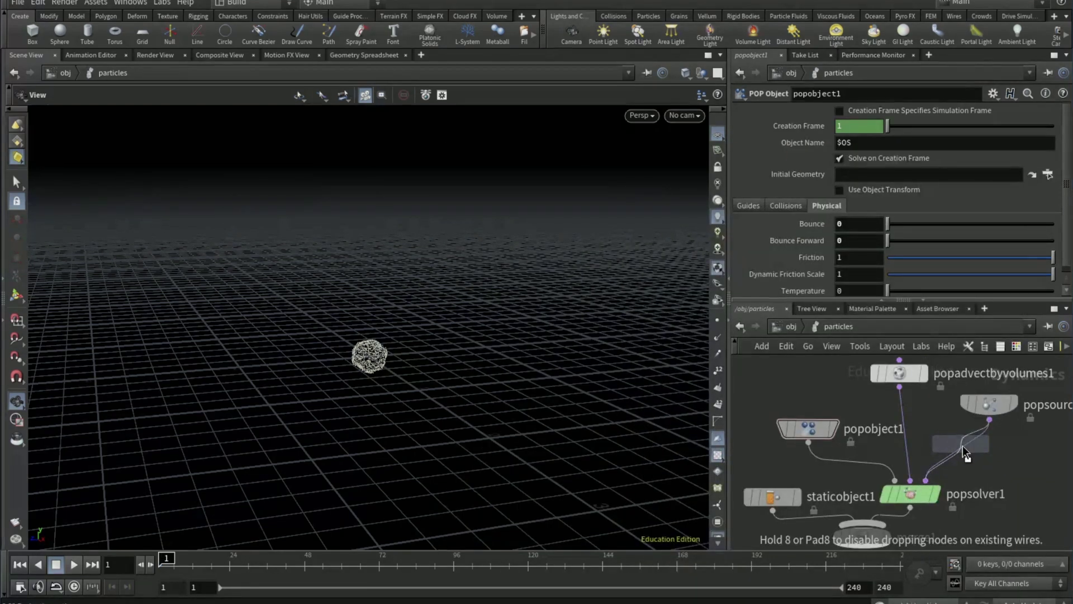
left_click(975, 461)
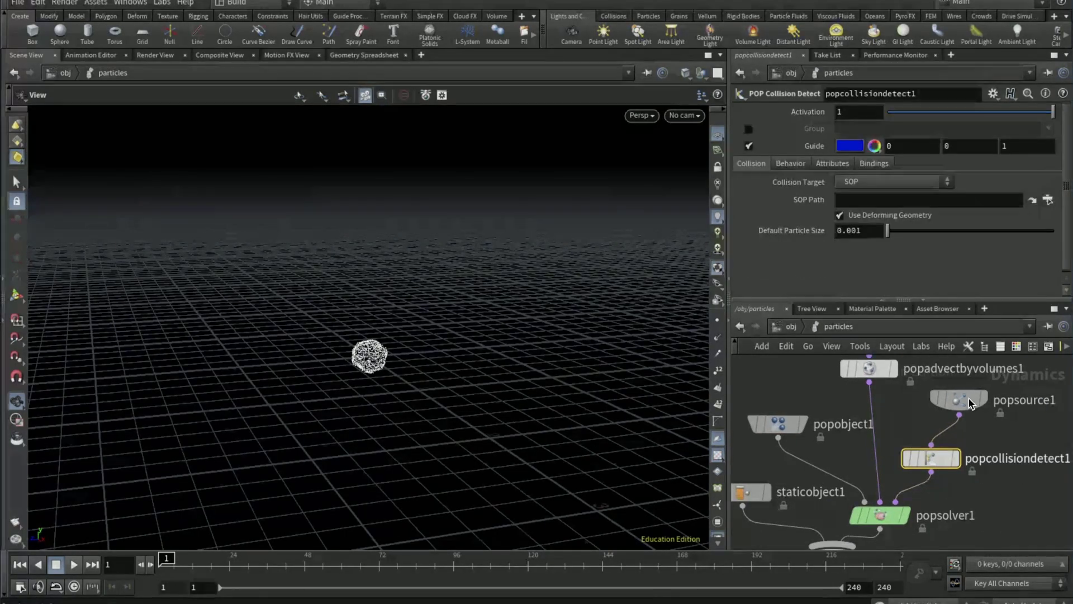
left_click(785, 164)
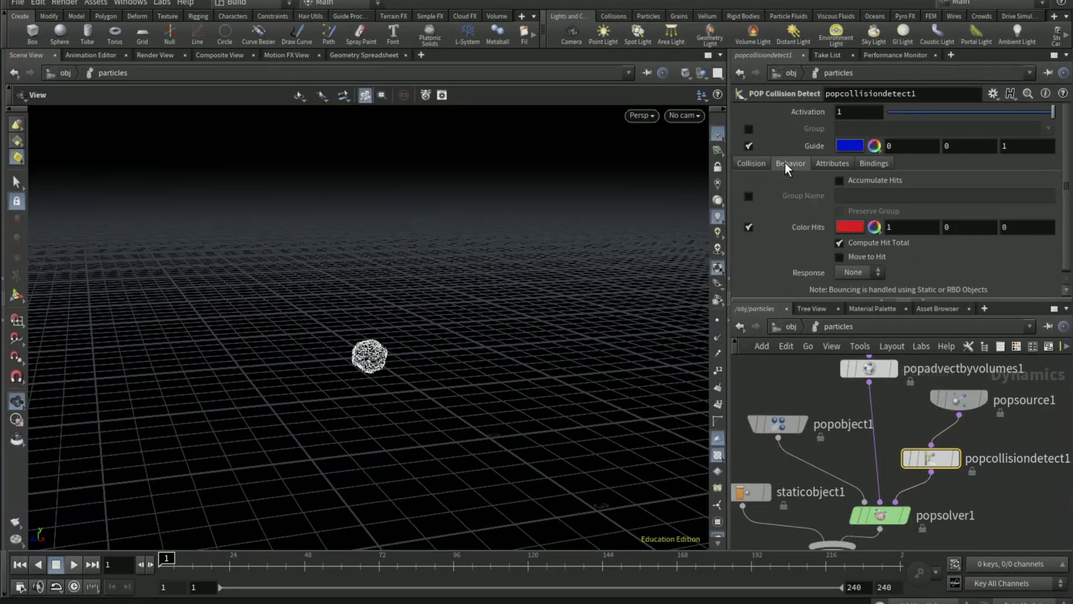
left_click(748, 195)
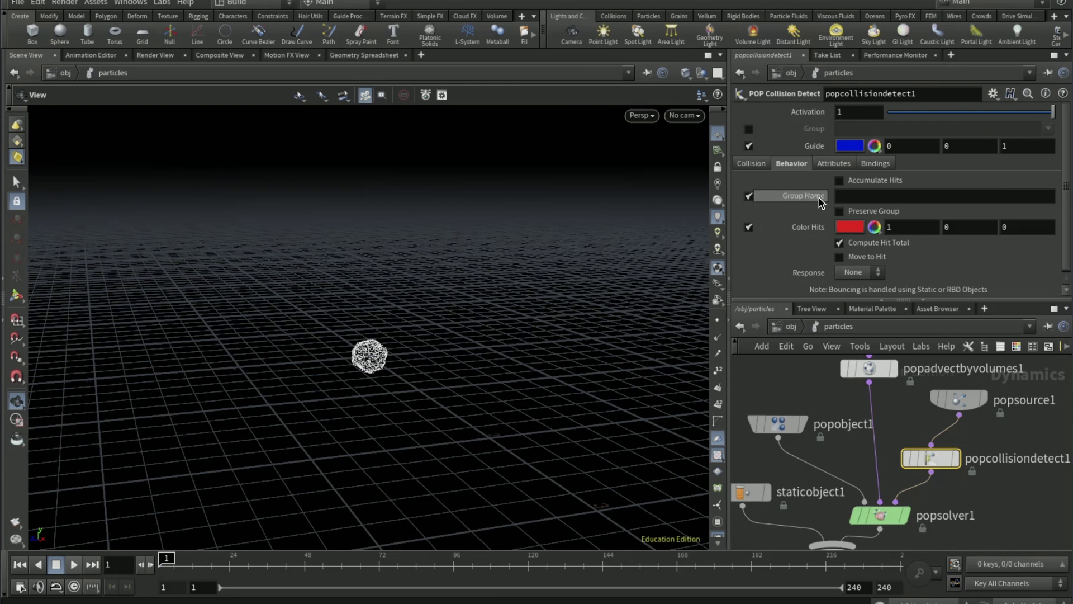
left_click(873, 196)
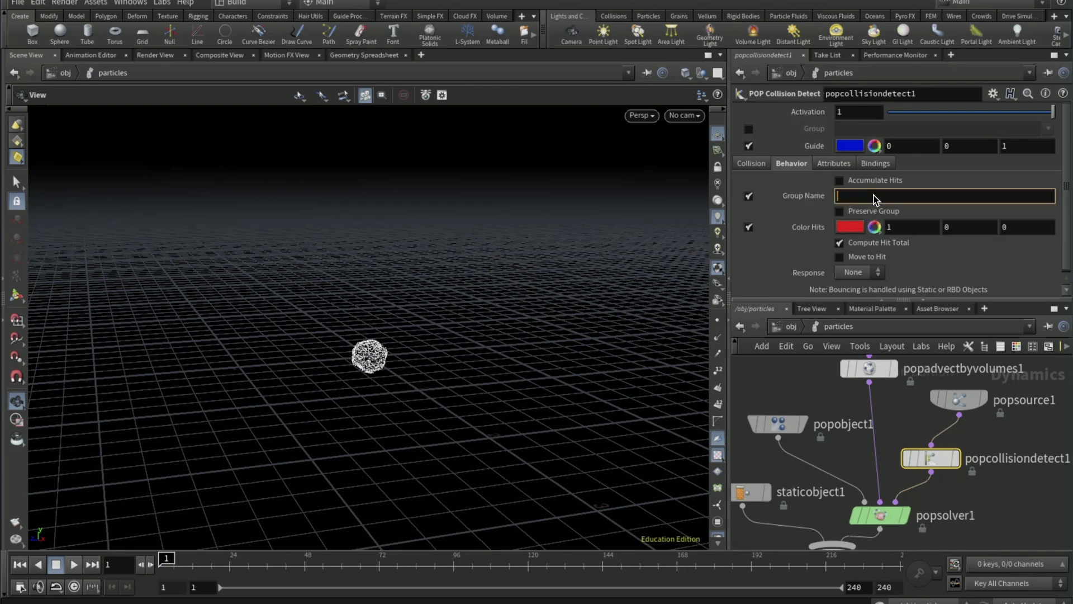
type("collide")
key("Return")
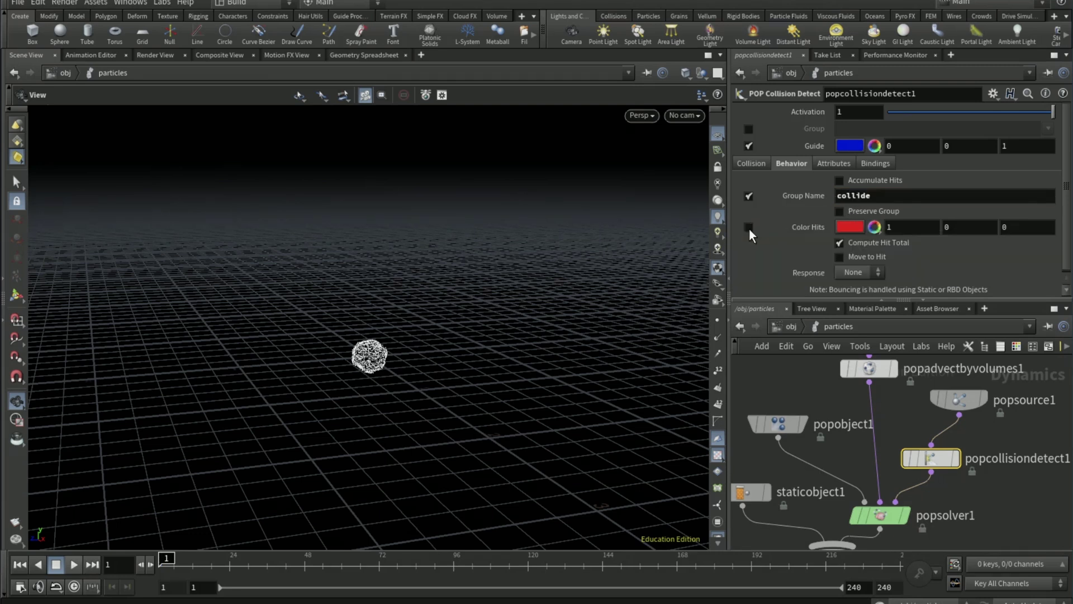
left_click(749, 228)
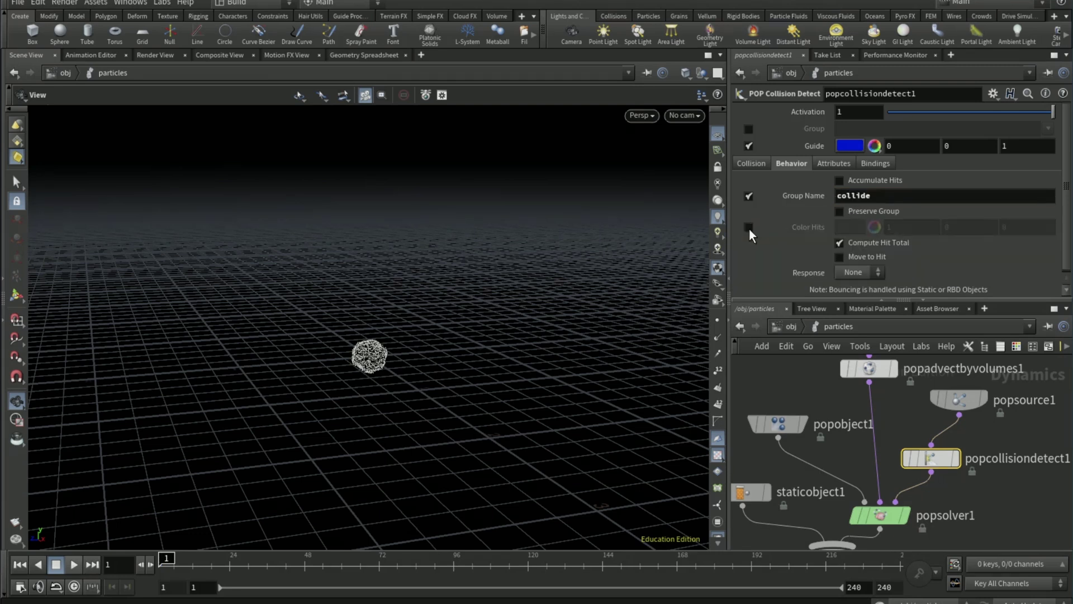
left_click(842, 210)
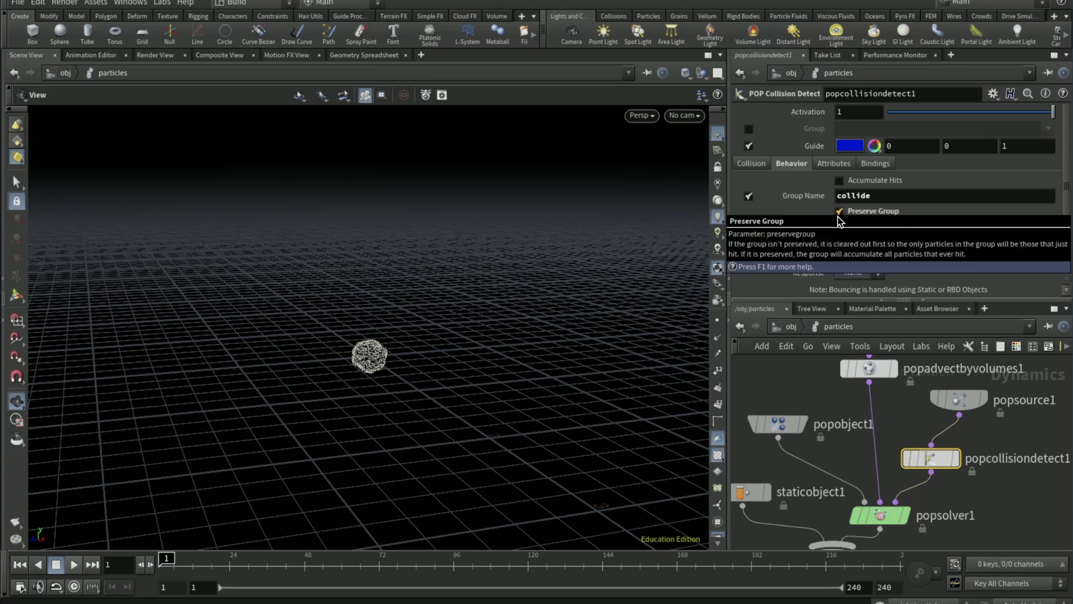
- Insert a POP Wind node before popsolver1, limited to the collide group
left_click(1005, 536)
key("Tab")
type("pop wind")
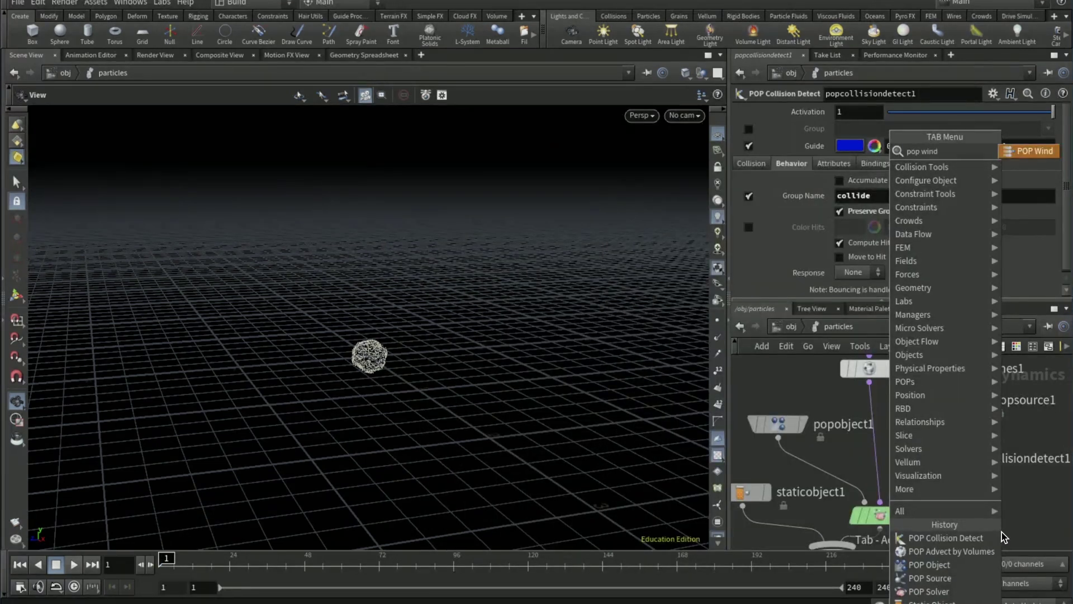
key("Return")
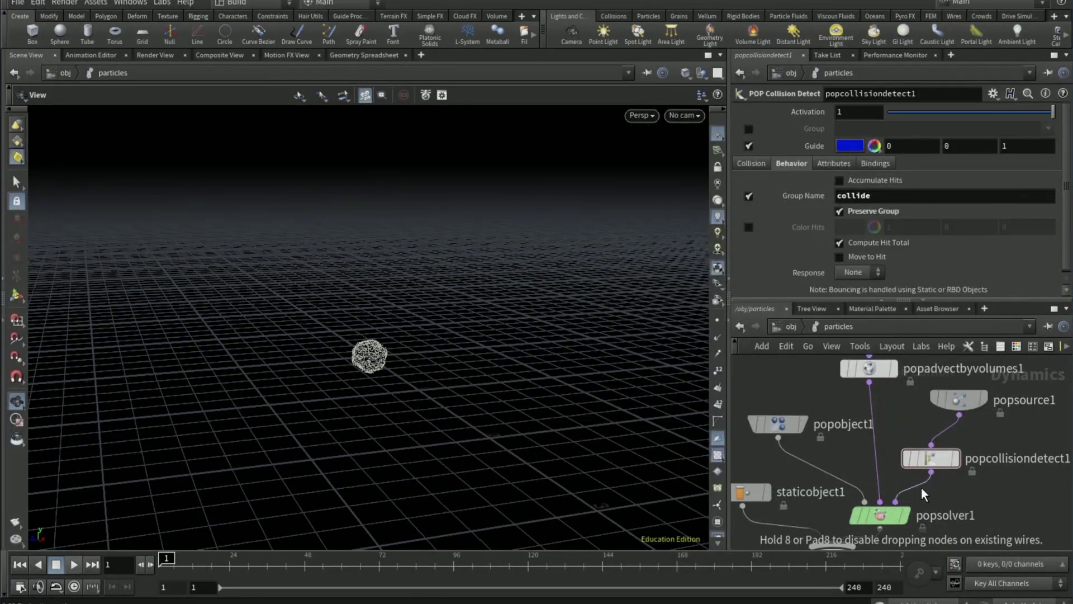
left_click(1000, 510)
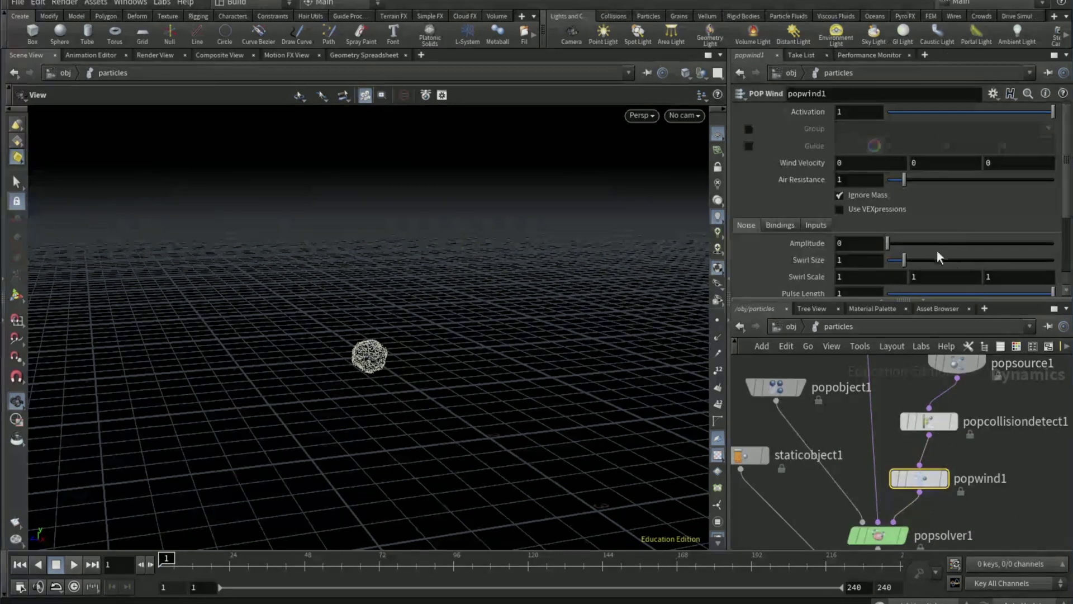
left_click(747, 127)
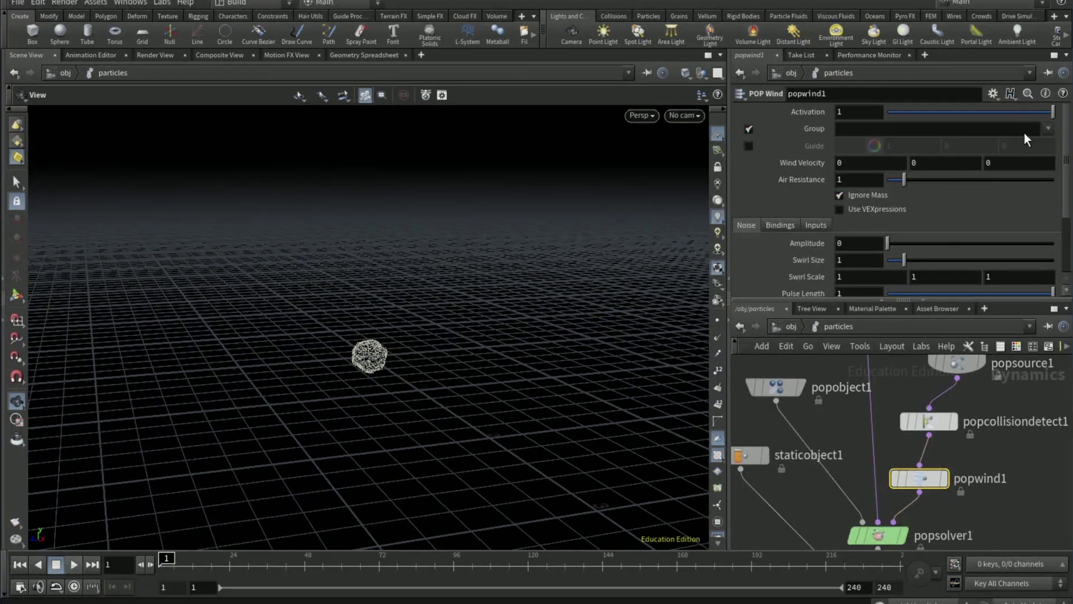
left_click(1048, 130)
left_click(1037, 146)
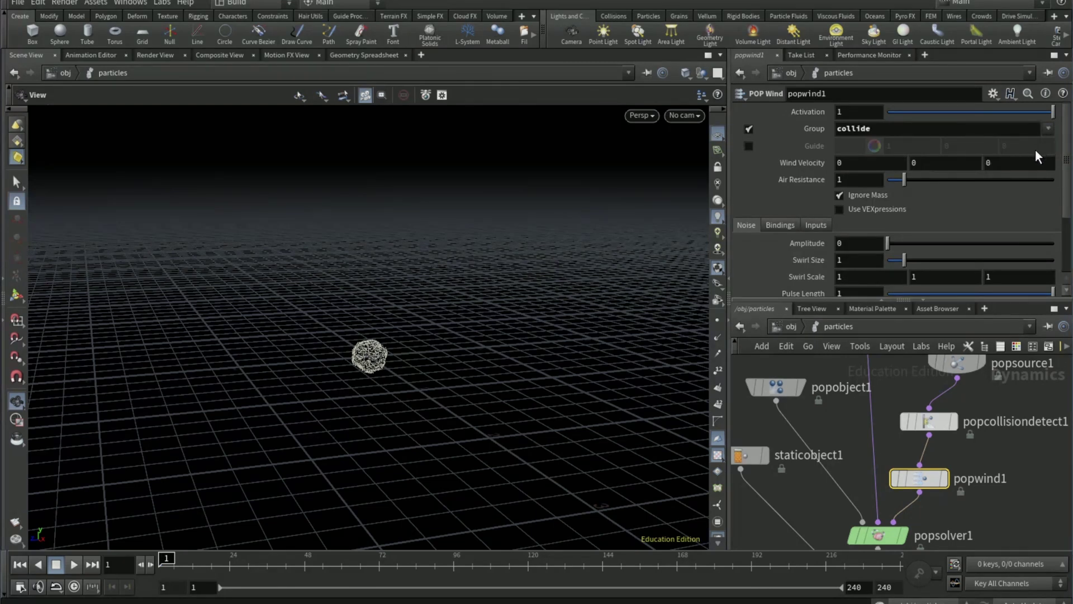
- Set the wind's noise Amplitude to 1 and Swirl Size to .25
left_click(863, 245)
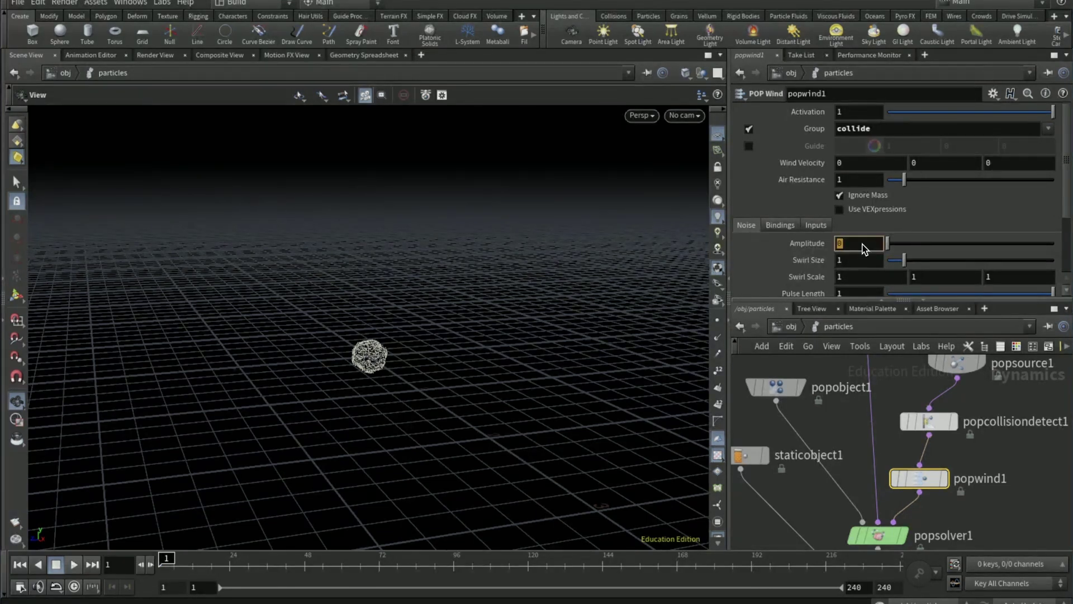
type("1")
left_click(846, 260)
type(".25")
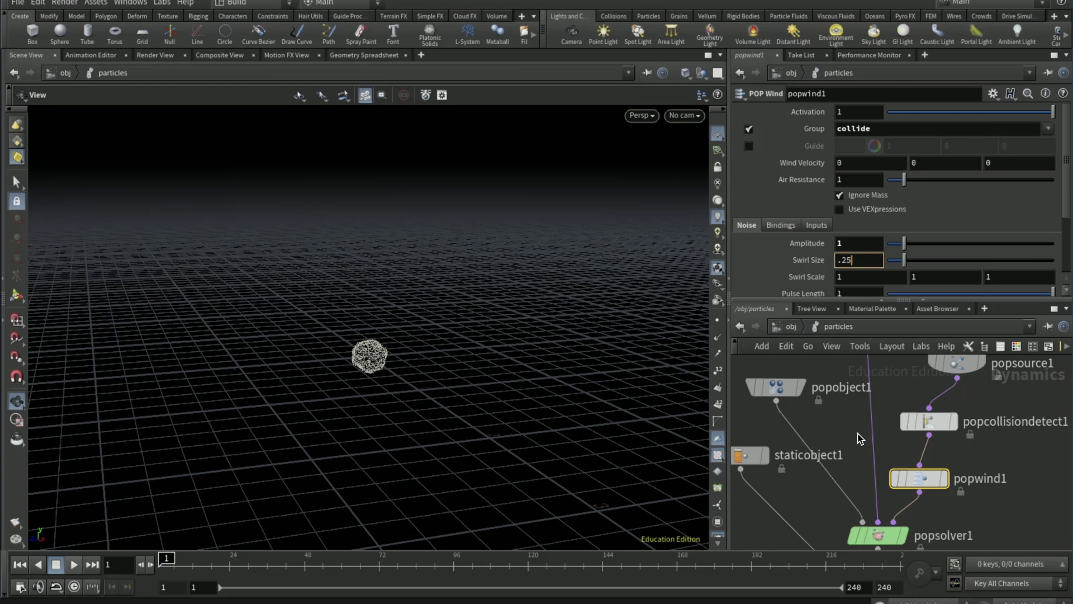
key("Return")
scroll(856, 465, "up", 3)
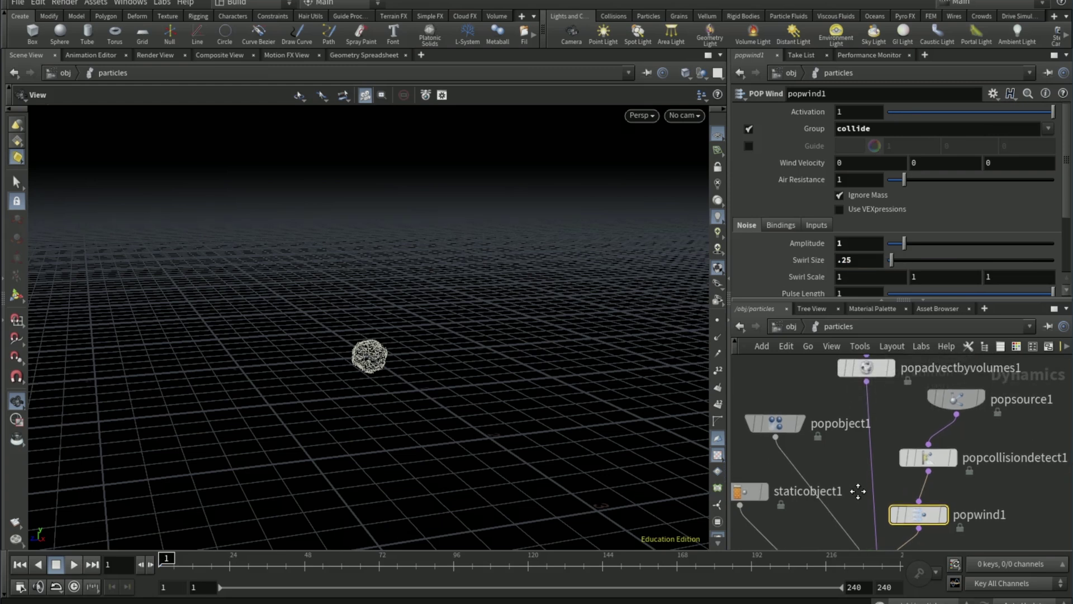
- Raise popsource1's Impulse Count to 10000
left_click(965, 404)
left_click(864, 165)
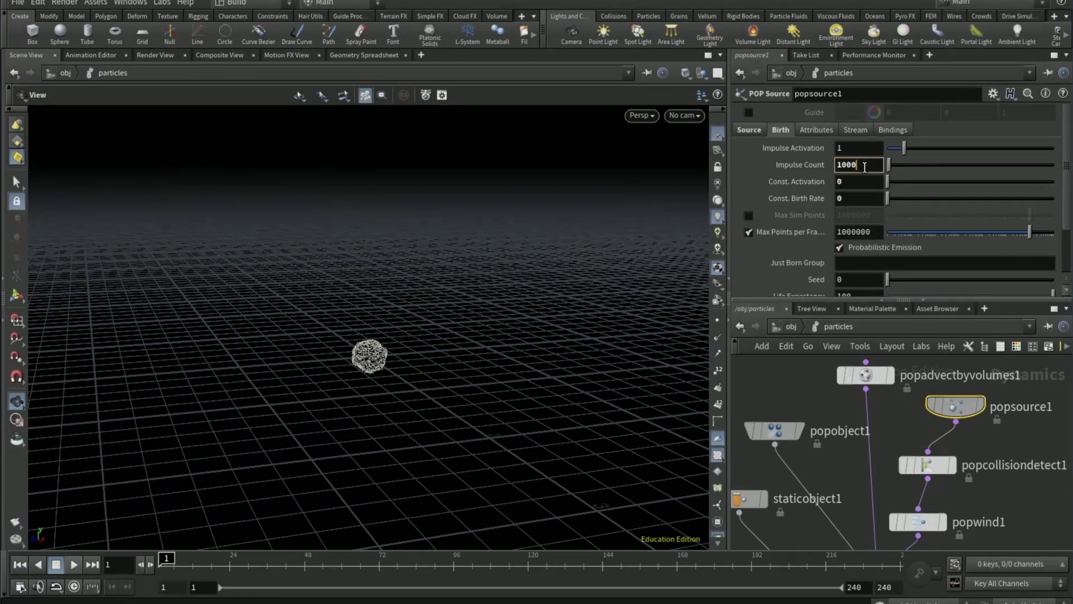
type("0")
key("Return")
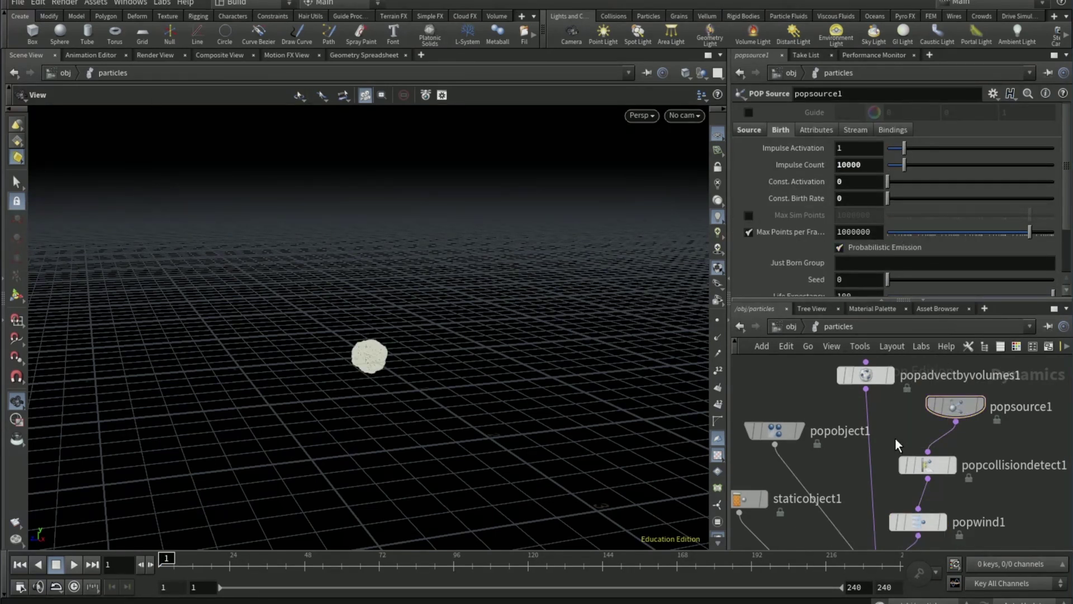
- At object level, rename the geo1 node to 'setup'
left_click(786, 327)
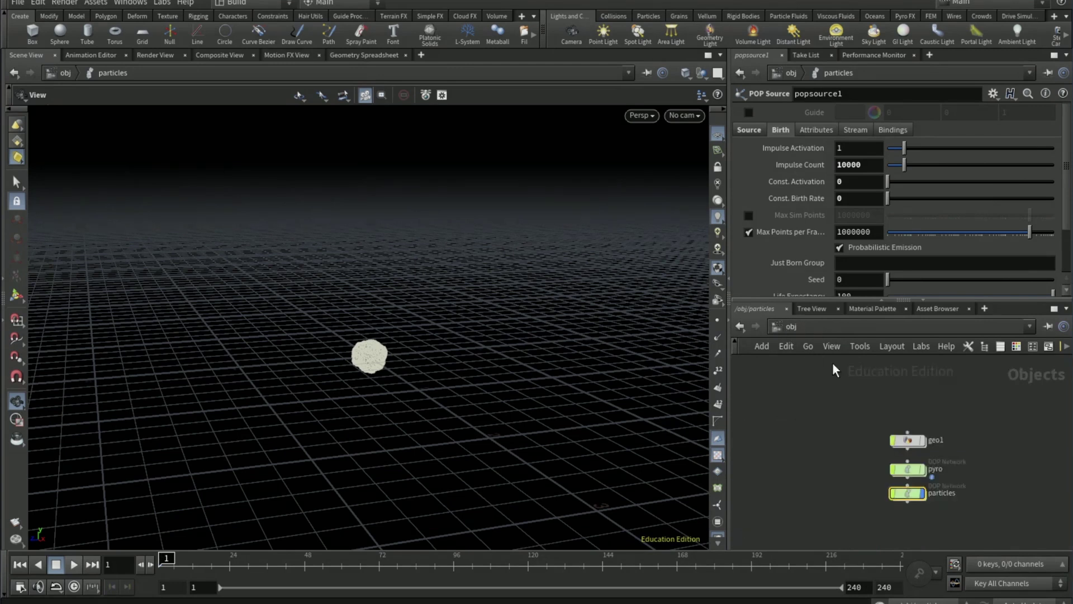
double_click(935, 439)
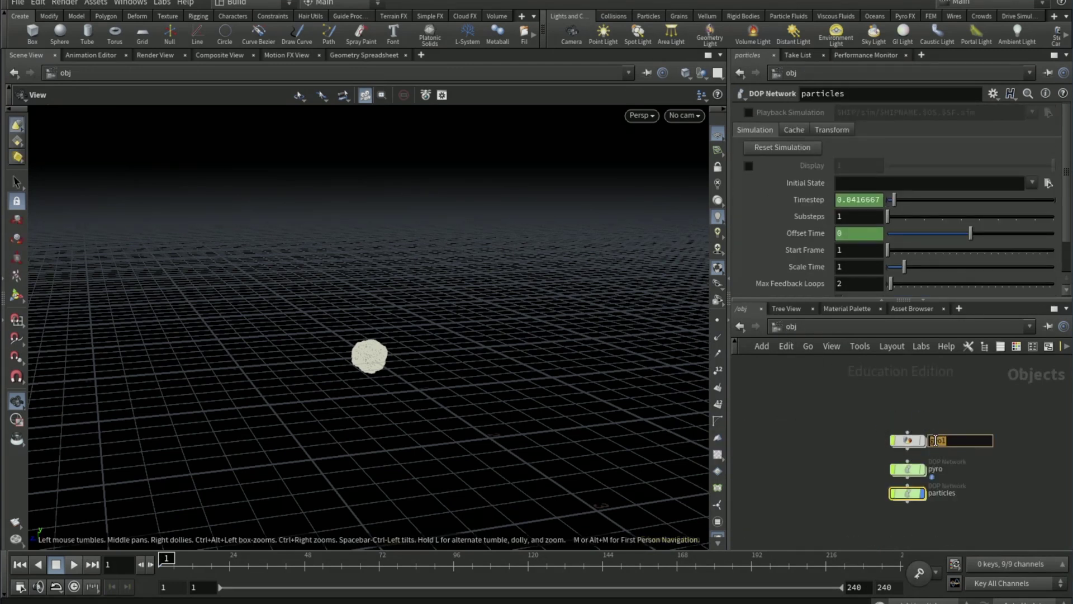
type("setup")
key("Return")
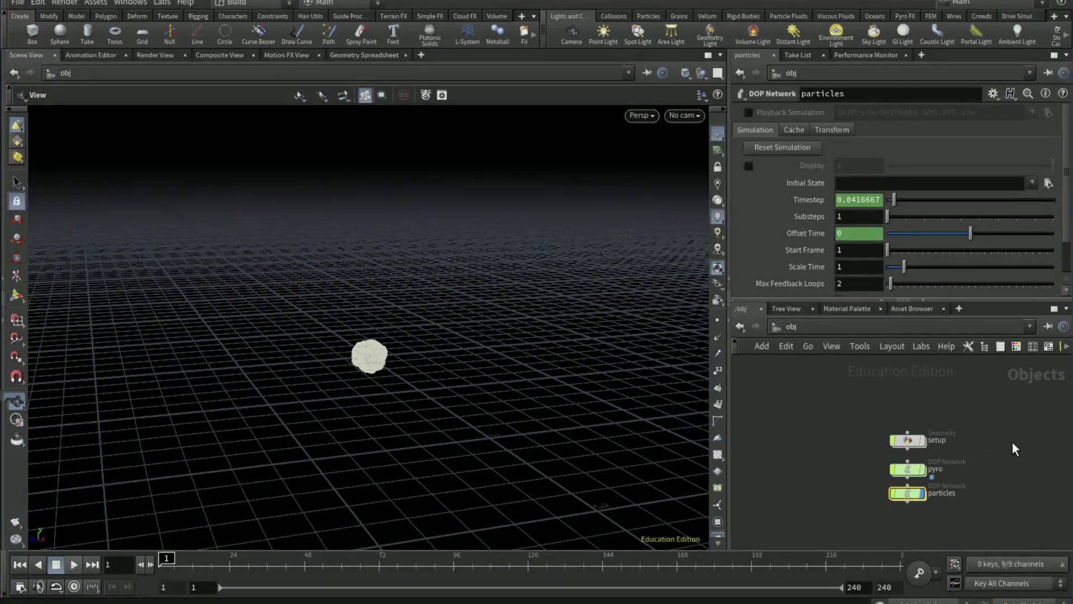
- Hide the particles simulation network from the viewport
left_click(1012, 444)
left_click(922, 492)
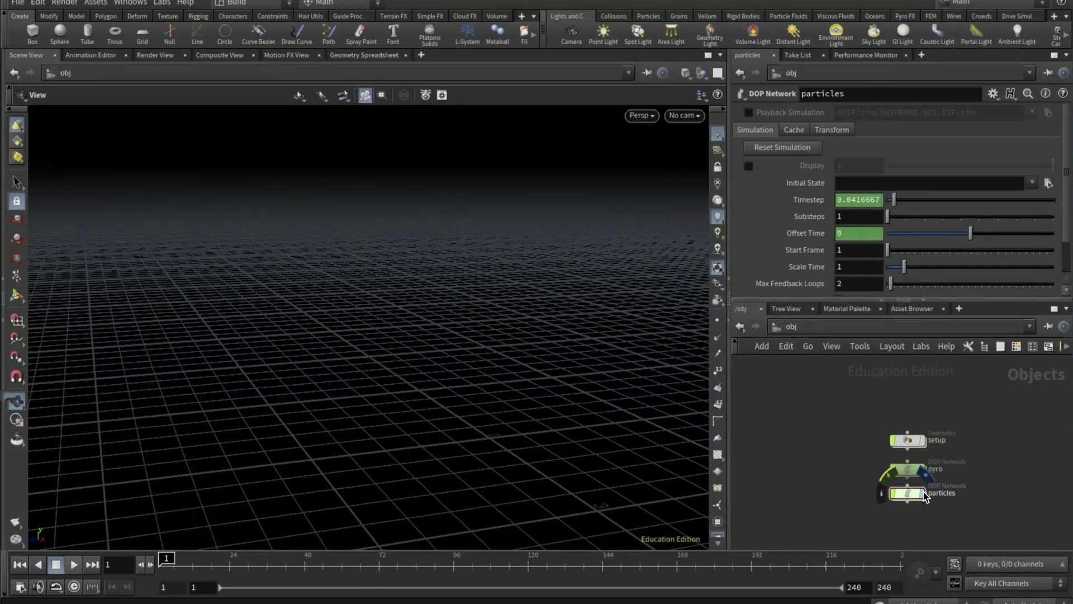
middle_click_drag(835, 434, 872, 430)
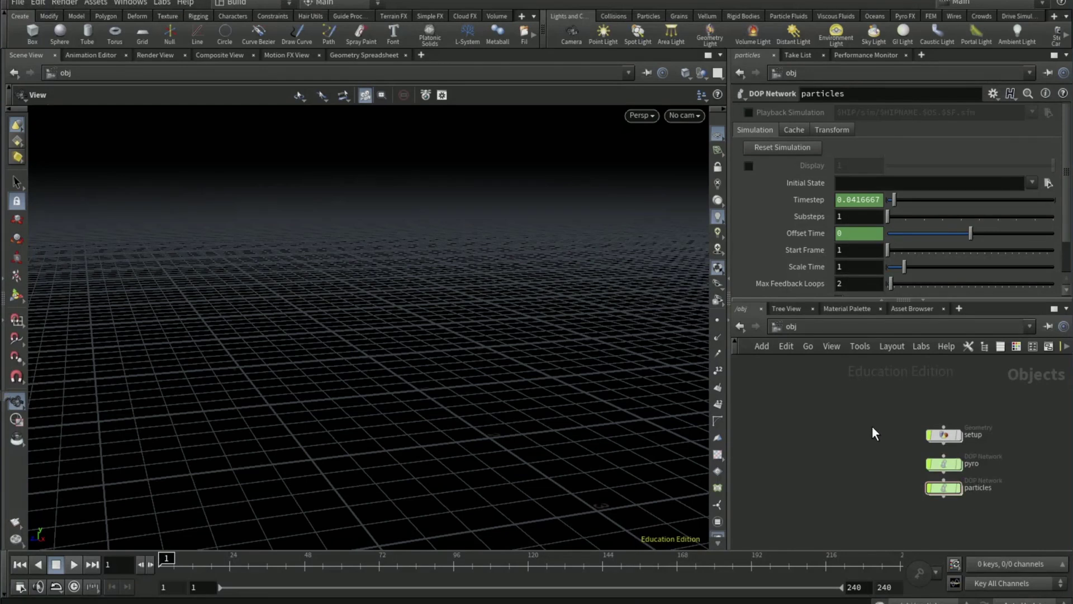
key("Tab")
- Create a Geometry object named 'render_particles' and go inside it
type("geo")
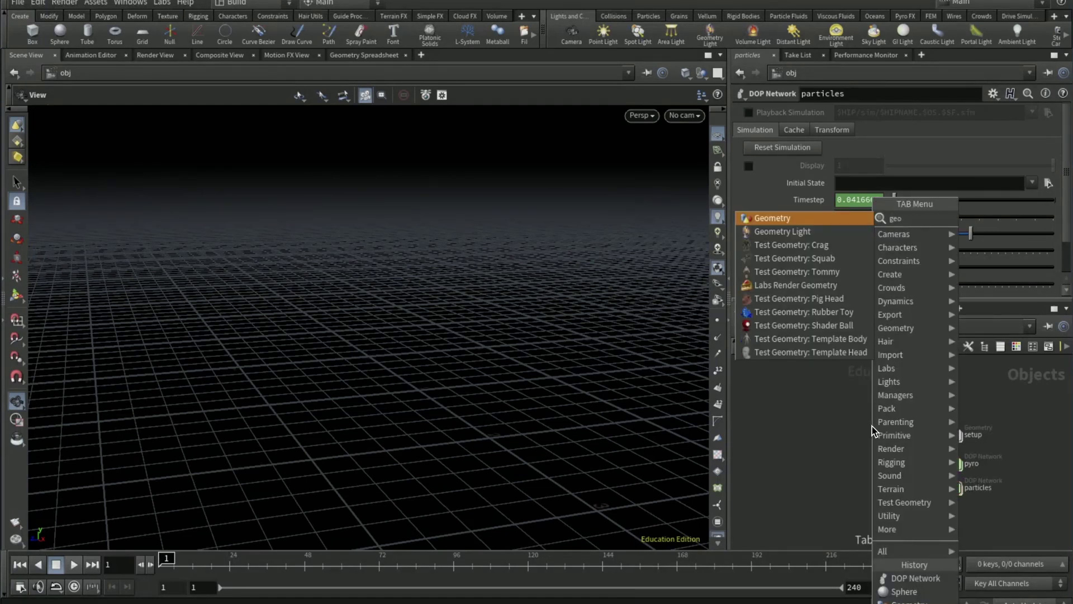
key("Return")
left_click(871, 426)
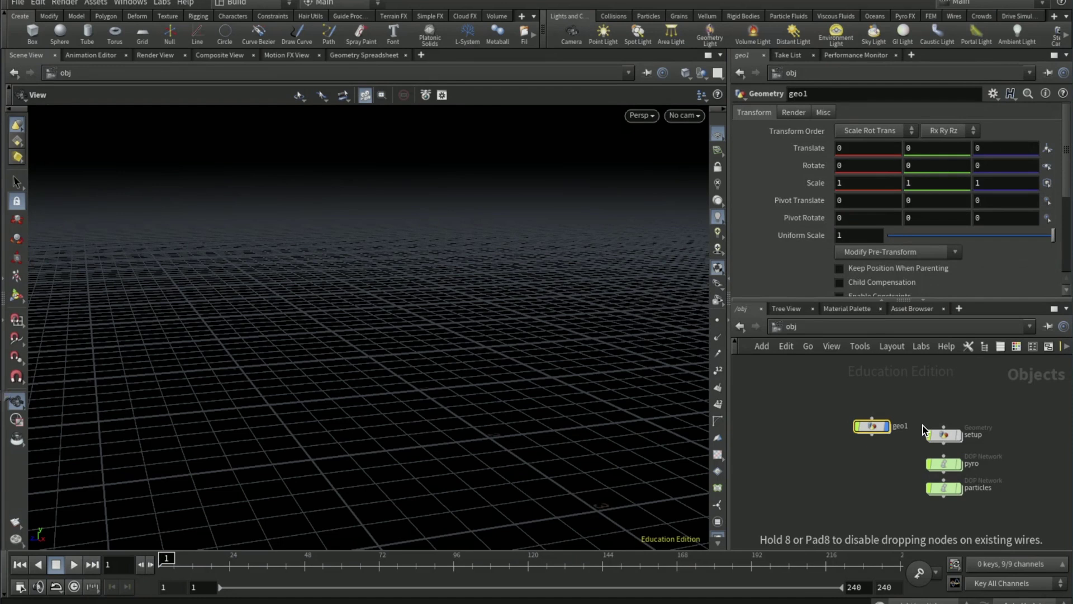
double_click(899, 426)
type("render")
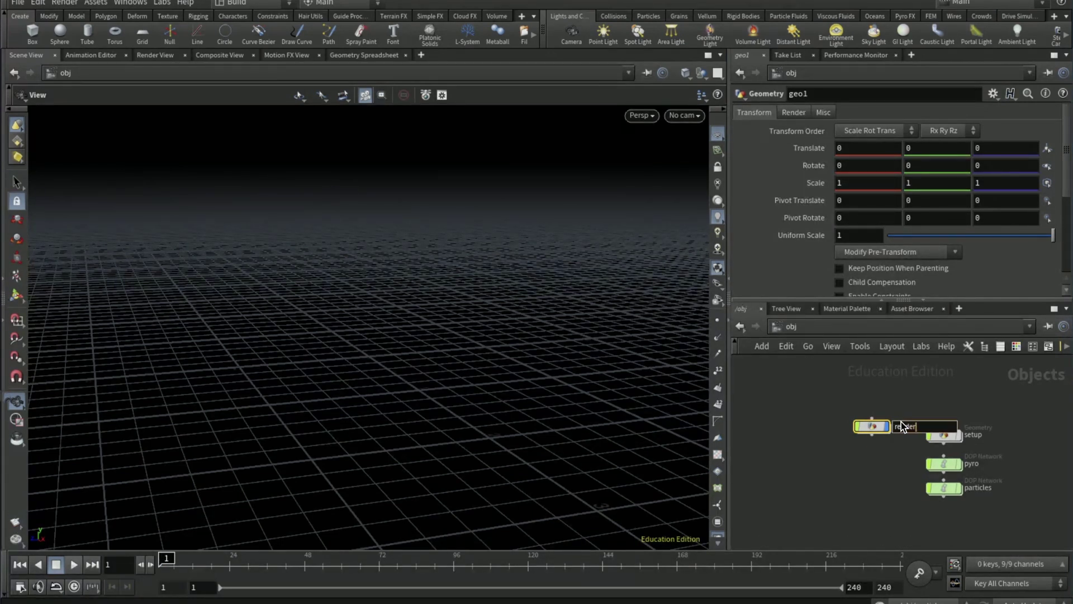
type("_patrticles")
key("Return")
double_click(873, 428)
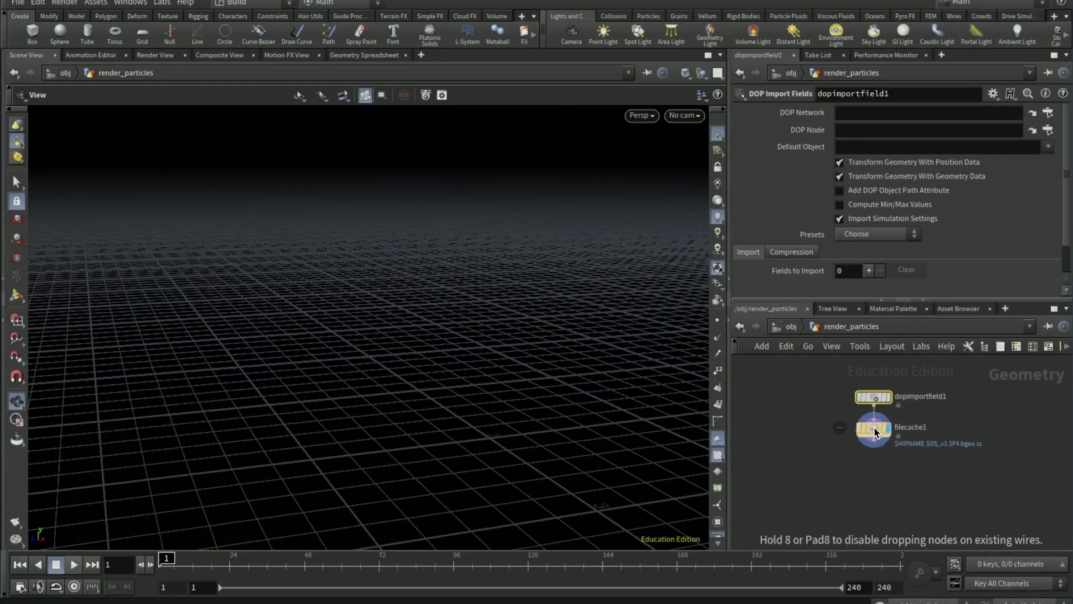
- Point the DOP import at the /obj/particles network and apply the Particles preset
left_click(1046, 113)
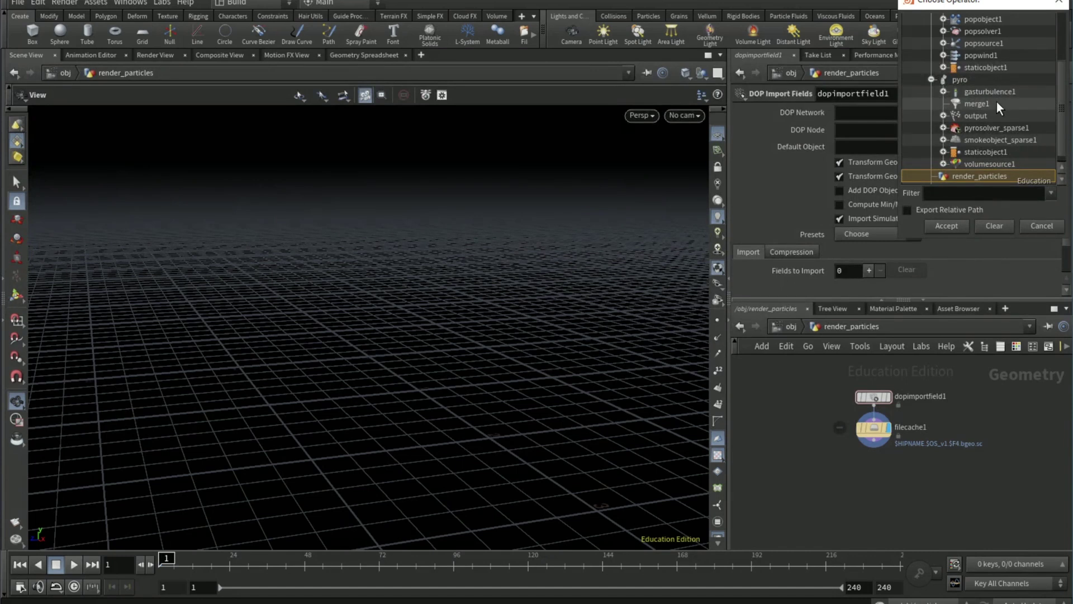
scroll(975, 109, "up", 3)
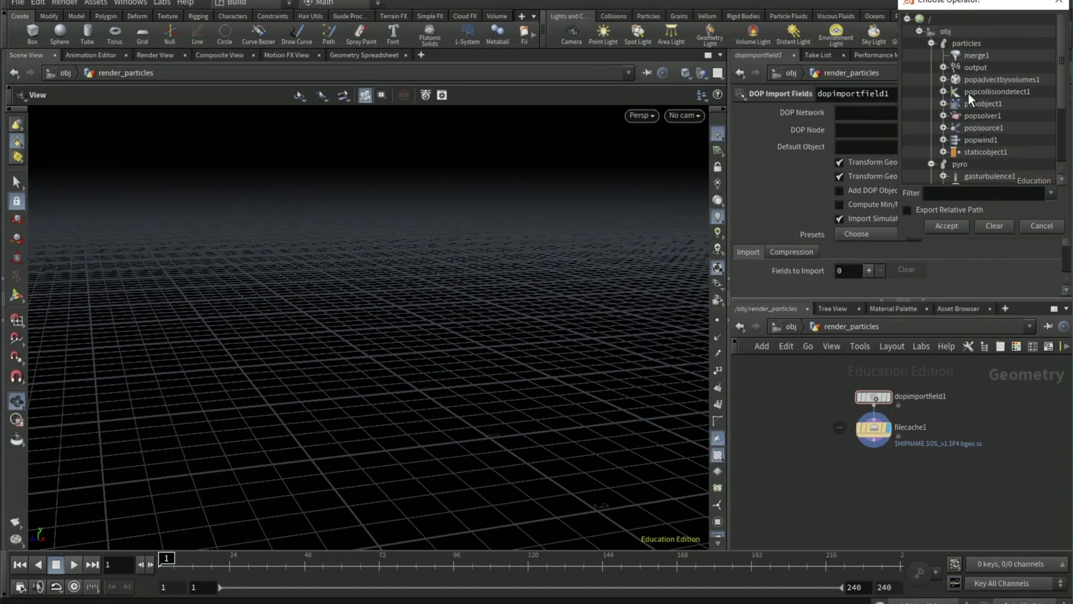
left_click(931, 43)
left_click(956, 43)
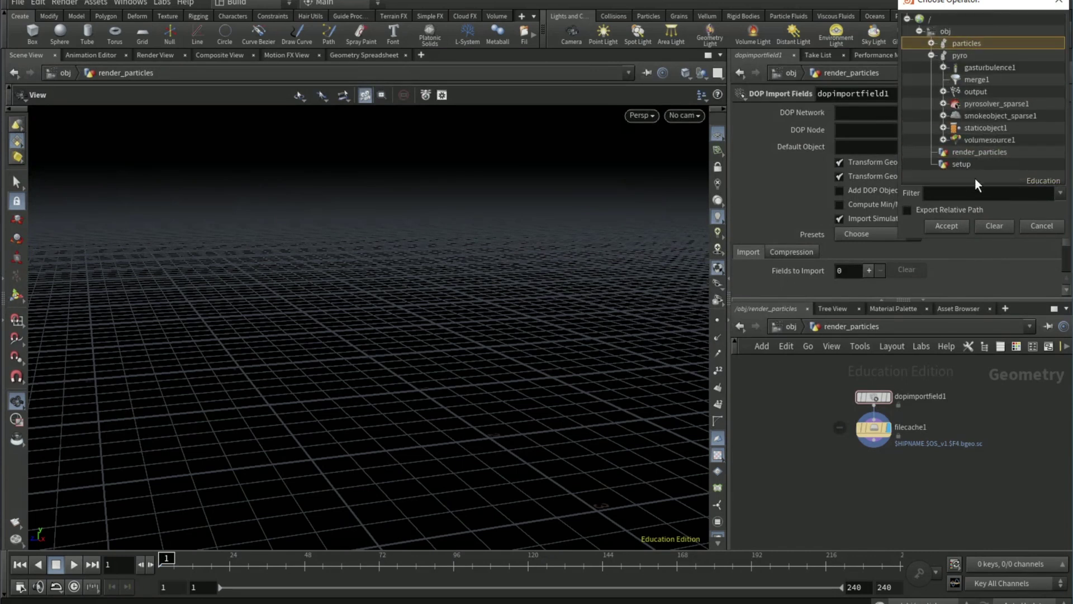
left_click(952, 221)
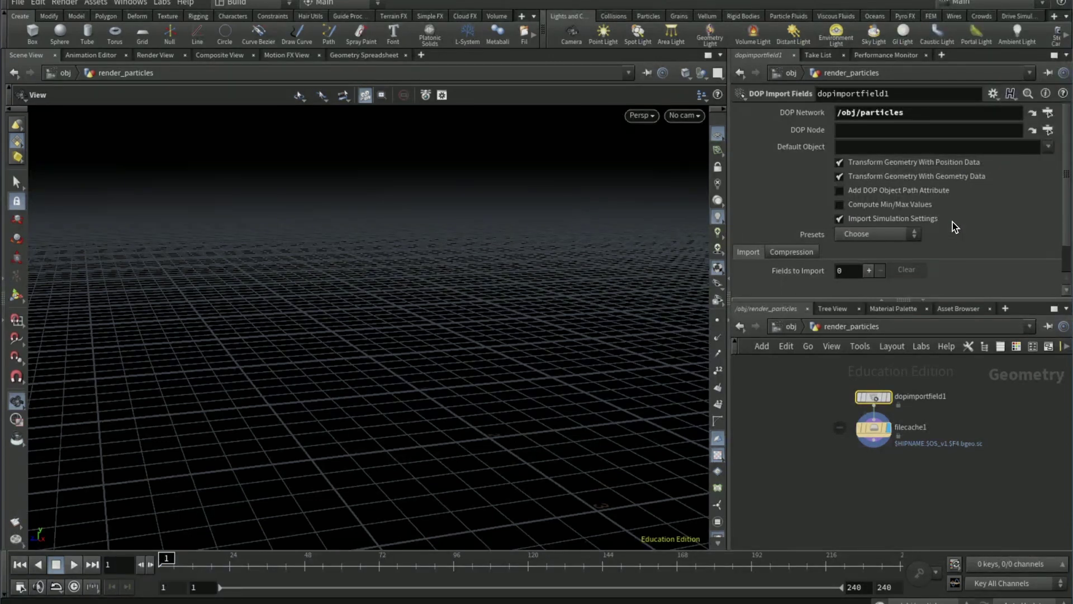
left_click(894, 233)
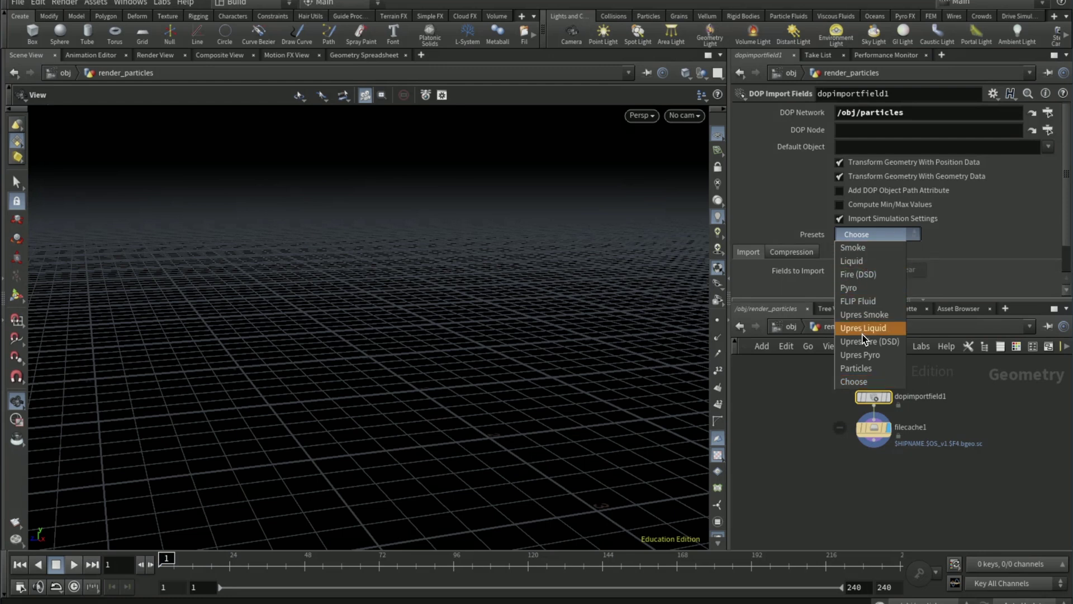
left_click(867, 368)
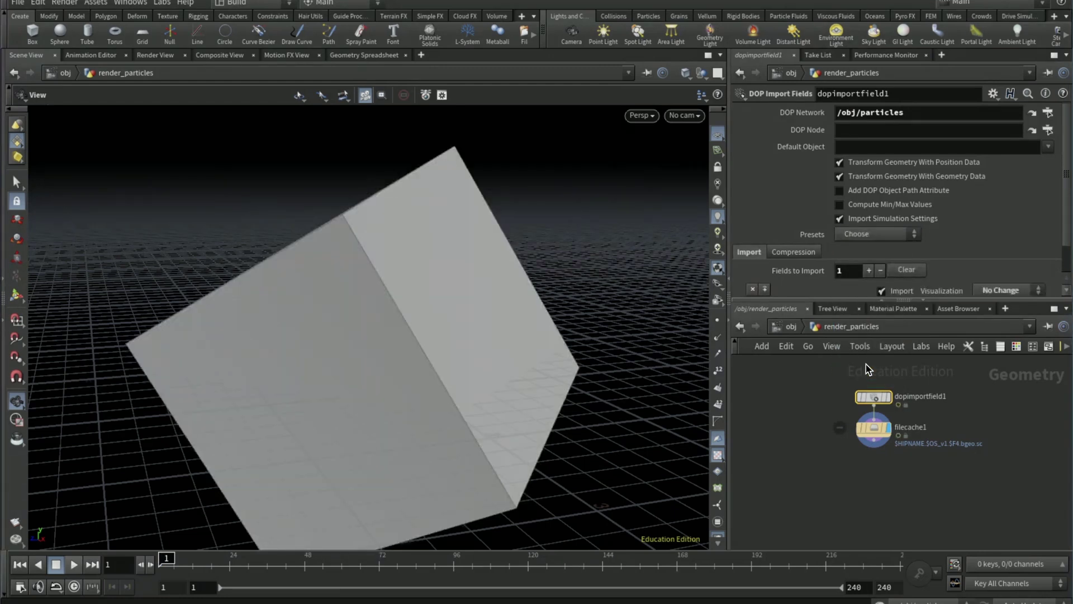
- Set the DOP Node to /obj/particles/popobject1 and accept it
left_click(1048, 131)
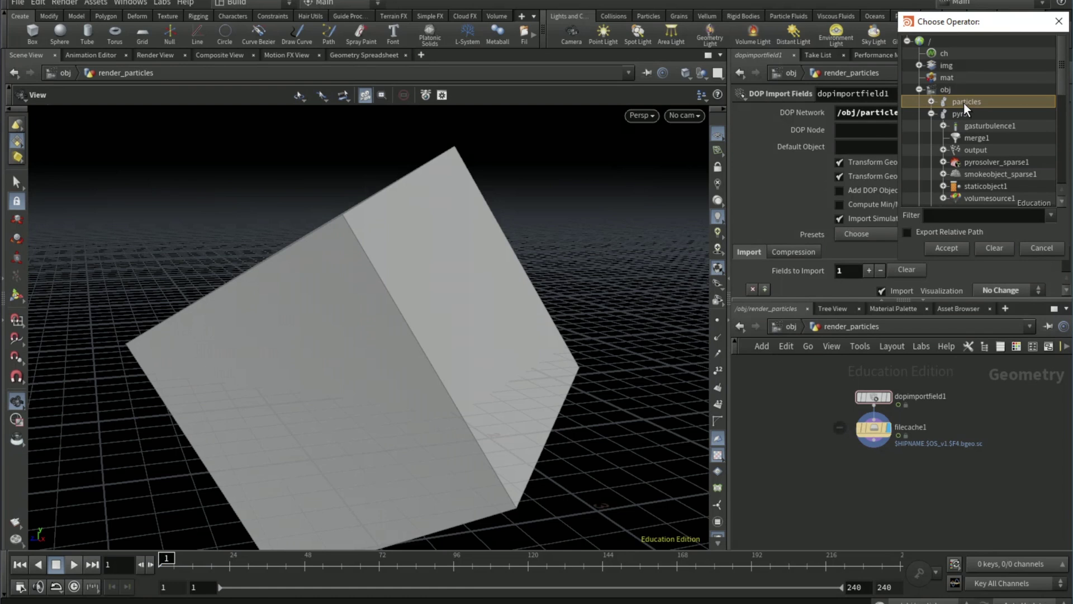
left_click(931, 101)
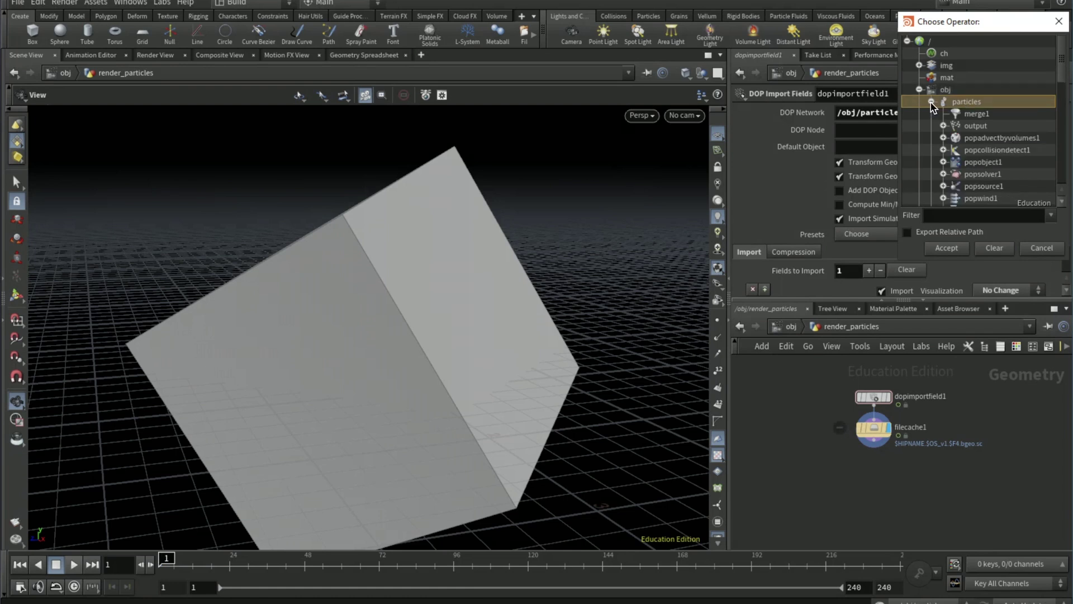
scroll(988, 156, "down", 1)
scroll(986, 155, "up", 3)
left_click(982, 162)
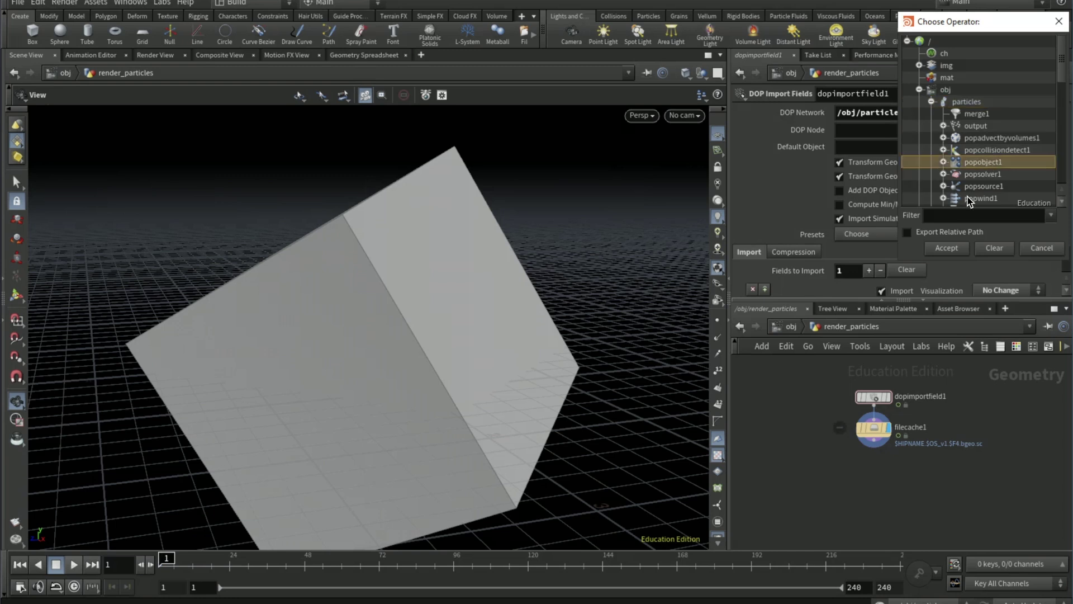
left_click(950, 245)
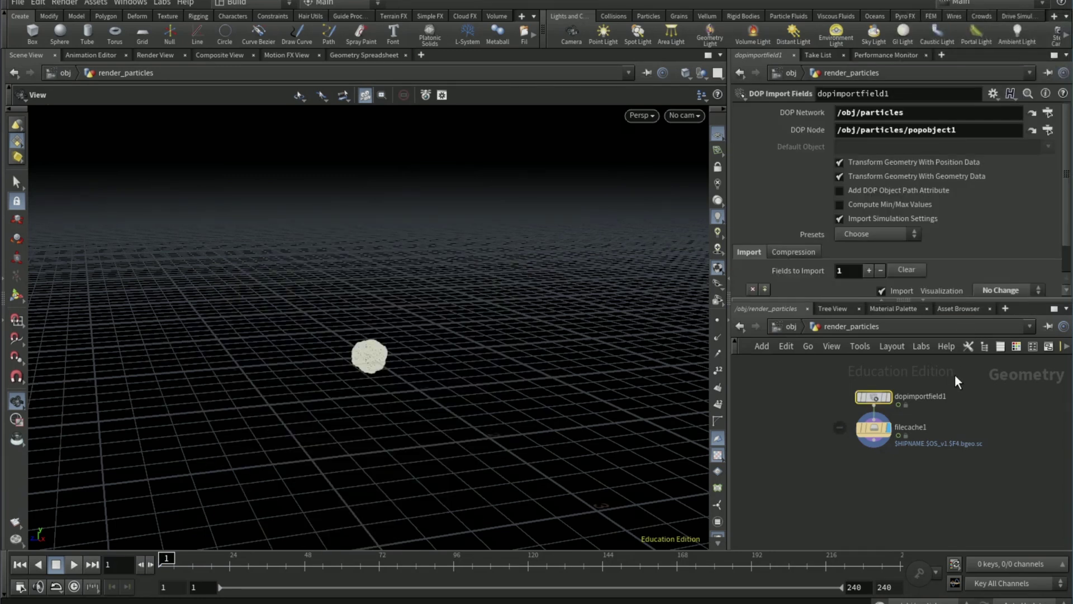
- Wire a Null node below filecache1
left_click(874, 448)
left_click(870, 485)
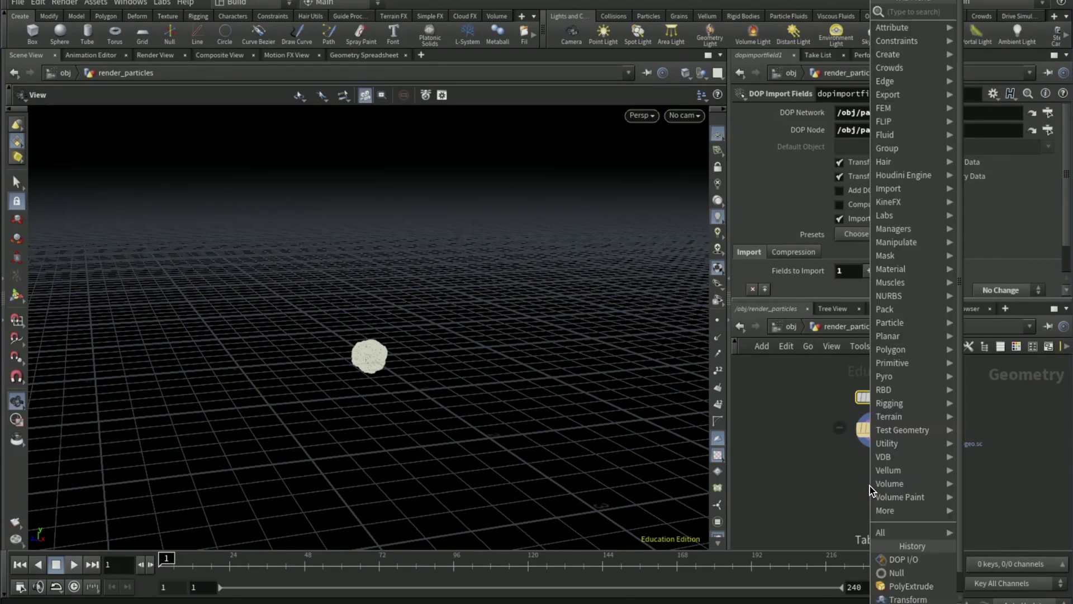
type("null")
key("Return")
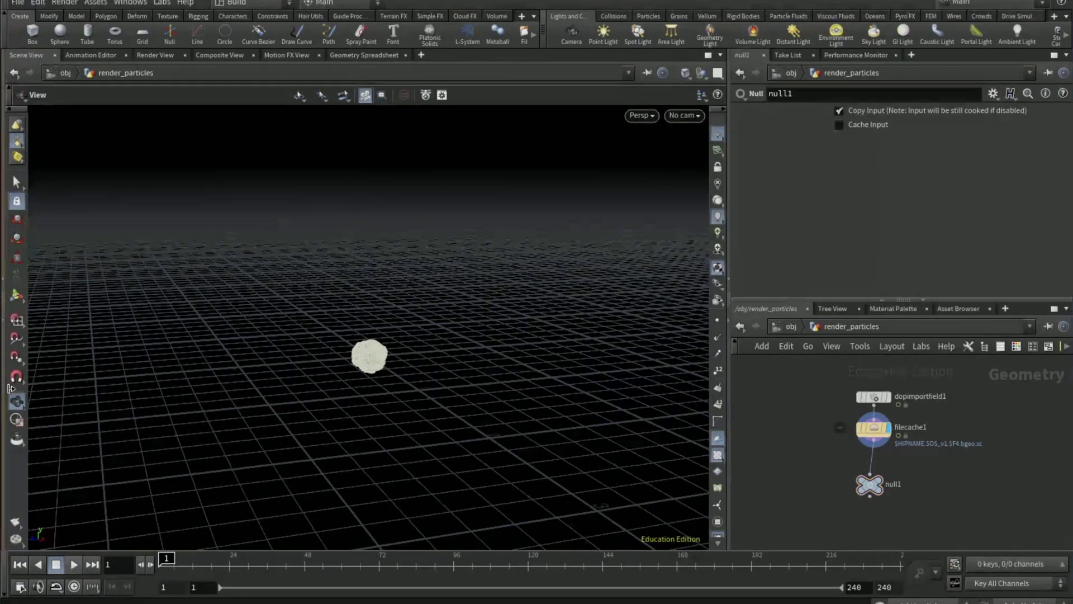
- Create new camera cam1 from the viewport and lock it to the view
left_click(689, 115)
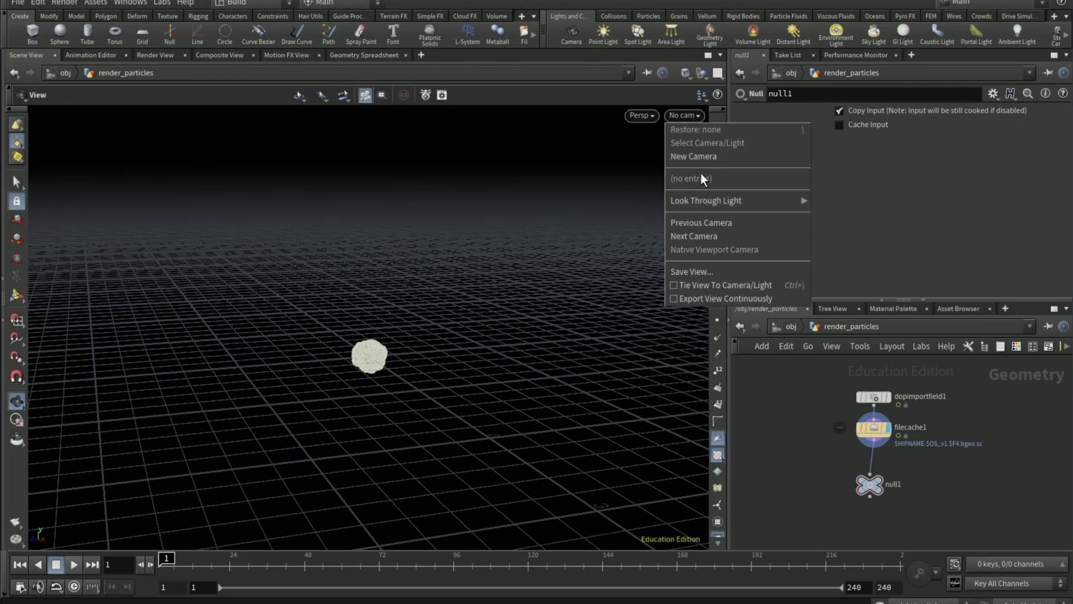
left_click(708, 160)
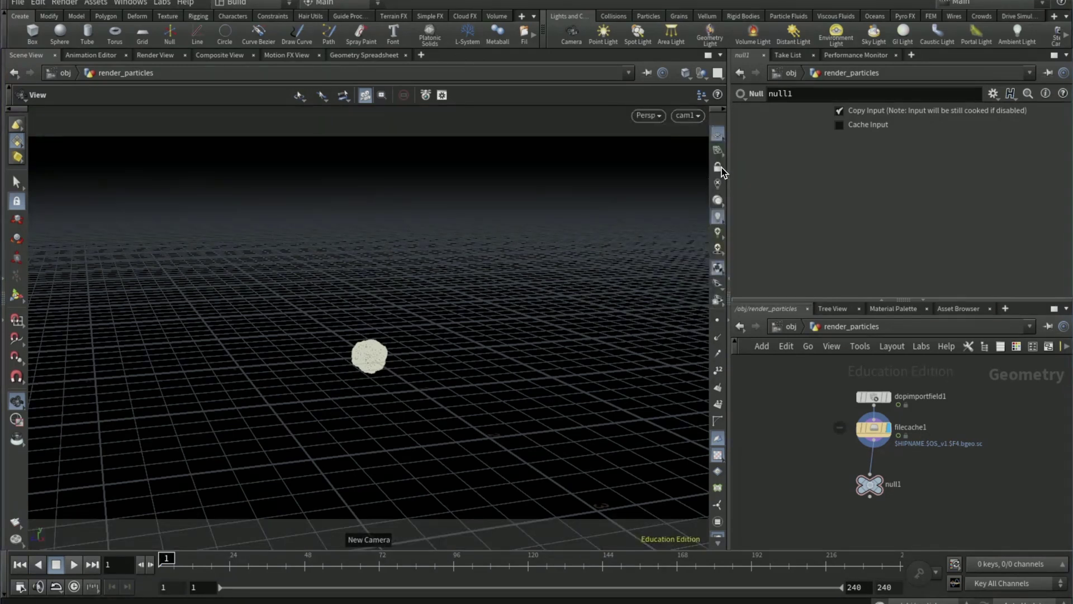
left_click(717, 166)
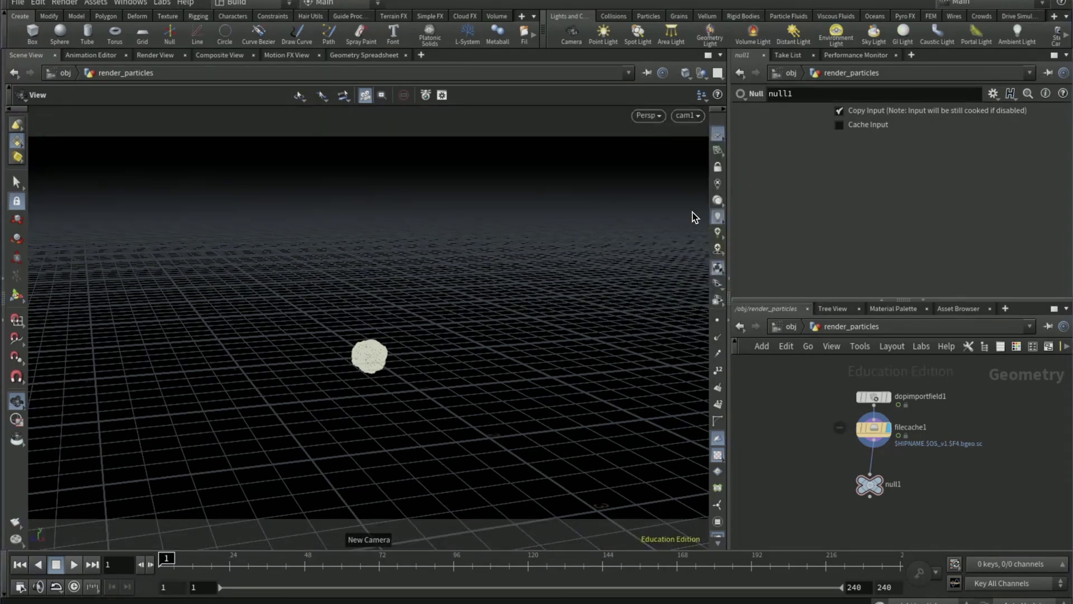
- Play the simulation to frame 103 and orbit and pan cam1 to frame the particles
left_click(74, 563)
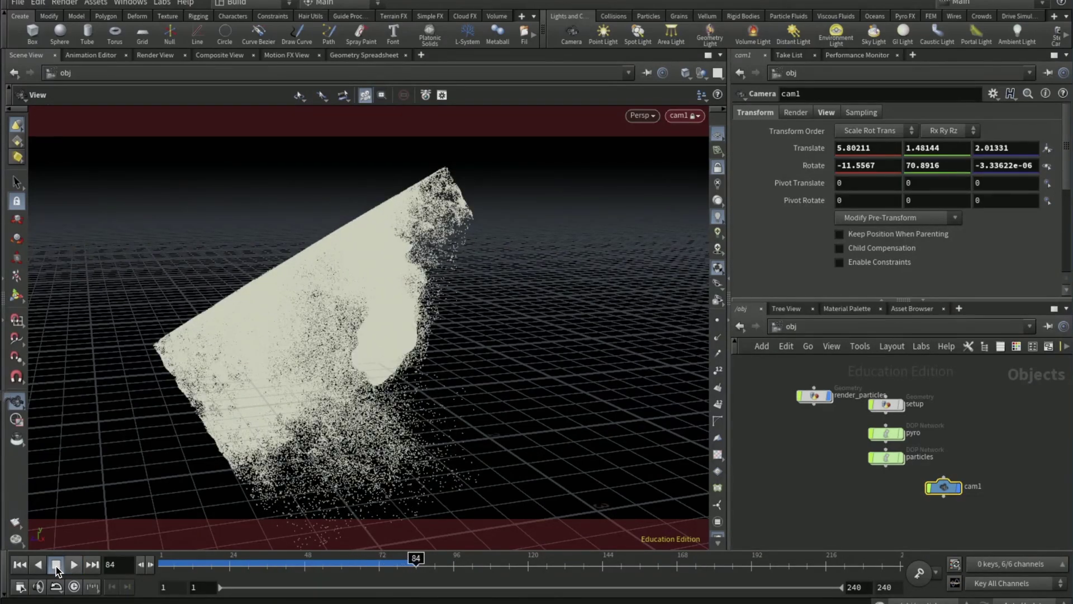
left_click(56, 564)
left_click_drag(391, 335, 522, 355)
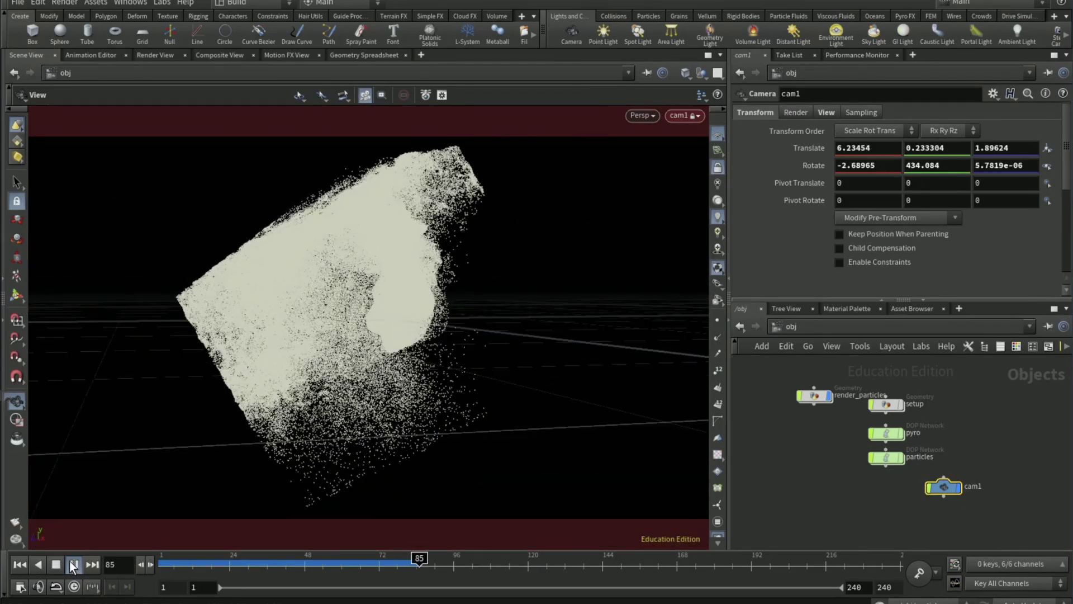
left_click(73, 564)
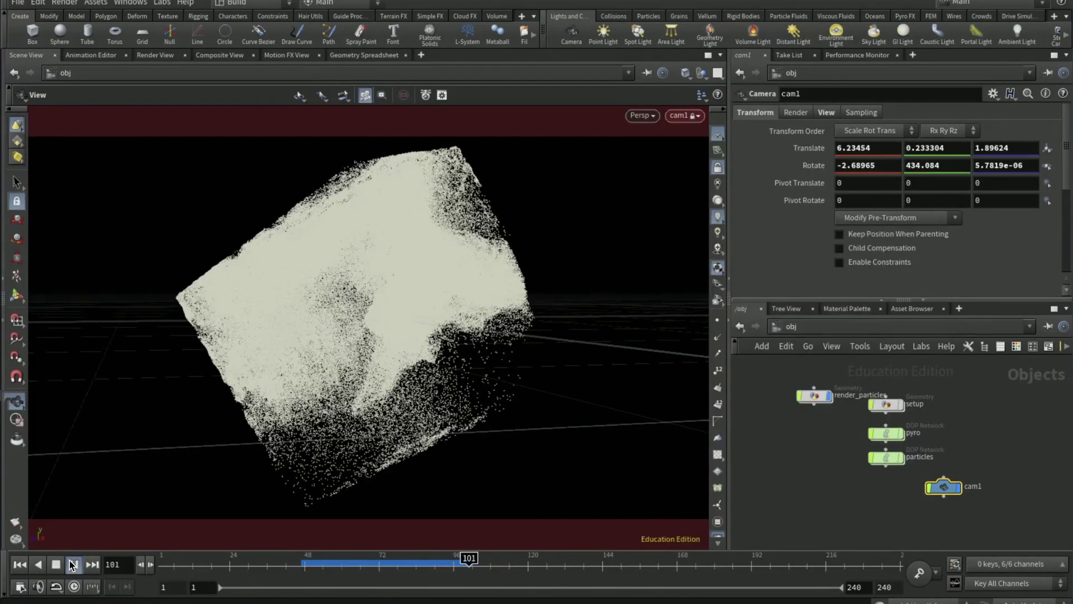
left_click(71, 564)
left_click_drag(291, 424, 311, 437)
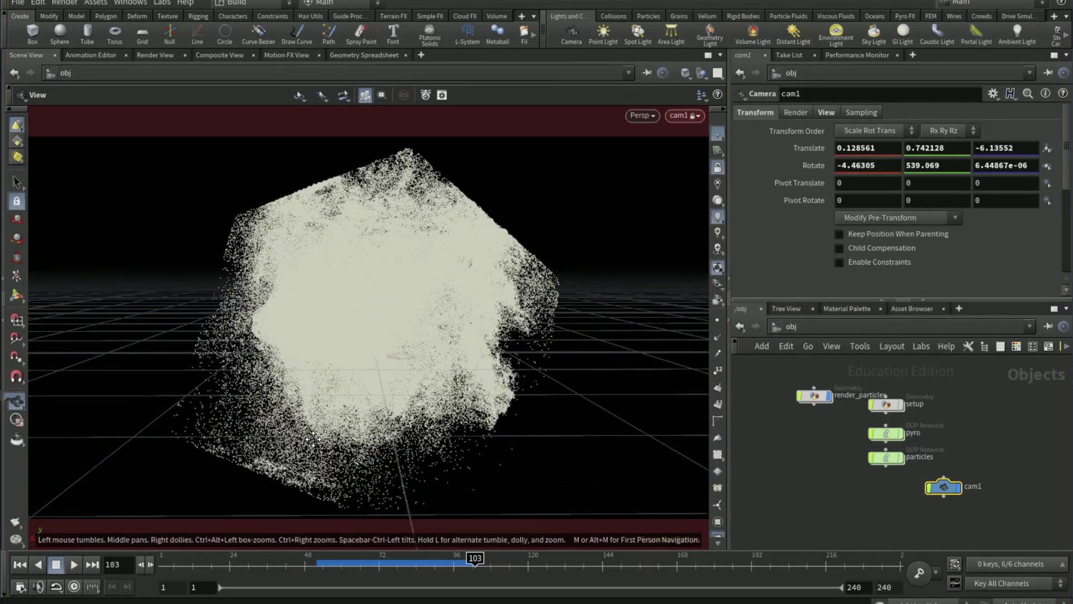
middle_click_drag(313, 440, 335, 369)
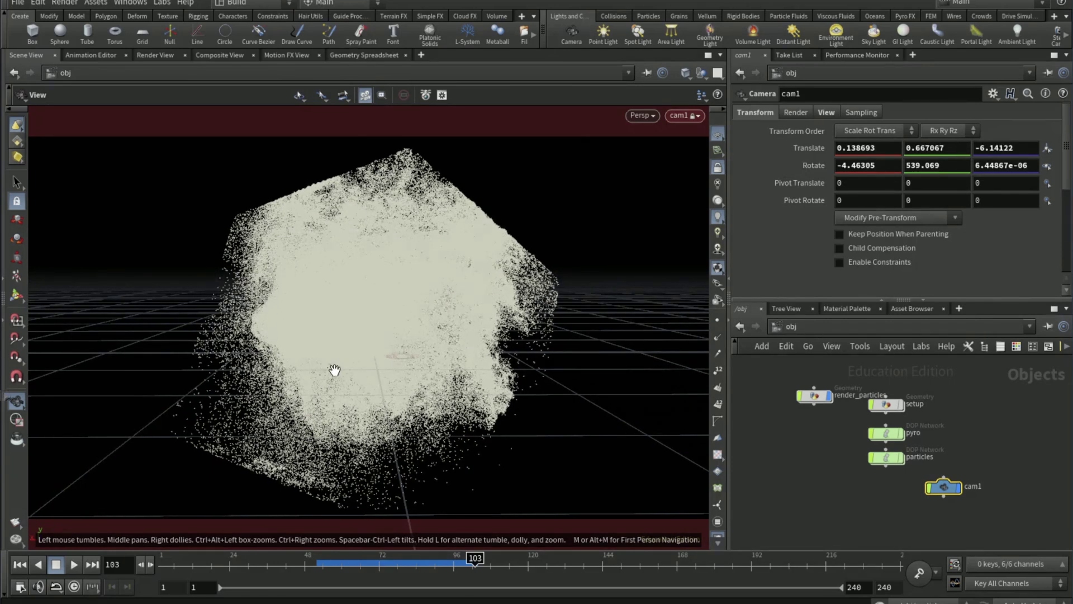
- Add a Principled material in /mat and set its Albedo Multiplier to 0
left_click(776, 327)
left_click(799, 371)
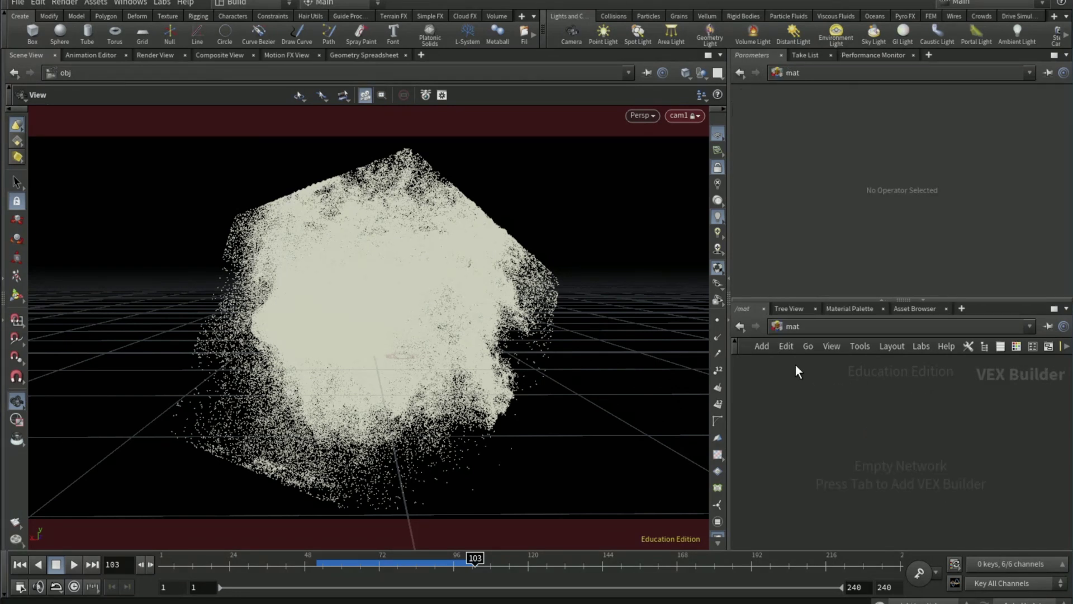
left_click(851, 309)
left_click_drag(788, 367, 879, 367)
left_click(868, 371)
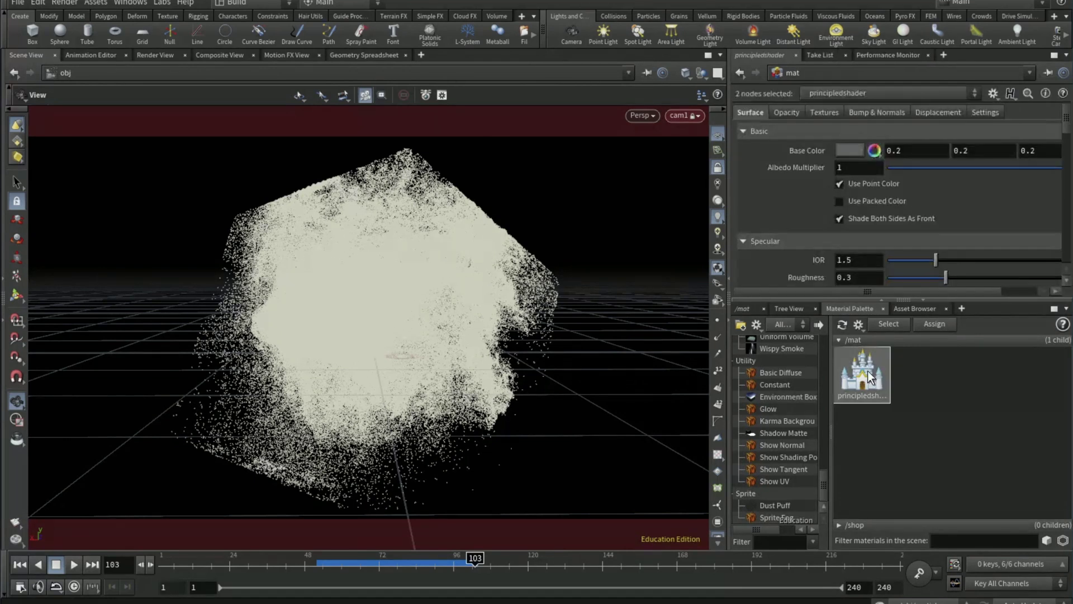
double_click(868, 374)
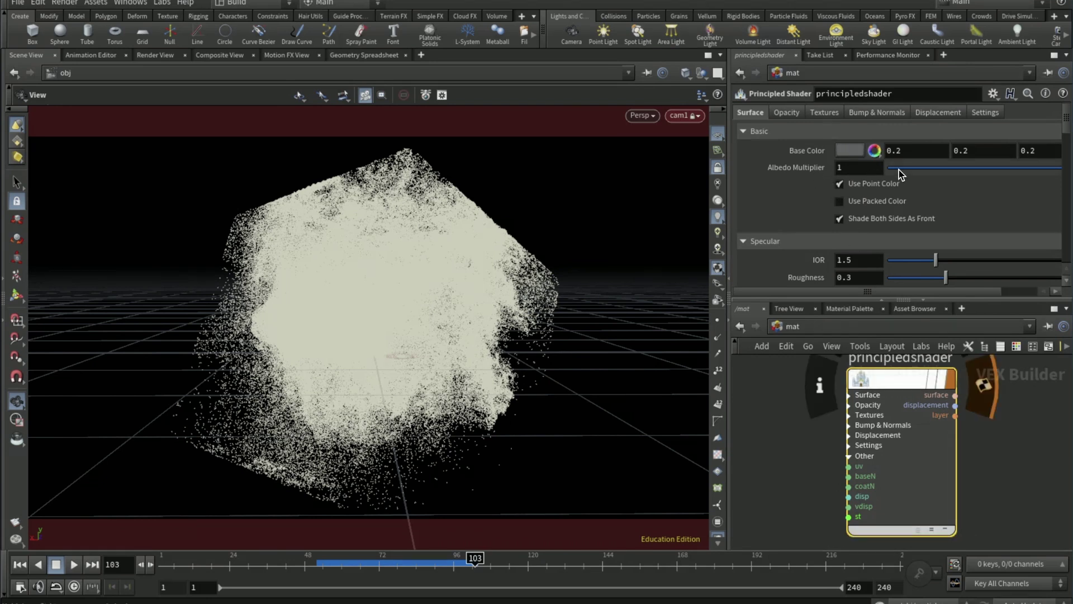
middle_click_drag(817, 179, 819, 183)
- Set the shader's Emission Color to bright blue (007FFF)
scroll(788, 229, "down", 5)
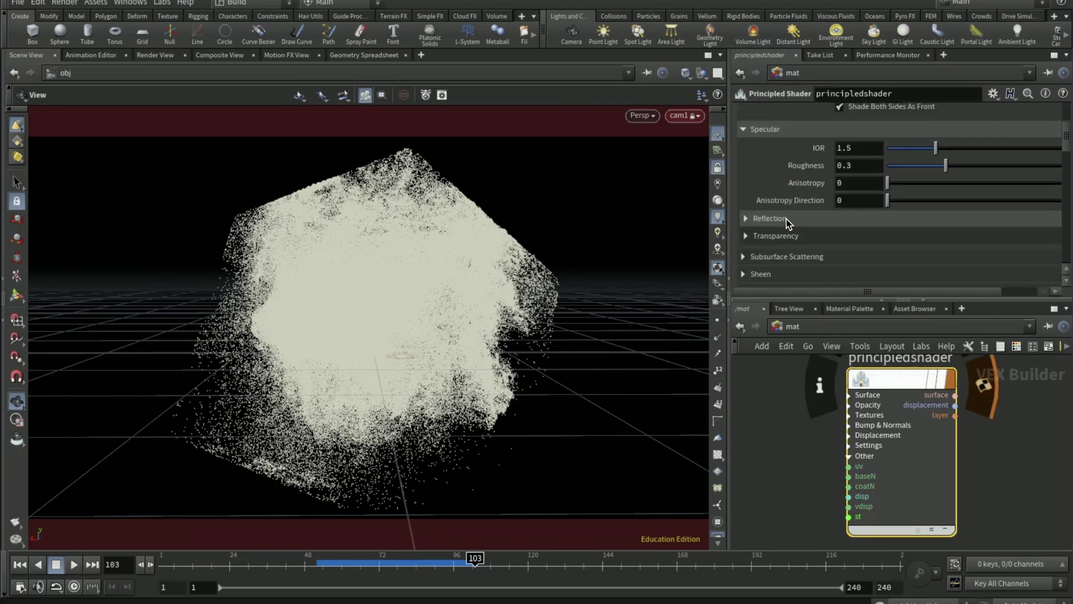
left_click(766, 237)
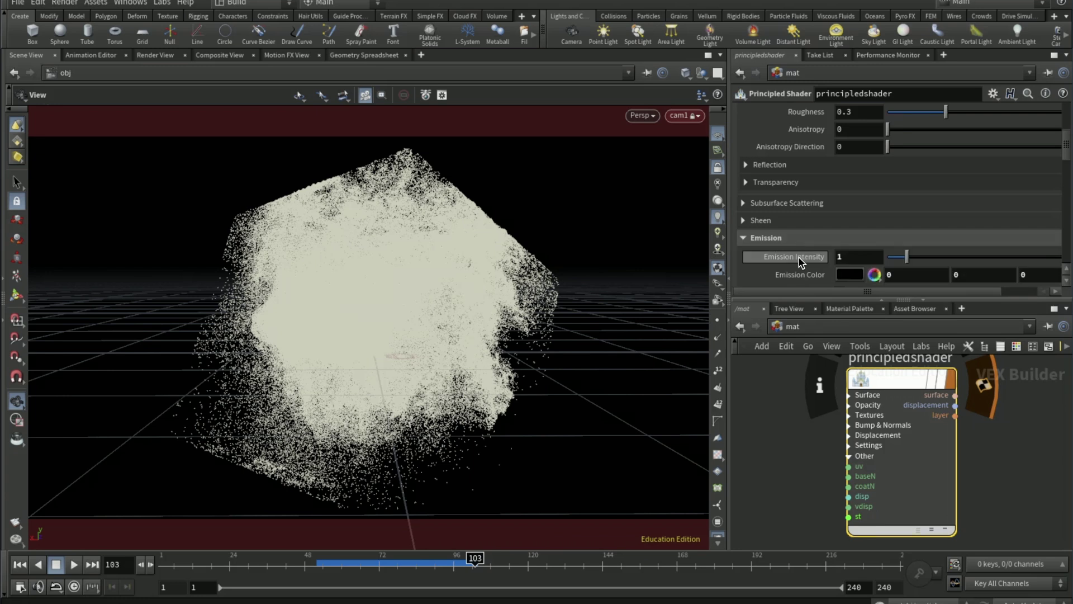
left_click(844, 270)
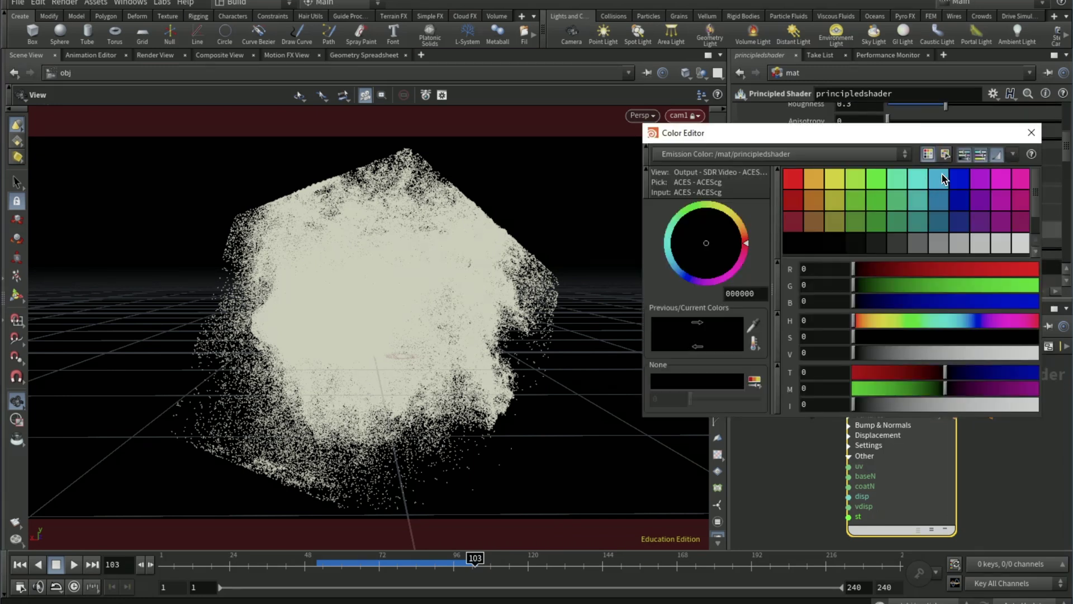
left_click(940, 178)
left_click(1030, 133)
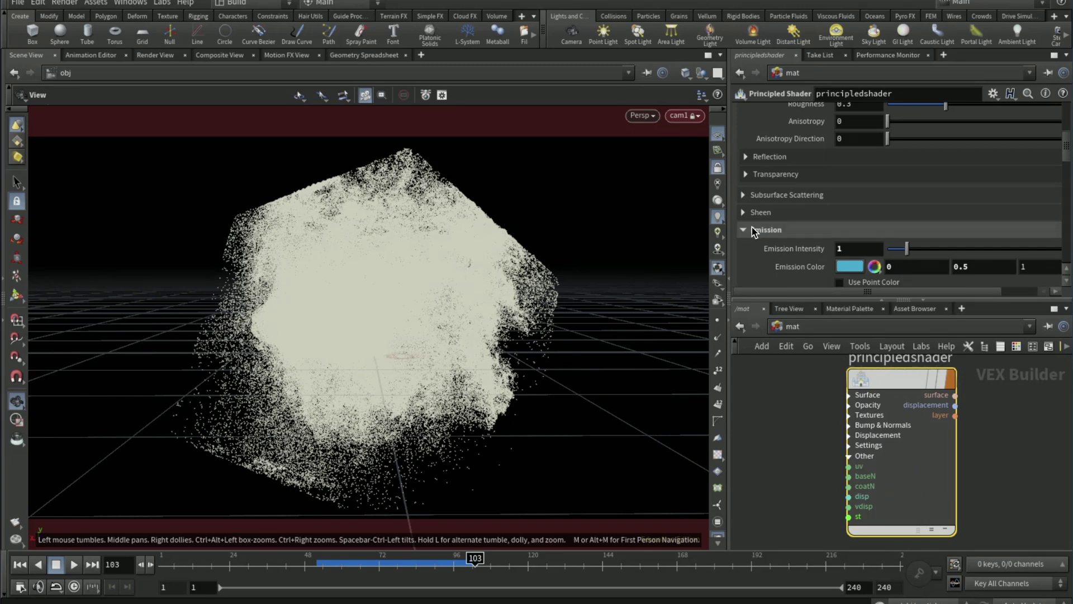
- Set the shader's Reflectivity to 0
left_click(750, 158)
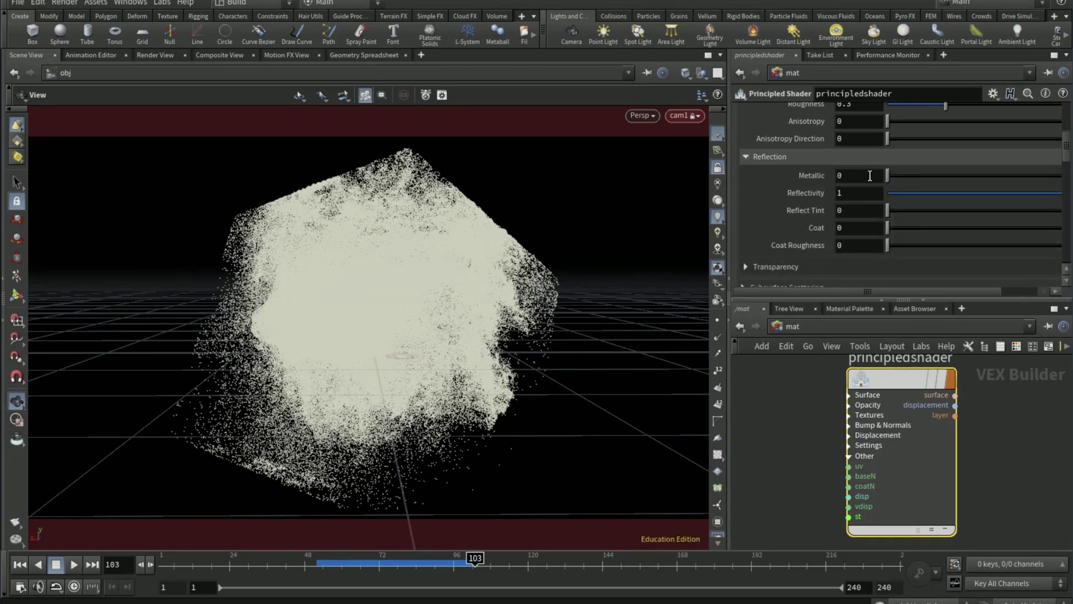
left_click(866, 193)
type("0")
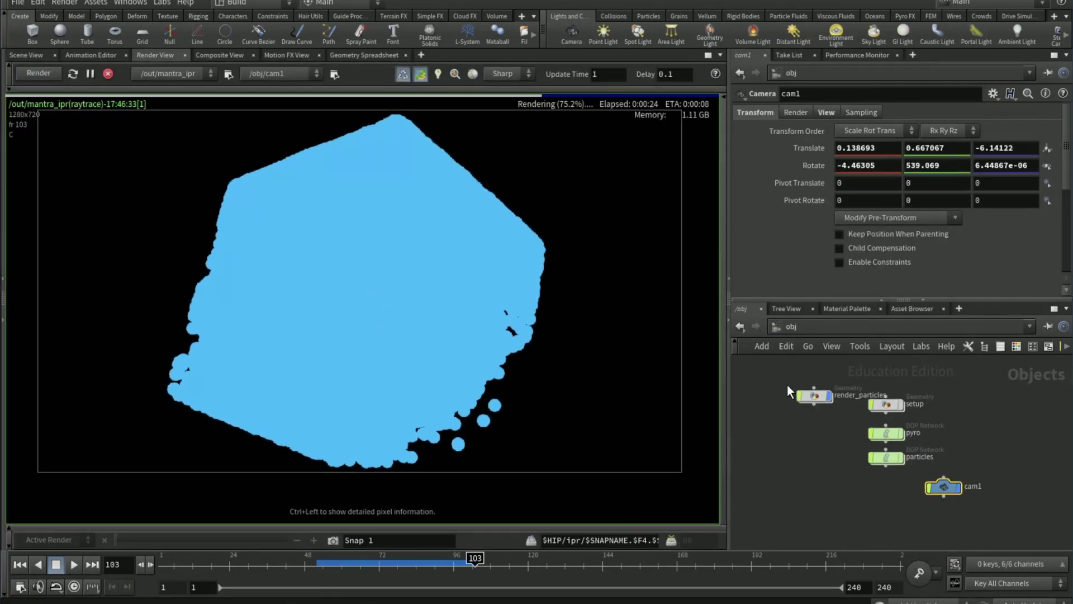
- In /out, set mantra_ipr's Rendering Engine to Micropolygon Physically Based Rendering, then return to /obj
left_click(776, 327)
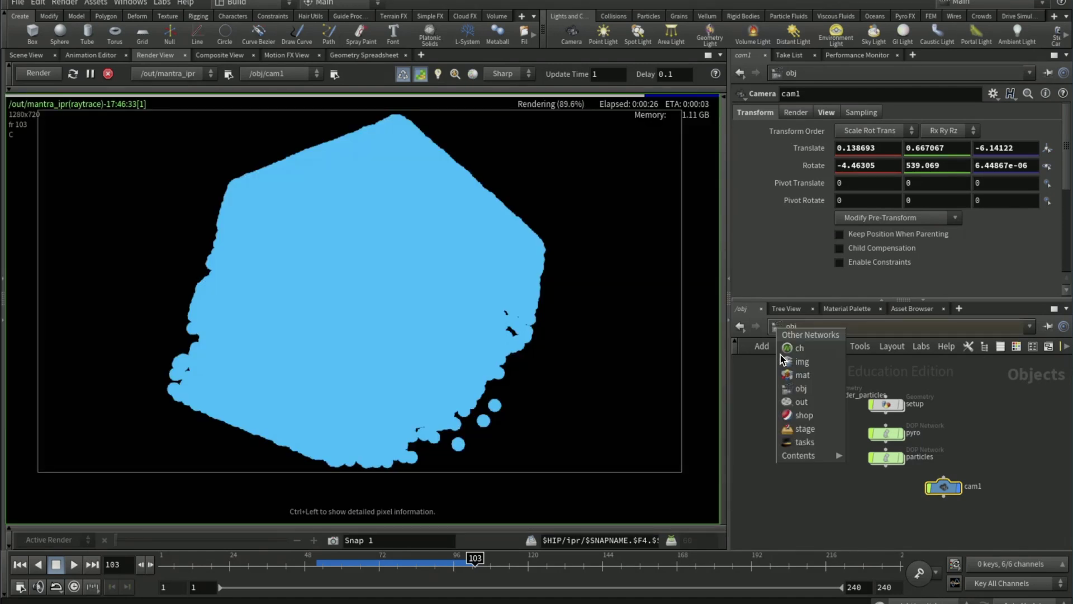
left_click(792, 402)
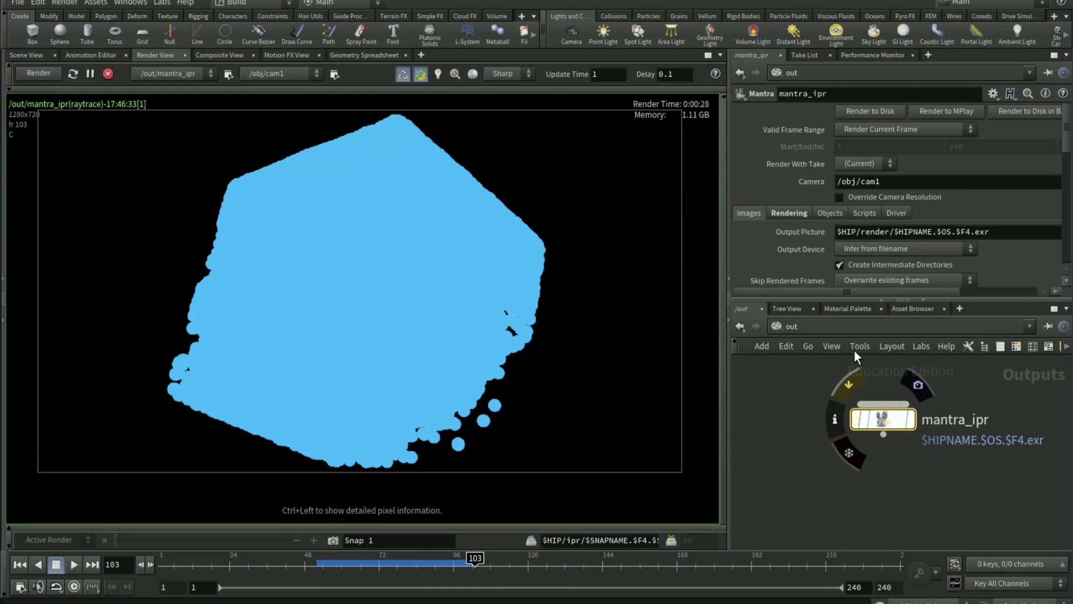
left_click(790, 212)
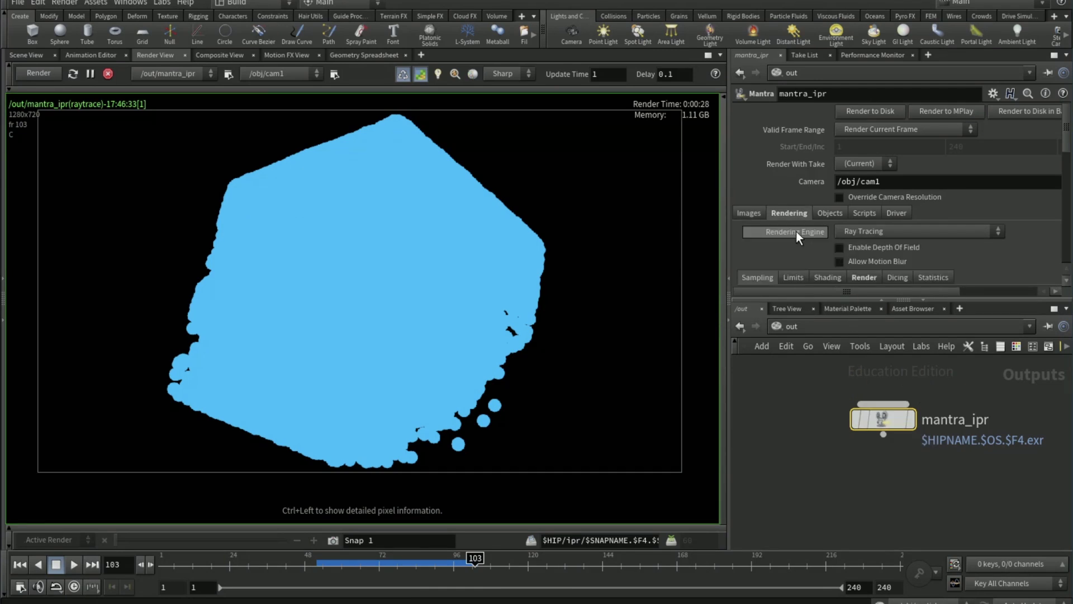
scroll(796, 232, "down", 1)
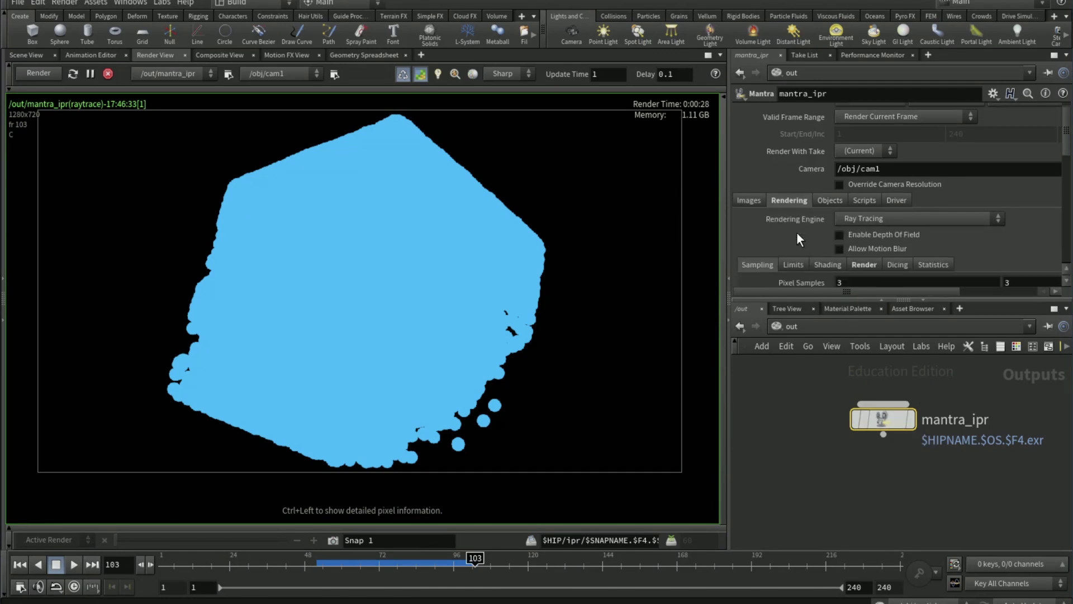
left_click(846, 219)
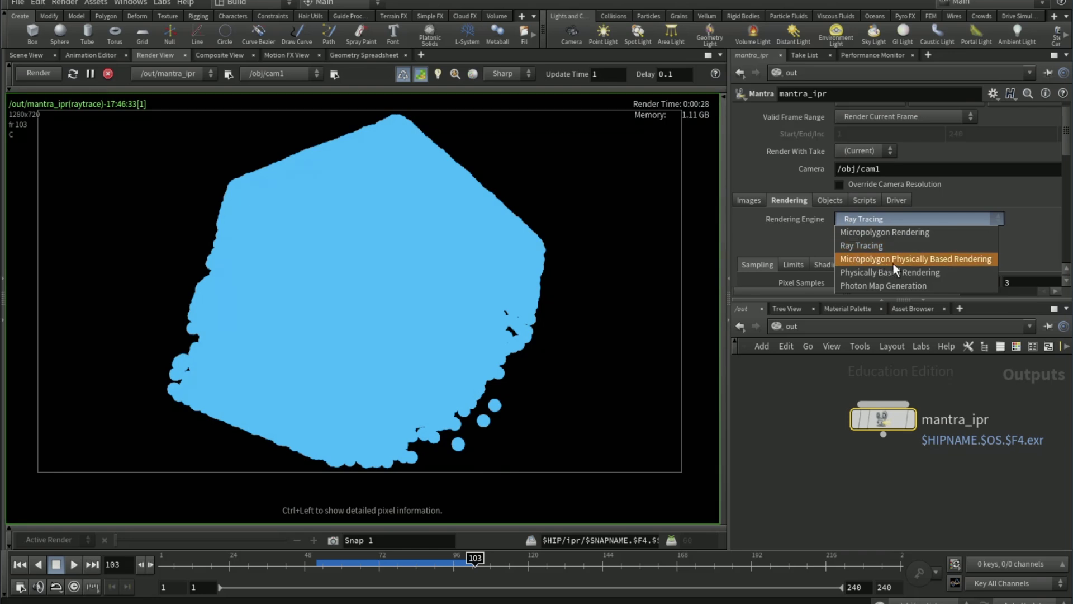
left_click(907, 259)
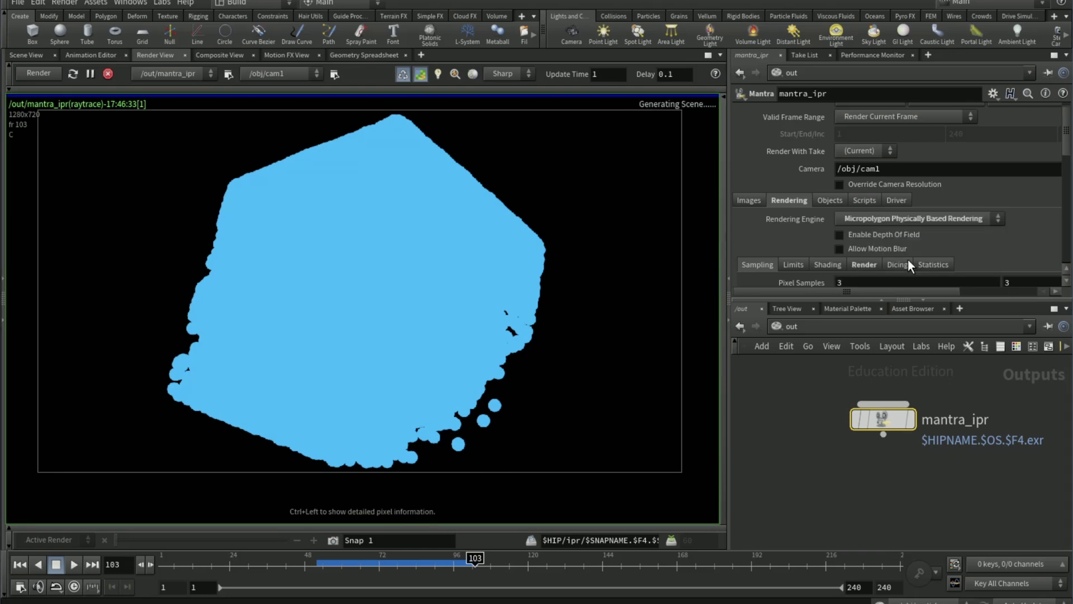
left_click(778, 326)
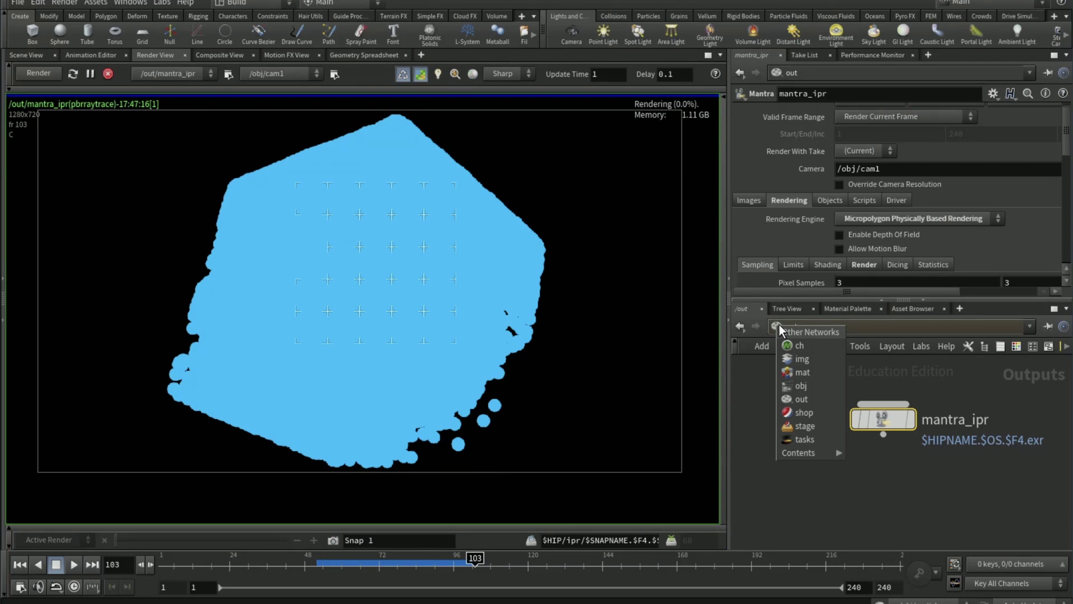
left_click(813, 387)
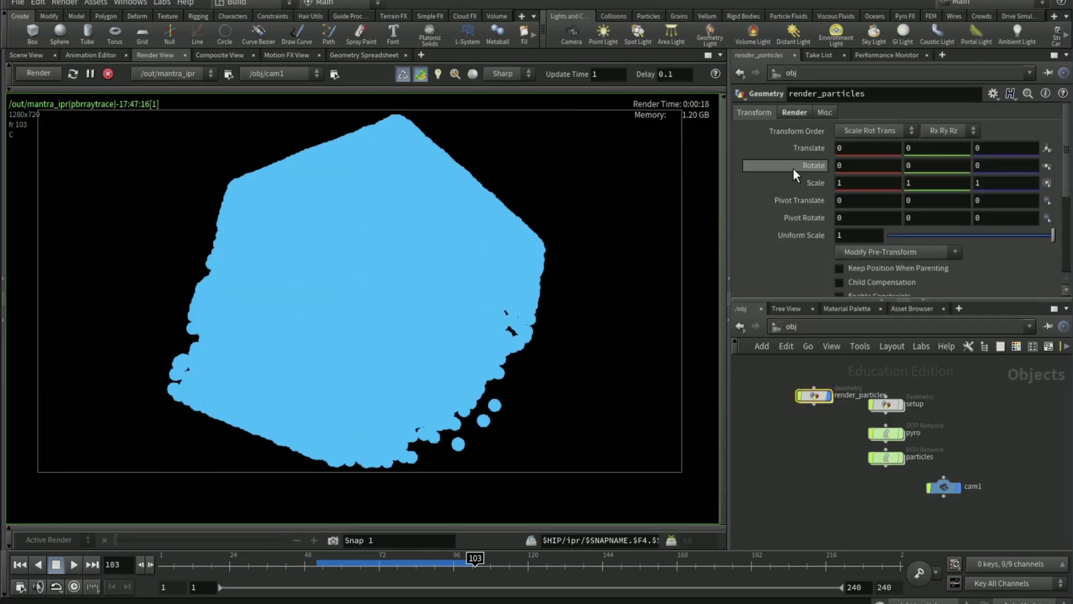
- Reduce render_particles' Point Scale to .01 on its Render Geometry settings
left_click(794, 112)
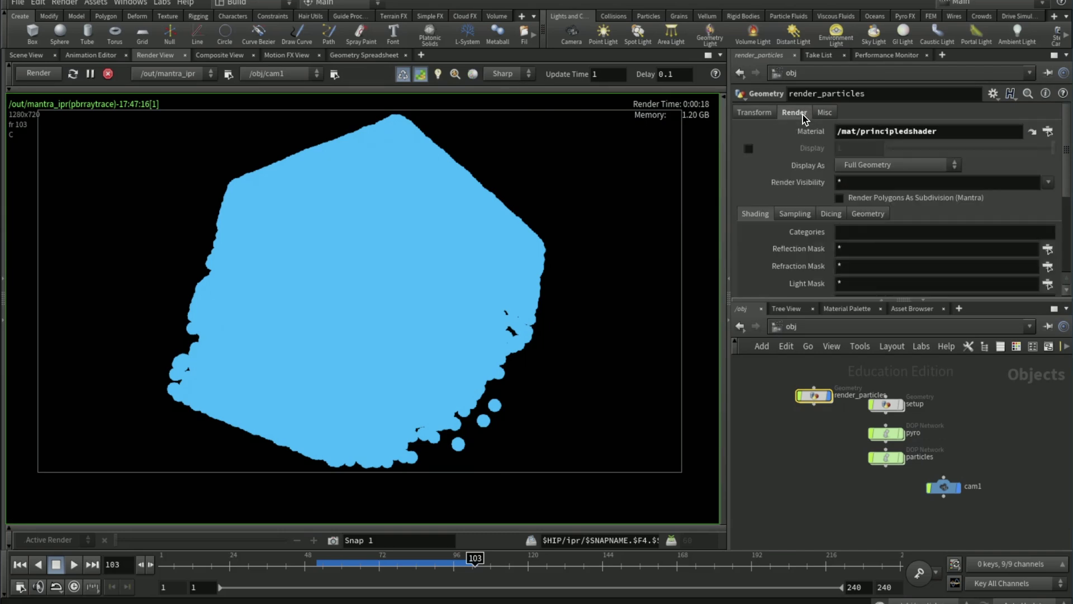
scroll(811, 212, "down", 5)
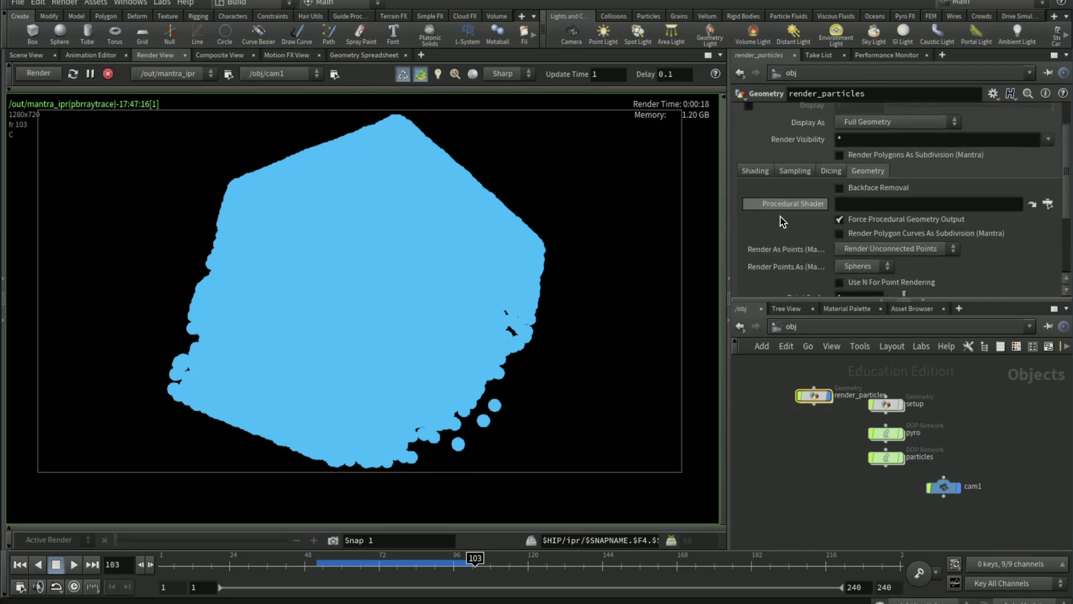
scroll(780, 228, "down", 1)
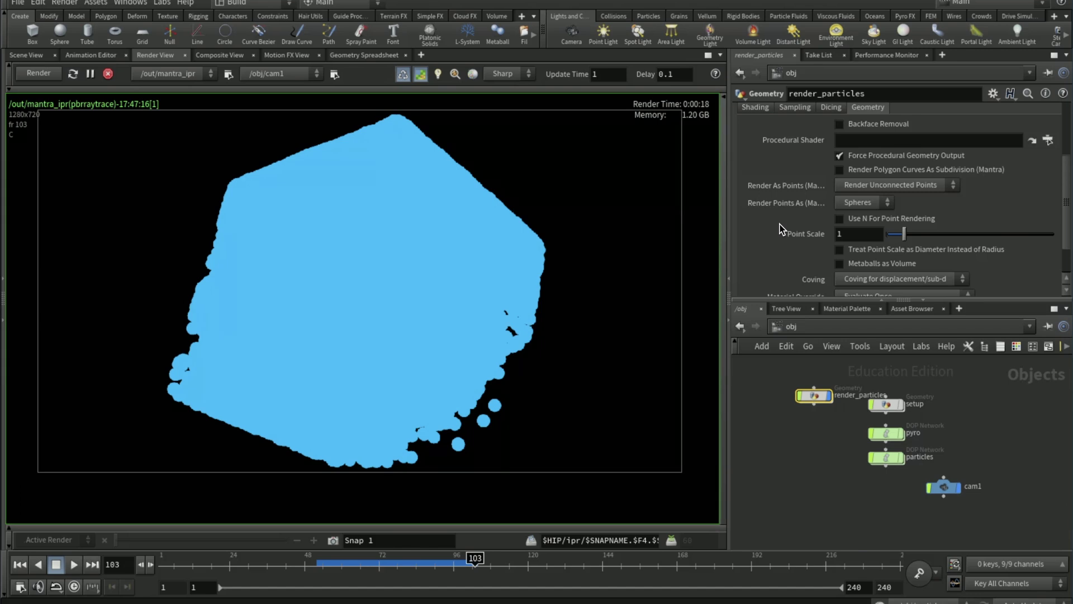
left_click(849, 232)
key("BackSpace")
type(".01")
key("Return")
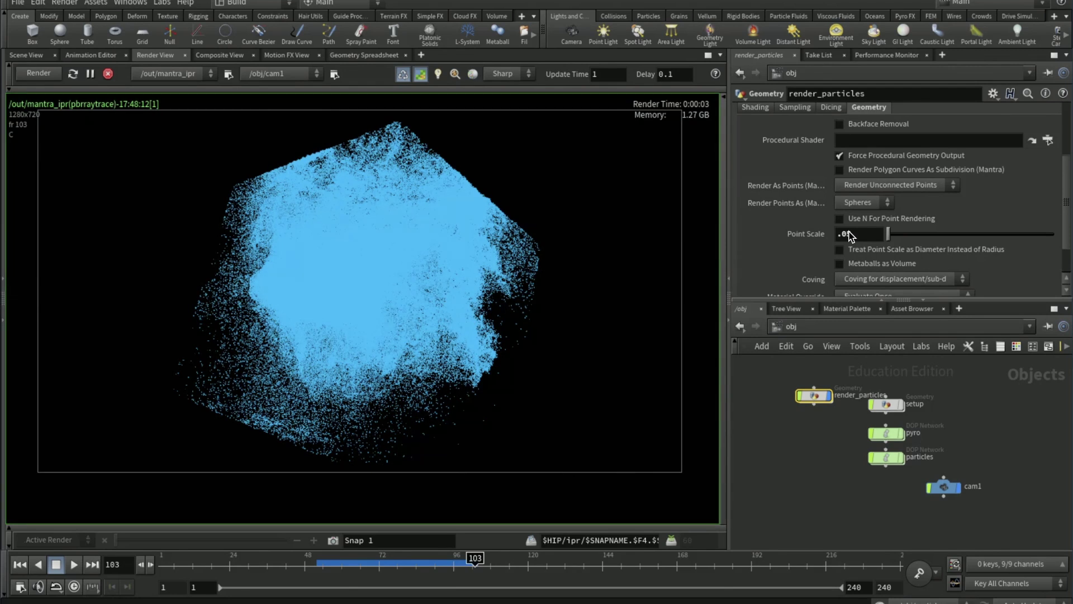
- Set the principled shader's Opacity Scale to .01
left_click(774, 324)
left_click(800, 373)
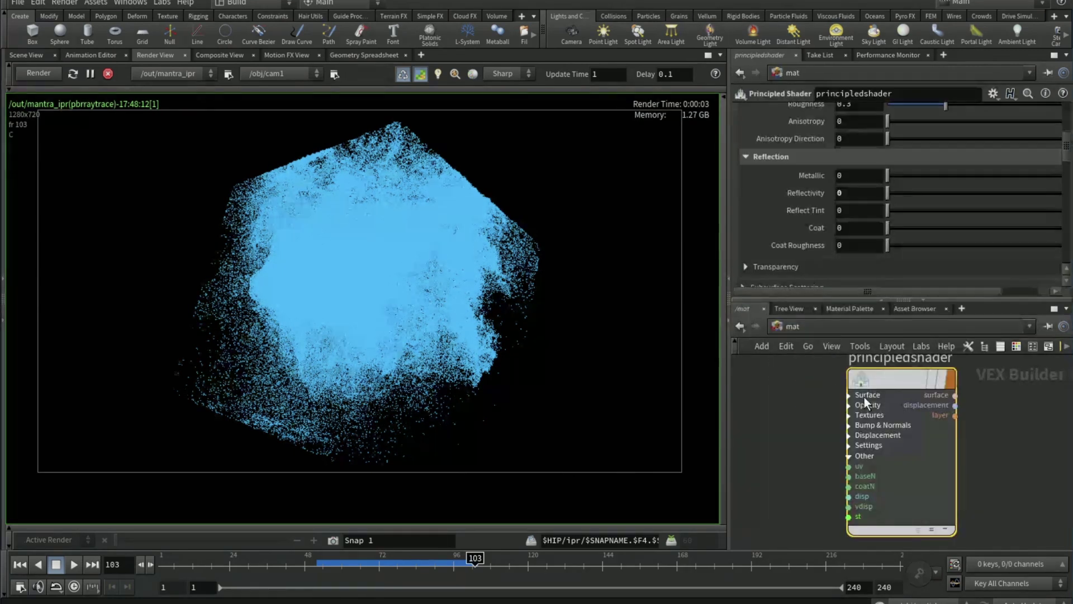
scroll(762, 200, "down", 5)
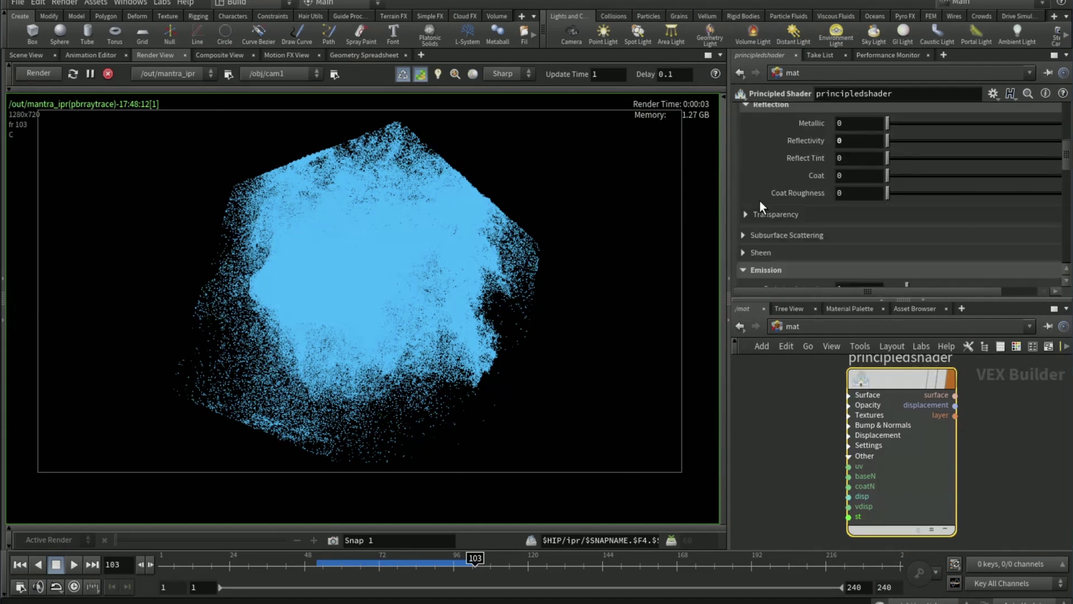
scroll(759, 200, "up", 5)
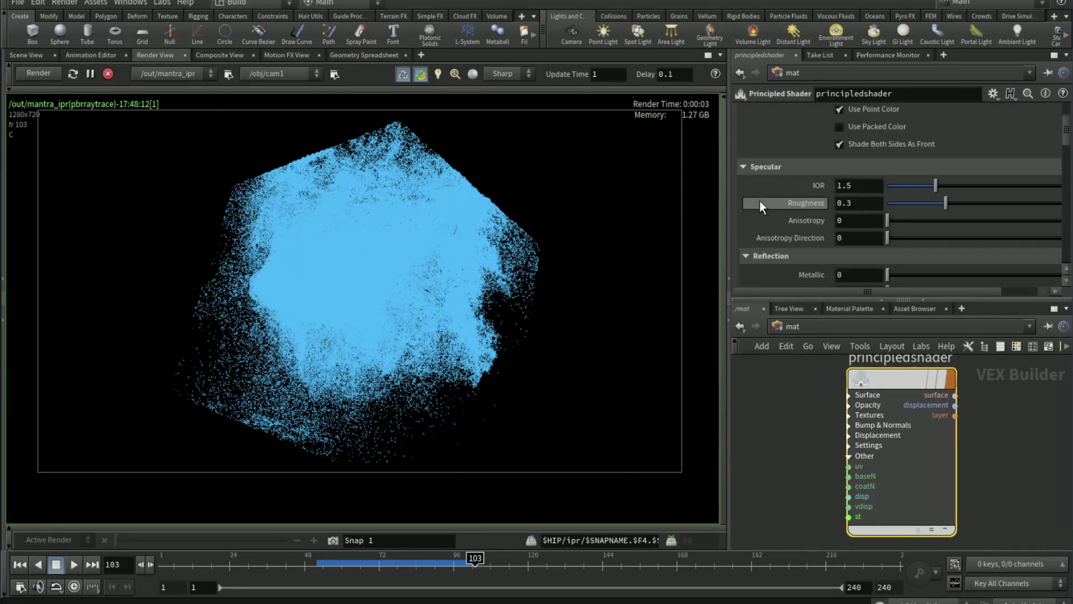
scroll(762, 203, "up", 3)
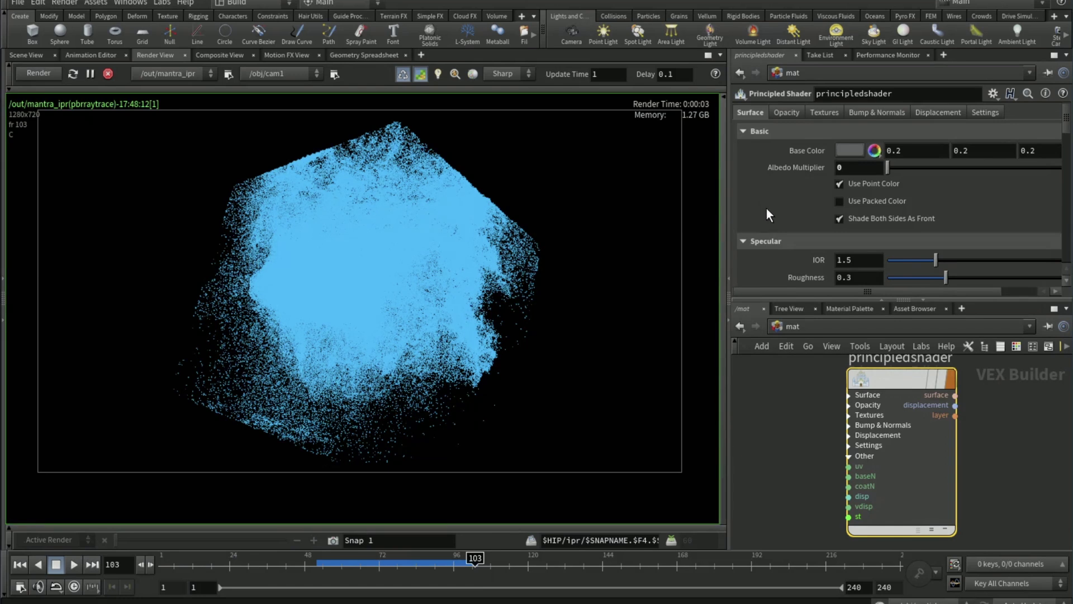
left_click(782, 113)
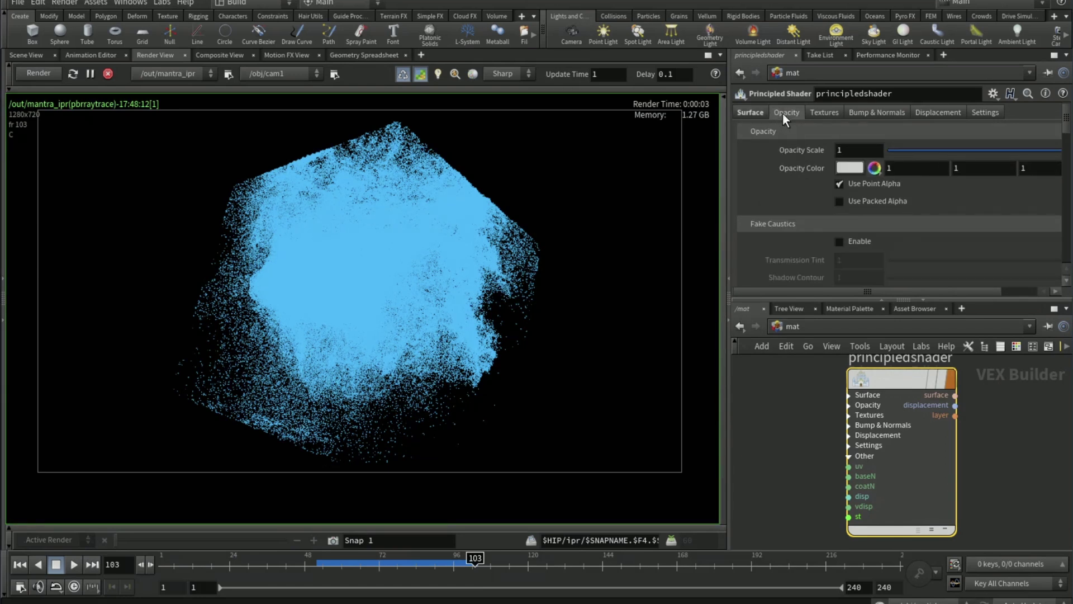
left_click(848, 151)
type(".01")
key("Return")
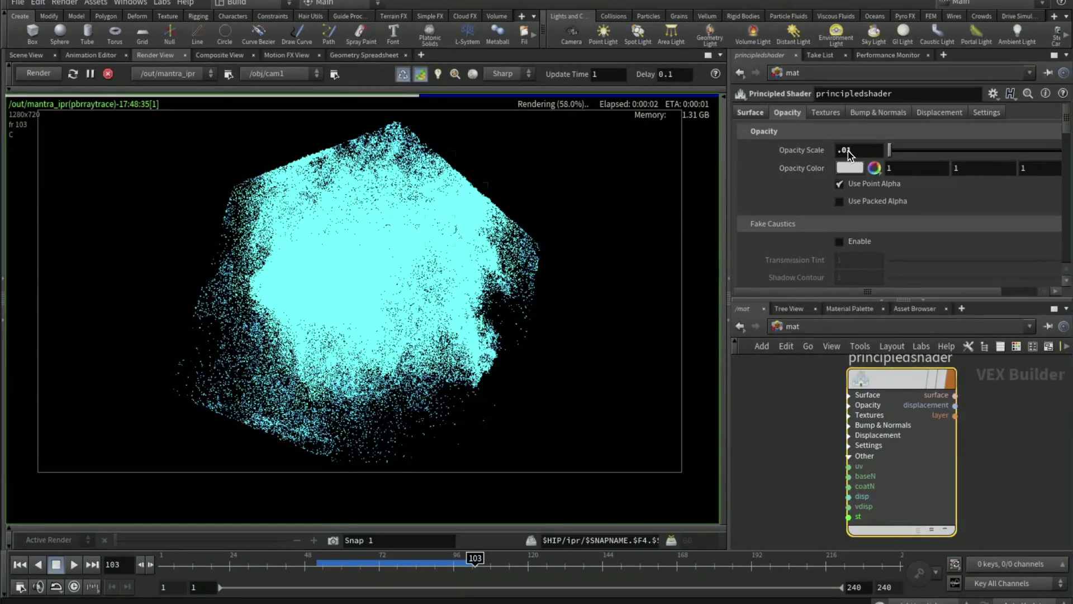
- Darken the emission colour to a near-black blue (0, 0.0165, 0.033)
left_click(751, 112)
scroll(790, 244, "down", 4)
scroll(789, 244, "down", 5)
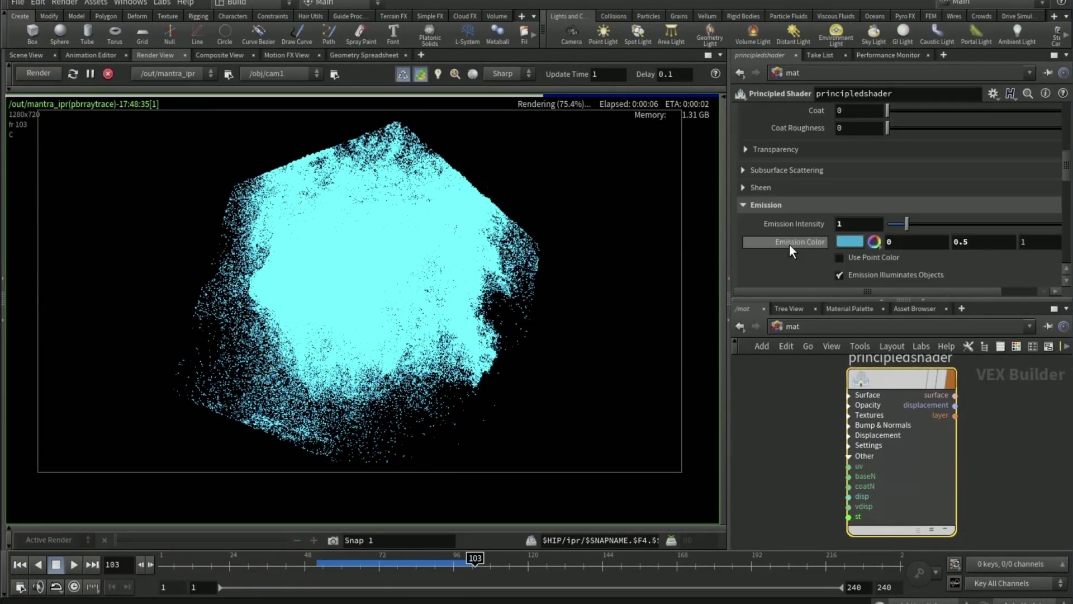
left_click(847, 198)
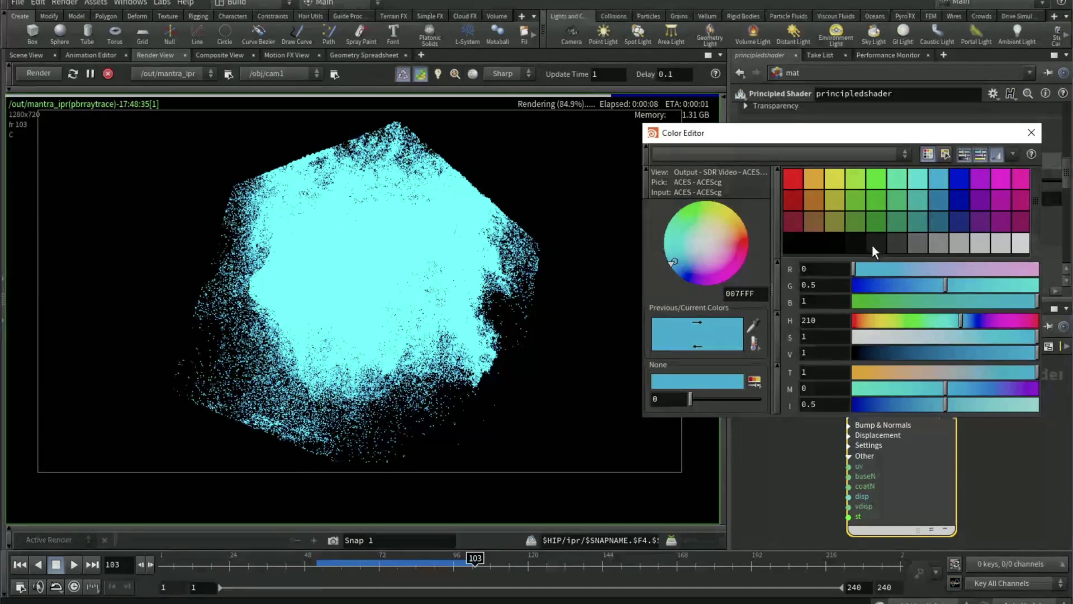
left_click(860, 350)
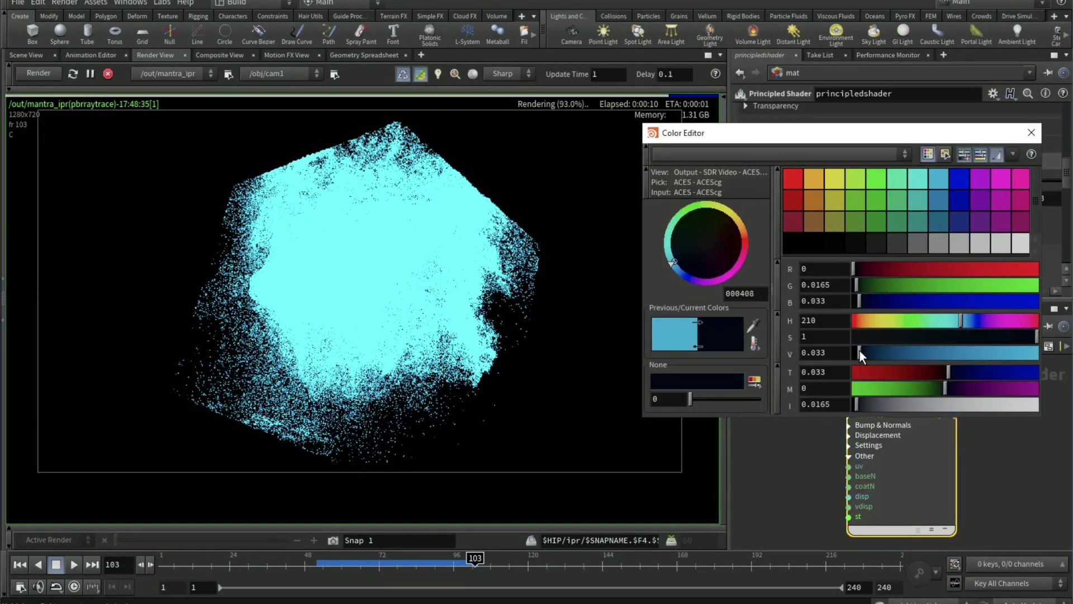